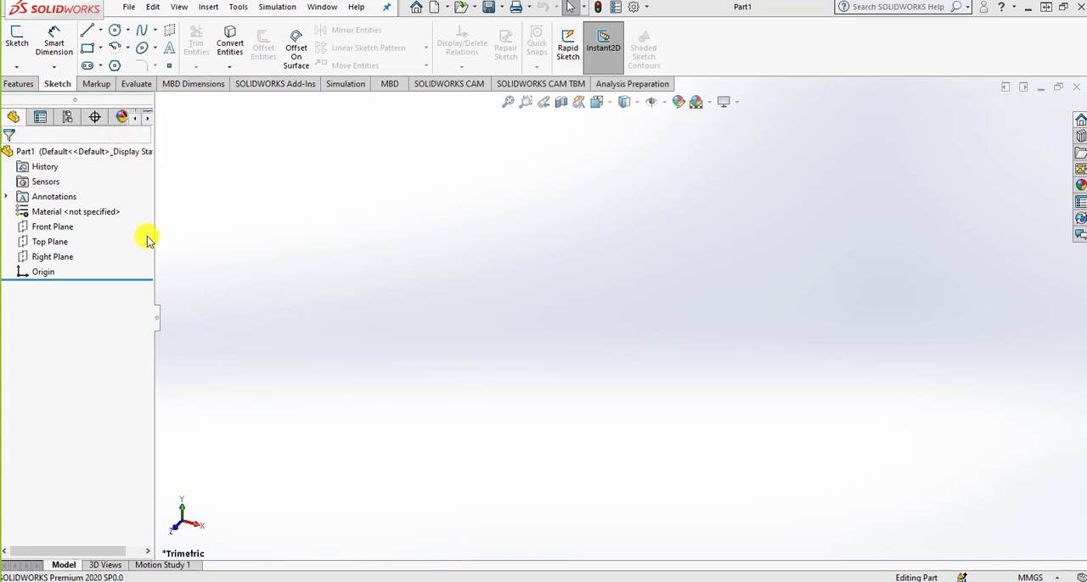
Look at the 3D Views and Motion Study 1 workspaces and return to the model workspace with the feature tree shown.
{"action": "left_click", "coordinate": [158, 318]}
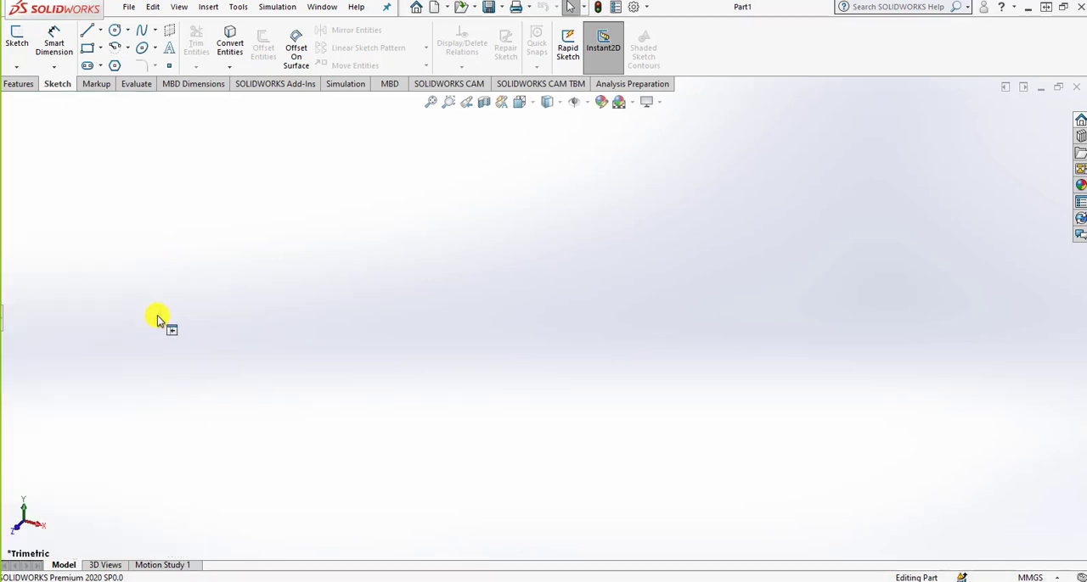
{"action": "left_click", "coordinate": [4, 321]}
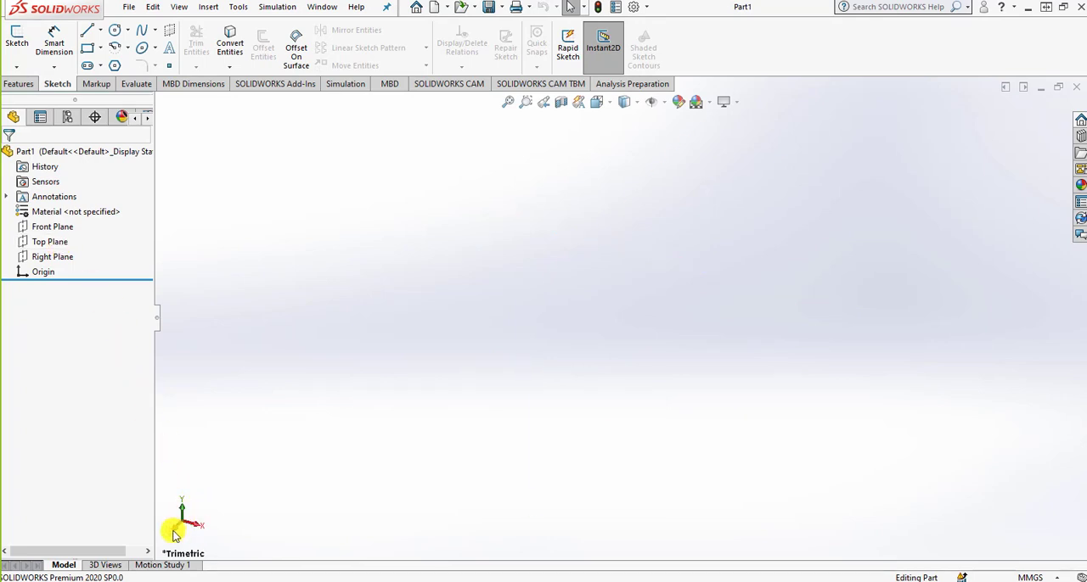
{"action": "left_click", "coordinate": [93, 566]}
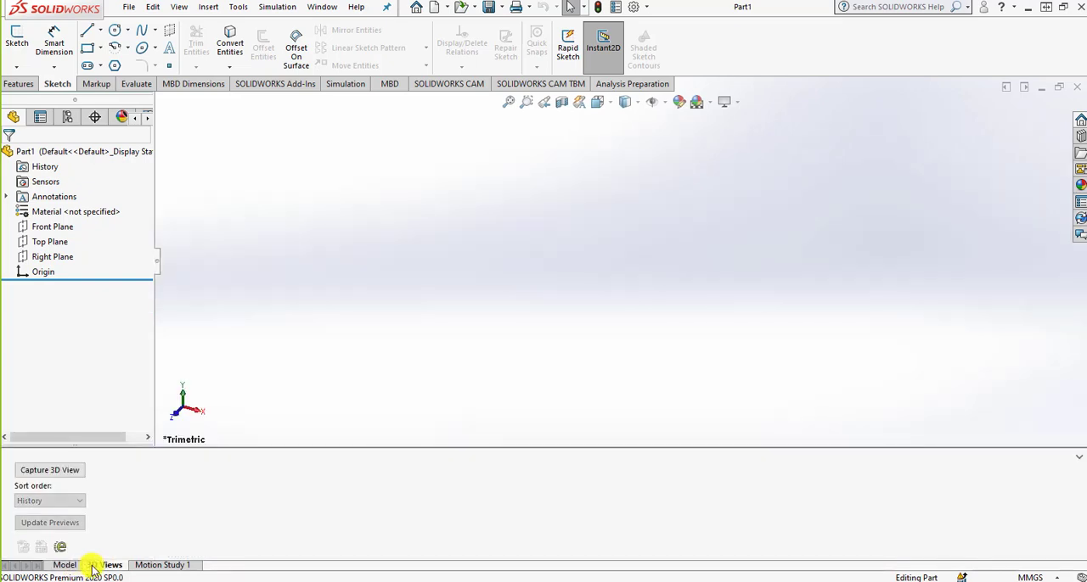
{"action": "left_click", "coordinate": [140, 565]}
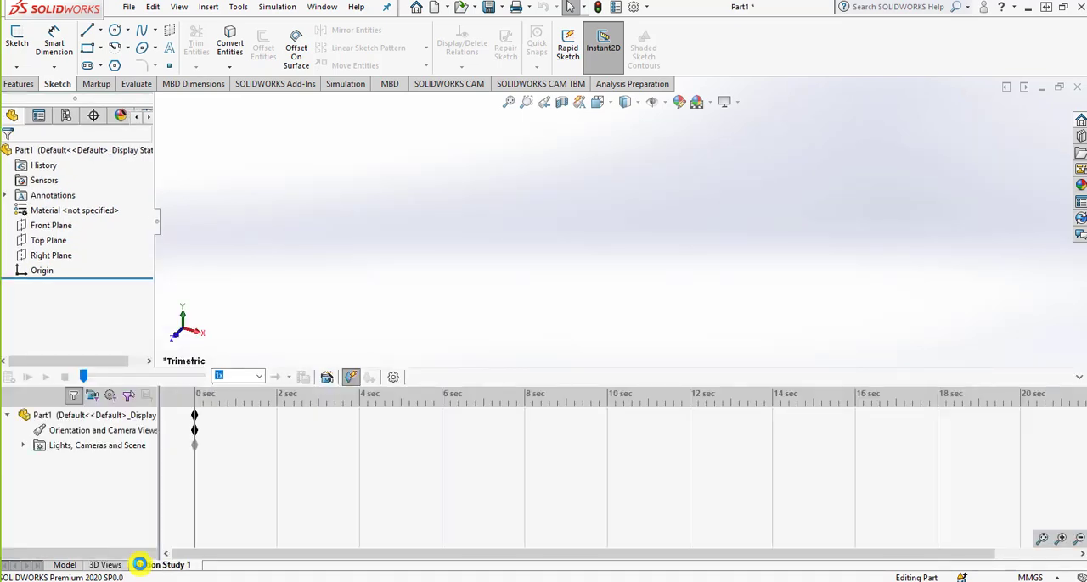
{"action": "left_click_drag", "start_coordinate": [125, 569], "coordinate": [75, 565]}
{"action": "left_click", "coordinate": [76, 566]}
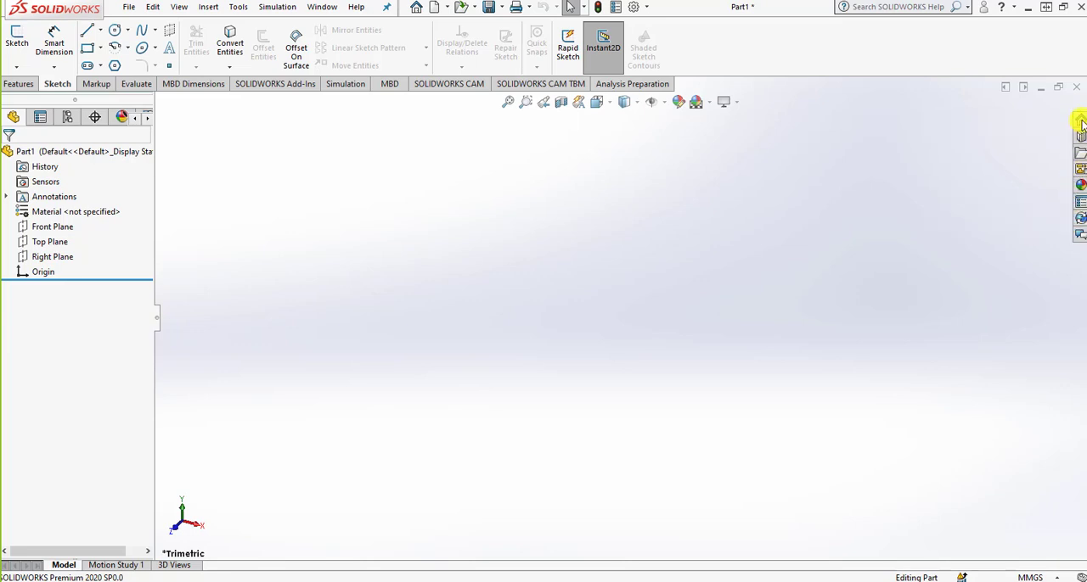
Look through the SOLIDWORKS Resources, Design Library and File Explorer contents and close them.
{"action": "left_click", "coordinate": [1080, 121]}
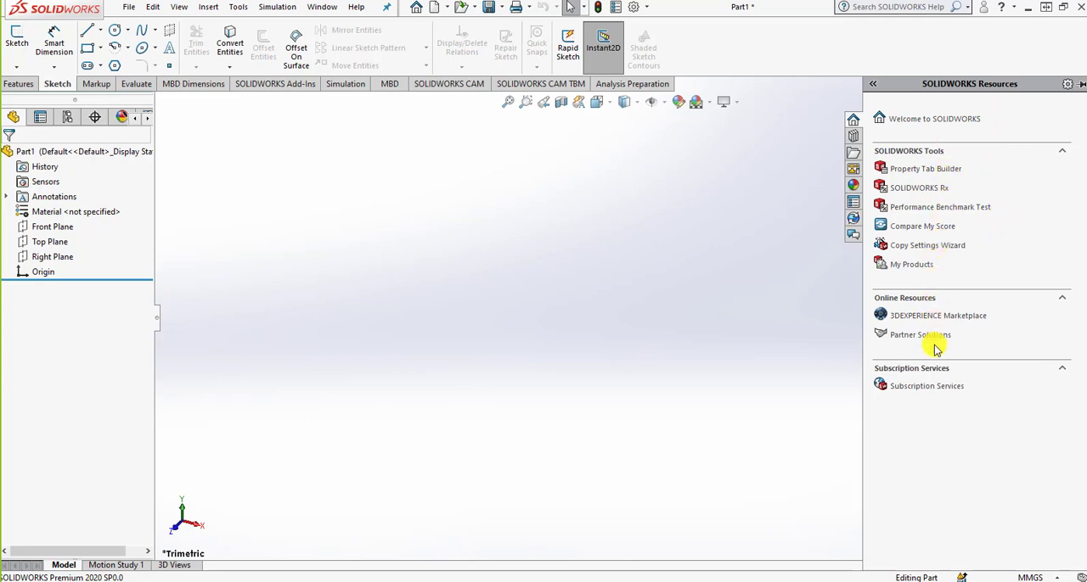
{"action": "left_click", "coordinate": [854, 137]}
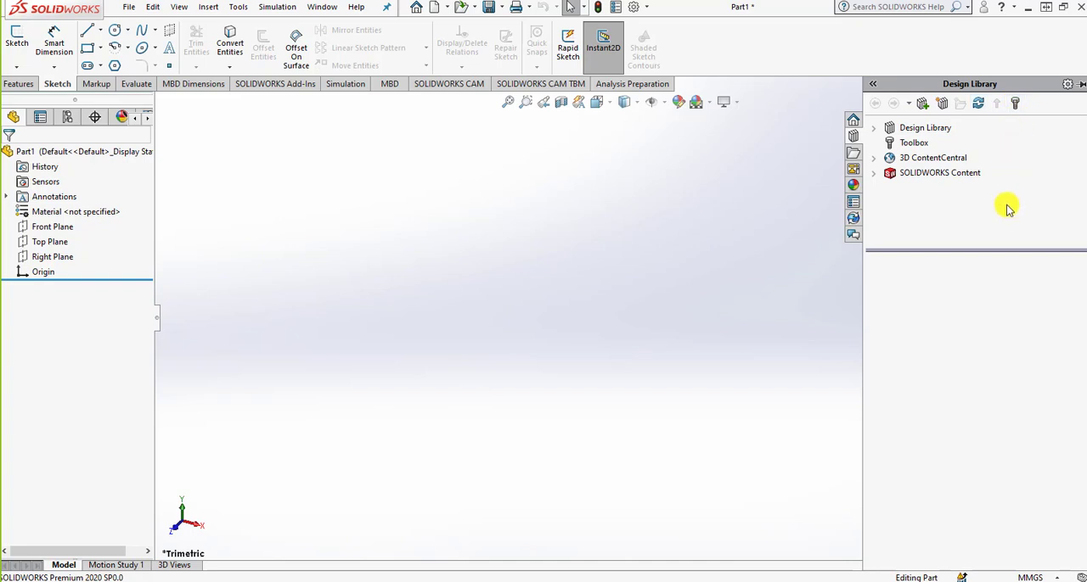
{"action": "left_click", "coordinate": [856, 154]}
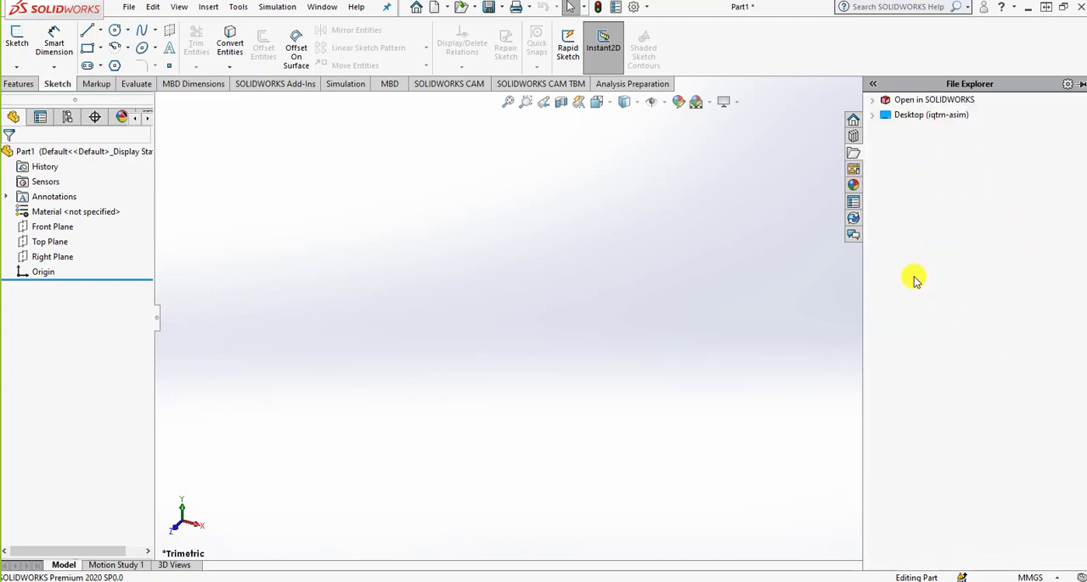
{"action": "left_click", "coordinate": [875, 88]}
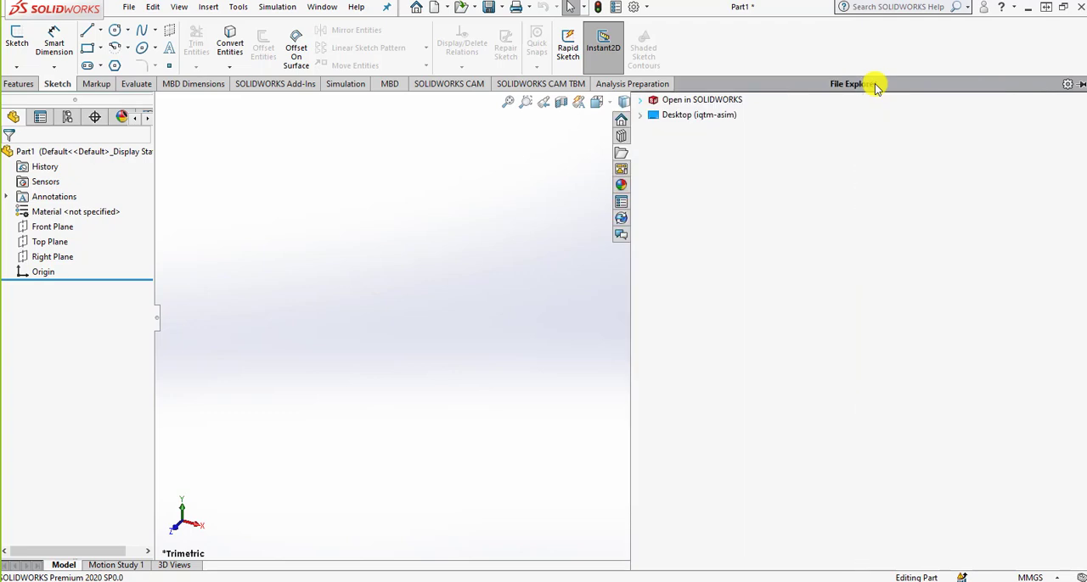
{"action": "left_click", "coordinate": [1080, 86]}
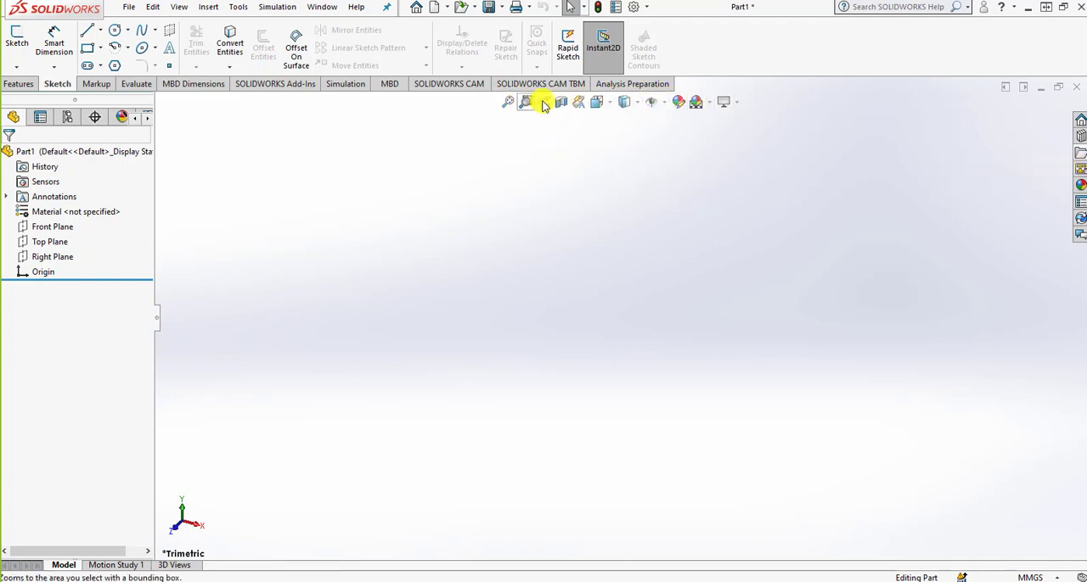
Look over the available view orientations, display styles, item visibility, view settings and scene options.
{"action": "left_click", "coordinate": [608, 102]}
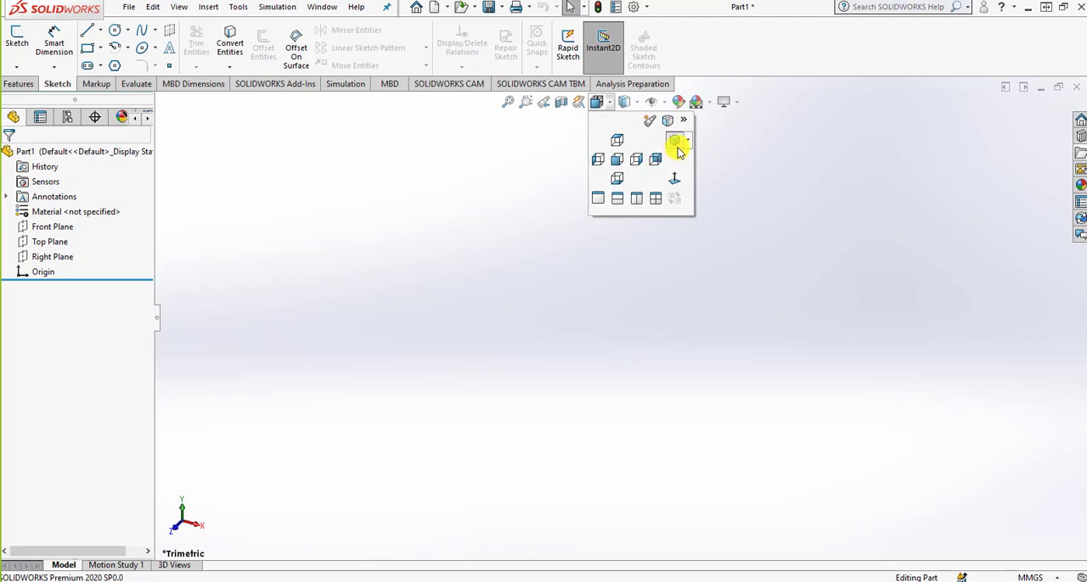
{"action": "left_click", "coordinate": [629, 103]}
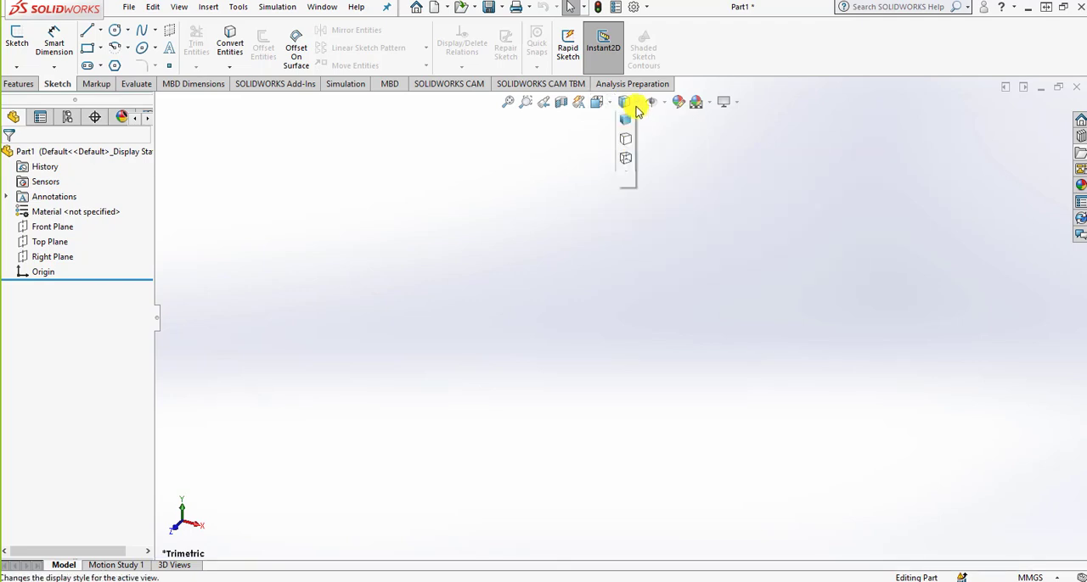
{"action": "left_click", "coordinate": [651, 102]}
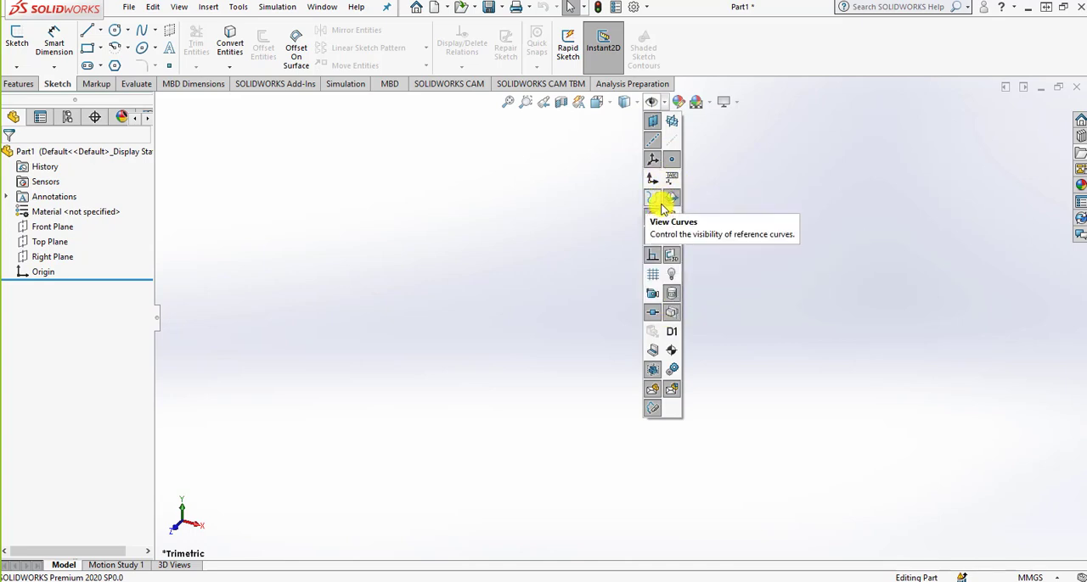
{"action": "left_click", "coordinate": [741, 106]}
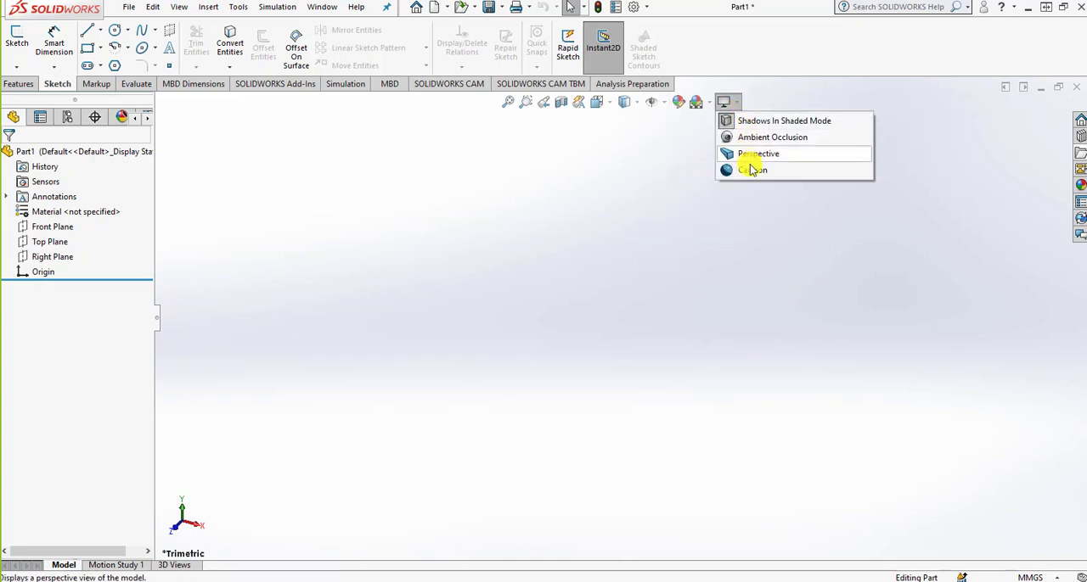
{"action": "left_click", "coordinate": [697, 103]}
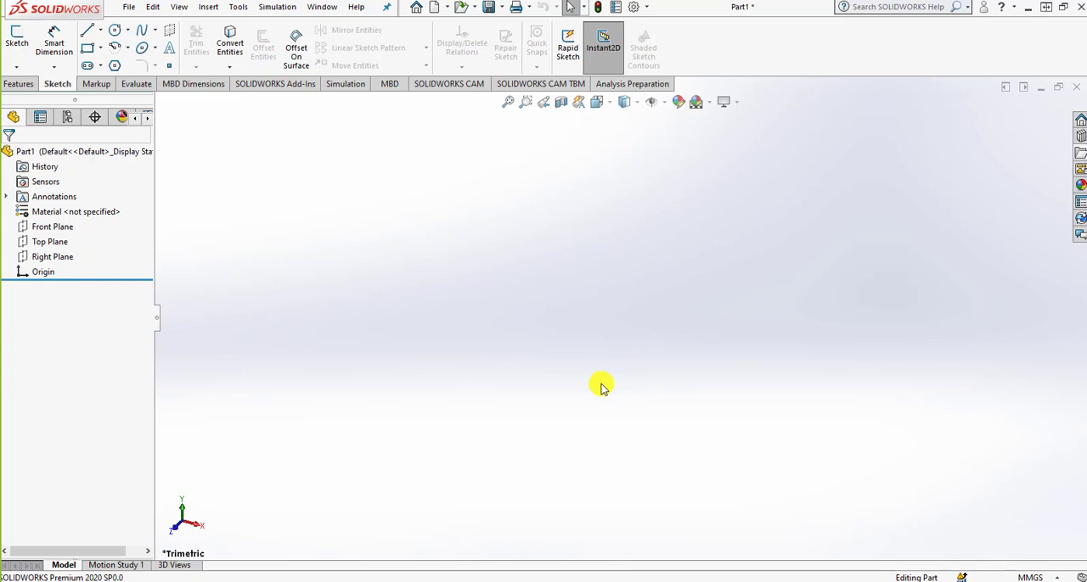
Start a line sketch on the Top Plane and check the available line types.
{"action": "left_click", "coordinate": [87, 32]}
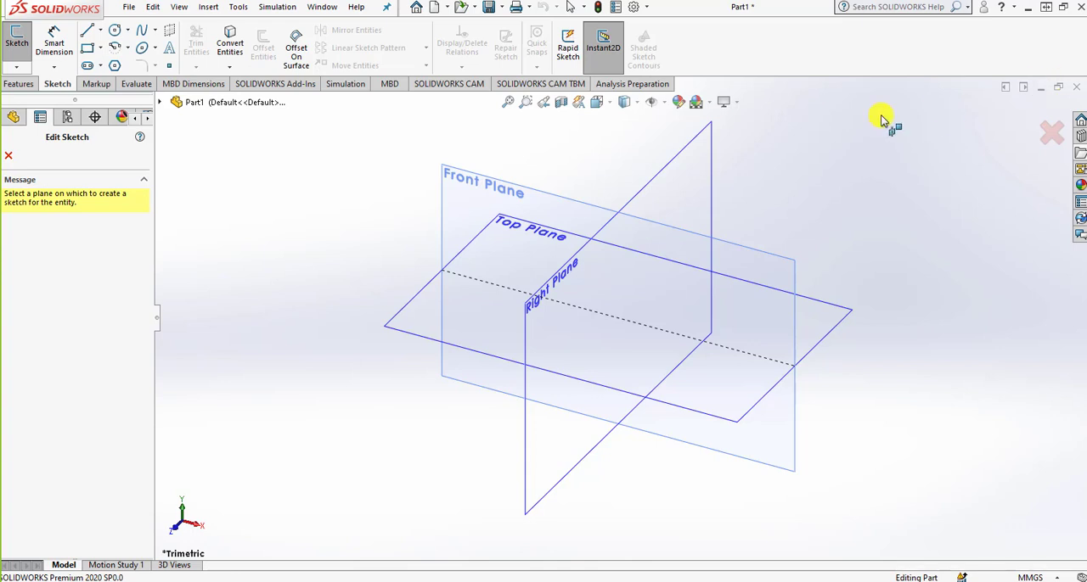
{"action": "left_click", "coordinate": [836, 314]}
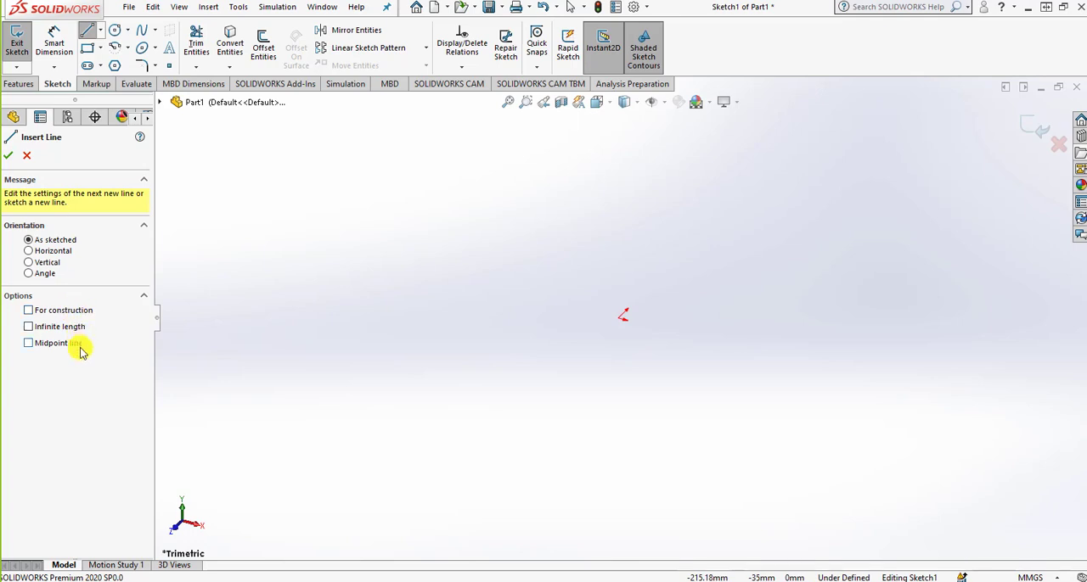
{"action": "left_click", "coordinate": [99, 32]}
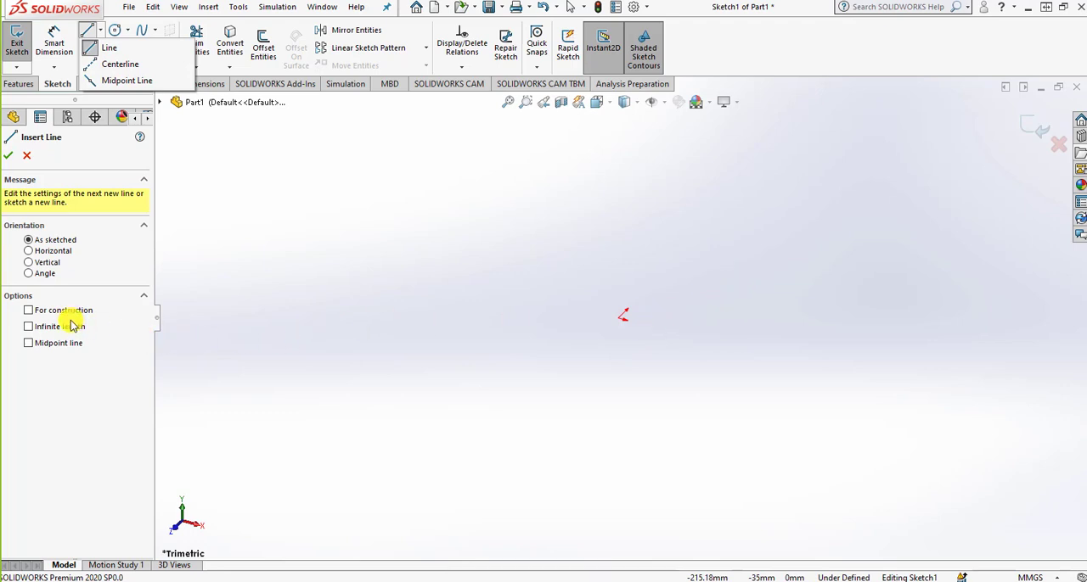
{"action": "left_click", "coordinate": [641, 307]}
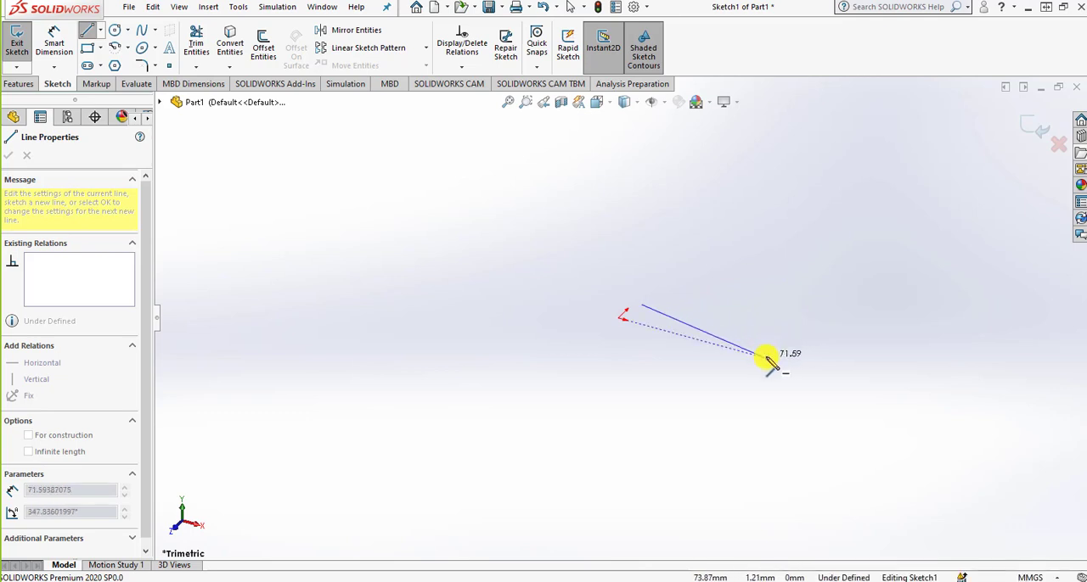
{"action": "right_click", "coordinate": [787, 324]}
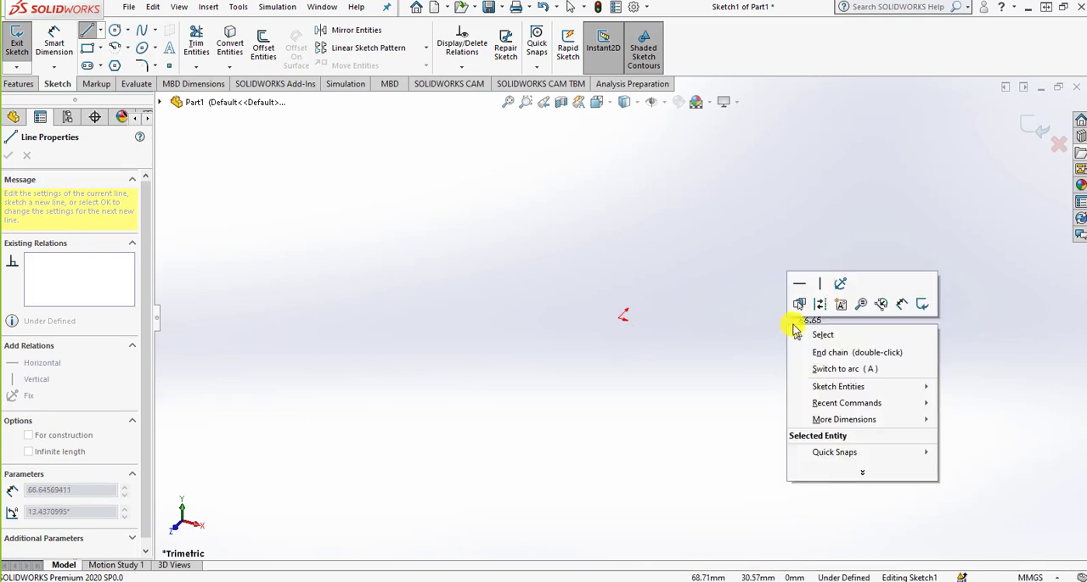
{"action": "key", "text": "Escape"}
{"action": "right_click", "coordinate": [796, 331]}
{"action": "left_click", "coordinate": [815, 340]}
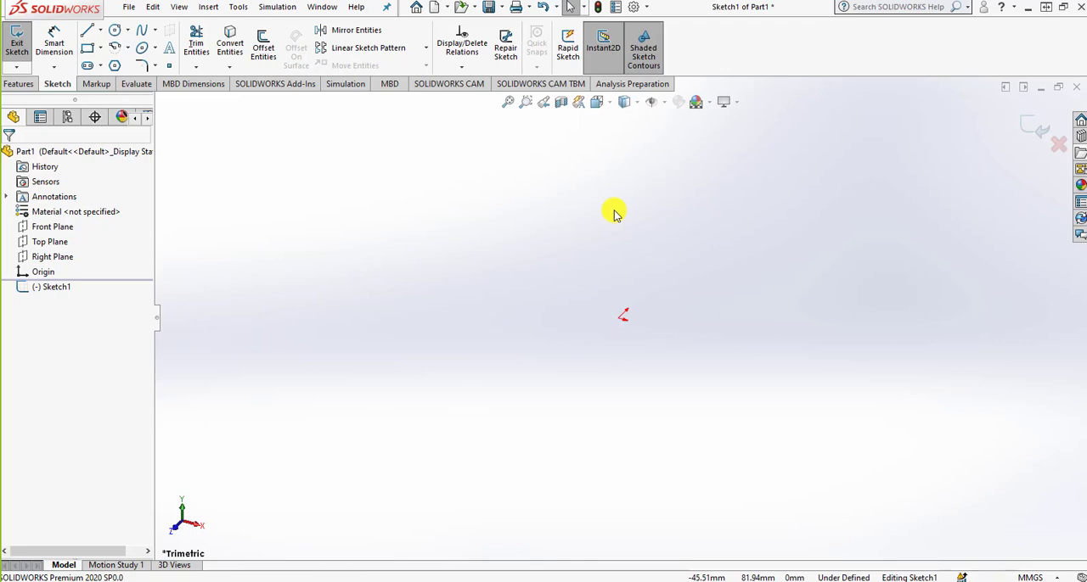
Orient the view normal to the sketch and draw a horizontal line about 72 mm long from the origin.
{"action": "key", "text": "space"}
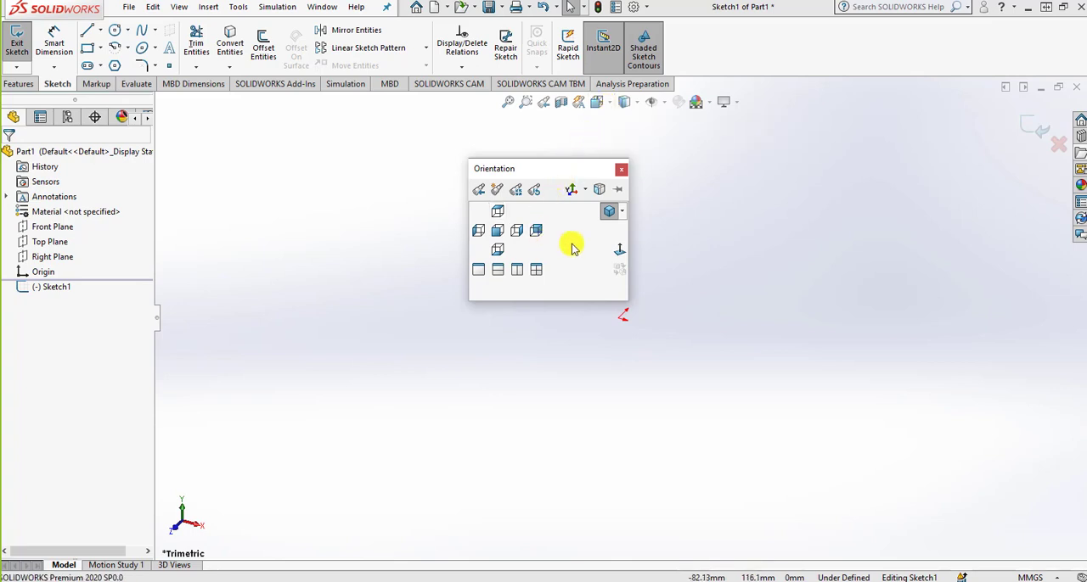
{"action": "left_click", "coordinate": [619, 253]}
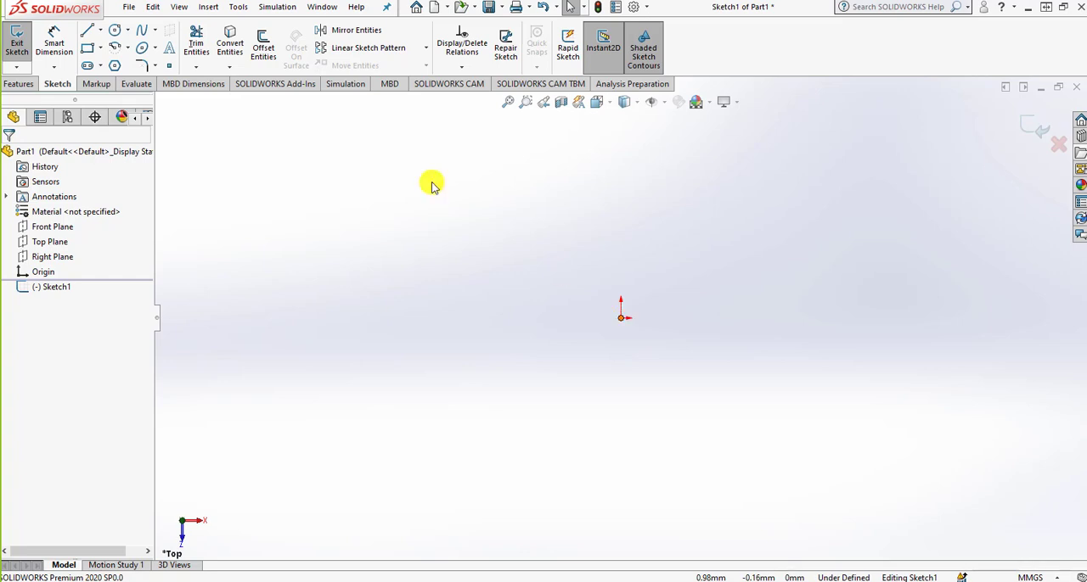
{"action": "left_click", "coordinate": [86, 30]}
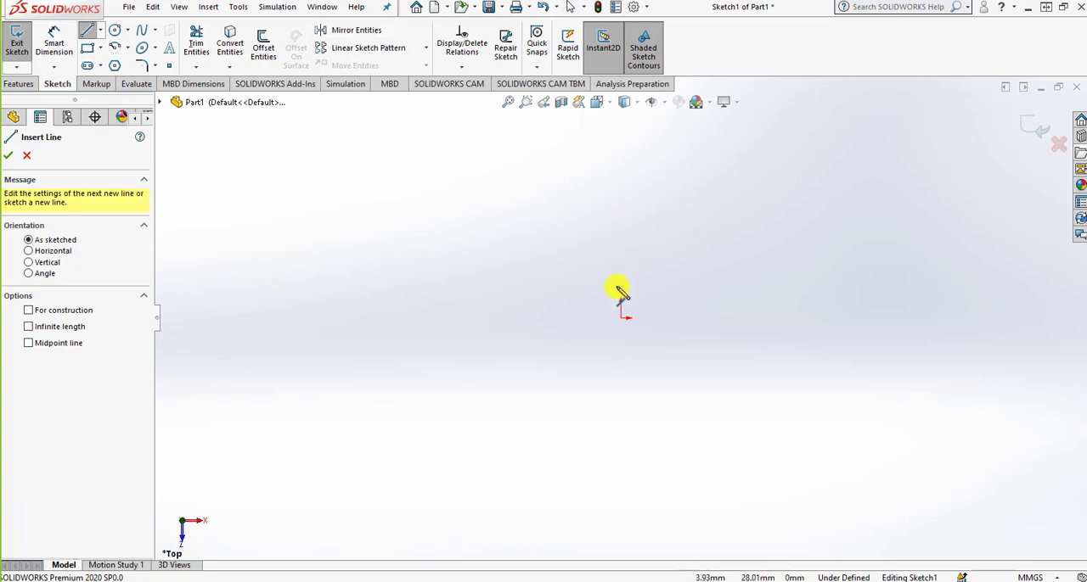
{"action": "left_click", "coordinate": [620, 318]}
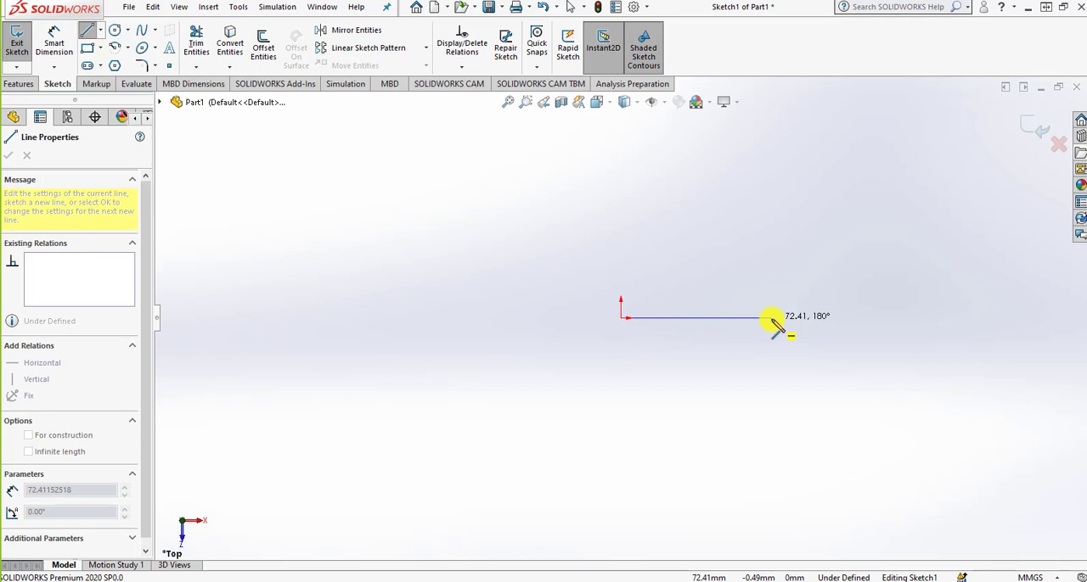
{"action": "left_click", "coordinate": [771, 319]}
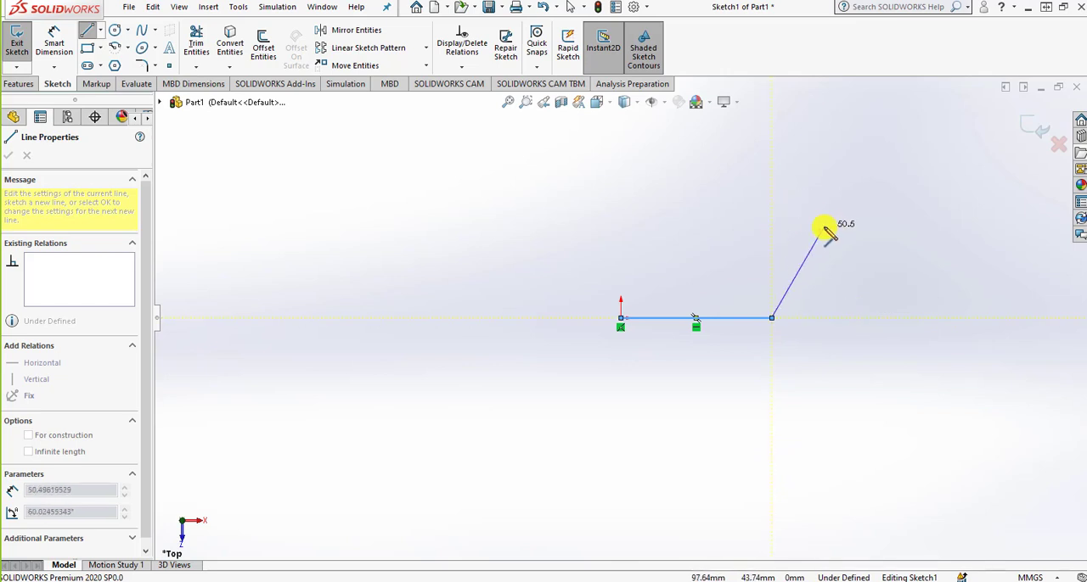
Continue the chain with a vertical line about 52 mm long, a diagonal about 40 mm and a horizontal line about 31 mm ending on the vertical.
{"action": "left_click", "coordinate": [771, 215]}
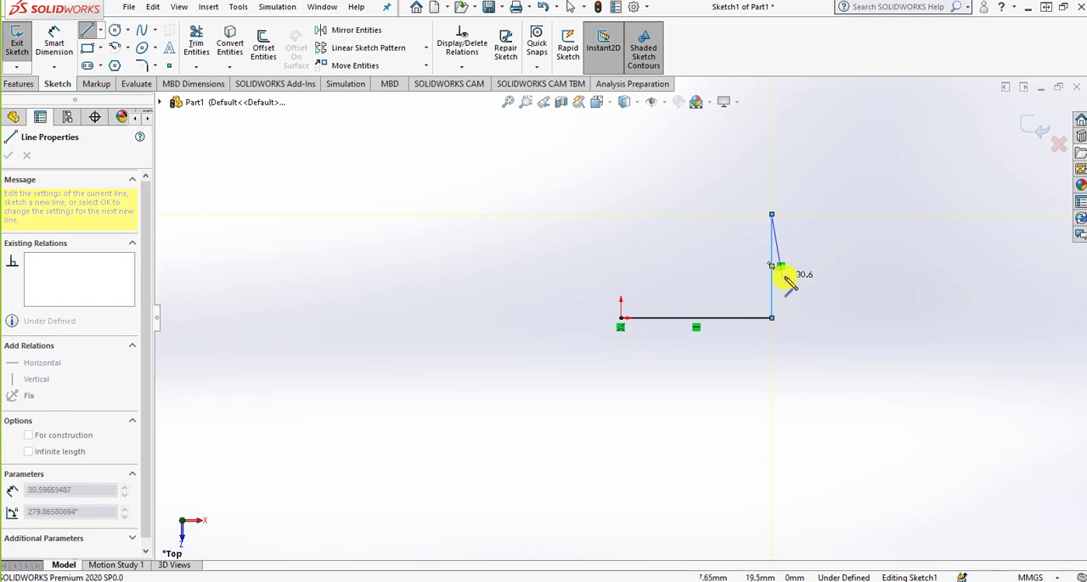
{"action": "left_click", "coordinate": [836, 266]}
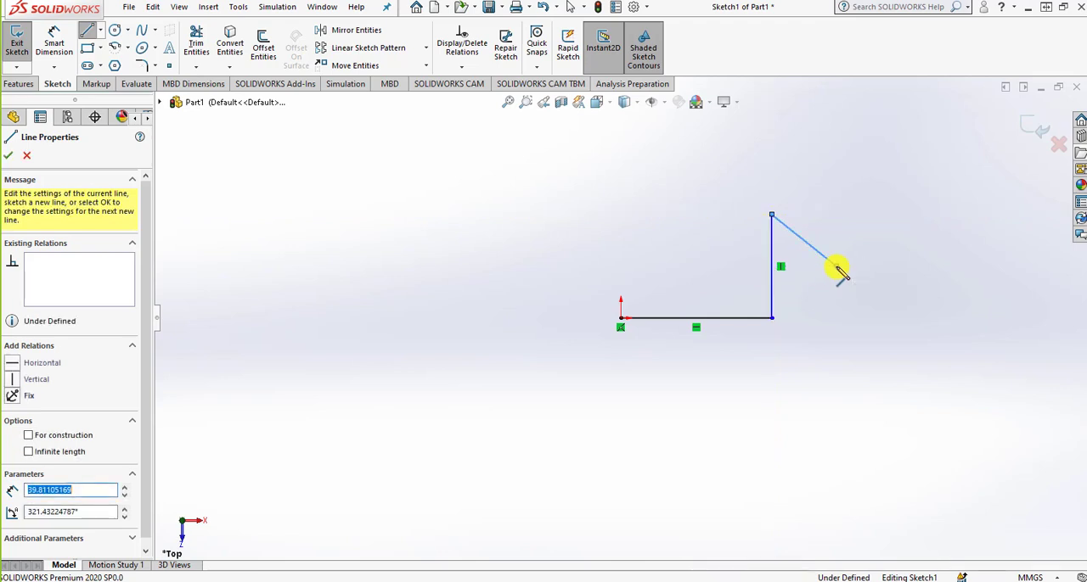
{"action": "left_click", "coordinate": [770, 266]}
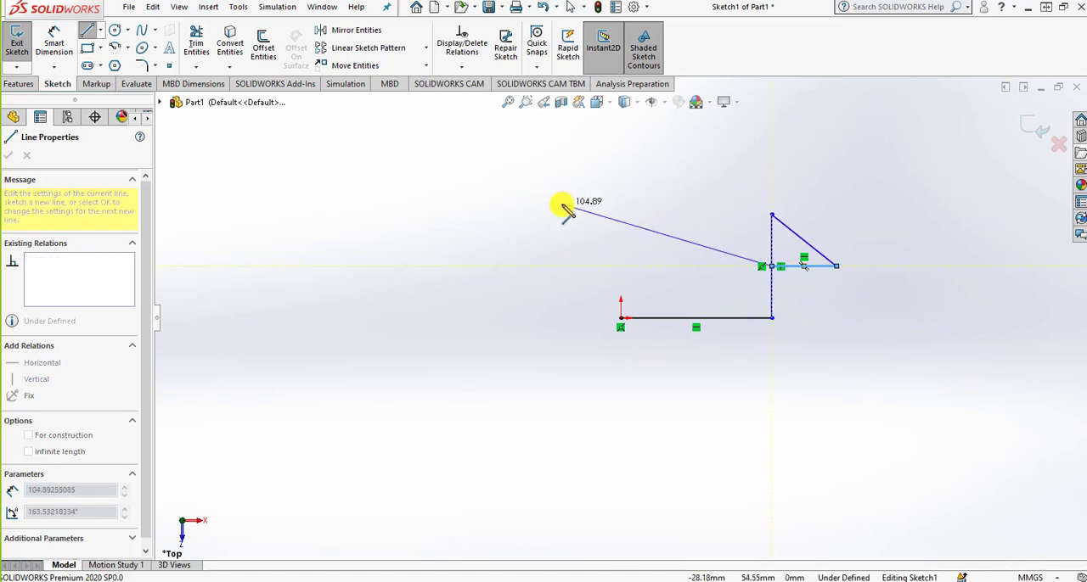
{"action": "right_click", "coordinate": [651, 204]}
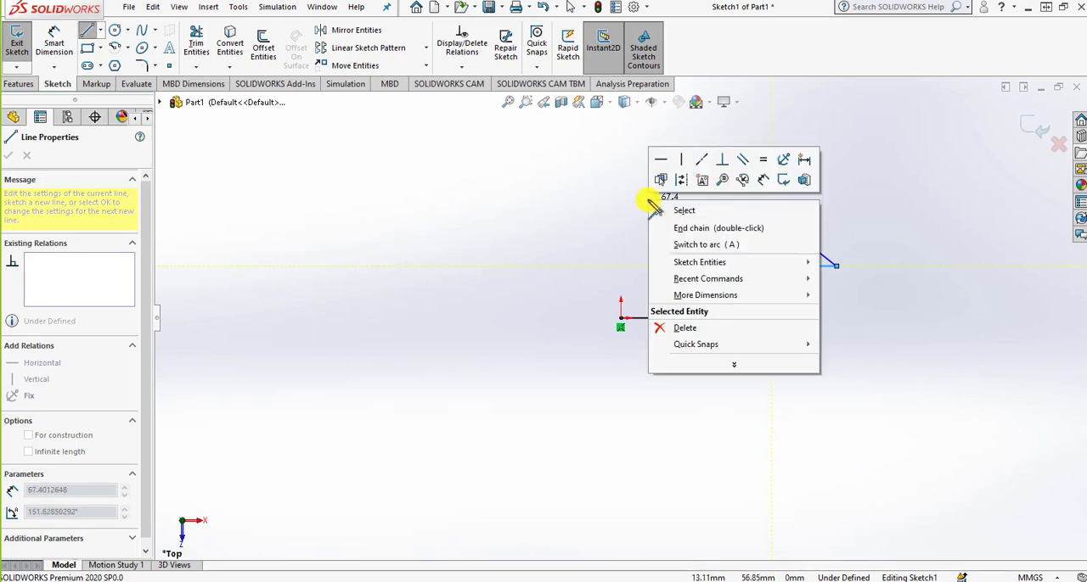
{"action": "left_click", "coordinate": [656, 209]}
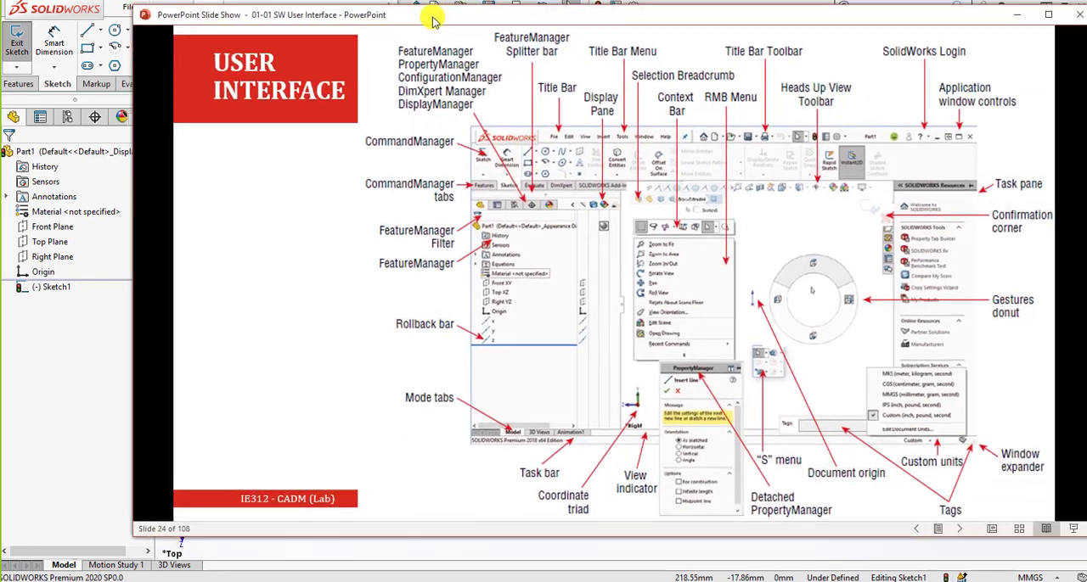
Move the PowerPoint interface slide clear of the CommandManager, then look over the Features, Sketch, Markup and Evaluate command sets in SOLIDWORKS.
{"action": "left_click_drag", "start_coordinate": [433, 21], "coordinate": [387, 19]}
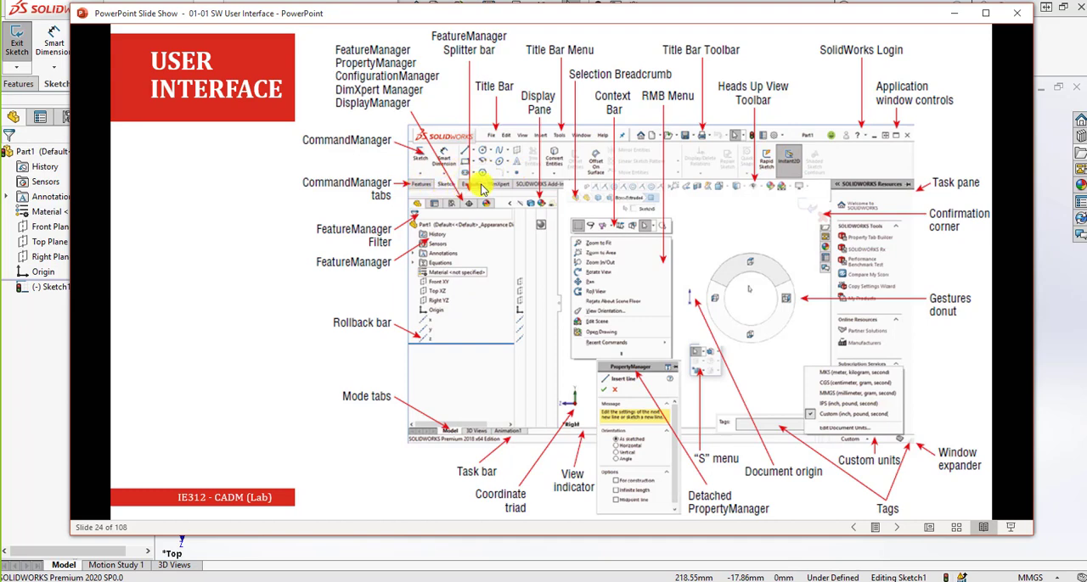
{"action": "left_click_drag", "start_coordinate": [543, 19], "coordinate": [512, 161]}
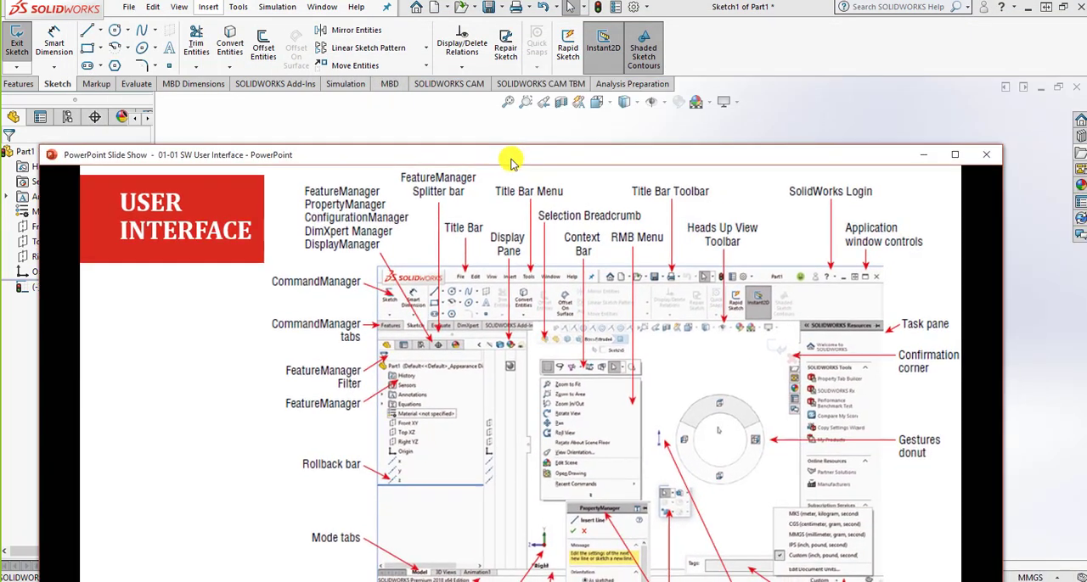
{"action": "left_click", "coordinate": [18, 83]}
{"action": "left_click", "coordinate": [58, 84]}
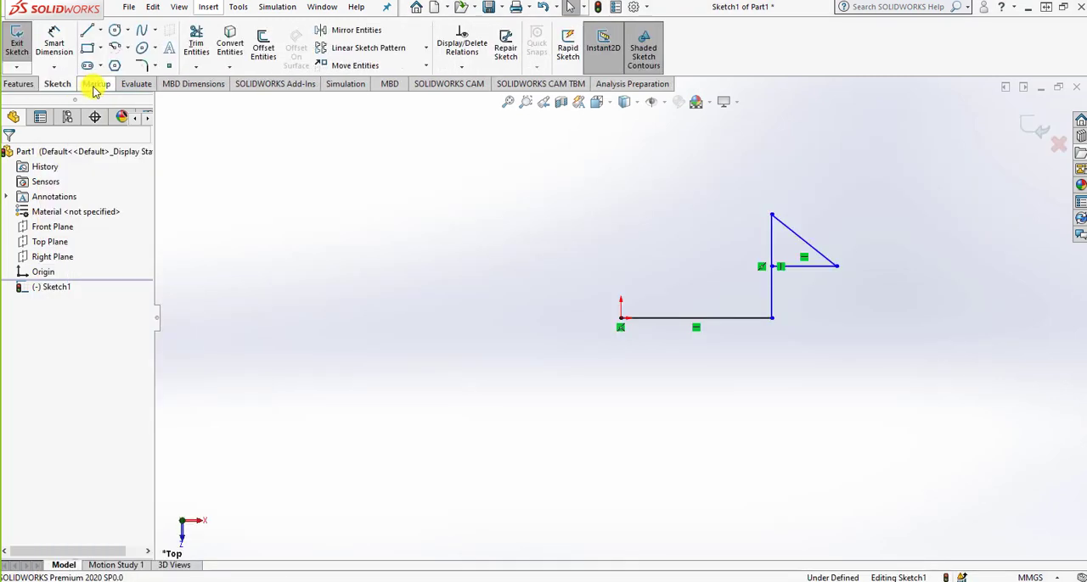
{"action": "left_click", "coordinate": [96, 85]}
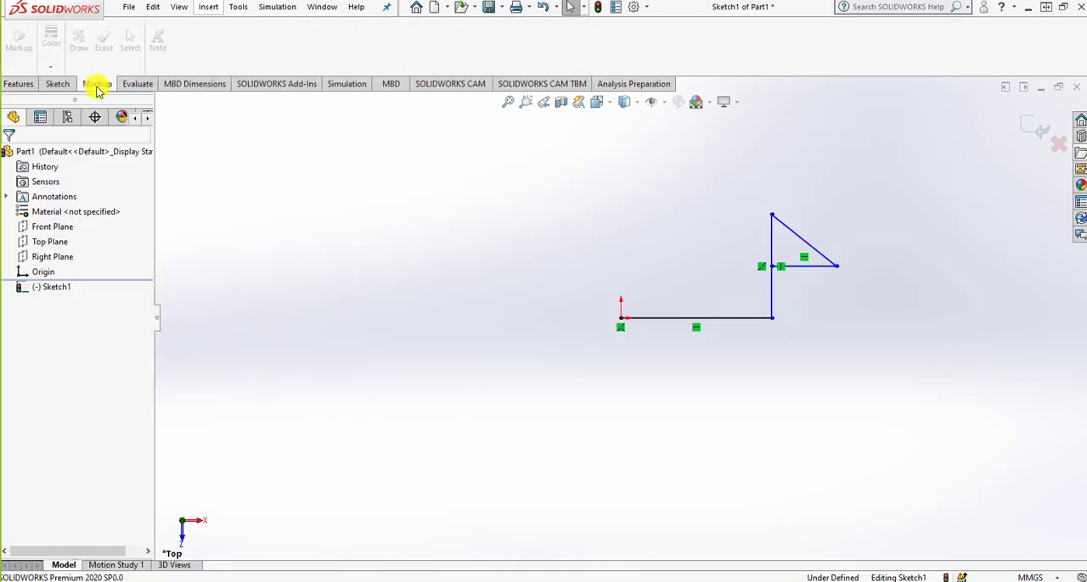
{"action": "left_click", "coordinate": [139, 84]}
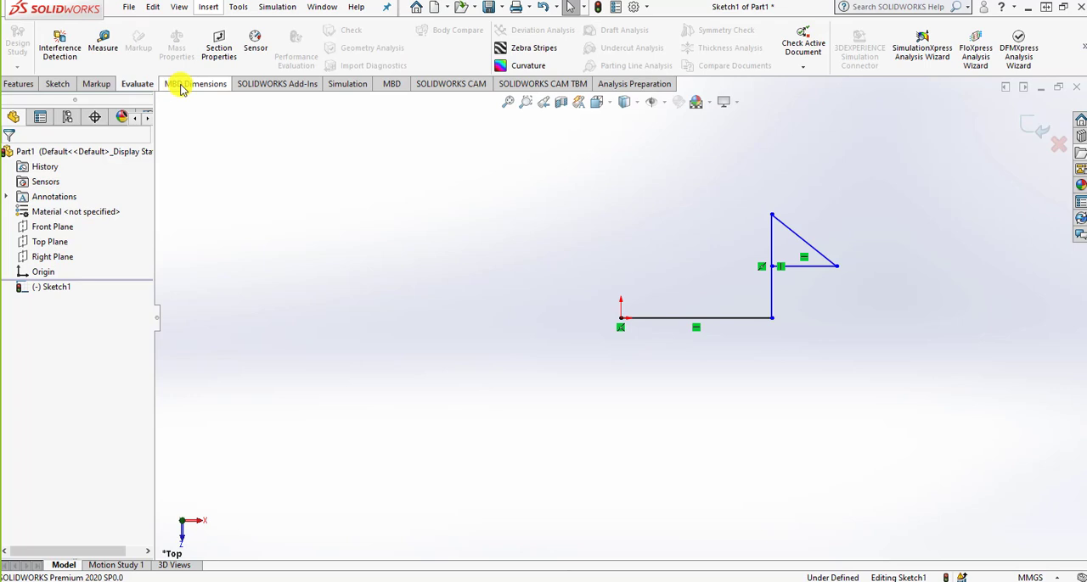
Add Mold Tools to the CommandManager and display its commands.
{"action": "right_click", "coordinate": [177, 84]}
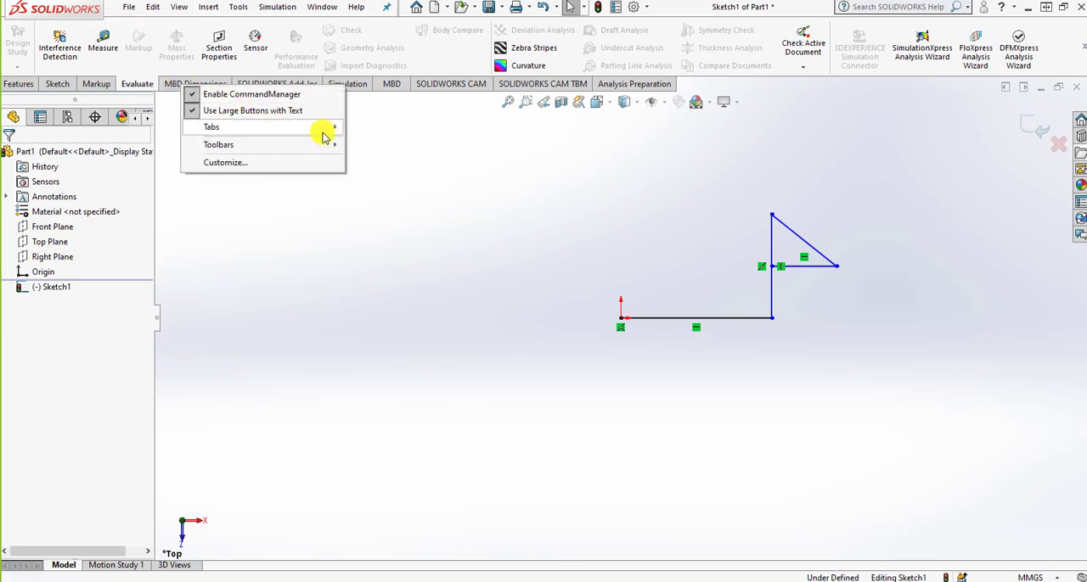
{"action": "mouse_move", "coordinate": [323, 136]}
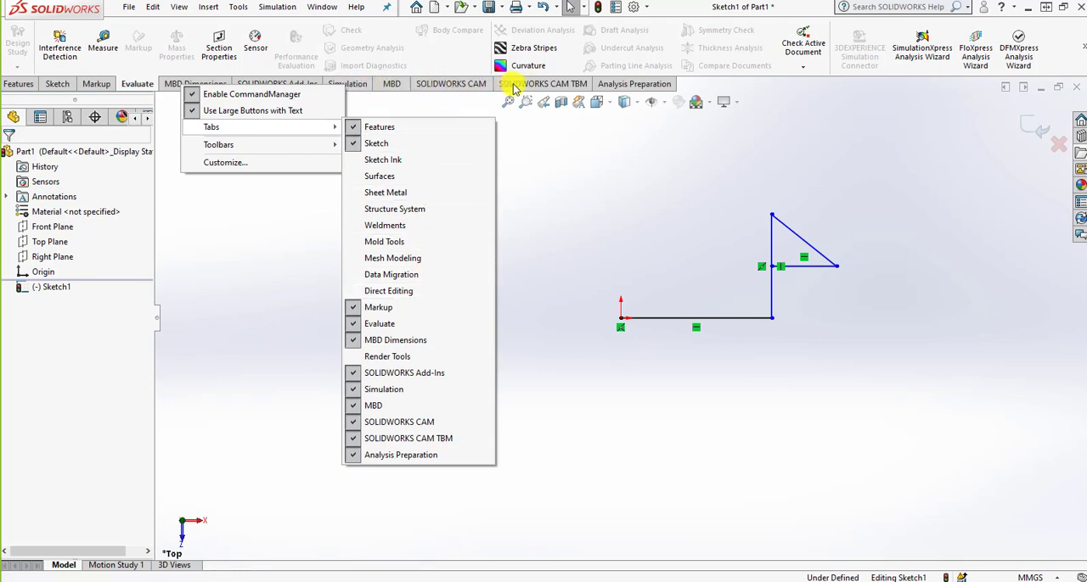
{"action": "left_click", "coordinate": [427, 246]}
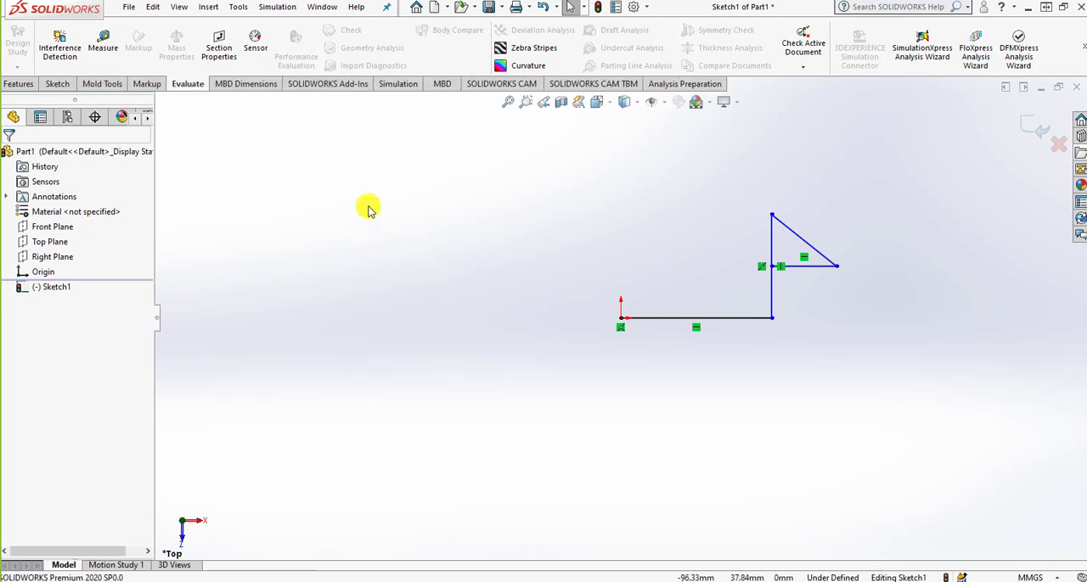
{"action": "left_click", "coordinate": [102, 84]}
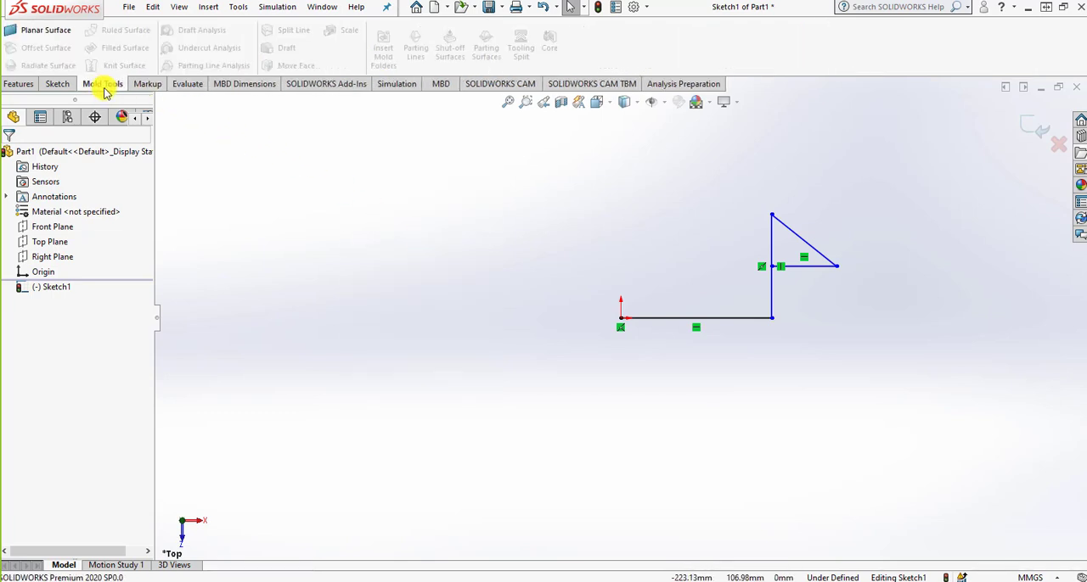
Remove Mold Tools from the CommandManager.
{"action": "right_click", "coordinate": [106, 92]}
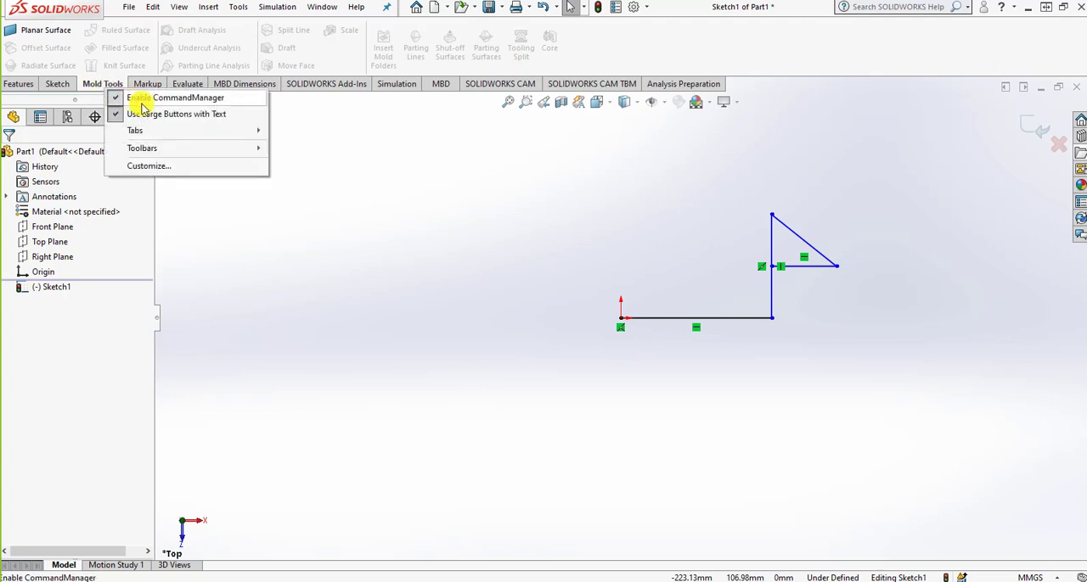
{"action": "mouse_move", "coordinate": [249, 131]}
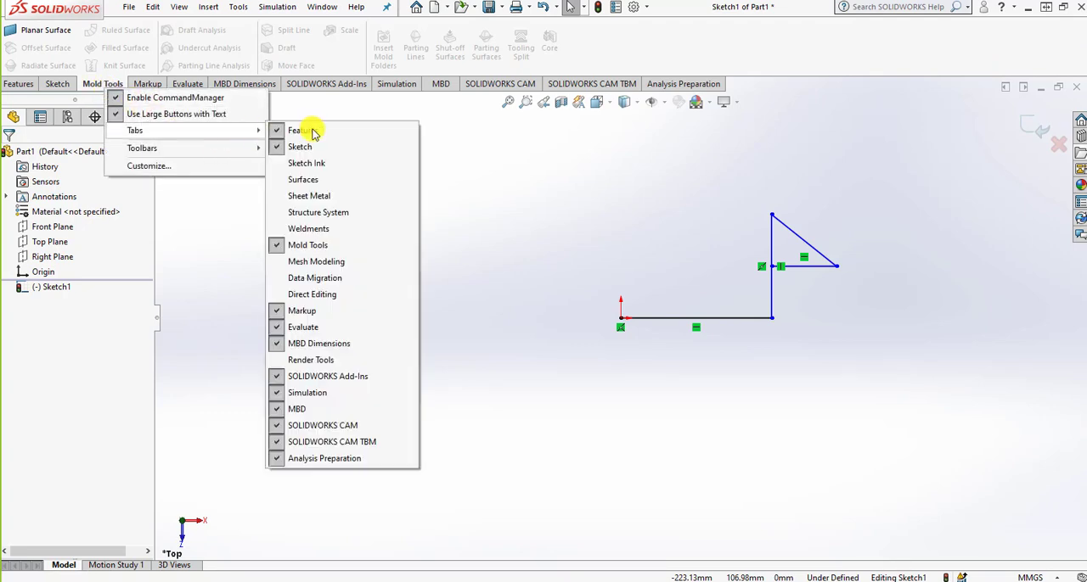
{"action": "left_click", "coordinate": [341, 245]}
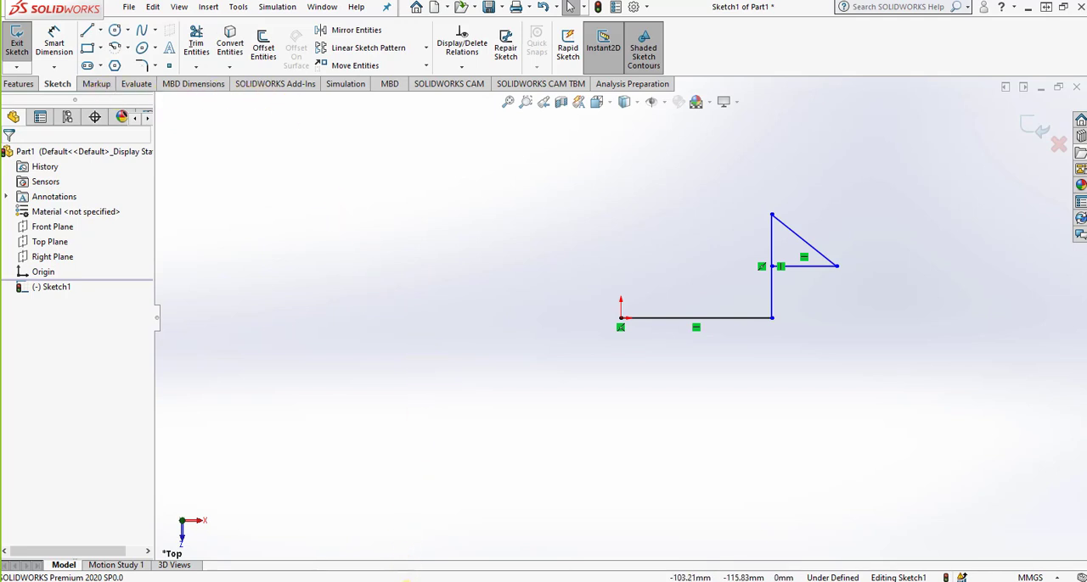
Review the PropertyManager on the PowerPoint interface slide, view the Insert Line settings in SOLIDWORKS, and switch back to the slide.
{"action": "left_click", "coordinate": [407, 581]}
{"action": "left_click_drag", "start_coordinate": [449, 154], "coordinate": [478, 47]}
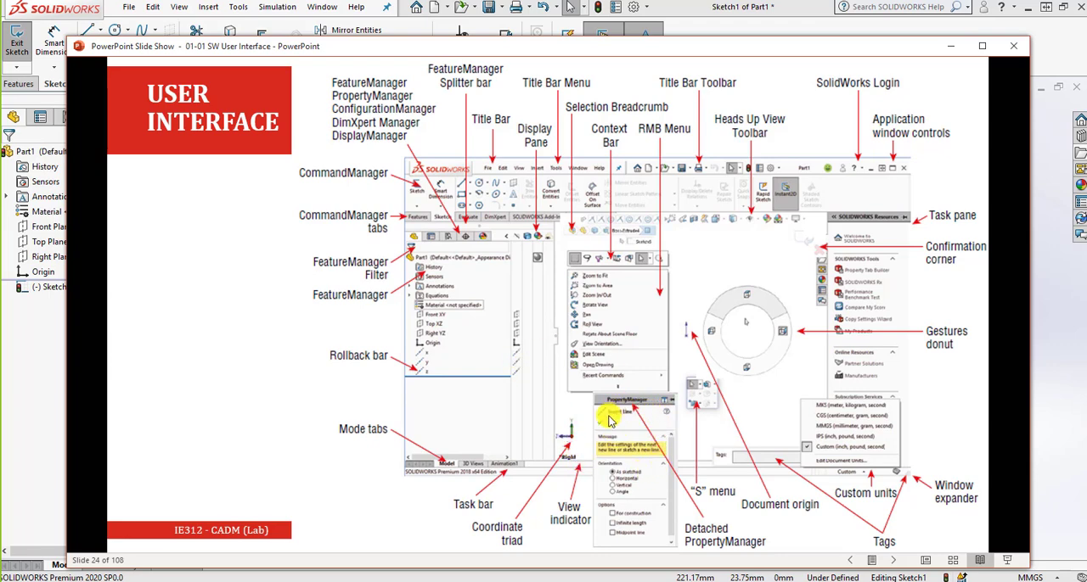
{"action": "left_click_drag", "start_coordinate": [466, 47], "coordinate": [614, 158]}
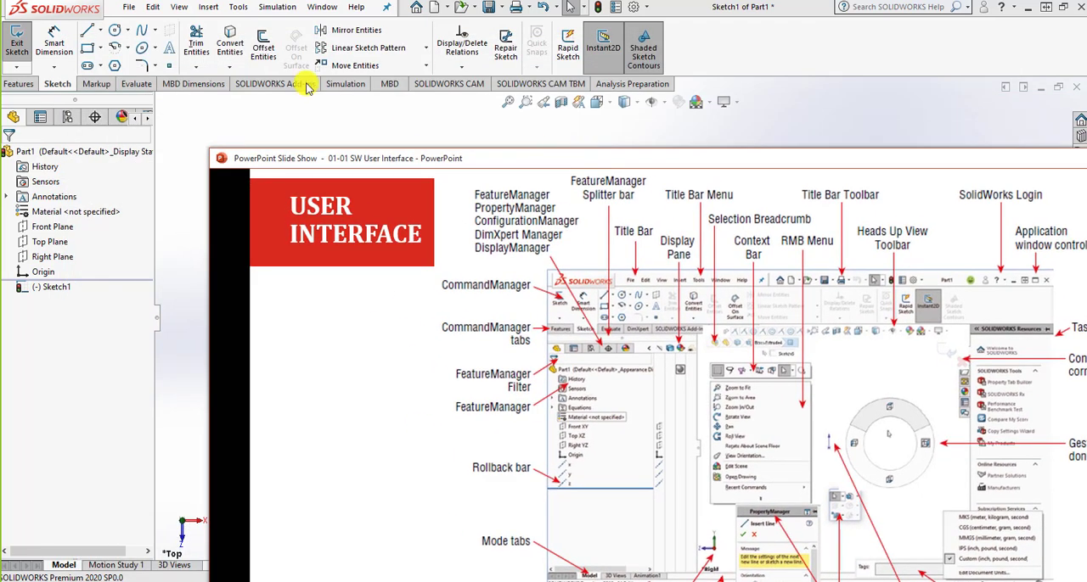
{"action": "left_click", "coordinate": [88, 32]}
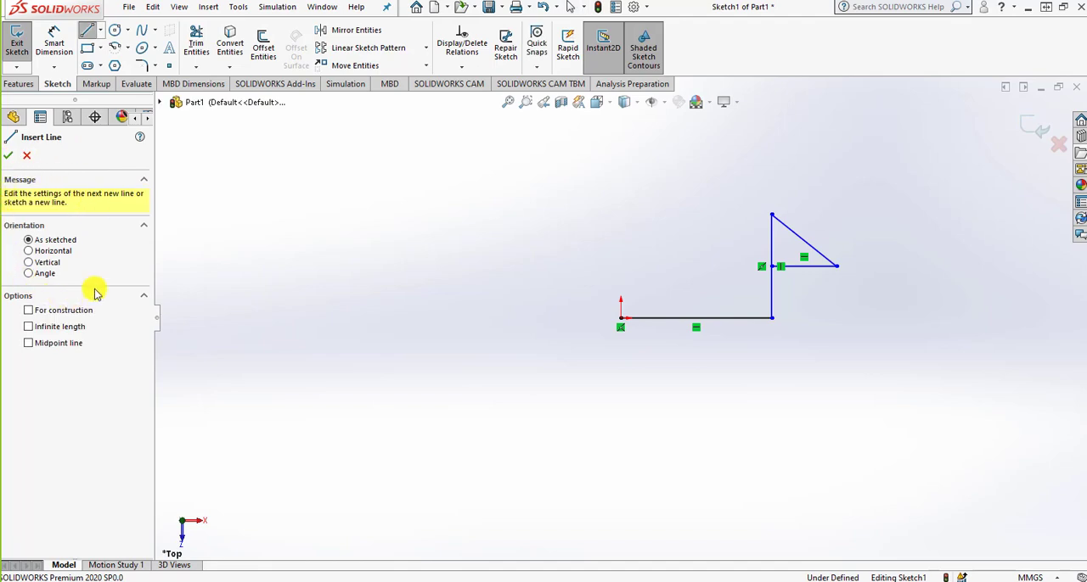
{"action": "key", "text": "alt+Tab"}
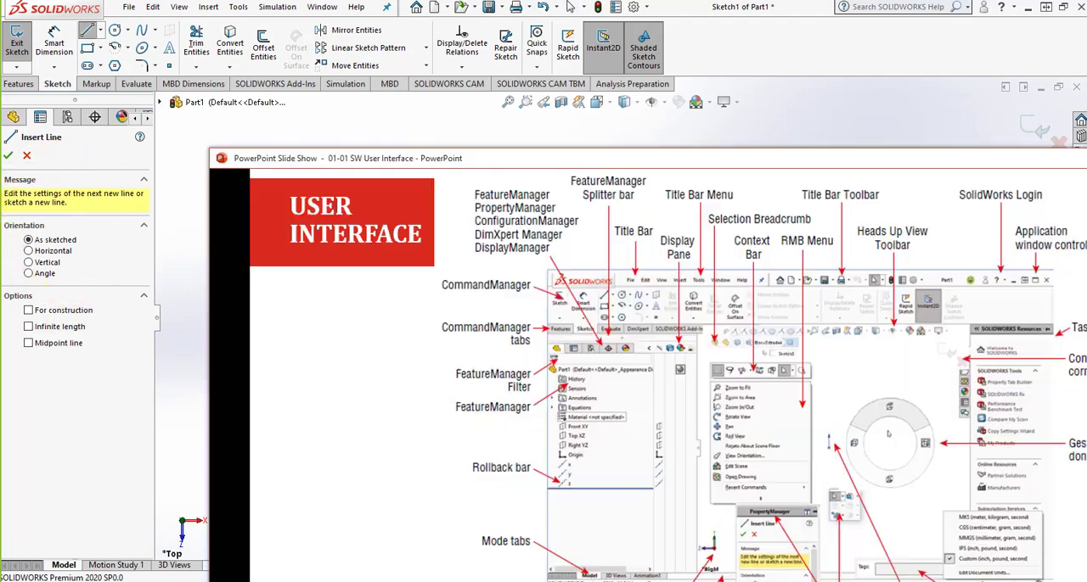
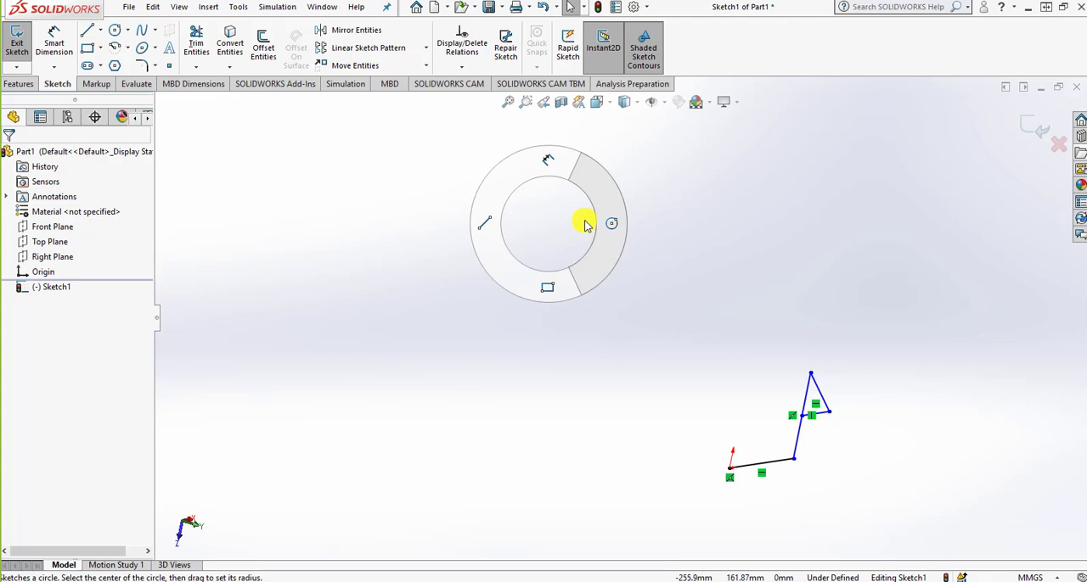
Bring up the mouse gestures donut in the open sketch and look over its dimension, circle, rectangle and line shortcuts.
{"action": "right_click_drag", "start_coordinate": [584, 225], "coordinate": [558, 222]}
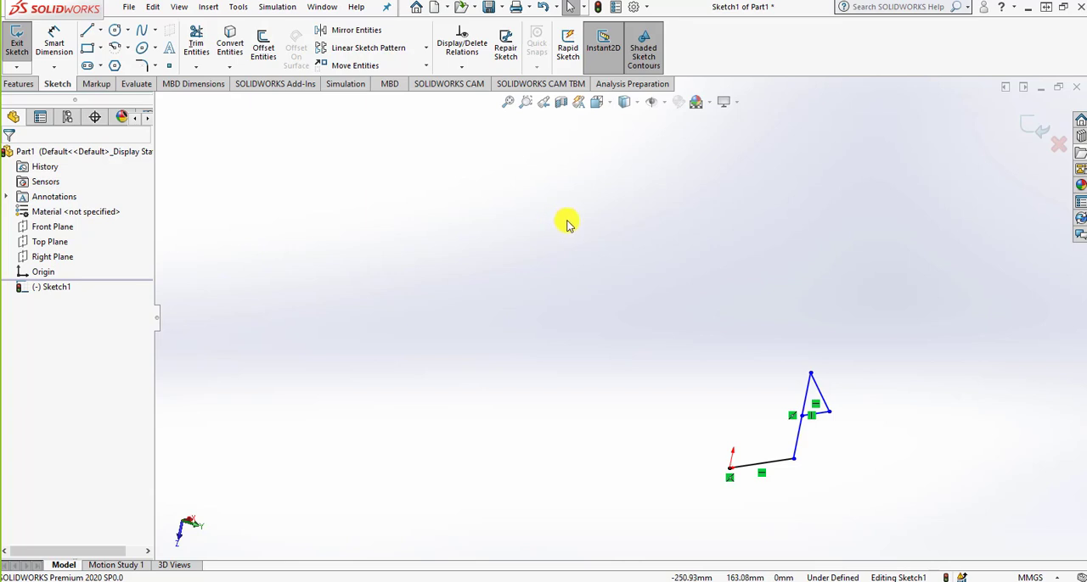
{"action": "right_click_drag", "start_coordinate": [568, 223], "coordinate": [576, 263]}
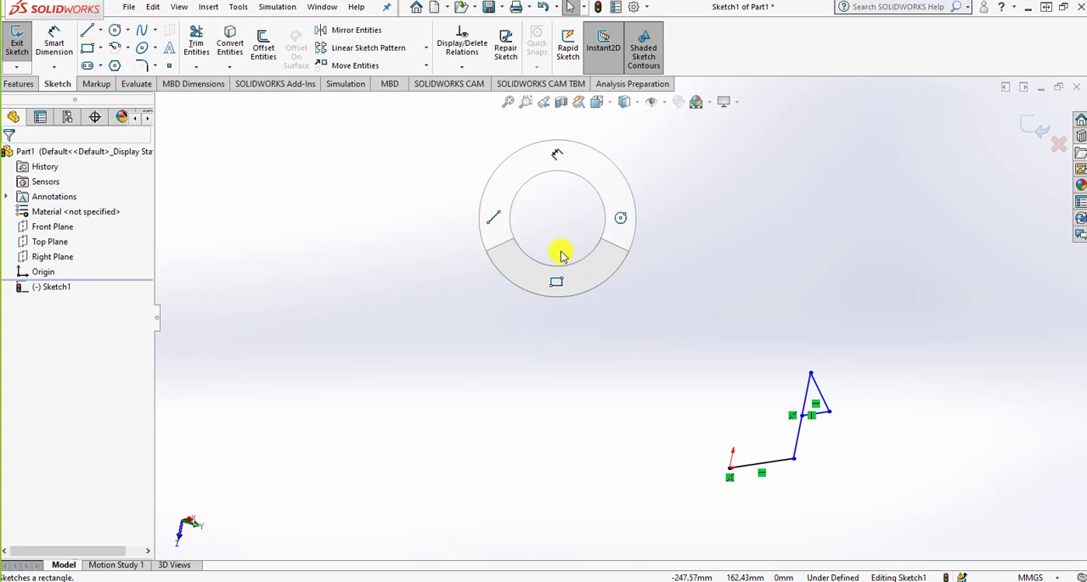
{"action": "right_click_drag", "start_coordinate": [561, 253], "coordinate": [558, 188]}
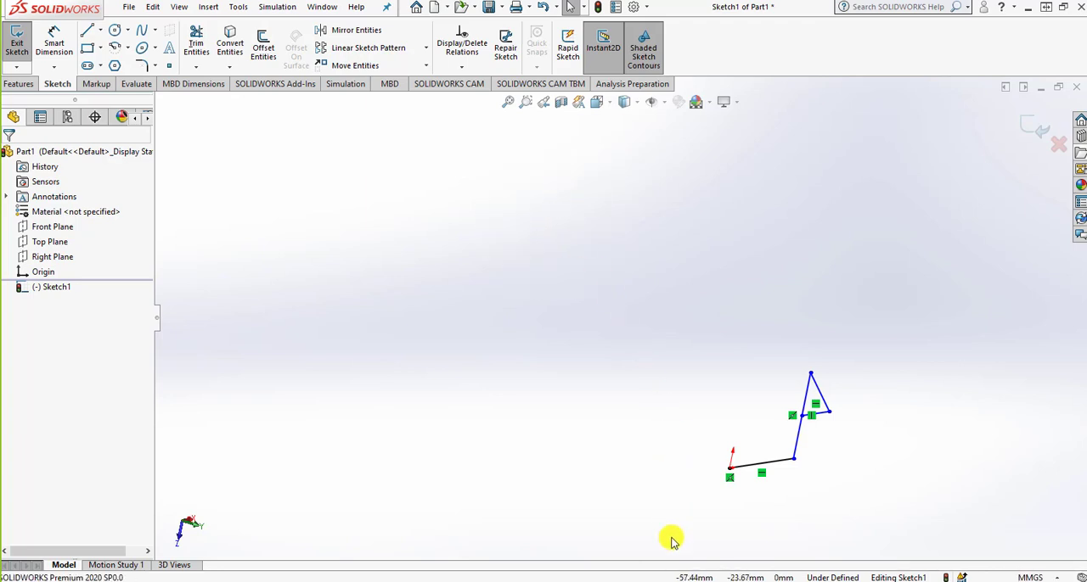
Switch to the PowerPoint interface slide, review its labels, and move it clear of the SOLIDWORKS graphics area.
{"action": "left_click", "coordinate": [671, 581]}
{"action": "left_click_drag", "start_coordinate": [626, 338], "coordinate": [724, 30]}
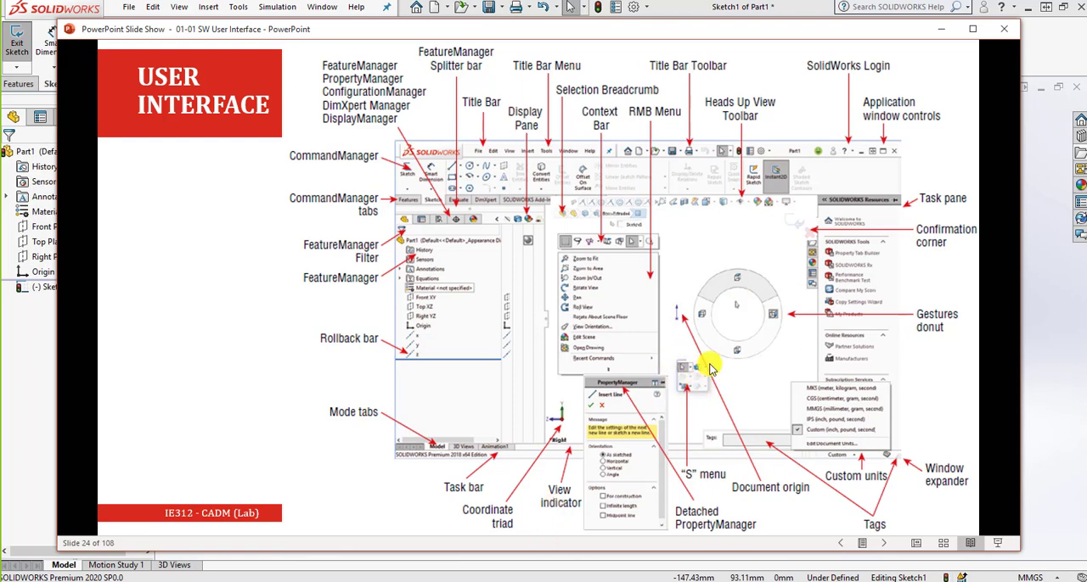
{"action": "left_click_drag", "start_coordinate": [683, 29], "coordinate": [694, 372]}
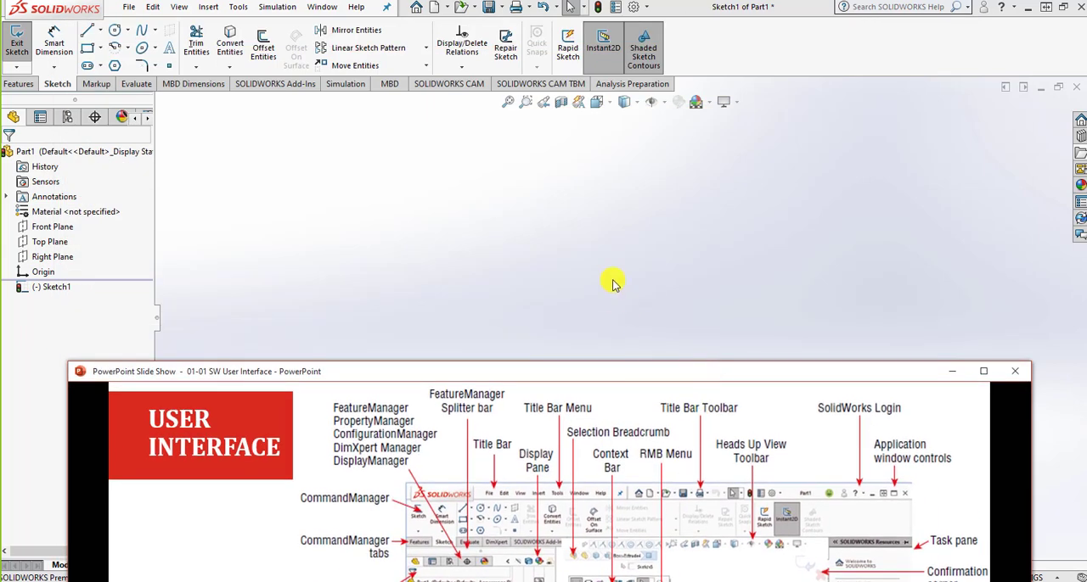
Switch back to SOLIDWORKS and orient the sketch to the Top view.
{"action": "left_click", "coordinate": [613, 281]}
{"action": "key", "text": "space"}
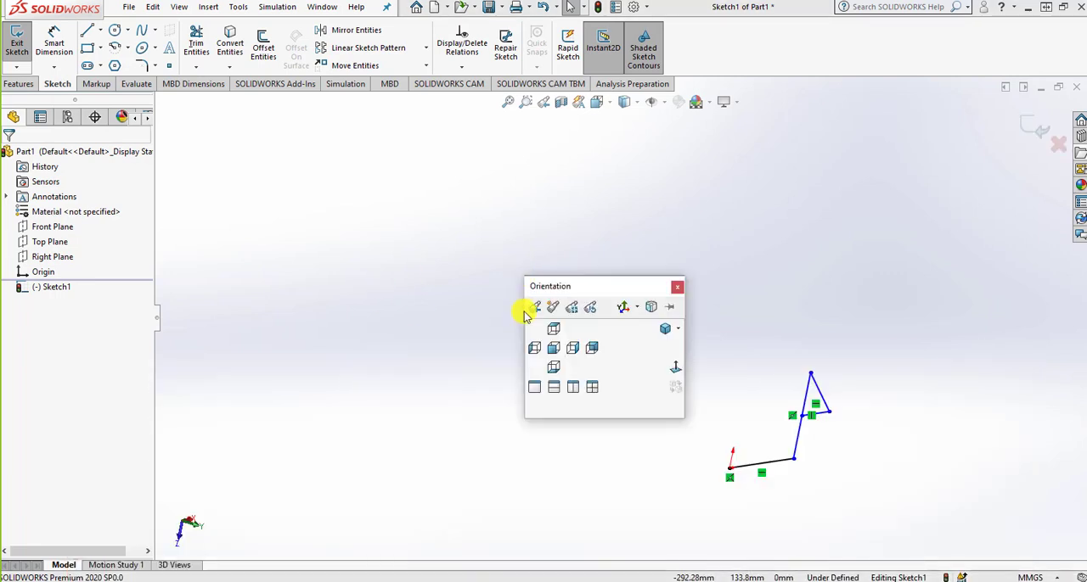
{"action": "key", "text": "ctrl+5"}
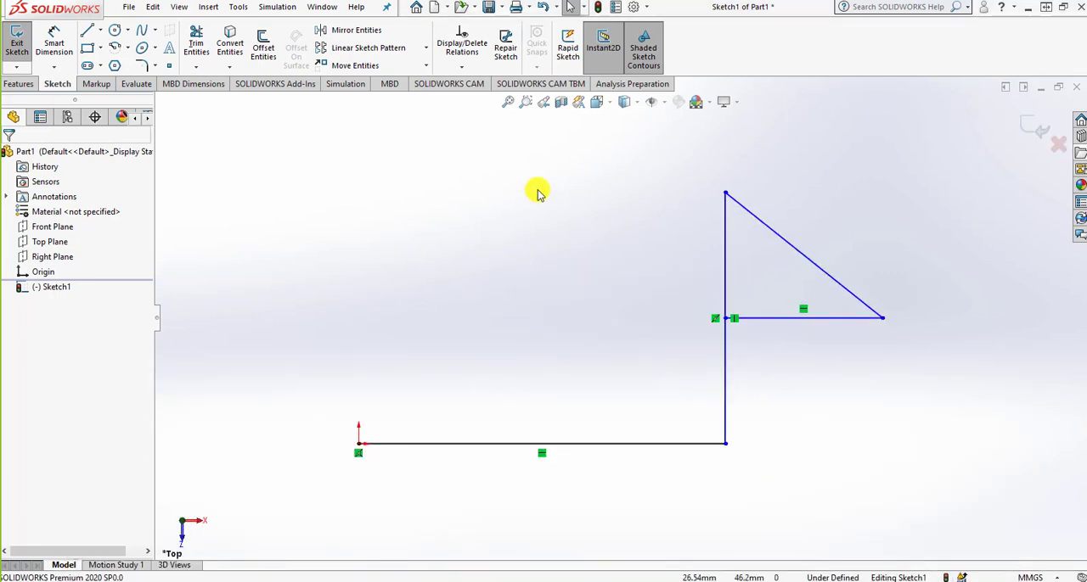
{"action": "left_click", "coordinate": [100, 30]}
{"action": "left_click", "coordinate": [109, 48]}
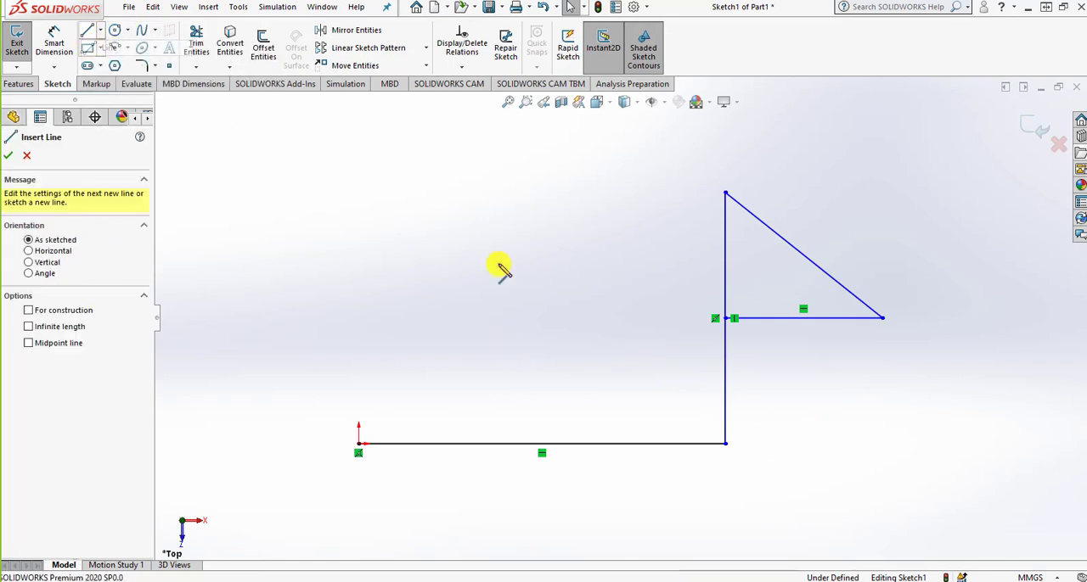
{"action": "key", "text": "s"}
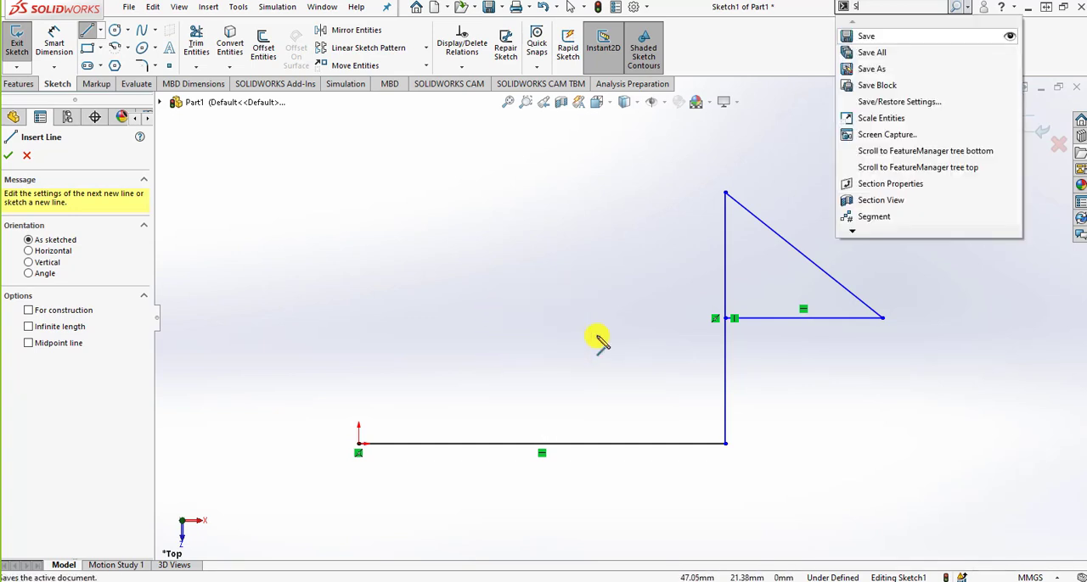
{"action": "left_click", "coordinate": [724, 254]}
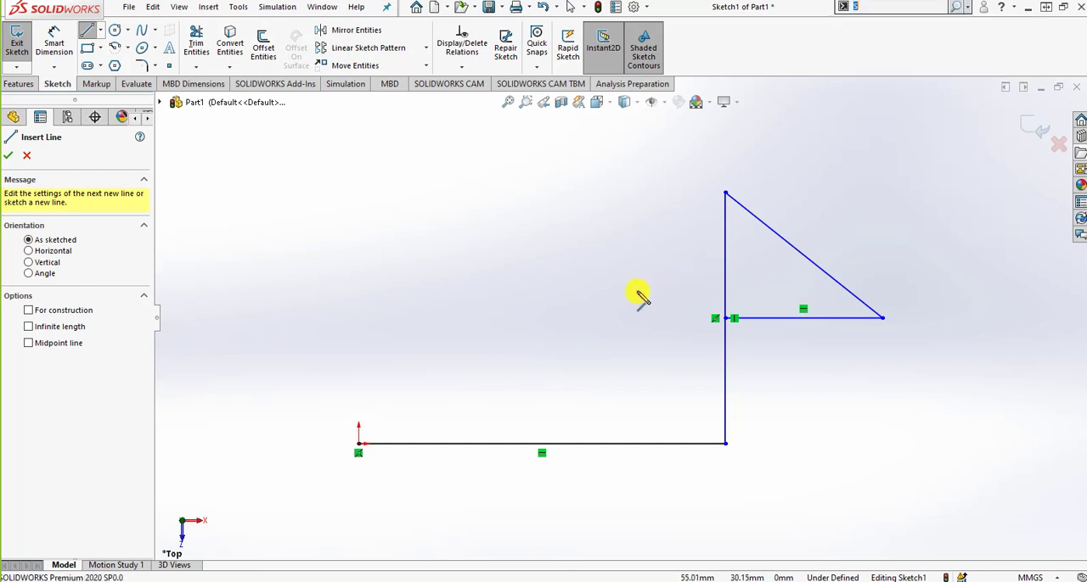
Sketch a corner rectangle from the "S" shortcut tools, above the horizontal line and beside the triangle, and end the command.
{"action": "key", "text": "s"}
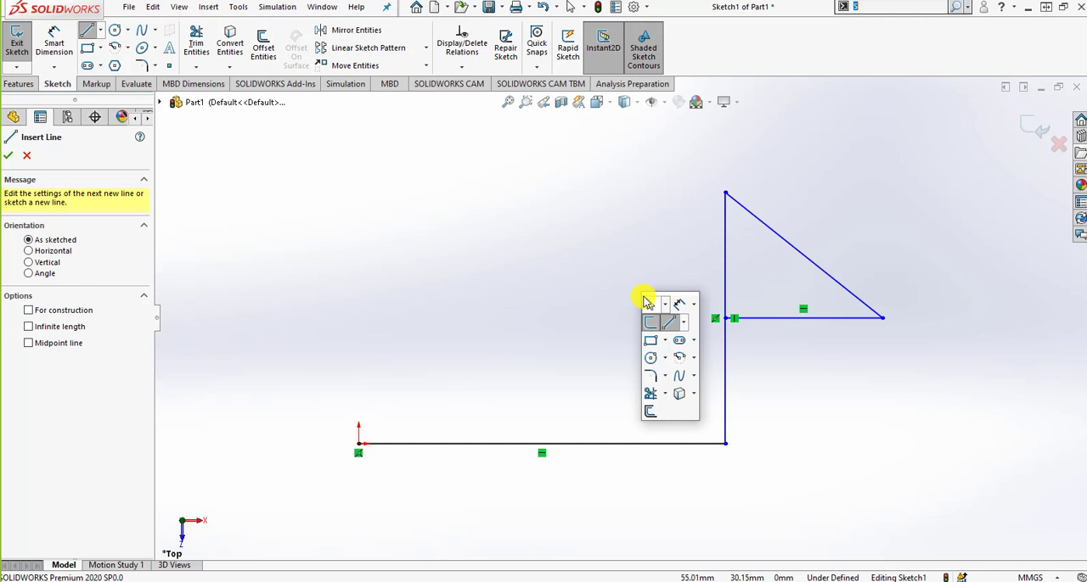
{"action": "left_click", "coordinate": [650, 340]}
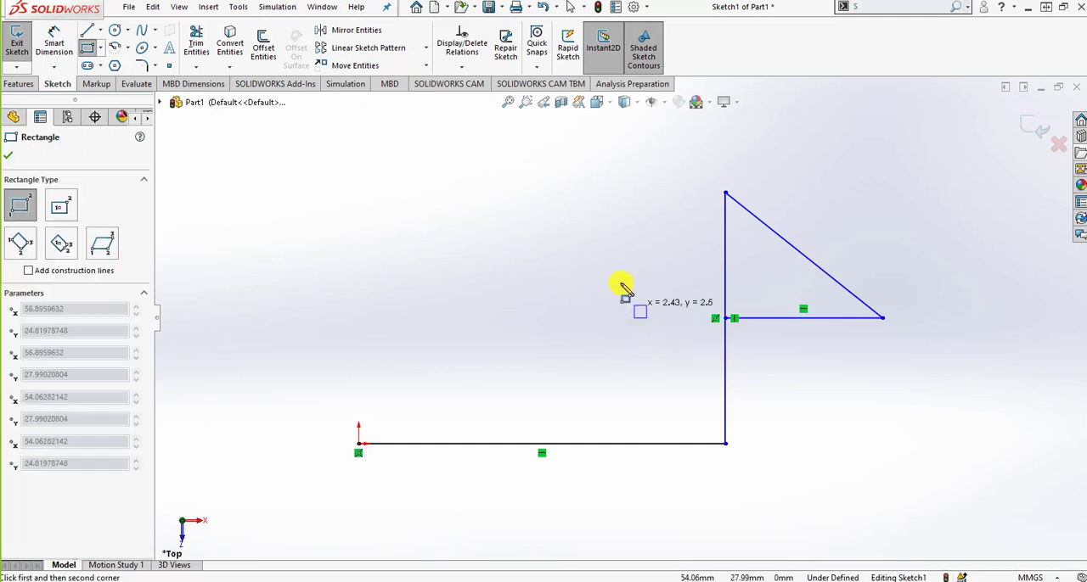
{"action": "left_click", "coordinate": [647, 319]}
{"action": "left_click", "coordinate": [466, 217]}
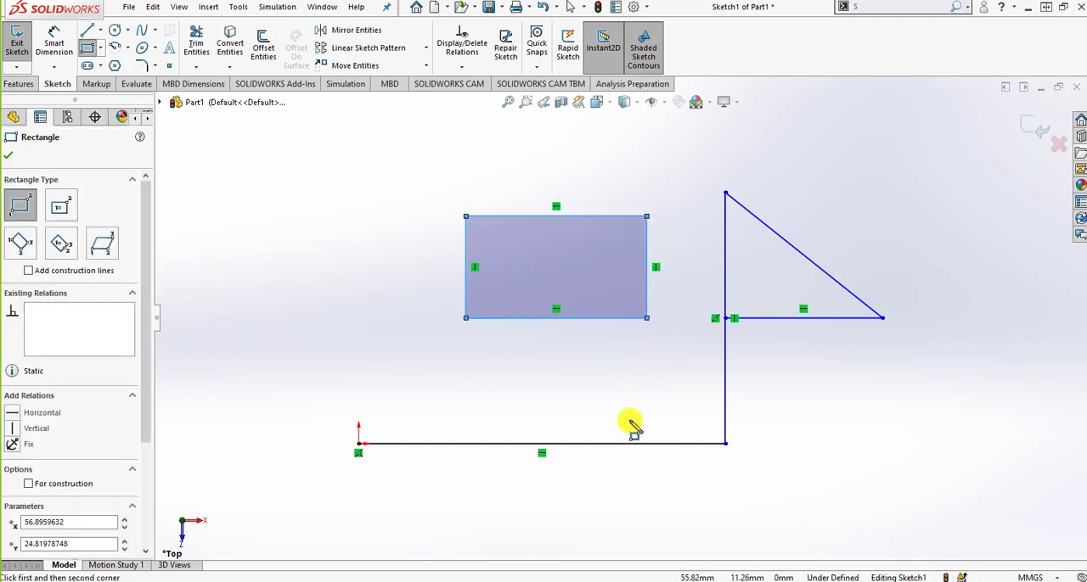
{"action": "key", "text": "Escape"}
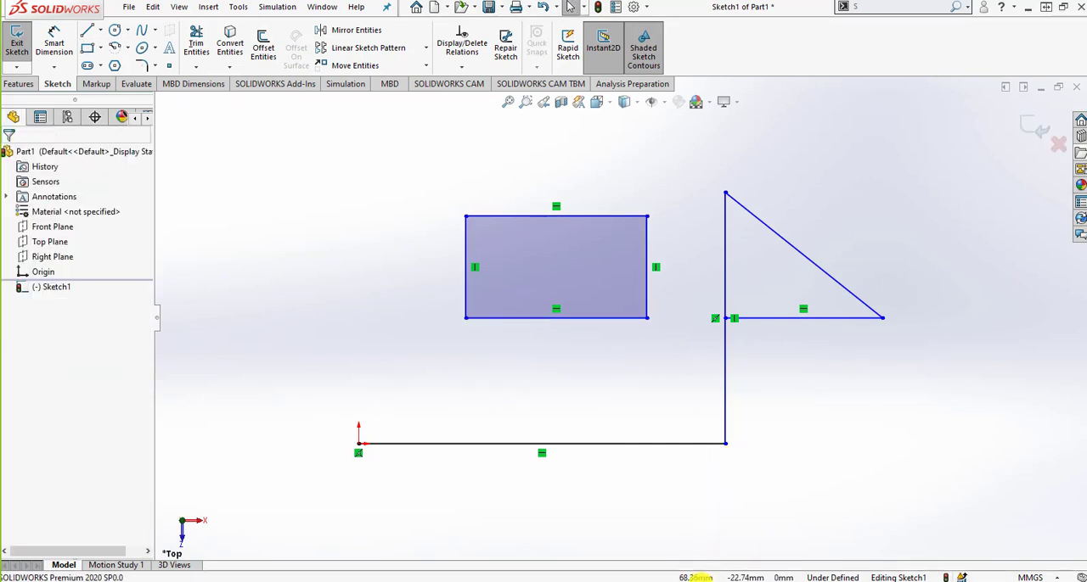
Switch to the PowerPoint interface slide, review its remaining labels, and move it below the SOLIDWORKS title bar.
{"action": "left_click", "coordinate": [696, 581]}
{"action": "left_click_drag", "start_coordinate": [654, 376], "coordinate": [664, 55]}
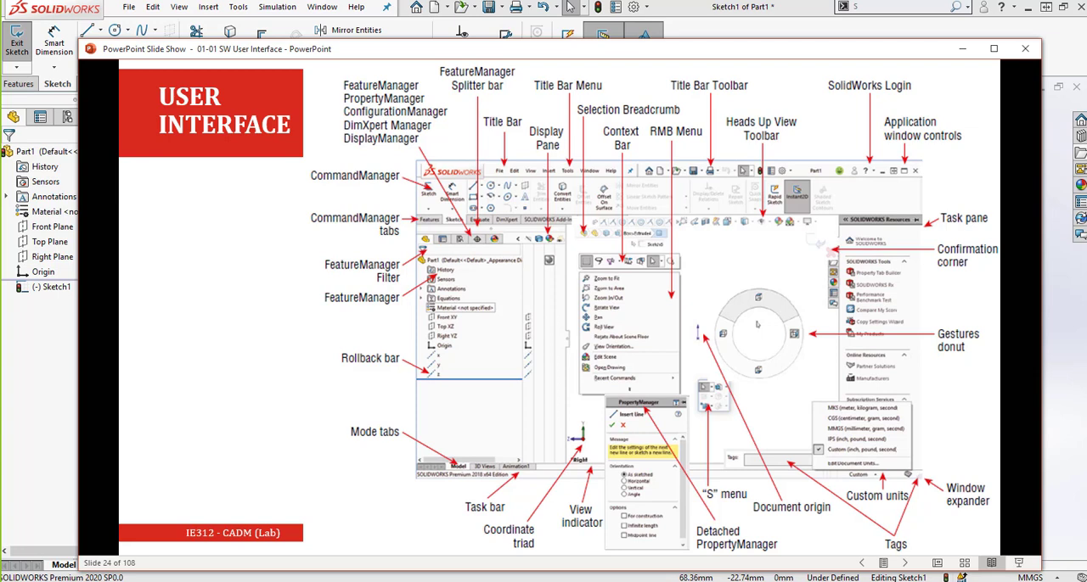
{"action": "key", "text": "alt+Tab"}
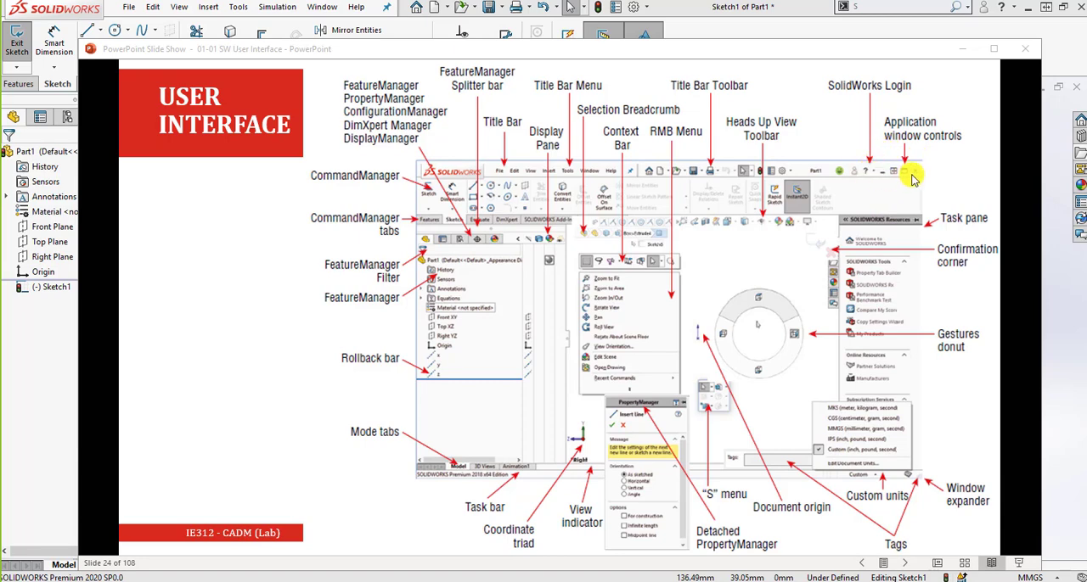
{"action": "double_click", "coordinate": [853, 49]}
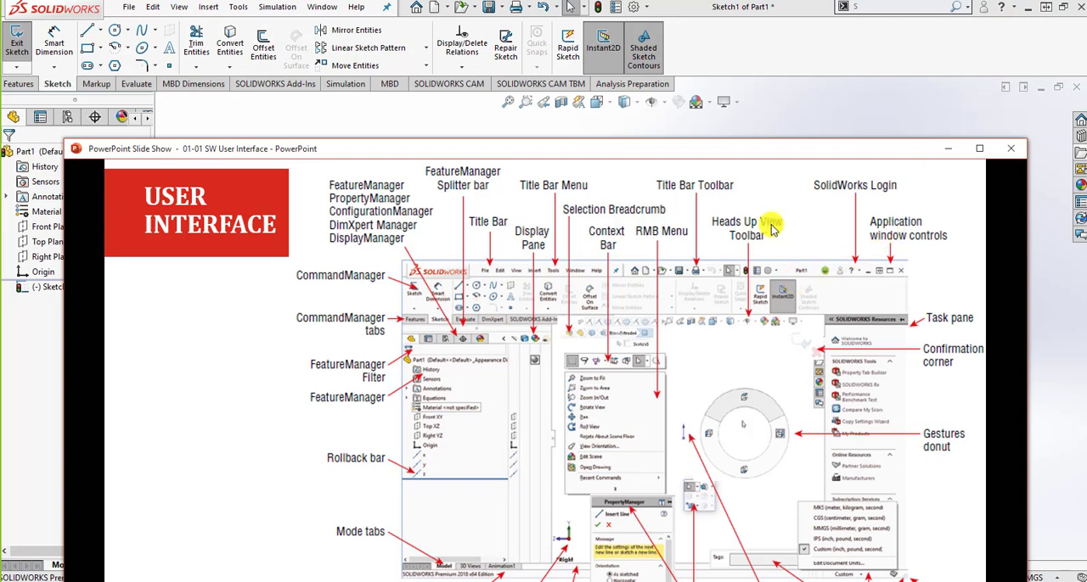
View the scopes available for the SOLIDWORKS command search and clear the search text.
{"action": "left_click", "coordinate": [893, 8]}
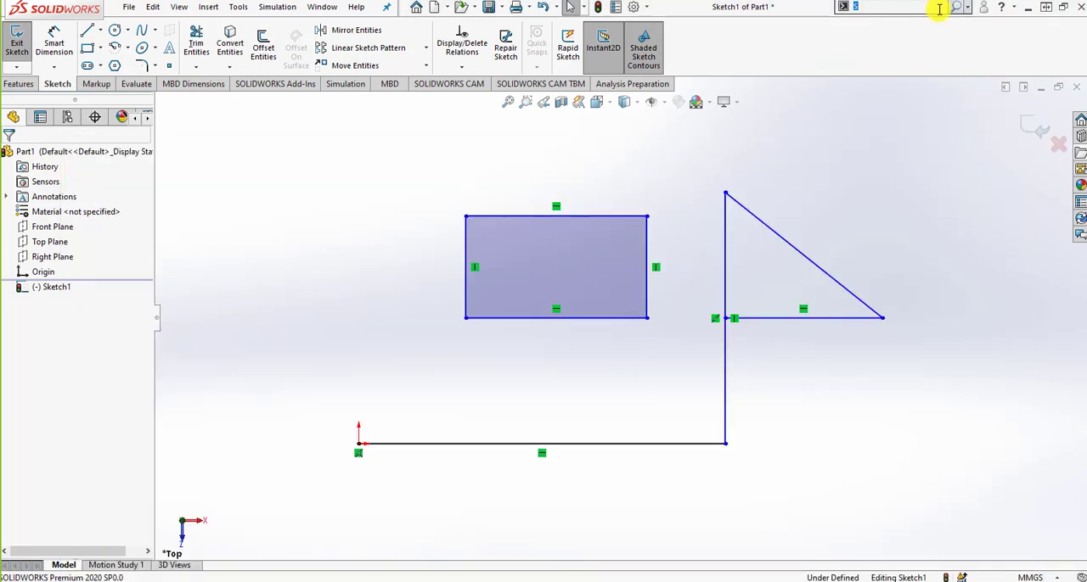
{"action": "left_click", "coordinate": [967, 7]}
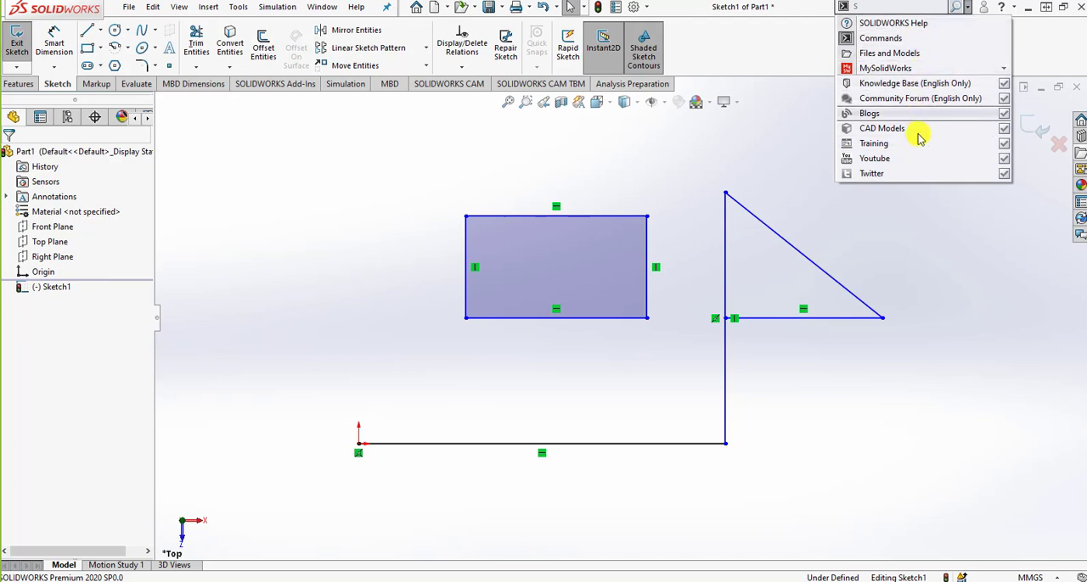
{"action": "left_click", "coordinate": [874, 6]}
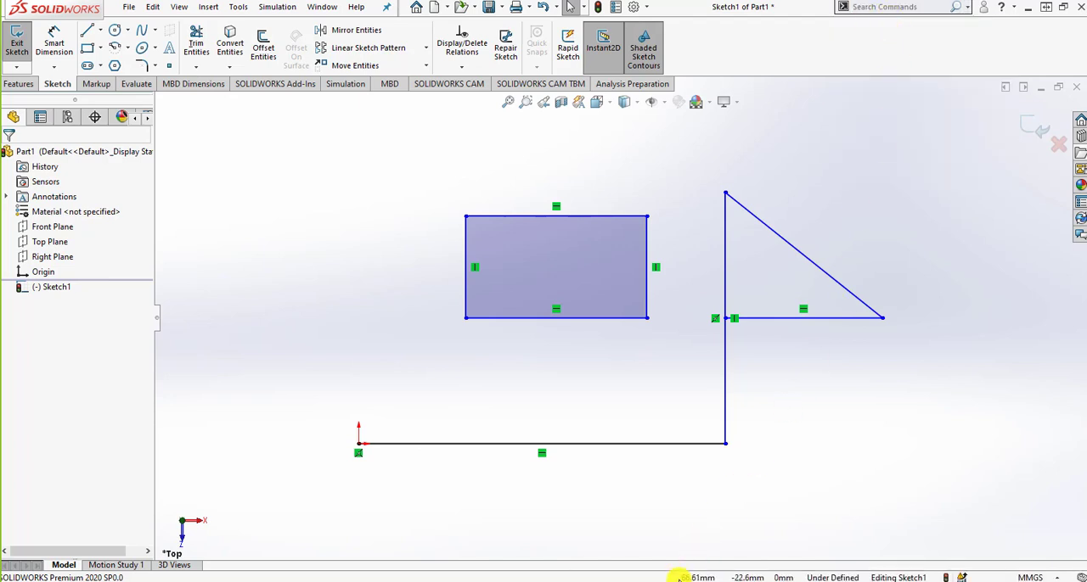
Return to the PowerPoint slide show, advance to the Quick Access Toolbar slide with its illustration, and move the window aside.
{"action": "left_click", "coordinate": [681, 581]}
{"action": "left_click_drag", "start_coordinate": [670, 151], "coordinate": [674, 32]}
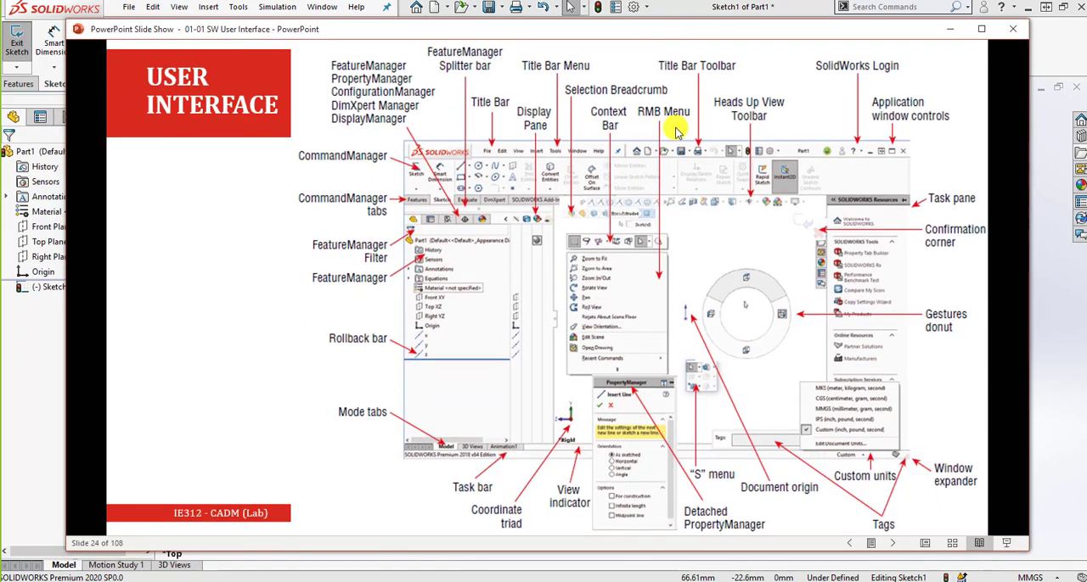
{"action": "left_click", "coordinate": [671, 263]}
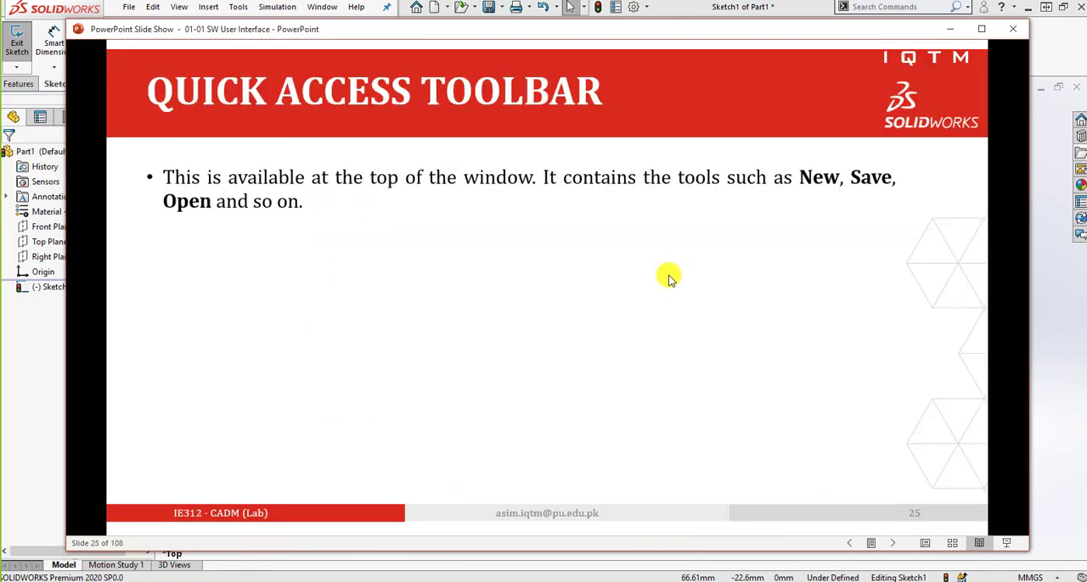
{"action": "left_click", "coordinate": [671, 282]}
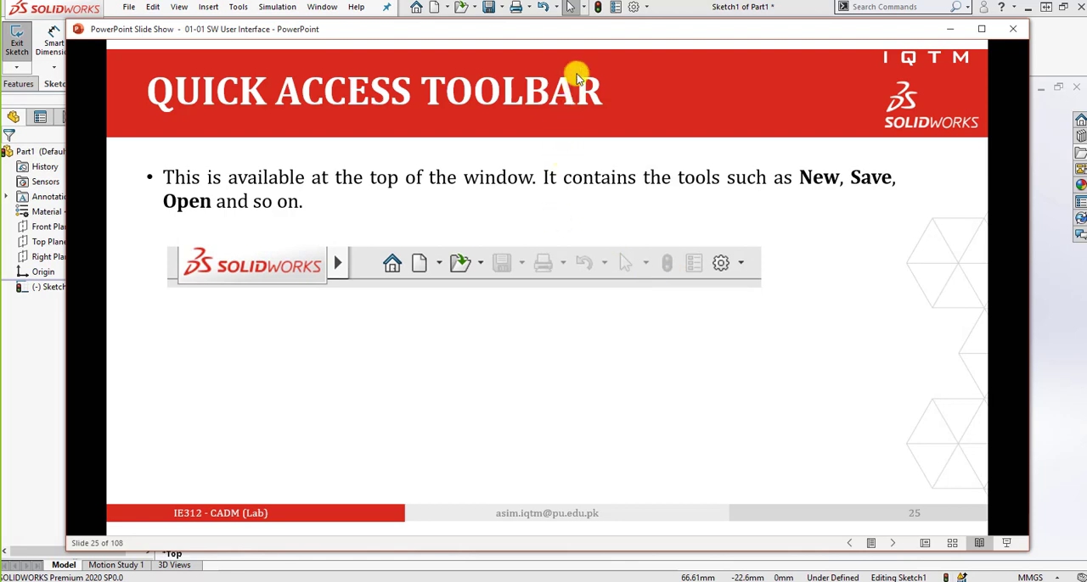
{"action": "left_click_drag", "start_coordinate": [593, 35], "coordinate": [1086, 38]}
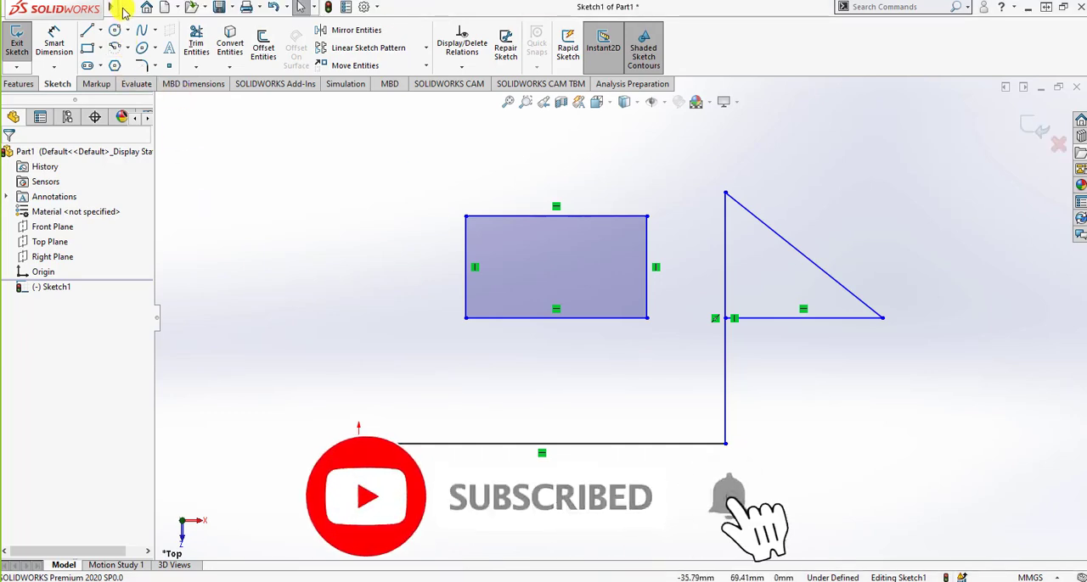
Expand the collapsed SOLIDWORKS menu bar, preview its File and Insert commands, and pin the bar open.
{"action": "left_click", "coordinate": [123, 10]}
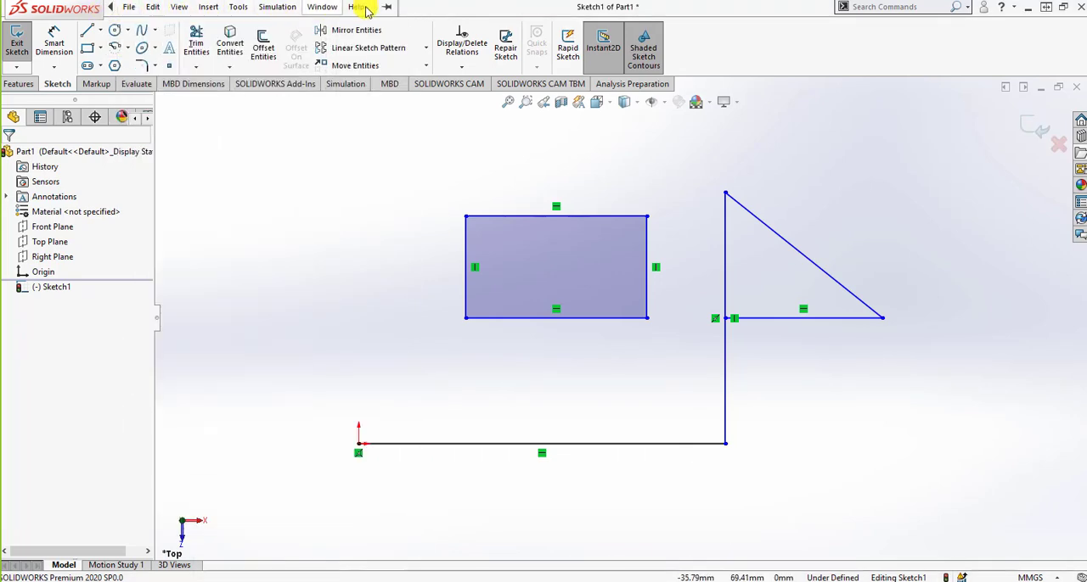
{"action": "left_click", "coordinate": [129, 7]}
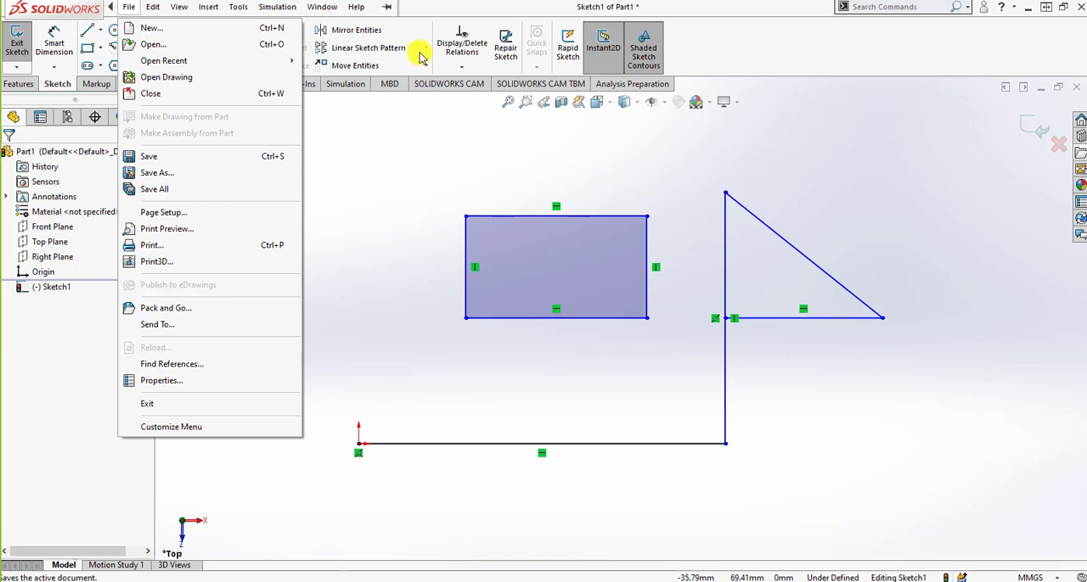
{"action": "left_click", "coordinate": [430, 208]}
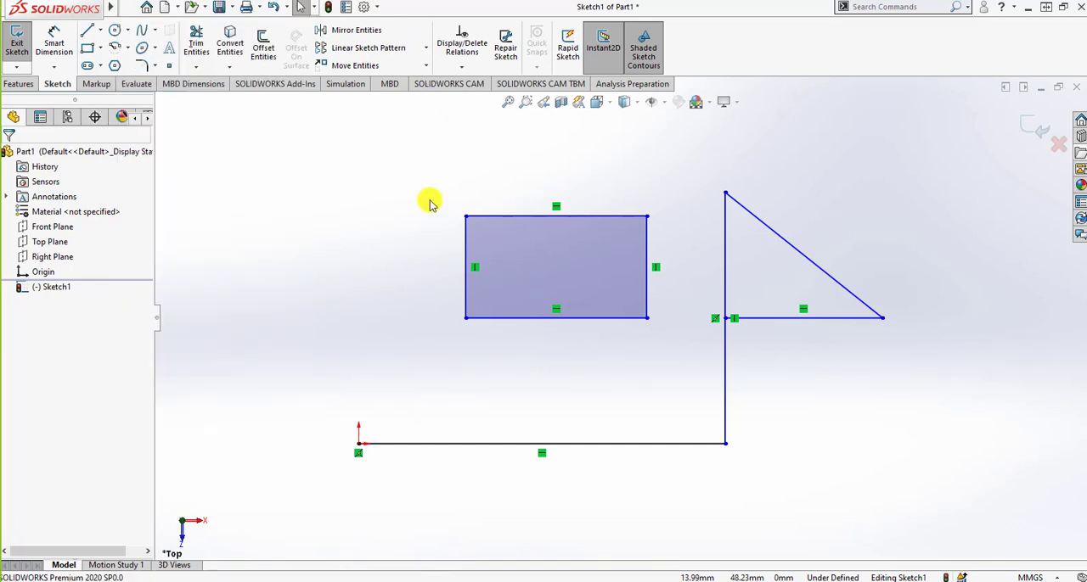
{"action": "left_click", "coordinate": [129, 7]}
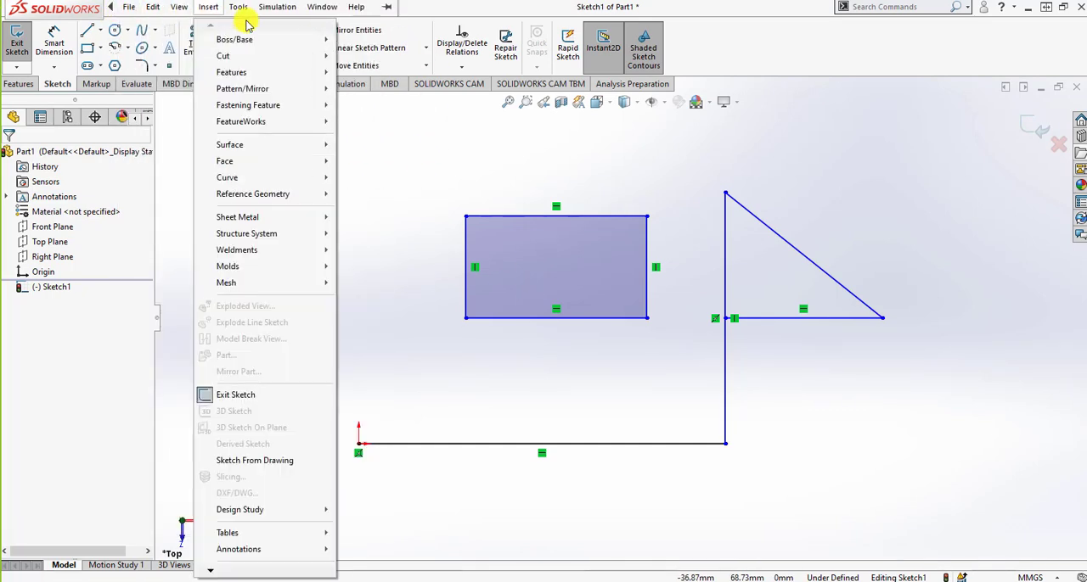
{"action": "left_click", "coordinate": [387, 9]}
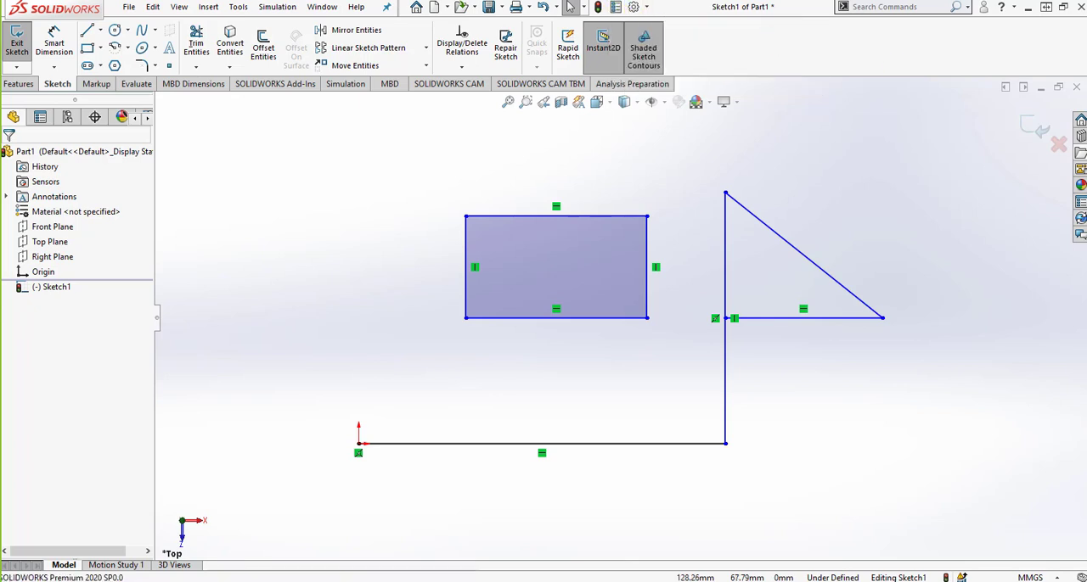
Look through the File, View, Insert and Window commands of the pinned menu bar and close them.
{"action": "left_click", "coordinate": [132, 8]}
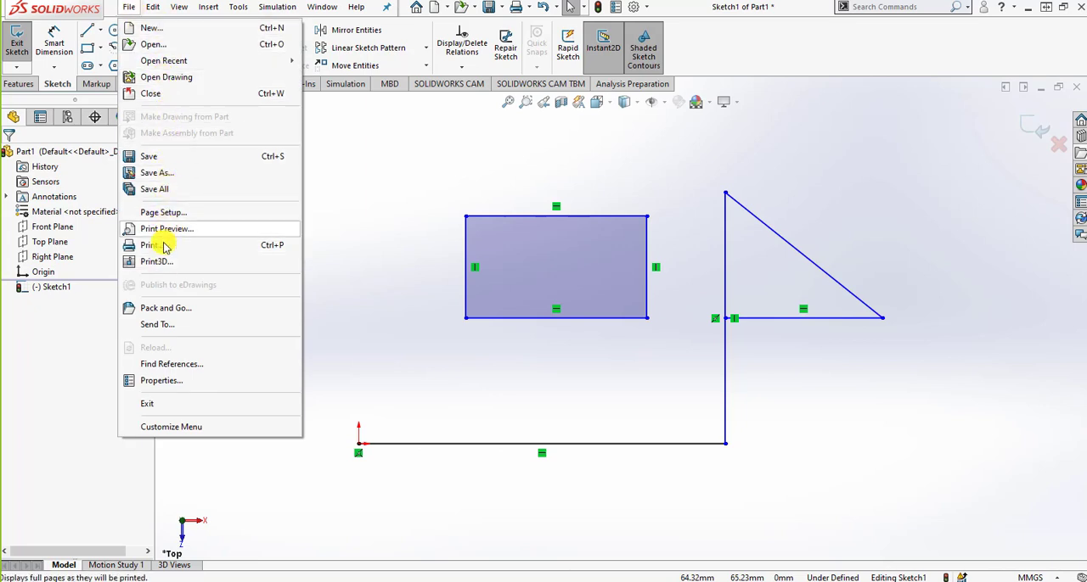
{"action": "mouse_move", "coordinate": [153, 8]}
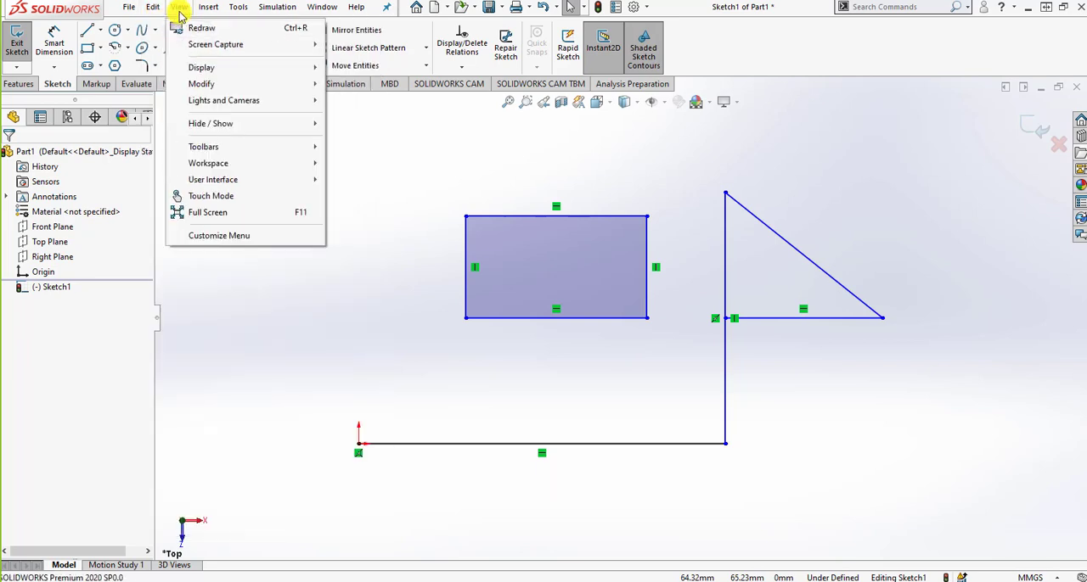
{"action": "mouse_move", "coordinate": [218, 7]}
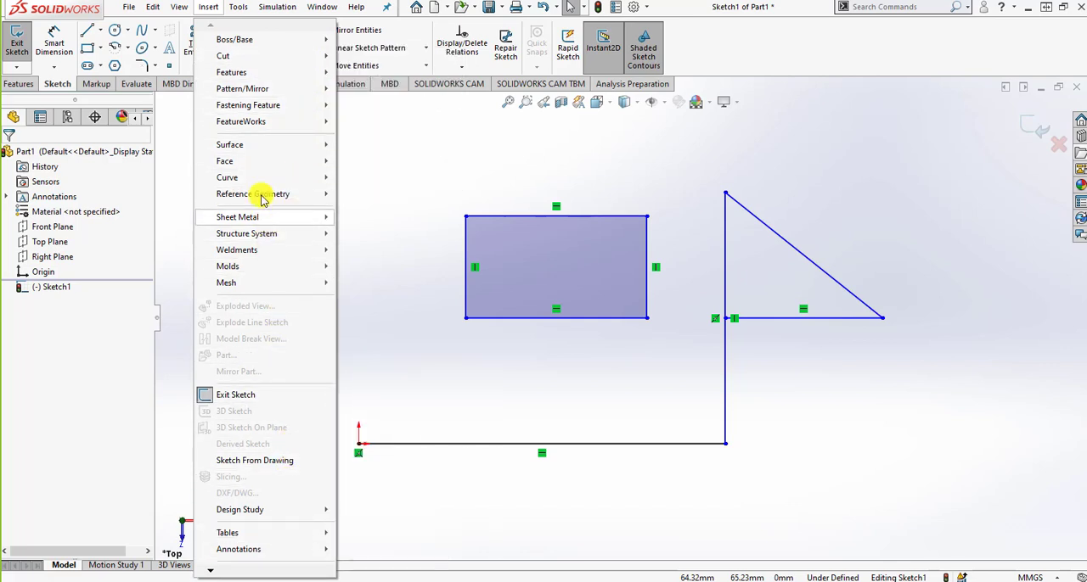
{"action": "left_click", "coordinate": [219, 8]}
{"action": "left_click", "coordinate": [301, 9]}
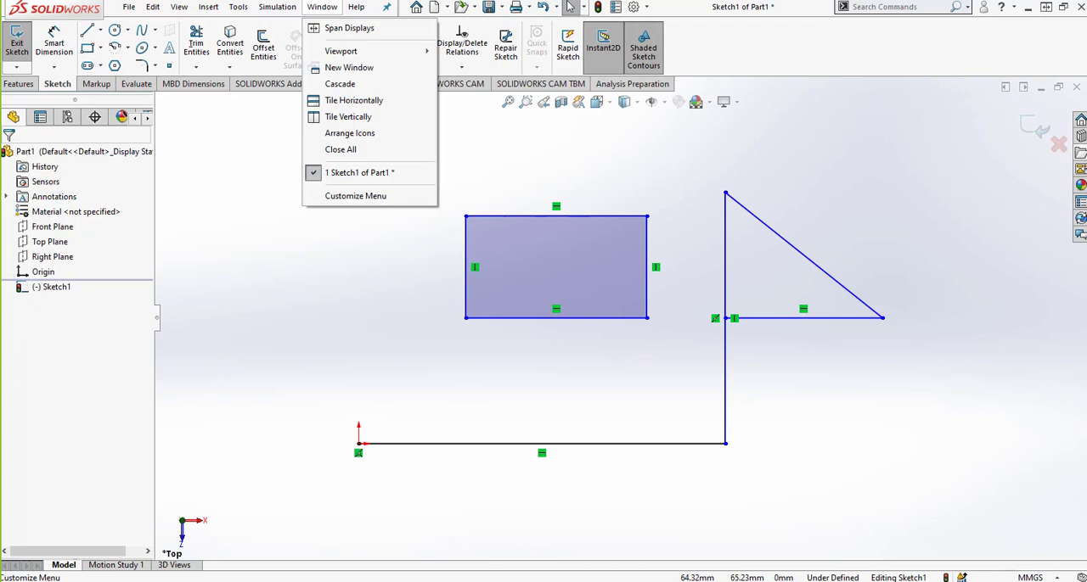
{"action": "left_click", "coordinate": [173, 188]}
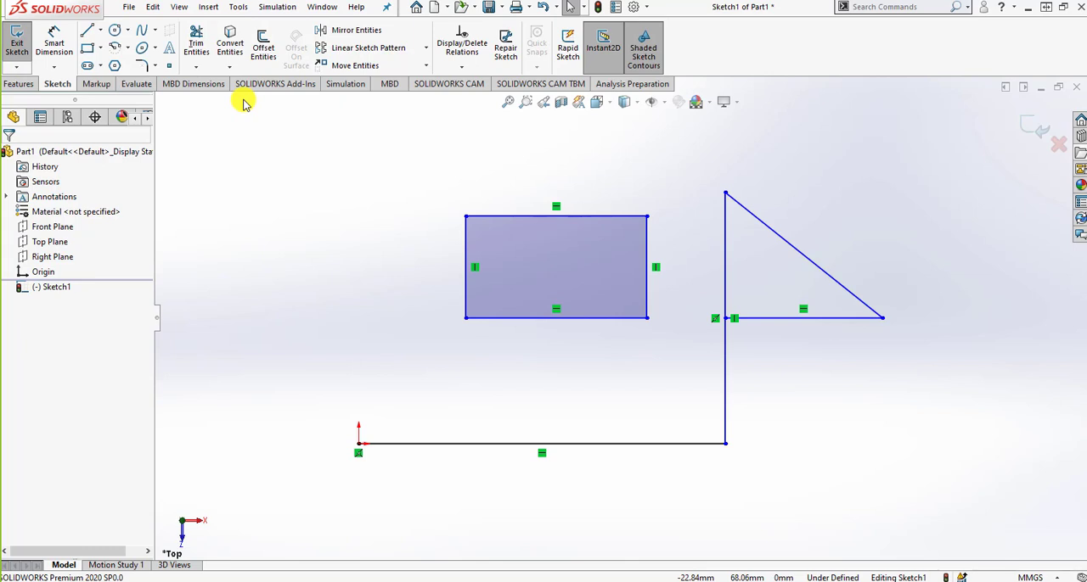
Look over the Markup, Evaluate, MBD Dimensions and SOLIDWORKS Add-Ins command sets of the CommandManager.
{"action": "left_click", "coordinate": [98, 84]}
{"action": "left_click", "coordinate": [132, 84]}
{"action": "left_click", "coordinate": [177, 85]}
{"action": "left_click", "coordinate": [254, 85]}
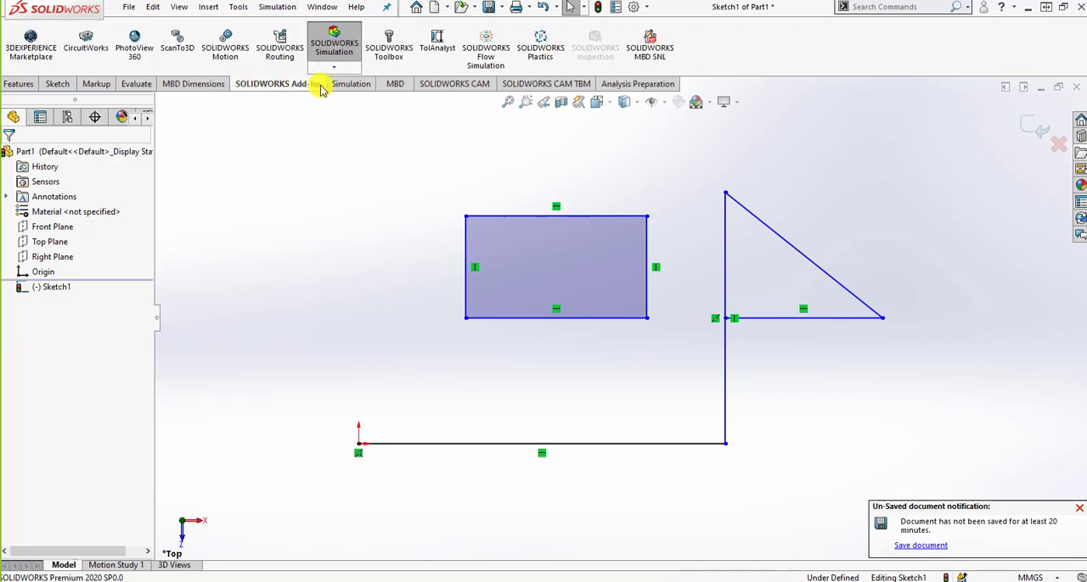
Undock the CommandManager, dock it vertically beside the graphics area, and restore it to its original horizontal position.
{"action": "left_click", "coordinate": [59, 85]}
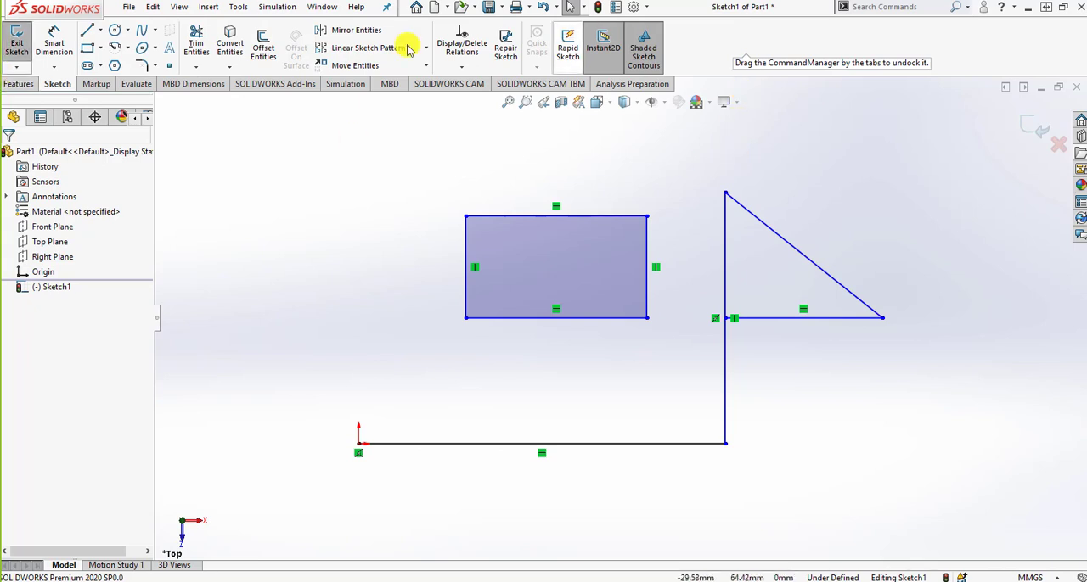
{"action": "mouse_move", "coordinate": [56, 81]}
{"action": "left_mouse_down"}
{"action": "mouse_move", "coordinate": [199, 141]}
{"action": "mouse_move", "coordinate": [305, 133]}
{"action": "mouse_move", "coordinate": [376, 61]}
{"action": "left_mouse_up"}
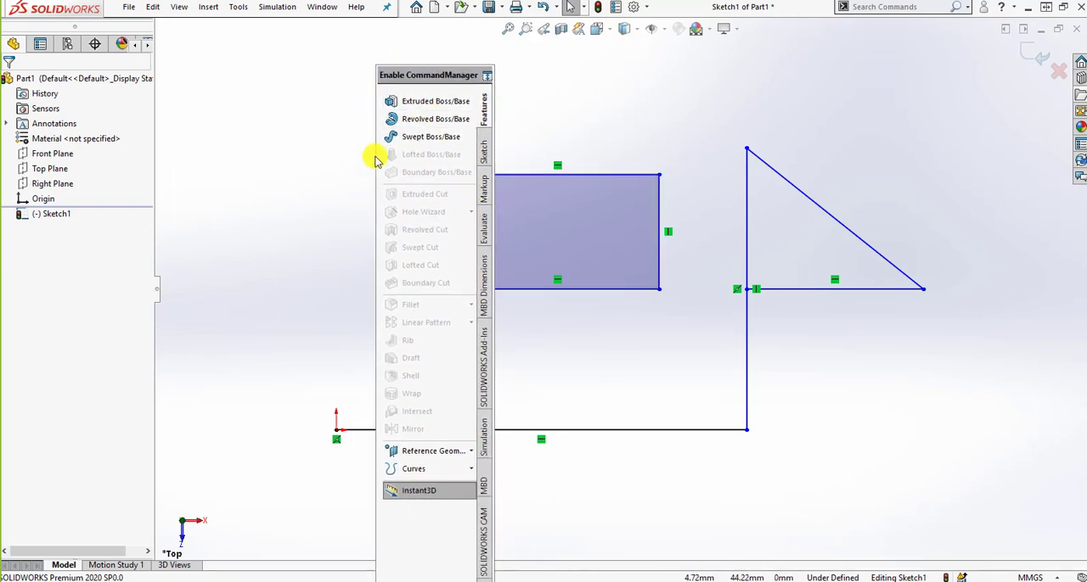
{"action": "left_click_drag", "start_coordinate": [429, 75], "coordinate": [436, 75]}
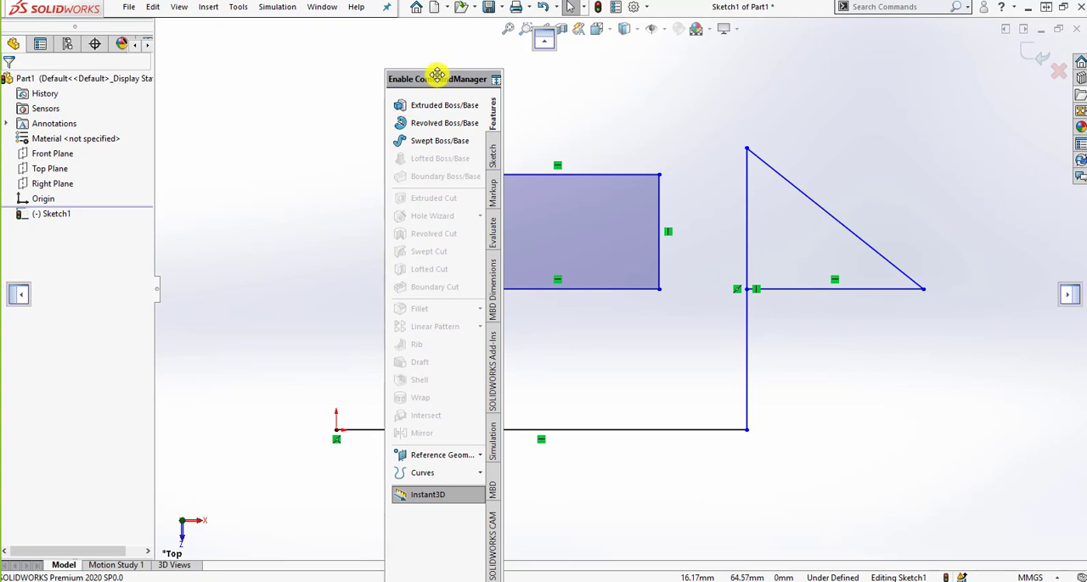
{"action": "mouse_move", "coordinate": [439, 75]}
{"action": "left_mouse_down"}
{"action": "mouse_move", "coordinate": [827, 274]}
{"action": "mouse_move", "coordinate": [864, 274]}
{"action": "mouse_move", "coordinate": [516, 300]}
{"action": "mouse_move", "coordinate": [175, 291]}
{"action": "mouse_move", "coordinate": [332, 272]}
{"action": "mouse_move", "coordinate": [755, 267]}
{"action": "mouse_move", "coordinate": [1062, 296]}
{"action": "left_mouse_up"}
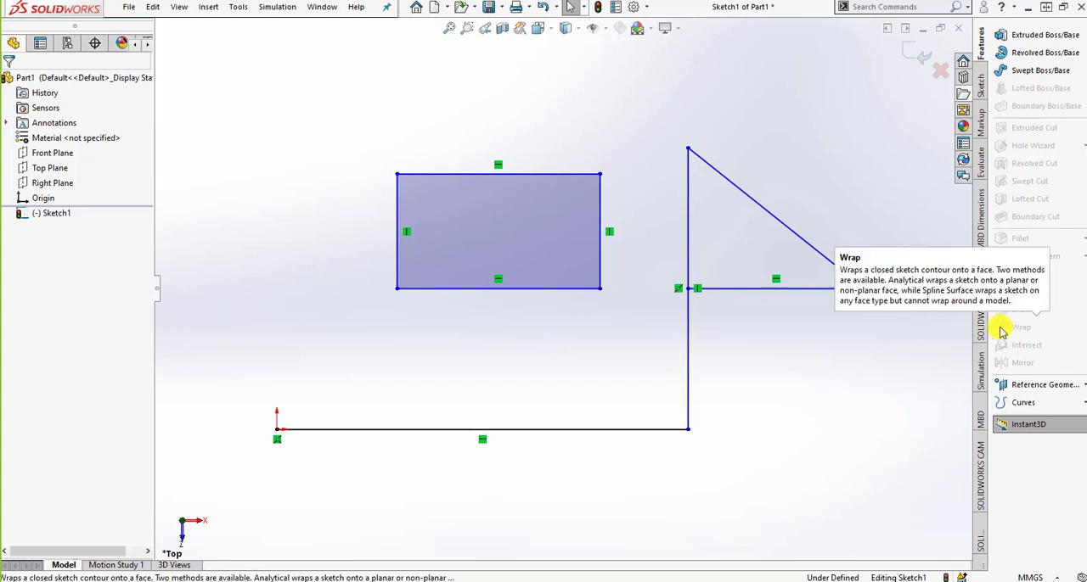
{"action": "mouse_move", "coordinate": [982, 418]}
{"action": "left_mouse_down"}
{"action": "mouse_move", "coordinate": [670, 271]}
{"action": "mouse_move", "coordinate": [492, 163]}
{"action": "mouse_move", "coordinate": [522, 145]}
{"action": "mouse_move", "coordinate": [536, 48]}
{"action": "left_mouse_up"}
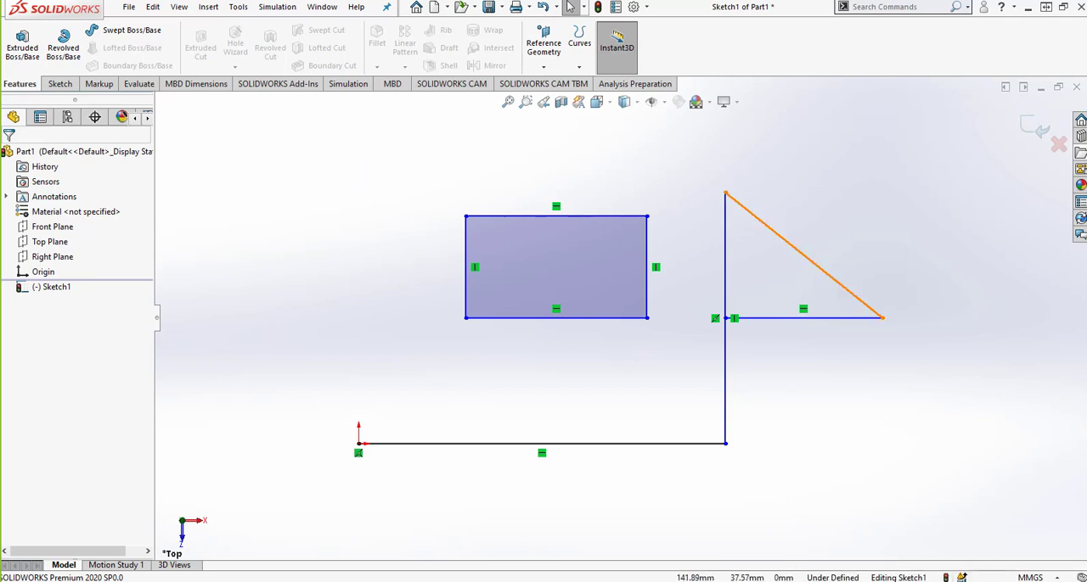
Look over the Sketch command set, including the fillet, polygon, slot, rectangle and exit sketch options.
{"action": "left_click", "coordinate": [63, 84]}
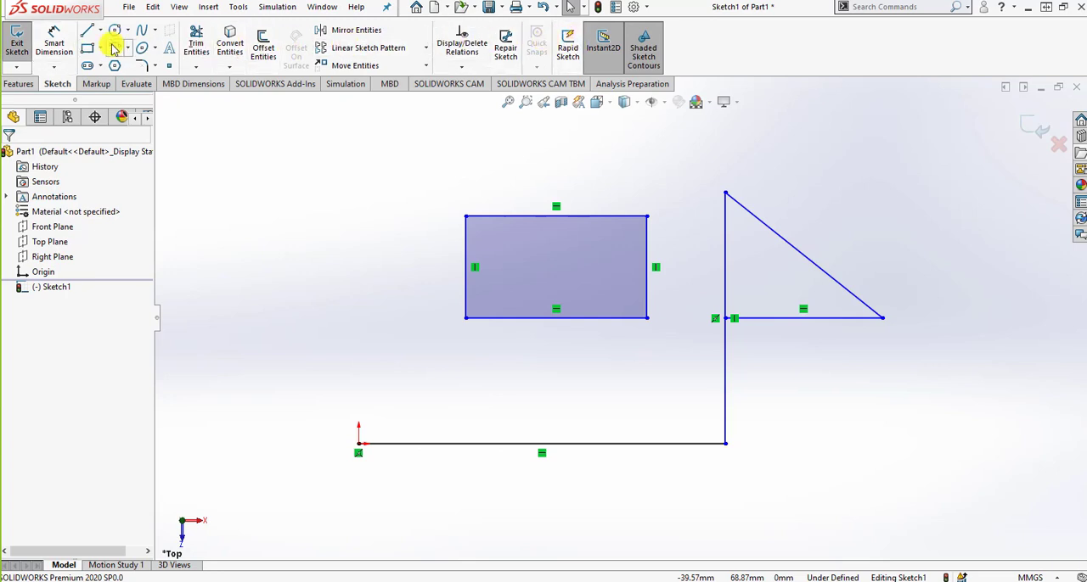
{"action": "left_click", "coordinate": [154, 66]}
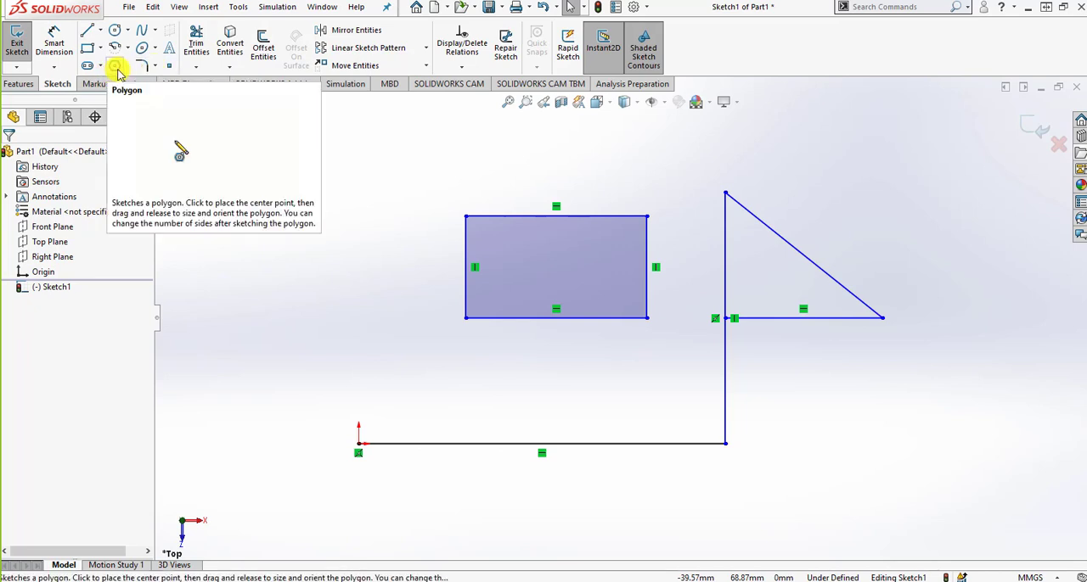
{"action": "left_click", "coordinate": [88, 67]}
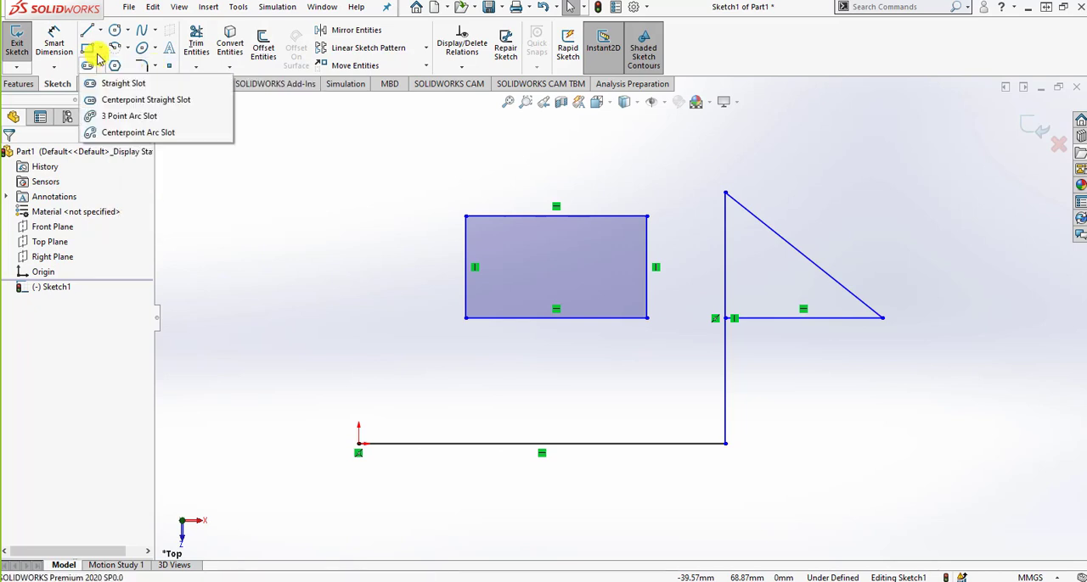
{"action": "mouse_move", "coordinate": [122, 37]}
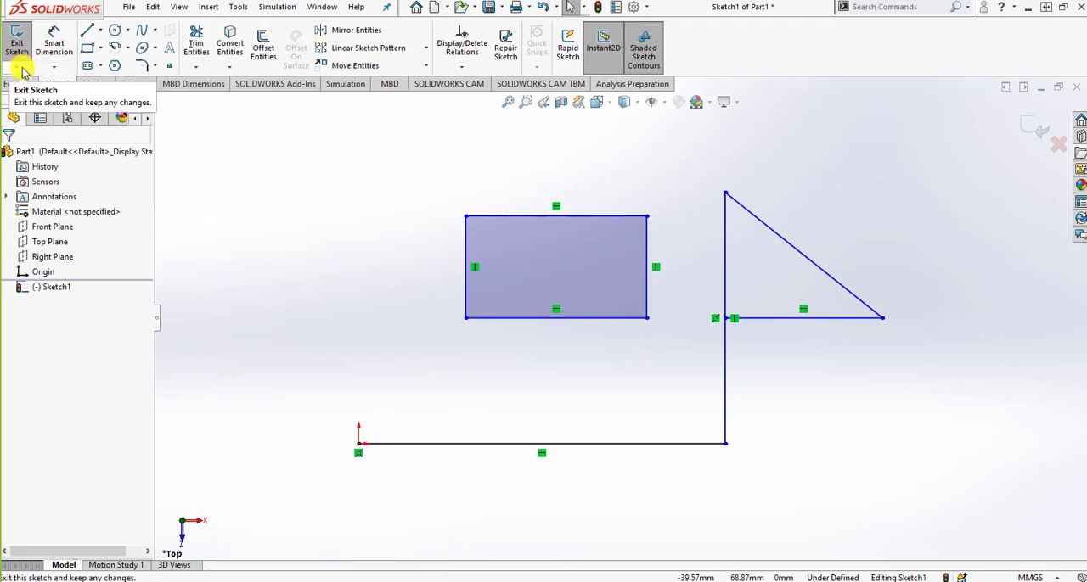
{"action": "mouse_move", "coordinate": [21, 70]}
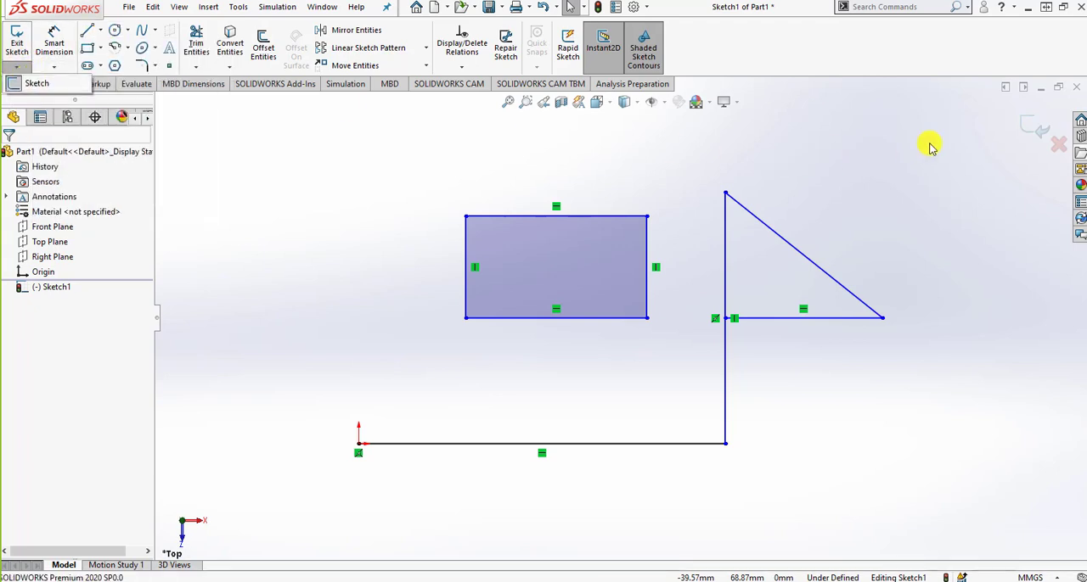
Exit the open sketch keeping its geometry, view the 2D and 3D sketch options, and clear the selection.
{"action": "left_click", "coordinate": [1032, 130]}
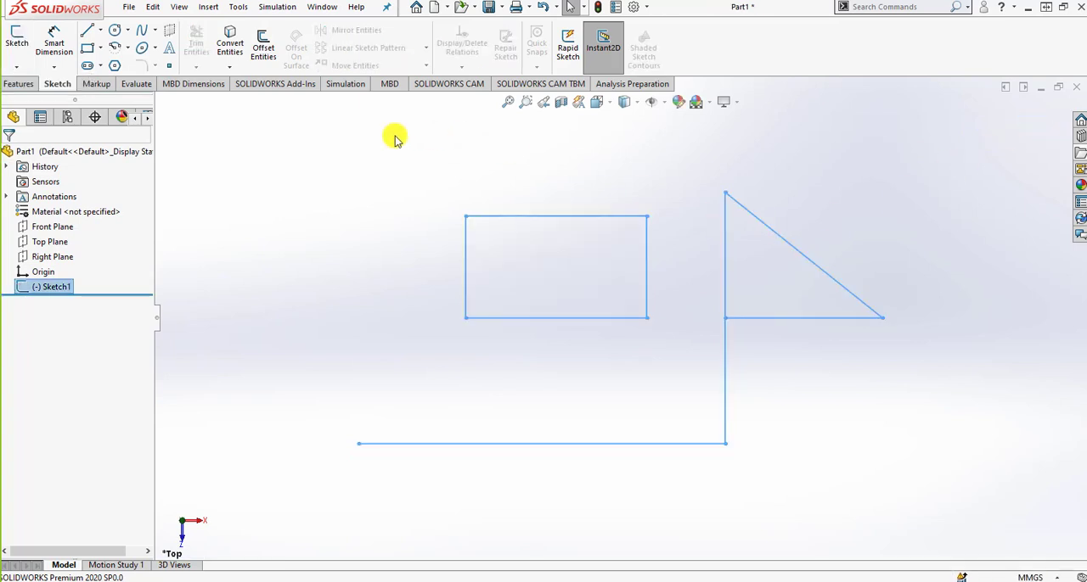
{"action": "left_click", "coordinate": [292, 245]}
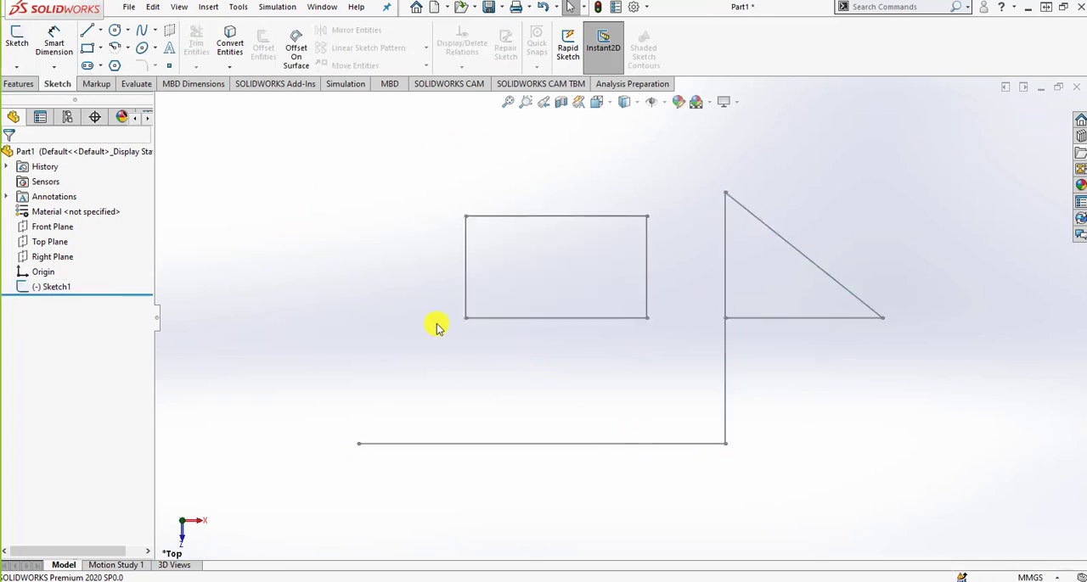
{"action": "left_click", "coordinate": [16, 66]}
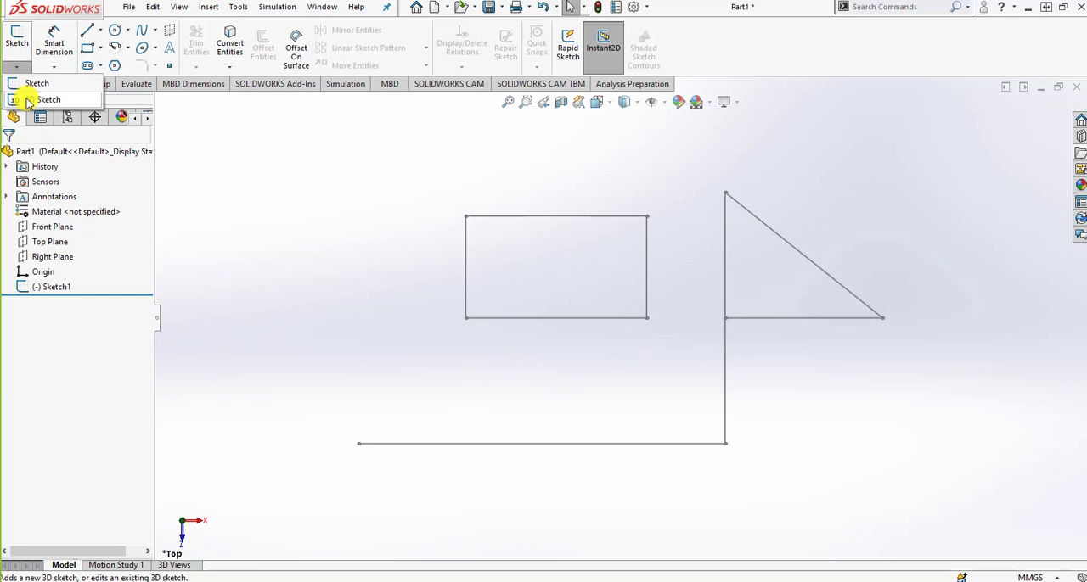
{"action": "left_click", "coordinate": [583, 217]}
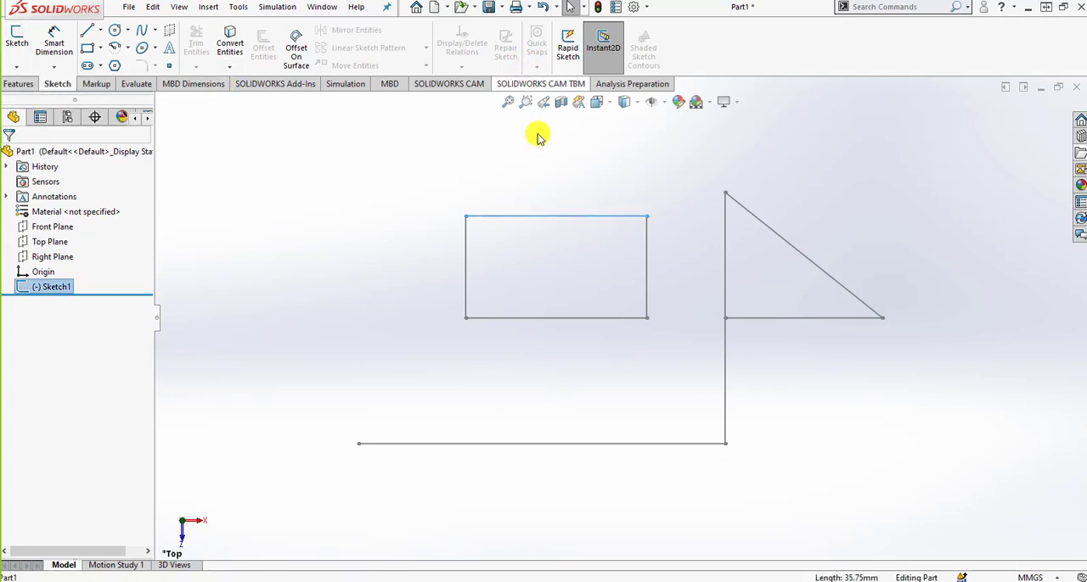
{"action": "left_click", "coordinate": [325, 189]}
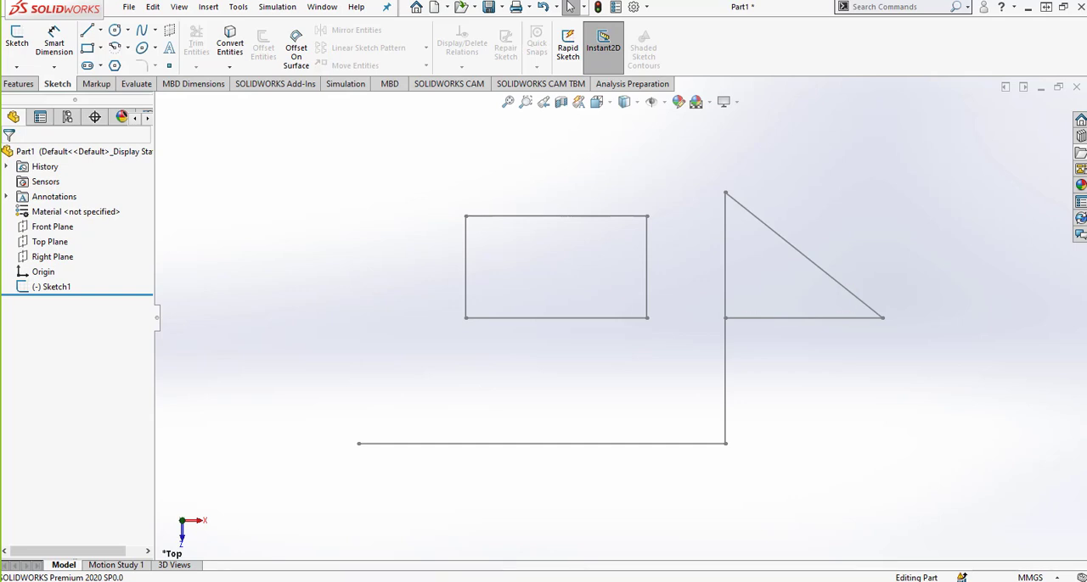
Look over the Evaluate command set available for the part.
{"action": "left_click", "coordinate": [137, 85]}
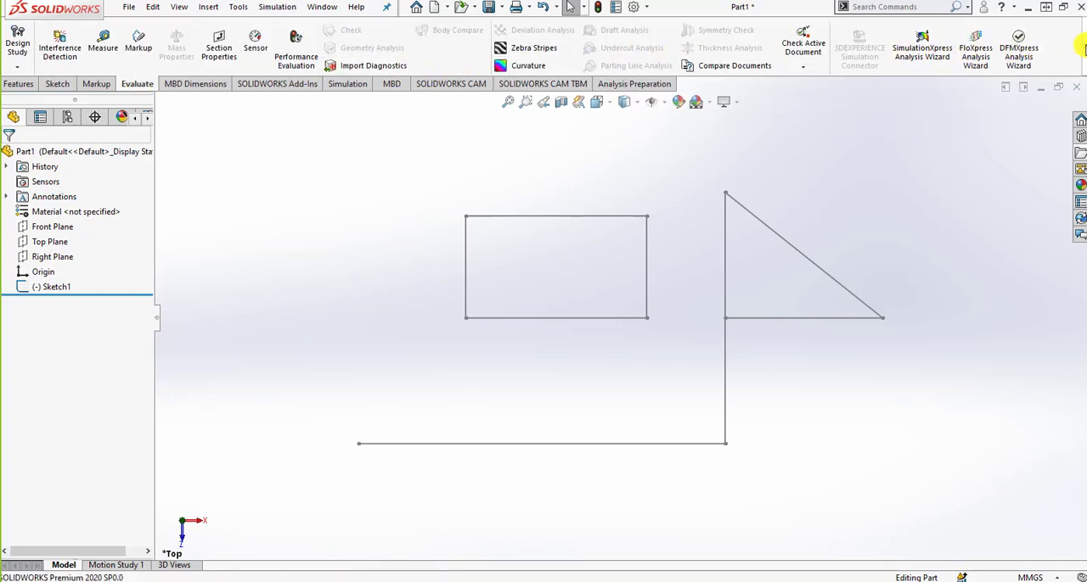
{"action": "mouse_move", "coordinate": [1082, 49]}
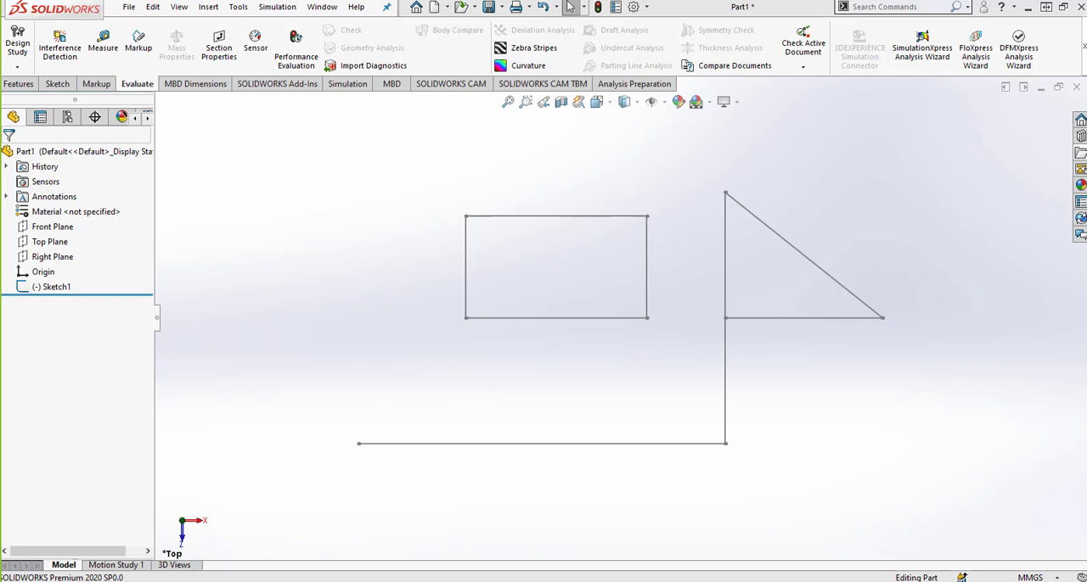
{"action": "left_click", "coordinate": [473, 10]}
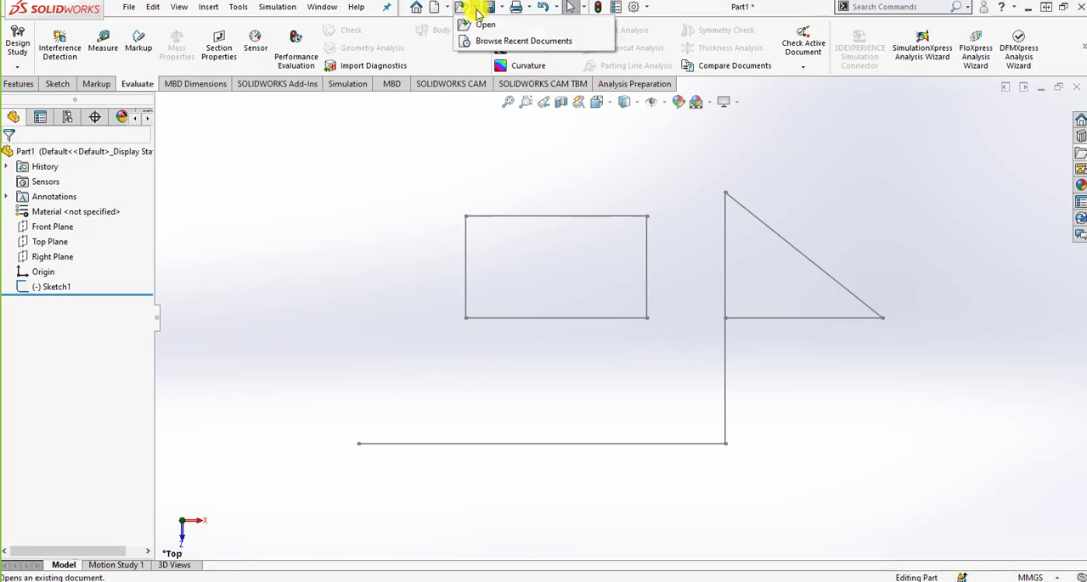
{"action": "left_click", "coordinate": [443, 8]}
{"action": "left_click", "coordinate": [464, 58]}
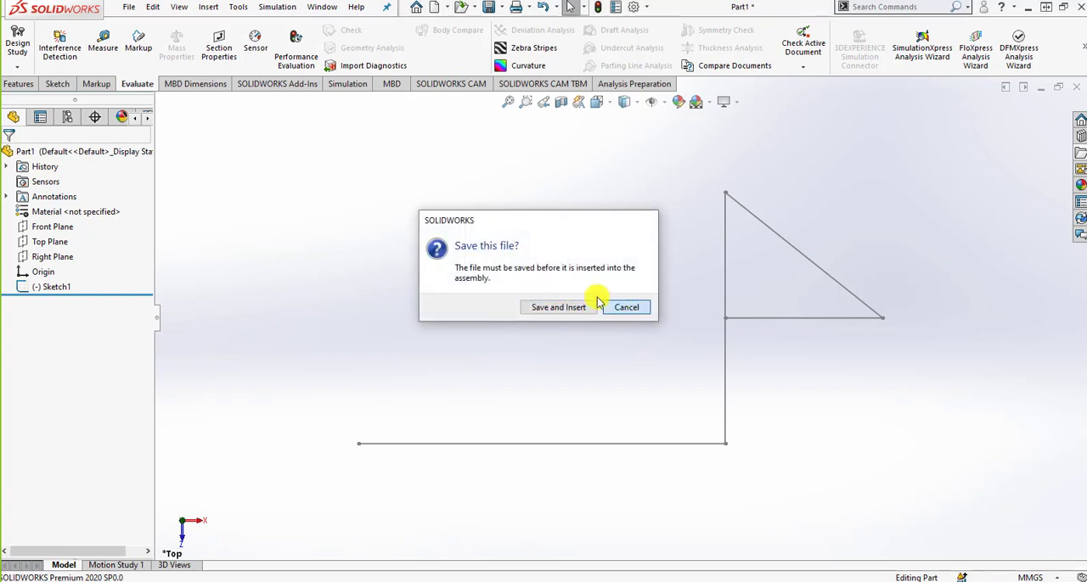
{"action": "left_click", "coordinate": [617, 309]}
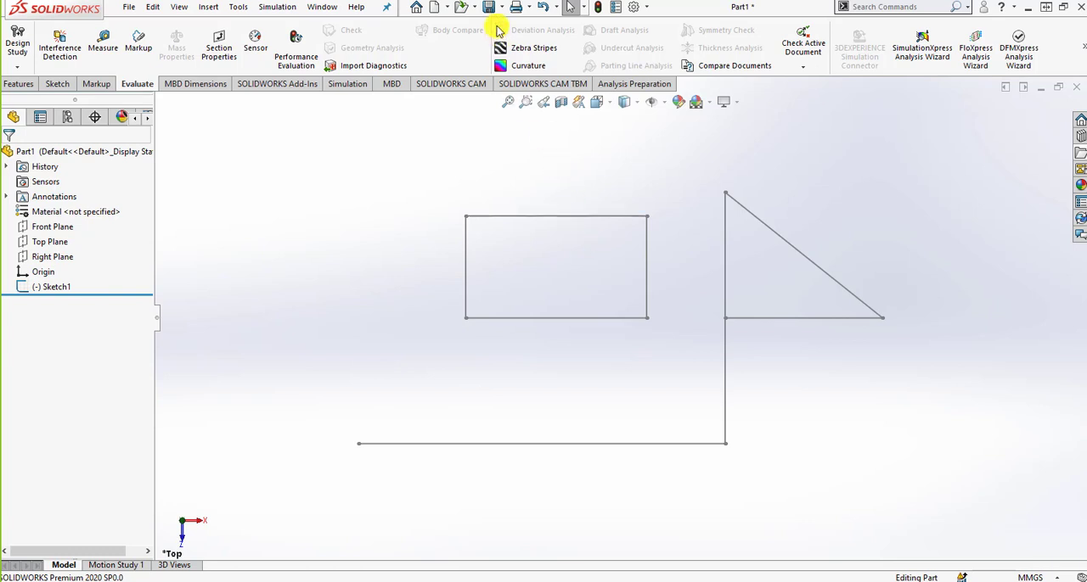
Create a new assembly document without inserting any component and show its Assembly command set.
{"action": "left_click", "coordinate": [435, 8]}
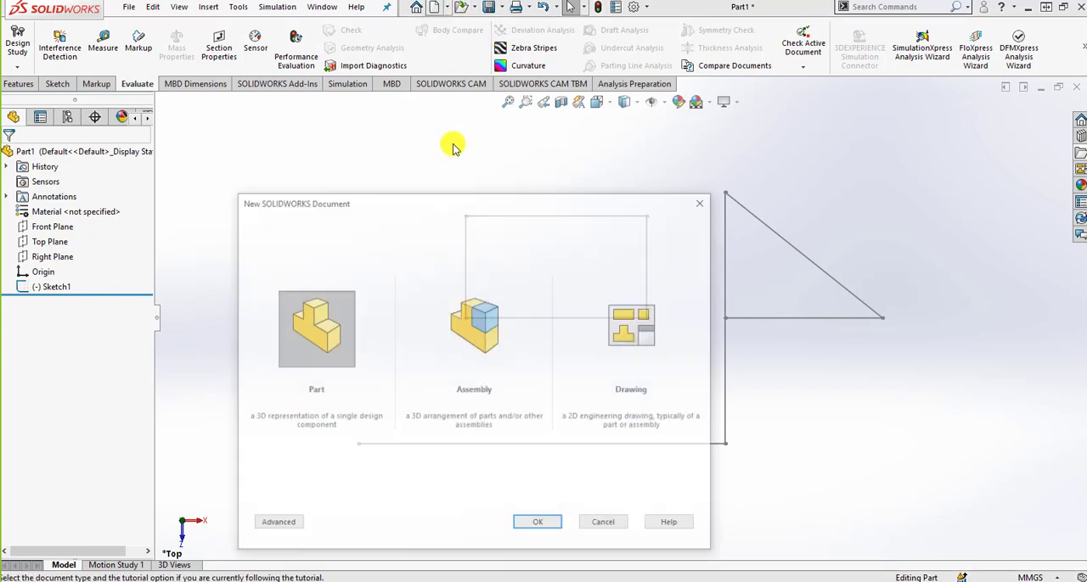
{"action": "left_click", "coordinate": [531, 523]}
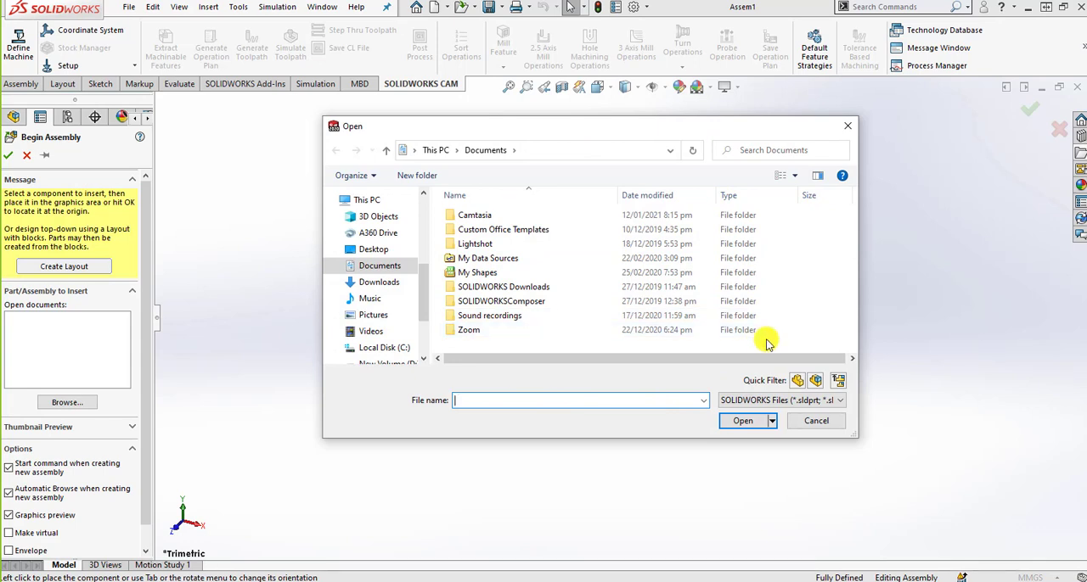
{"action": "left_click", "coordinate": [801, 419]}
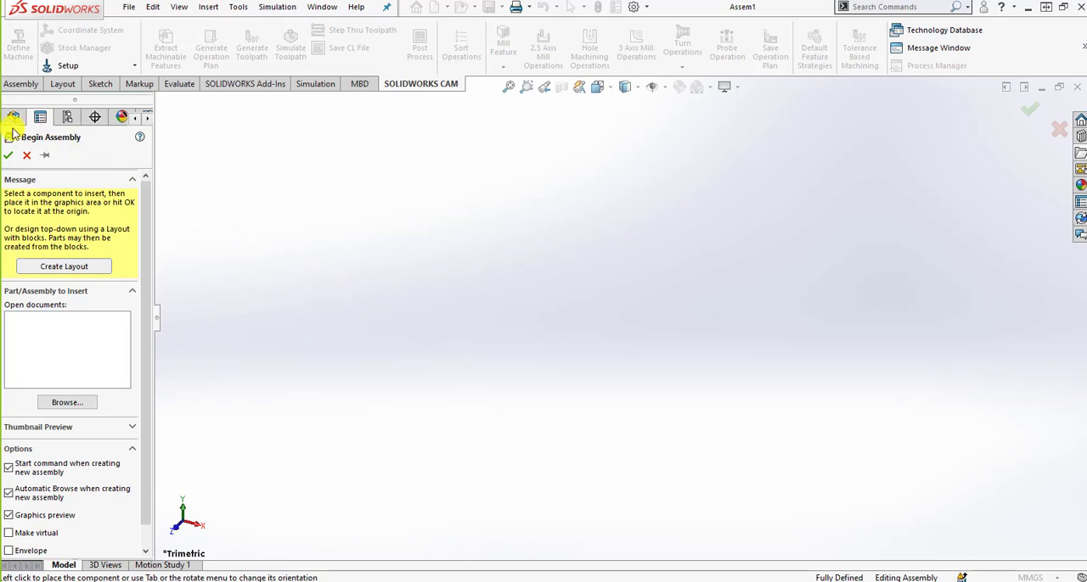
{"action": "left_click", "coordinate": [28, 157]}
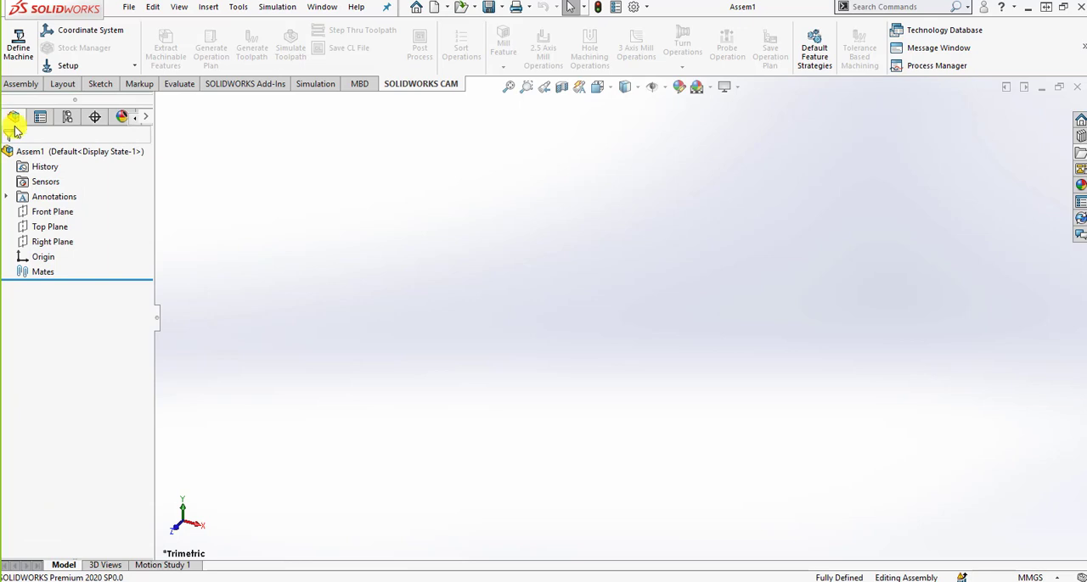
{"action": "left_click", "coordinate": [19, 86]}
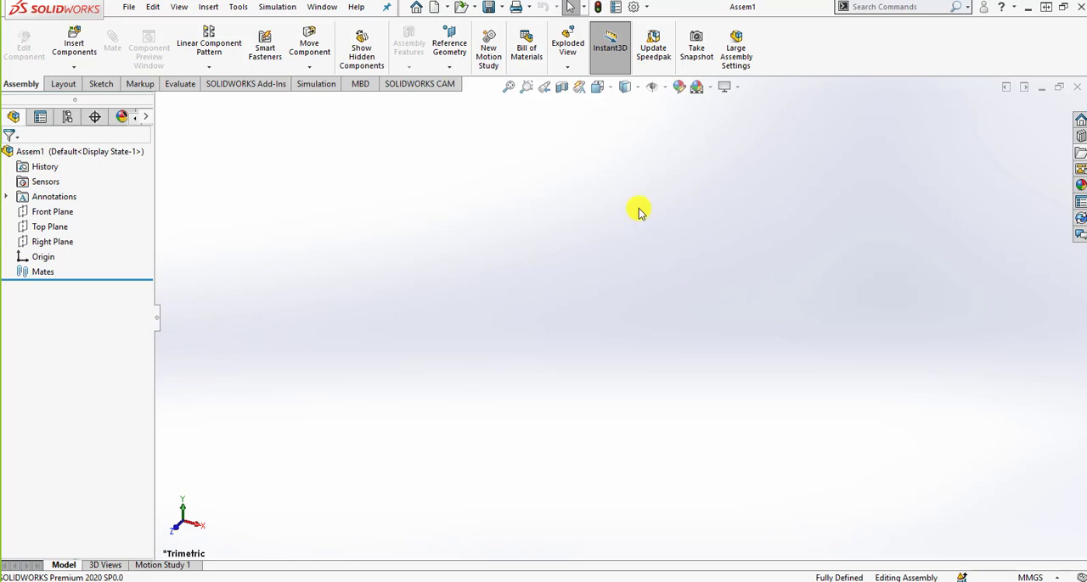
Create a new drawing on a standard A3 (ISO) sheet with the sheet format displayed, and leave Model View without inserting a model.
{"action": "left_click", "coordinate": [433, 7]}
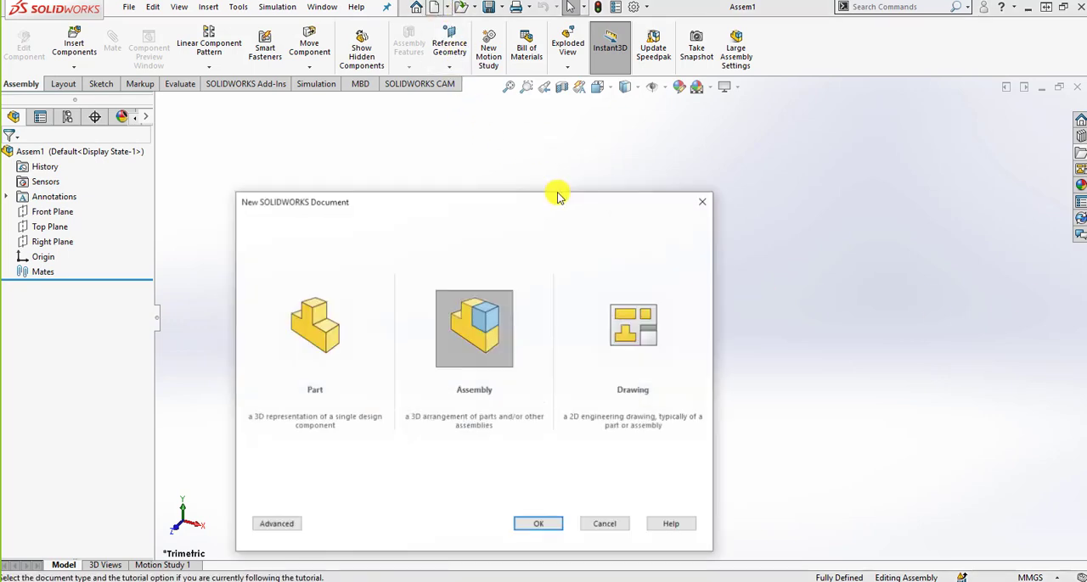
{"action": "left_click", "coordinate": [642, 330]}
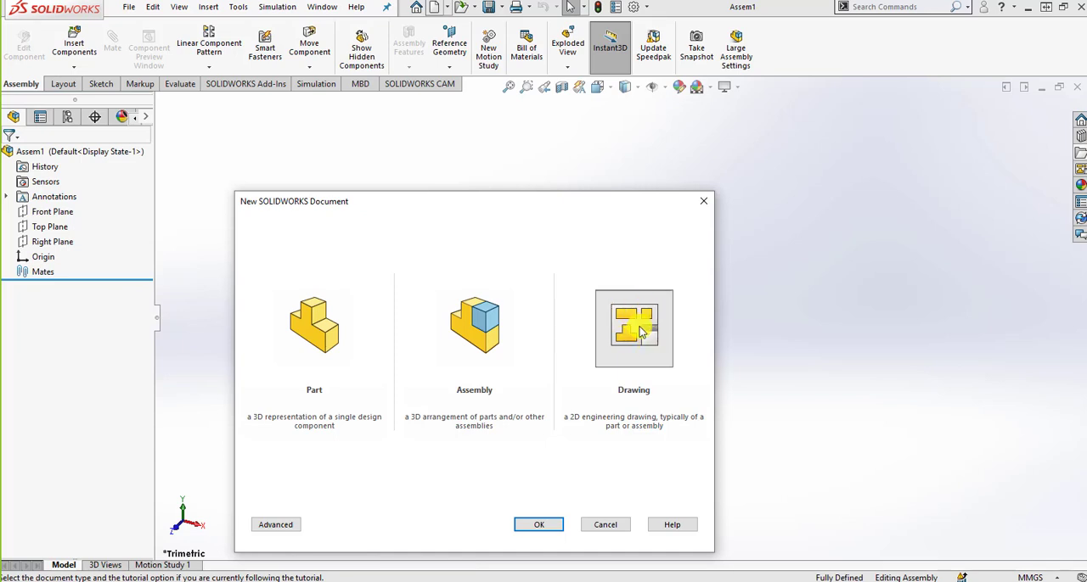
{"action": "left_click", "coordinate": [552, 522]}
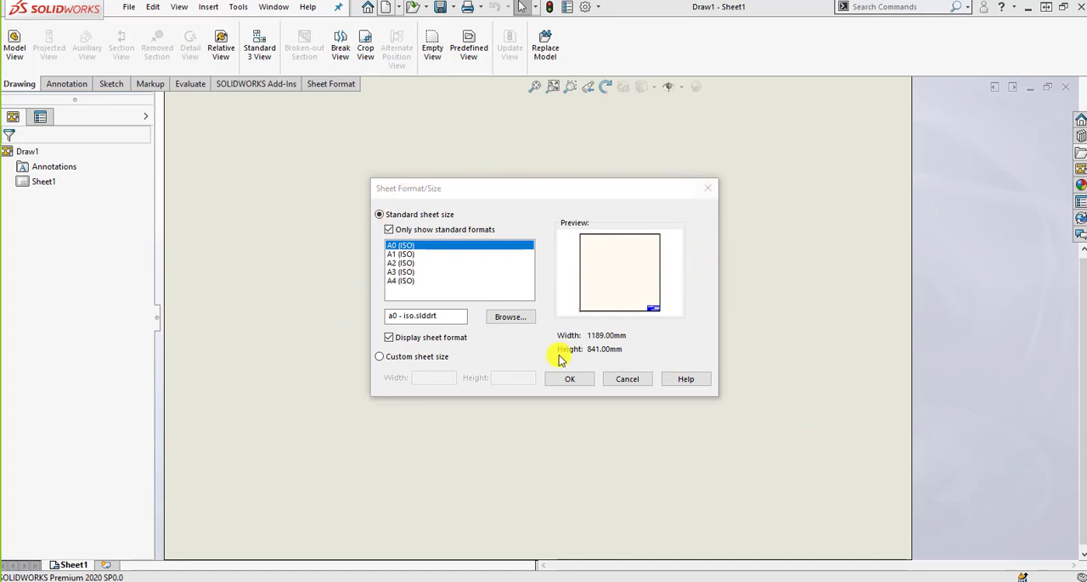
{"action": "left_click", "coordinate": [418, 273]}
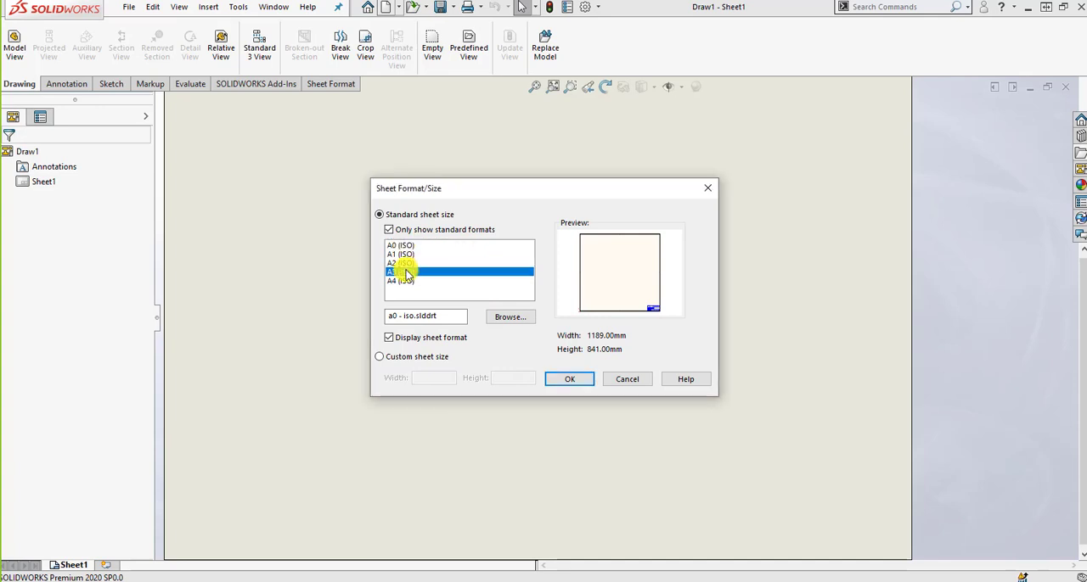
{"action": "left_click", "coordinate": [552, 379]}
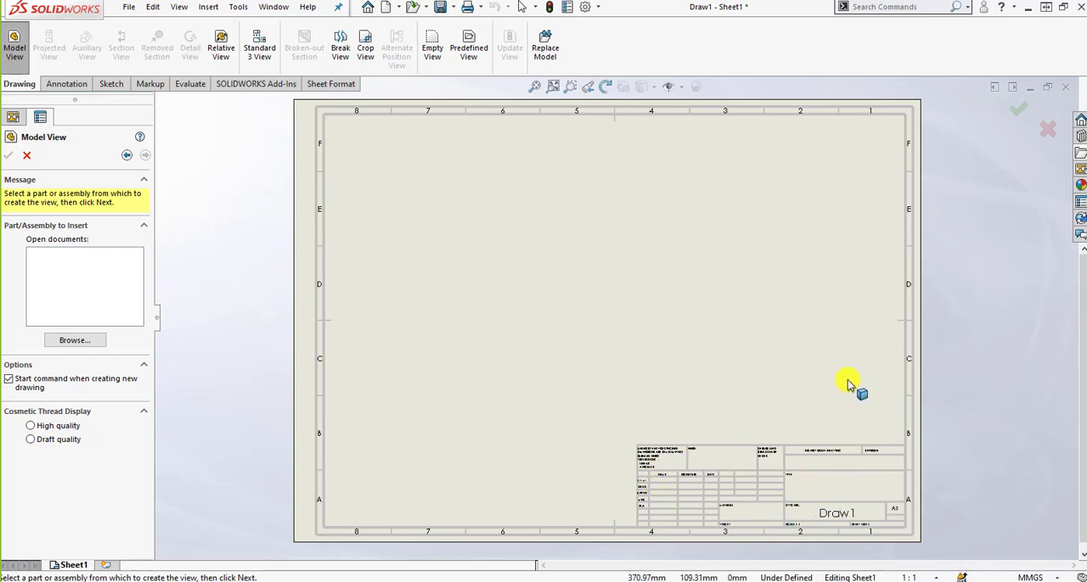
{"action": "left_click", "coordinate": [27, 156]}
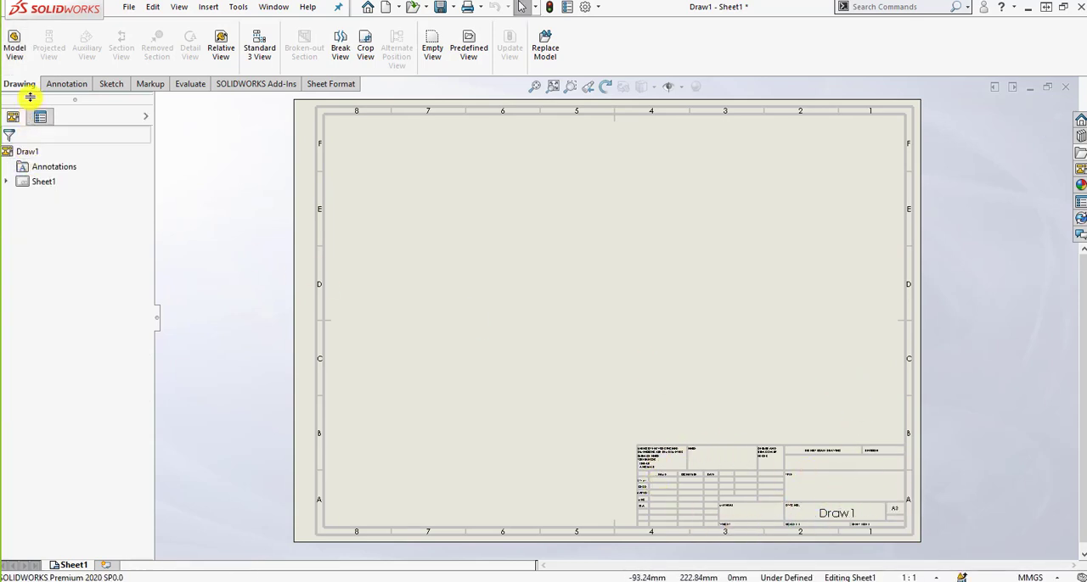
Look over the Annotation and Sketch command sets of the drawing.
{"action": "left_click", "coordinate": [72, 84]}
{"action": "left_click", "coordinate": [111, 84]}
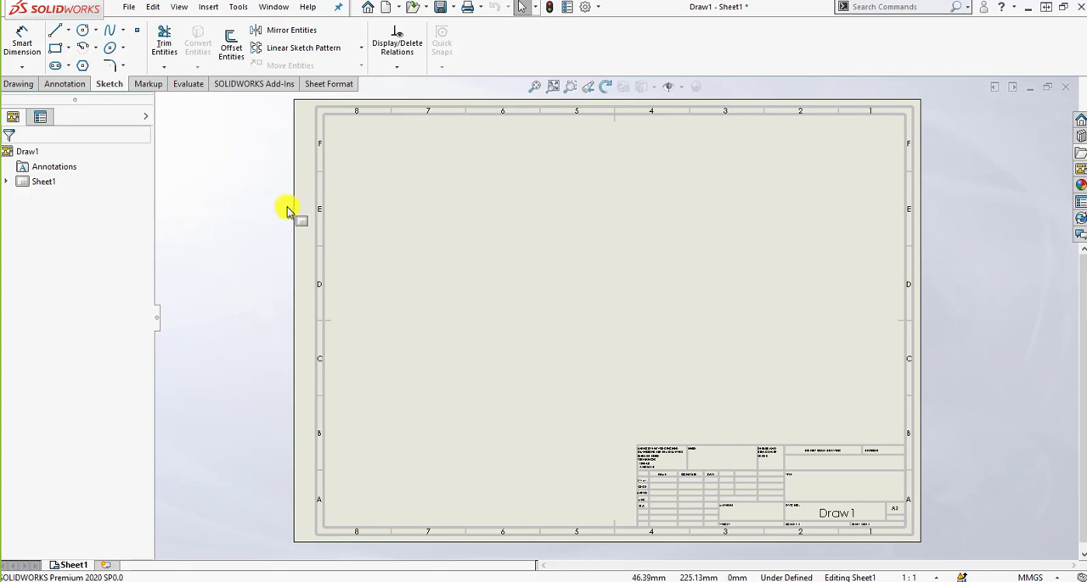
{"action": "mouse_move", "coordinate": [17, 121]}
{"action": "left_mouse_down"}
{"action": "mouse_move", "coordinate": [682, 321]}
{"action": "mouse_move", "coordinate": [767, 386]}
{"action": "left_mouse_up"}
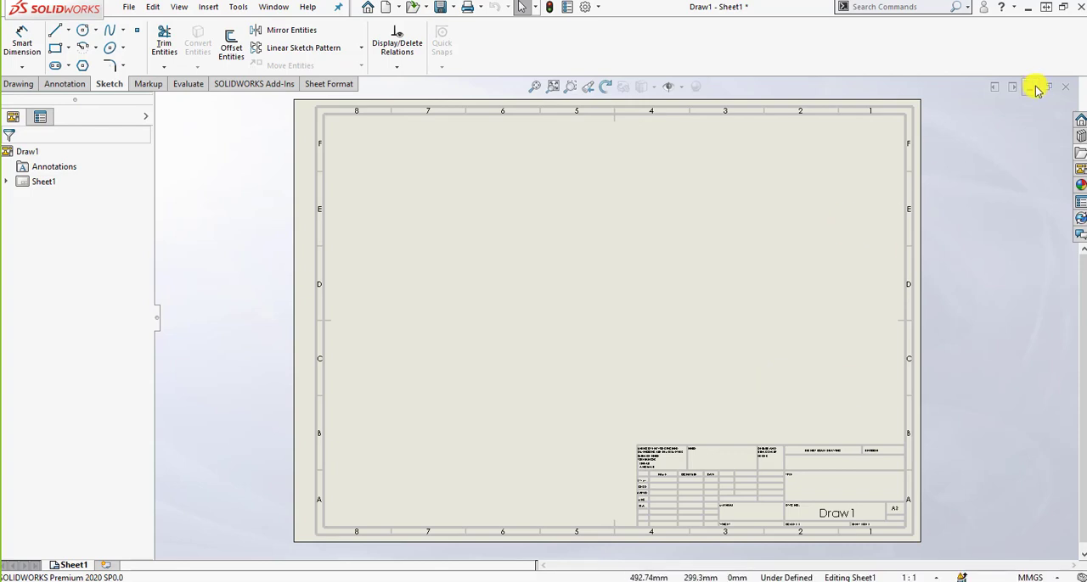
Close the drawing document and return to the part.
{"action": "left_click", "coordinate": [1065, 86]}
{"action": "left_click", "coordinate": [570, 318]}
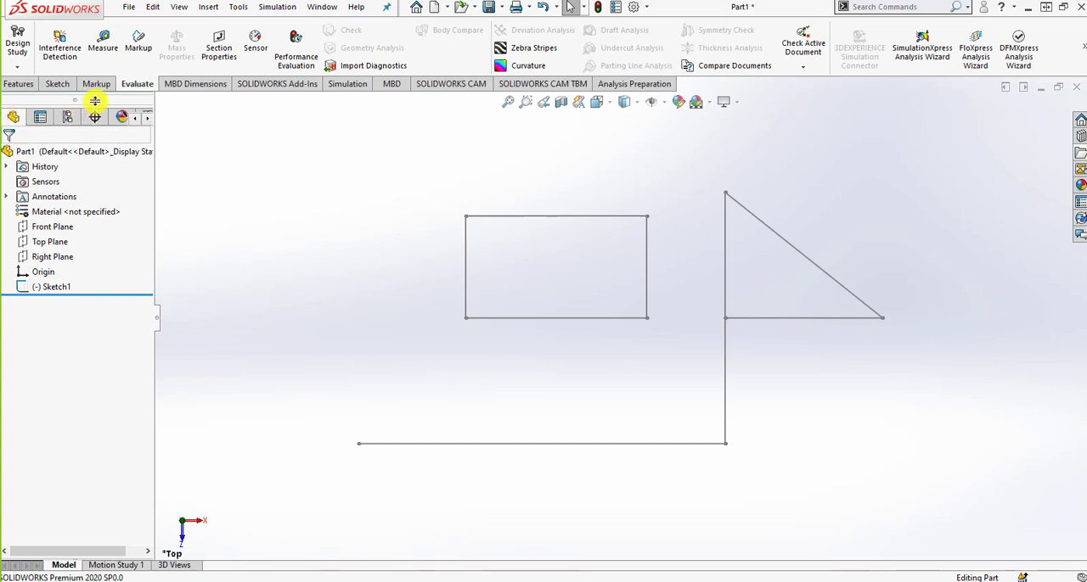
Add the Sheet Metal tab to the CommandManager and show its commands.
{"action": "right_click", "coordinate": [251, 86]}
{"action": "mouse_move", "coordinate": [334, 130]}
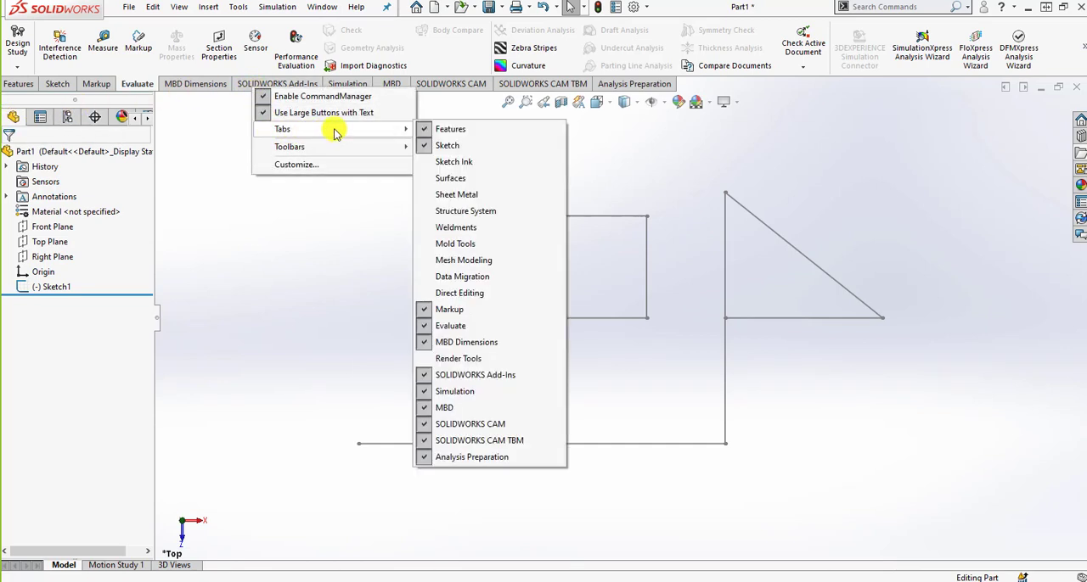
{"action": "left_click", "coordinate": [471, 195]}
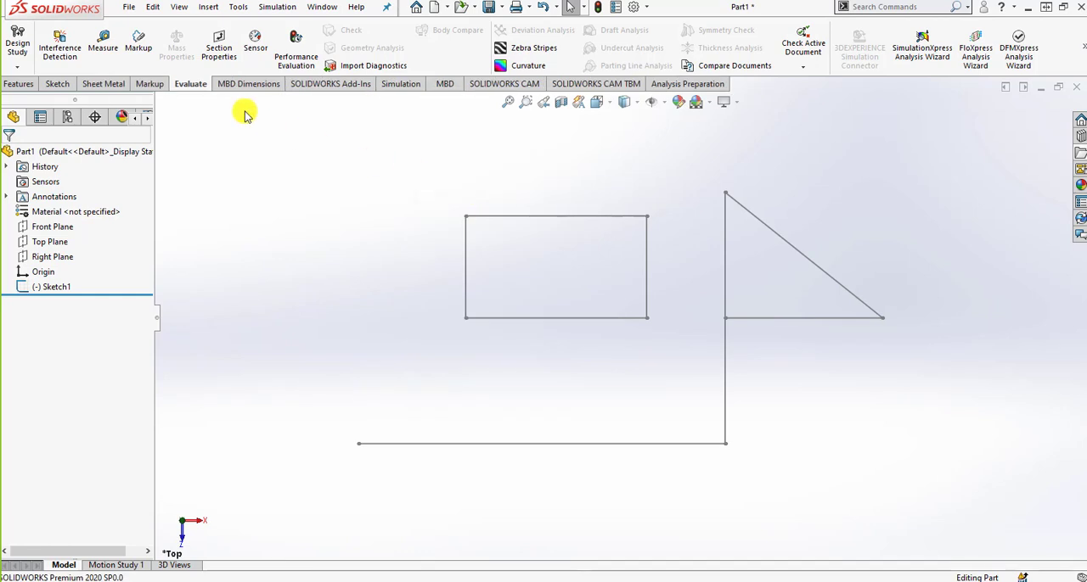
{"action": "left_click", "coordinate": [99, 85]}
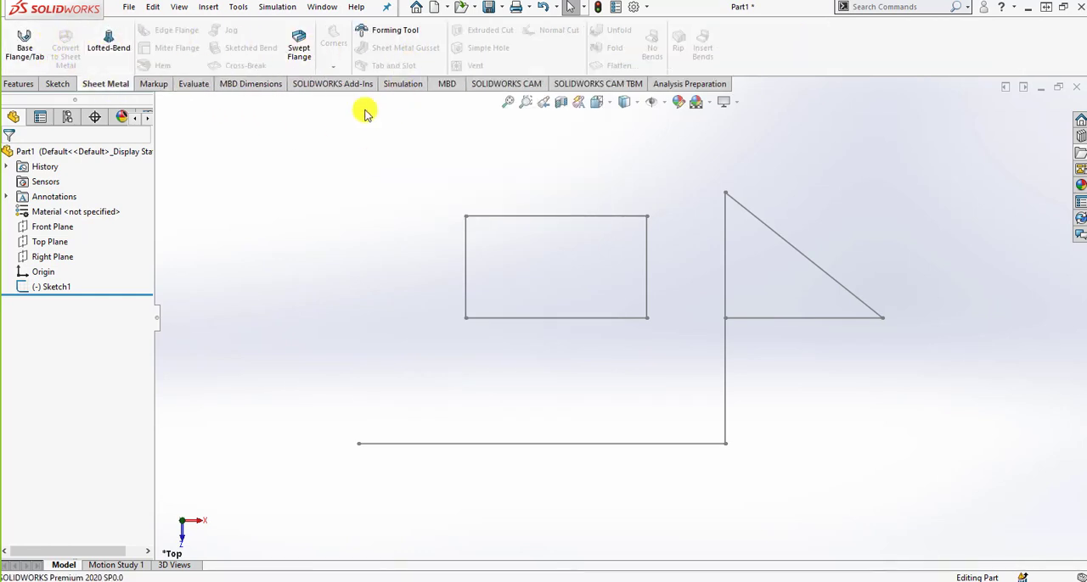
Remove the Sheet Metal tab from the CommandManager.
{"action": "right_click", "coordinate": [175, 85]}
{"action": "mouse_move", "coordinate": [315, 127]}
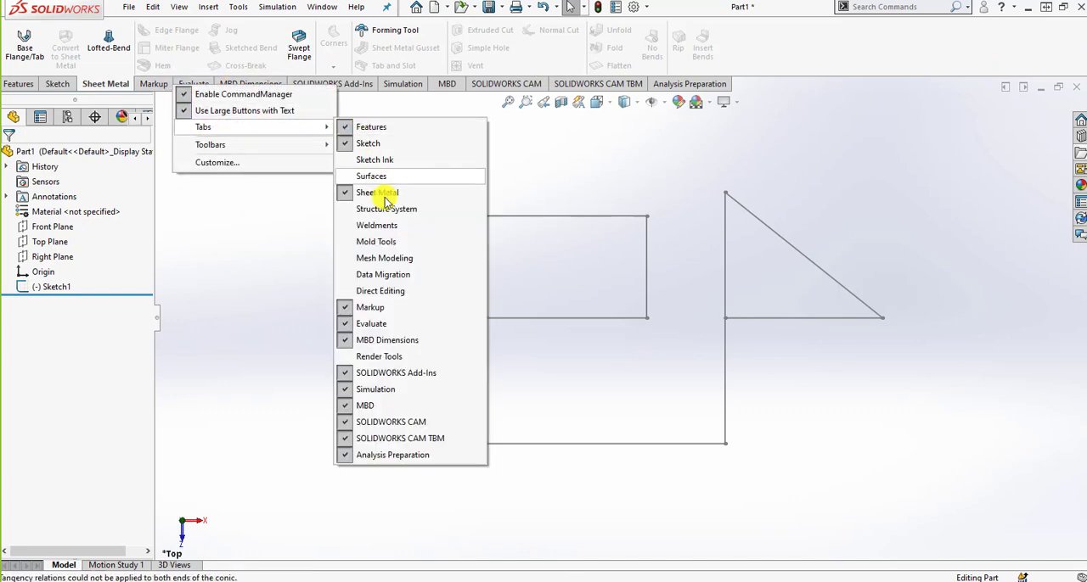
{"action": "left_click", "coordinate": [383, 195]}
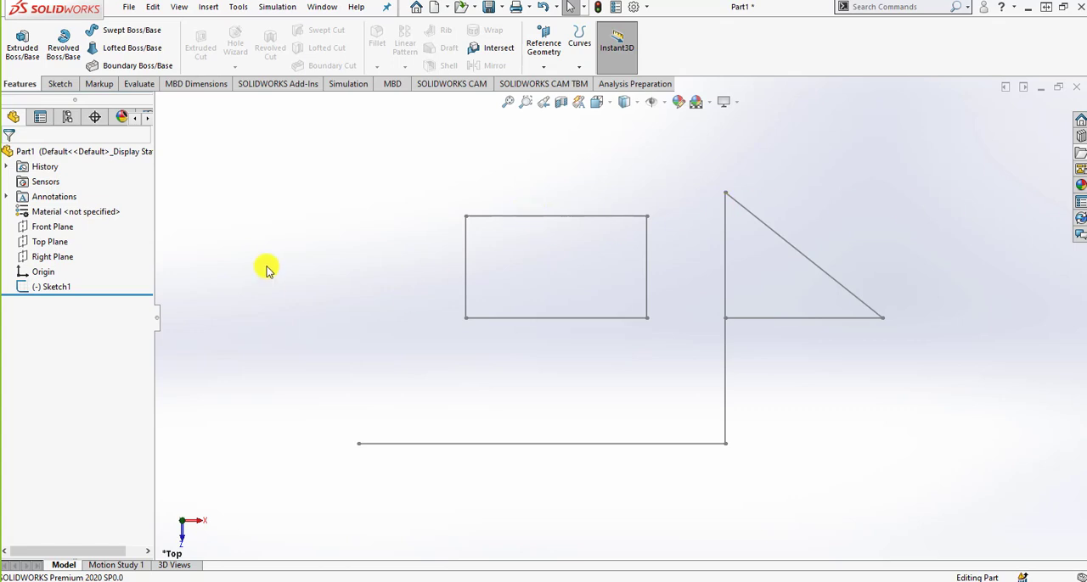
Open the 01-01 Bracket part from the desktop folder 01 SOLIDWORKS Basics and the User Interface, accepting the CAM data conversion message.
{"action": "left_click", "coordinate": [460, 8]}
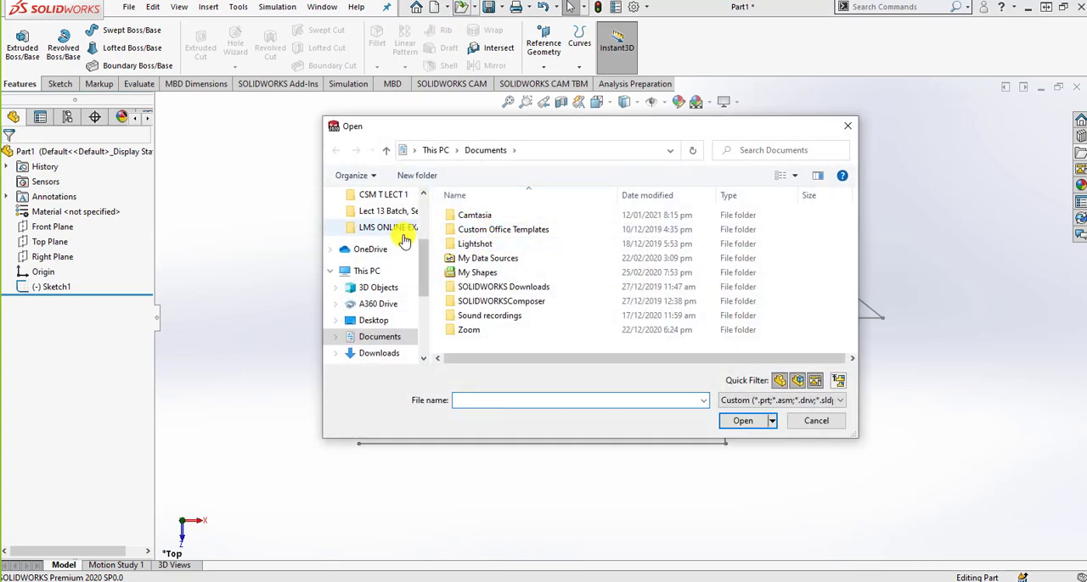
{"action": "scroll", "coordinate": [404, 241], "scroll_direction": "up", "scroll_amount": 5}
{"action": "left_click", "coordinate": [375, 224]}
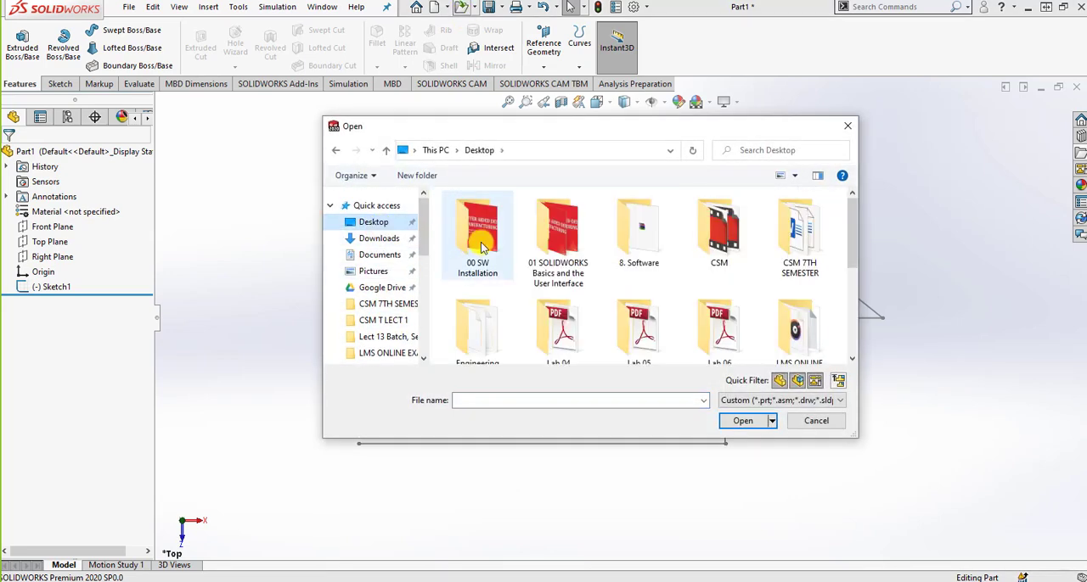
{"action": "double_click", "coordinate": [524, 235]}
{"action": "left_click", "coordinate": [518, 236]}
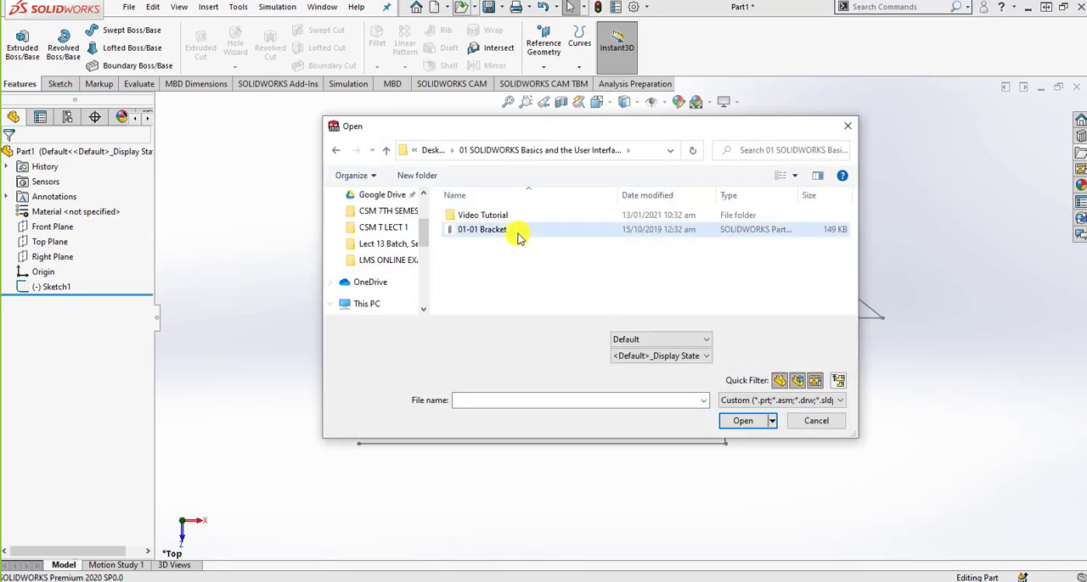
{"action": "double_click", "coordinate": [520, 237]}
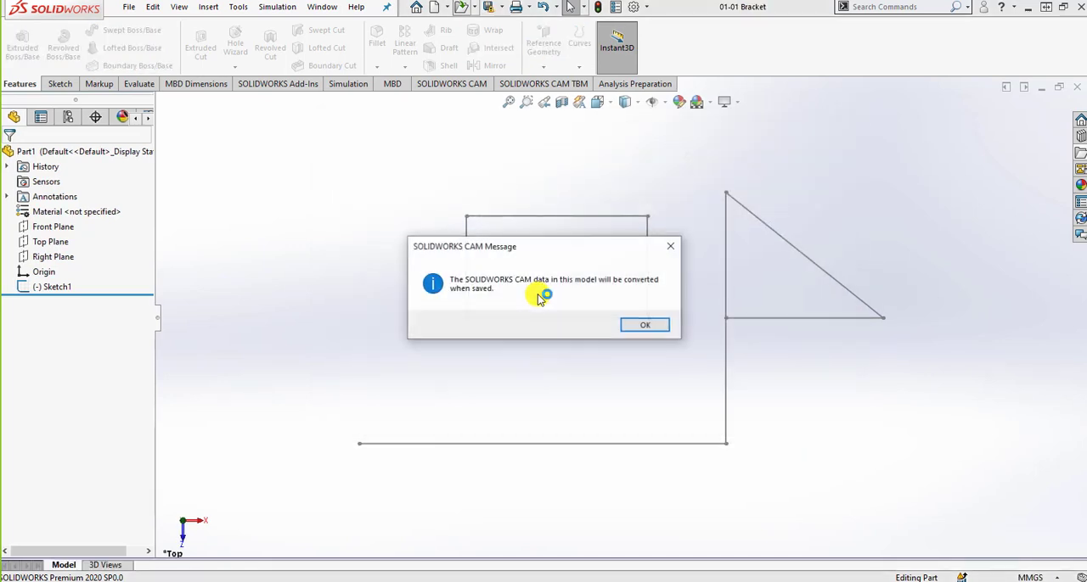
{"action": "left_click", "coordinate": [640, 324]}
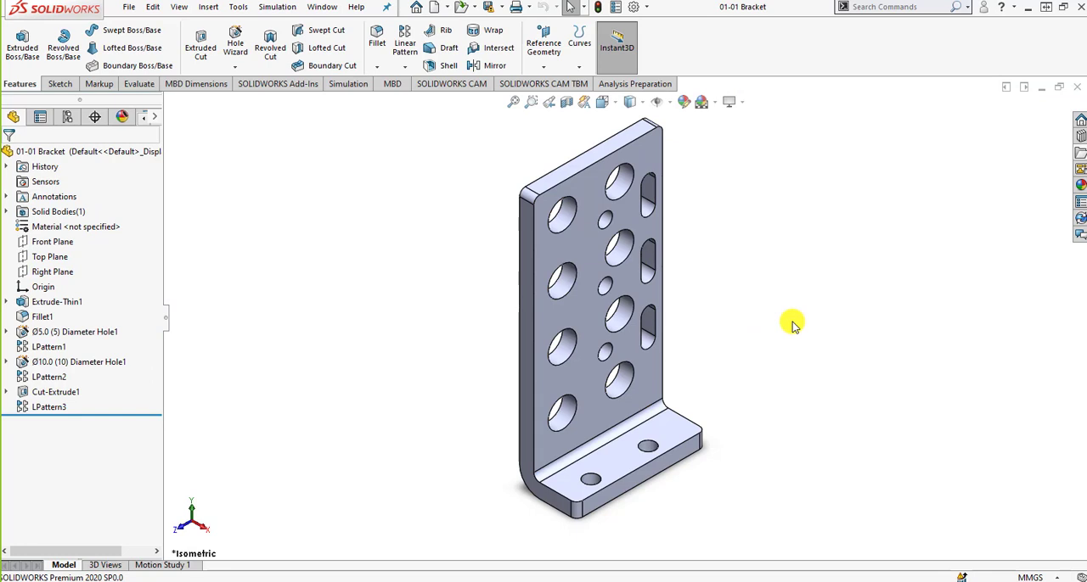
Select the Cut-Extrude1 feature from the feature tree and its breadcrumb, view the PropertyManager, and return to the feature tree.
{"action": "left_click", "coordinate": [54, 390]}
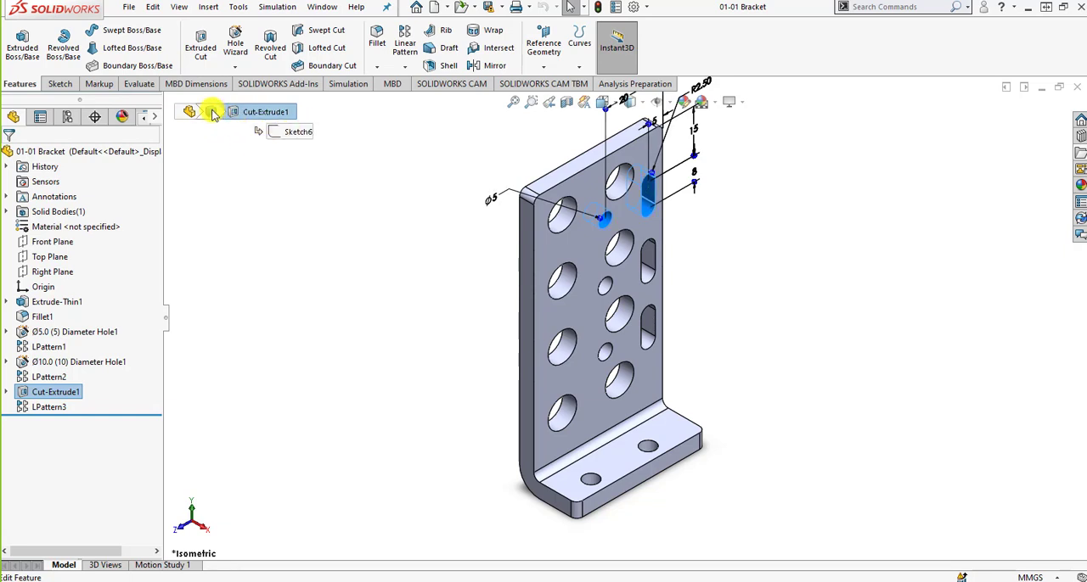
{"action": "key", "text": "Escape"}
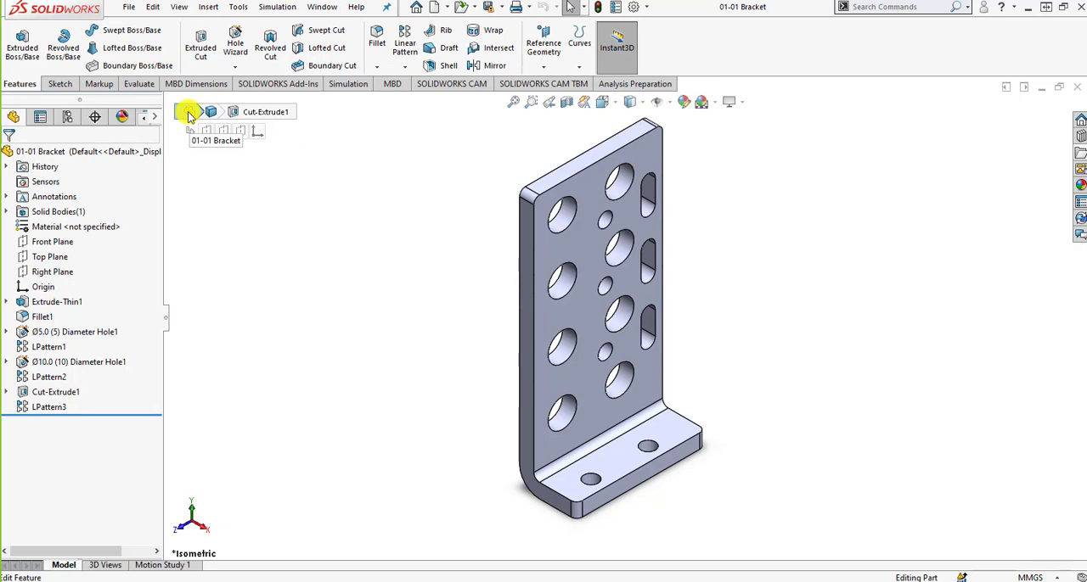
{"action": "left_click", "coordinate": [239, 114]}
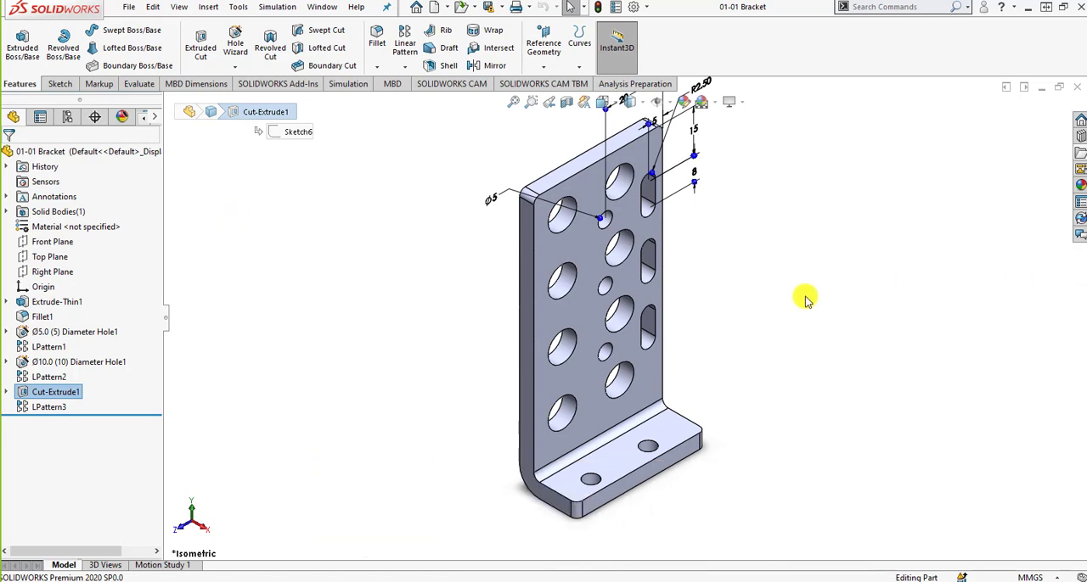
{"action": "left_click", "coordinate": [40, 118]}
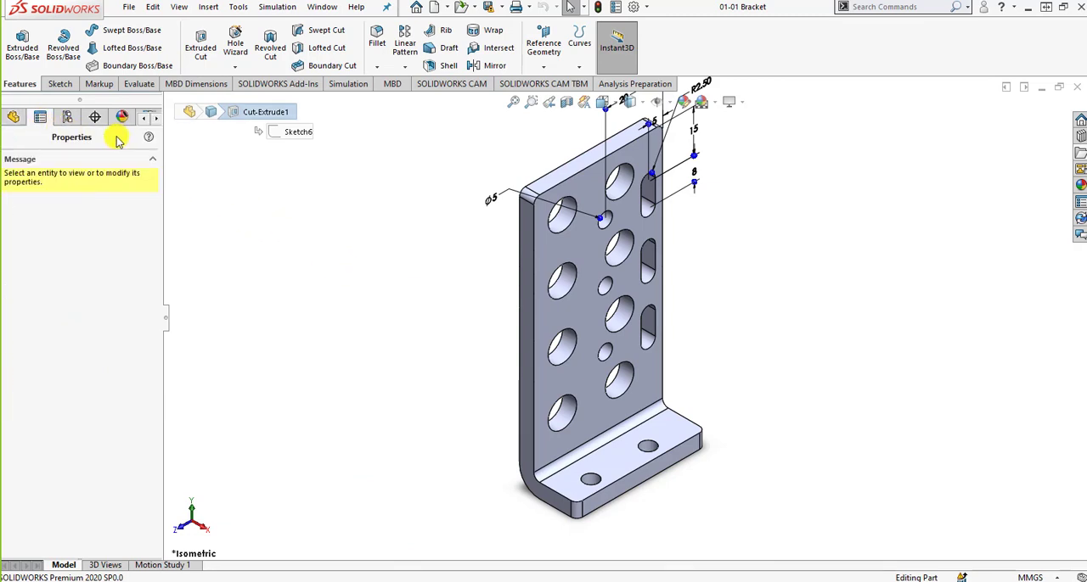
{"action": "left_click", "coordinate": [14, 117]}
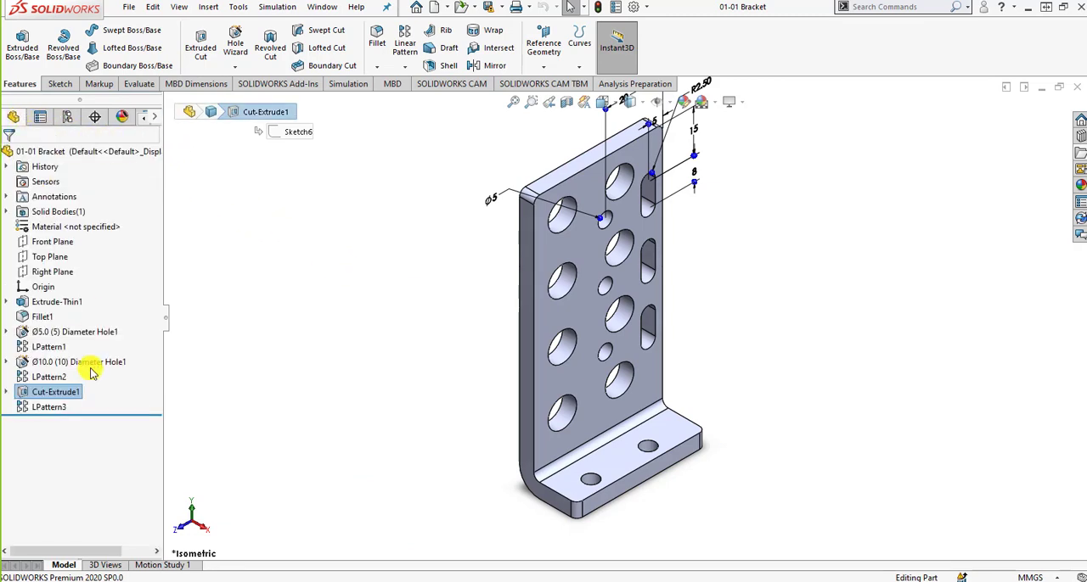
Open the LPattern3 feature's definition to view its pattern settings, and leave it without changes.
{"action": "left_click", "coordinate": [42, 407]}
{"action": "left_click", "coordinate": [67, 367]}
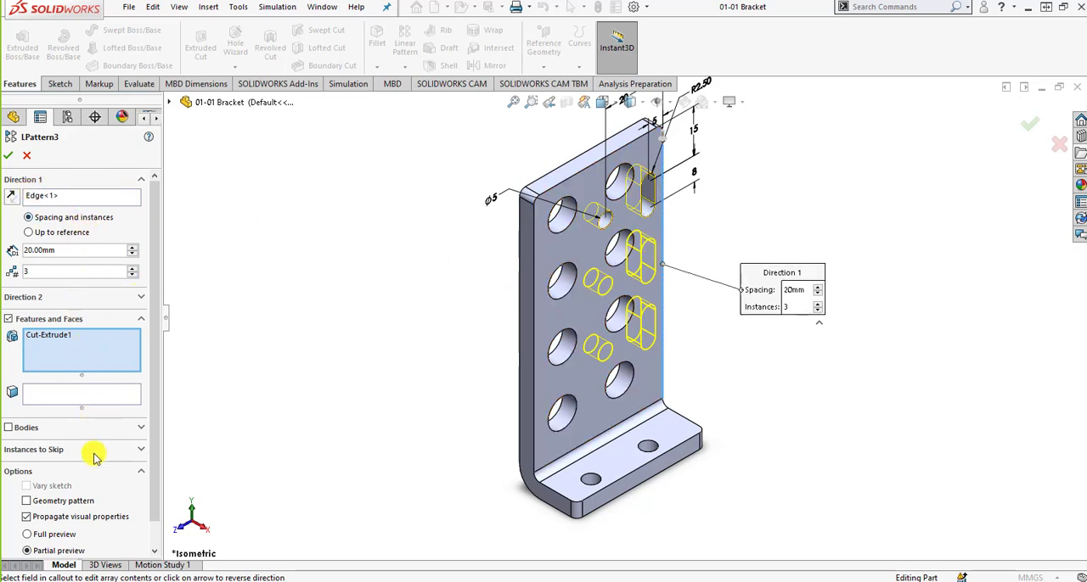
{"action": "left_click", "coordinate": [27, 157]}
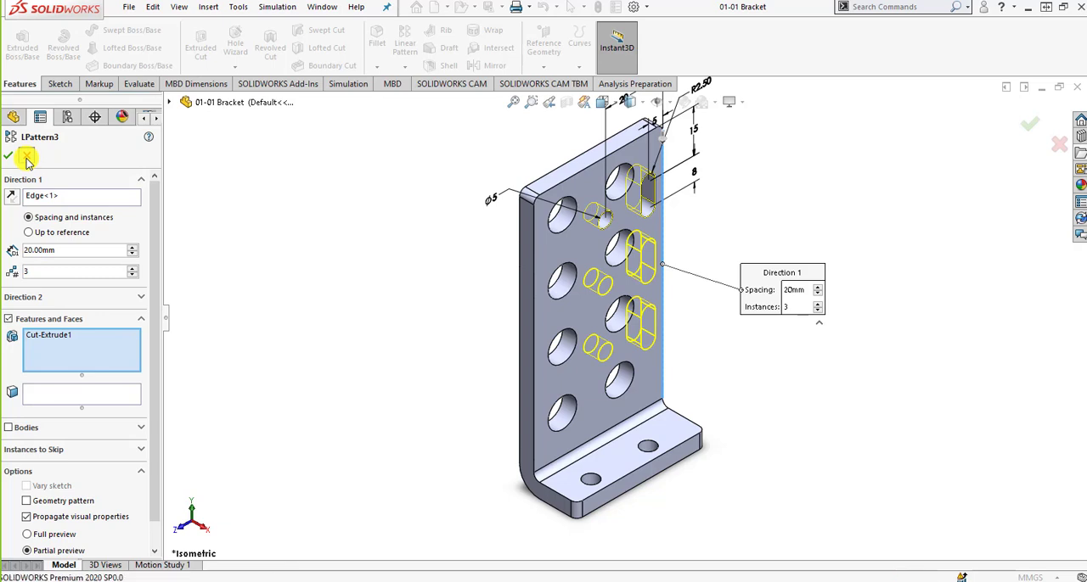
Return to the Part1 document window and open Sketch1 for editing.
{"action": "left_click", "coordinate": [1023, 88]}
{"action": "left_click", "coordinate": [365, 276]}
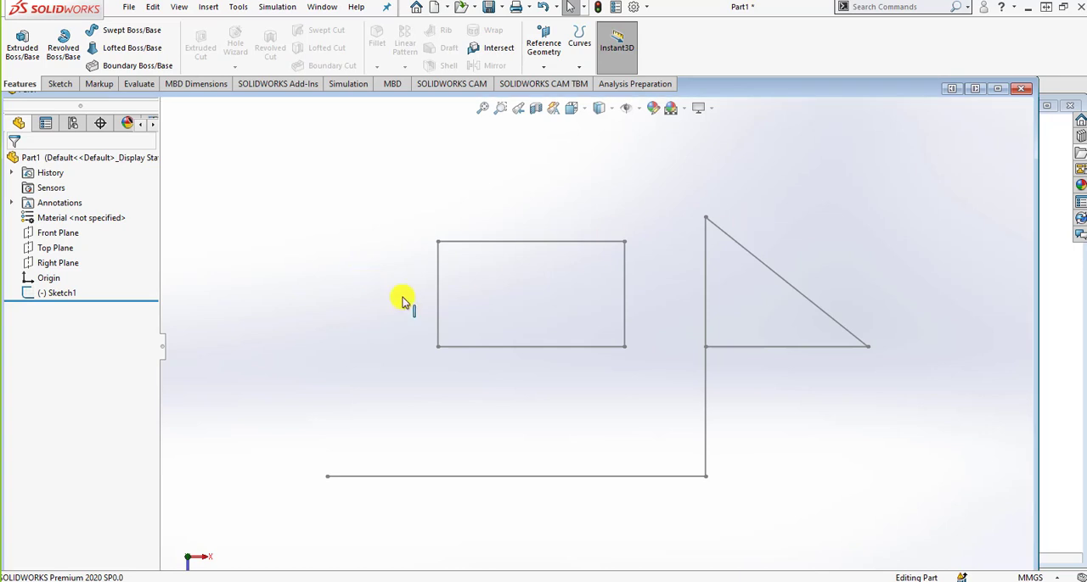
{"action": "left_click", "coordinate": [56, 295]}
{"action": "left_click", "coordinate": [85, 253]}
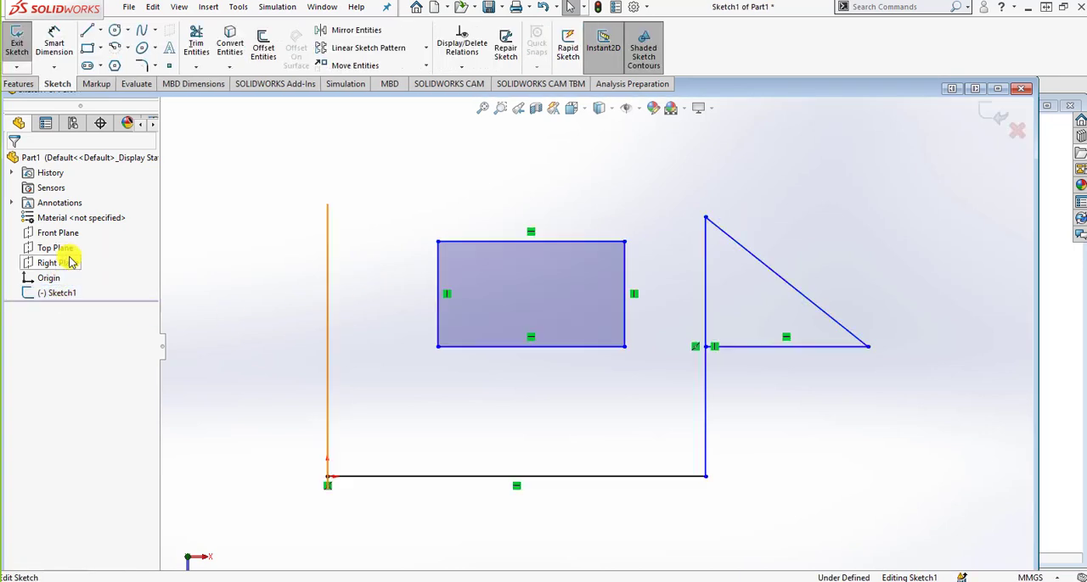
Dimension the rectangle's height with Smart Dimension, keeping the drawn length and the default dimension properties.
{"action": "left_click", "coordinate": [44, 125]}
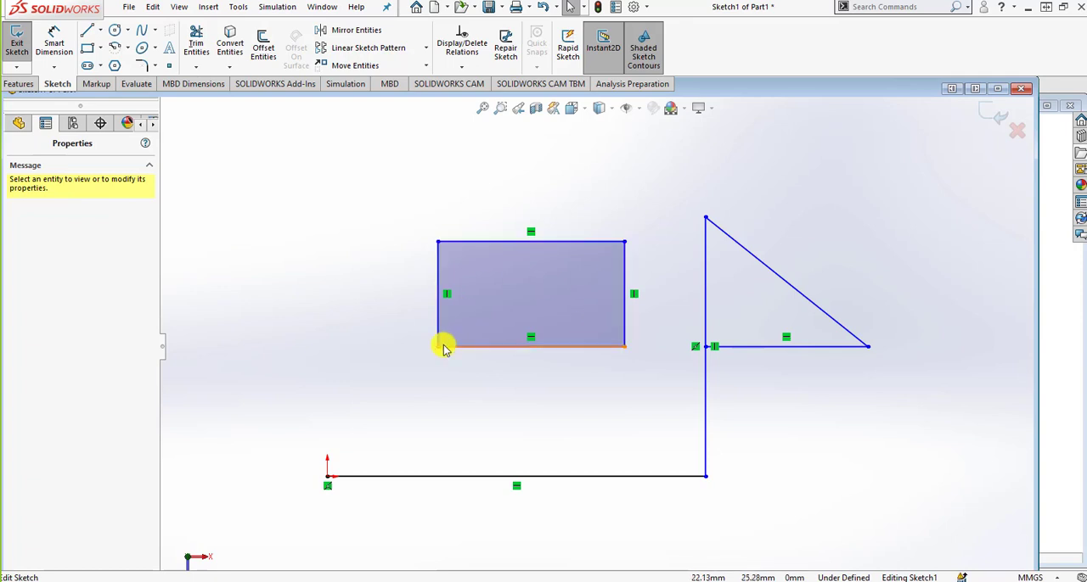
{"action": "left_click", "coordinate": [51, 38]}
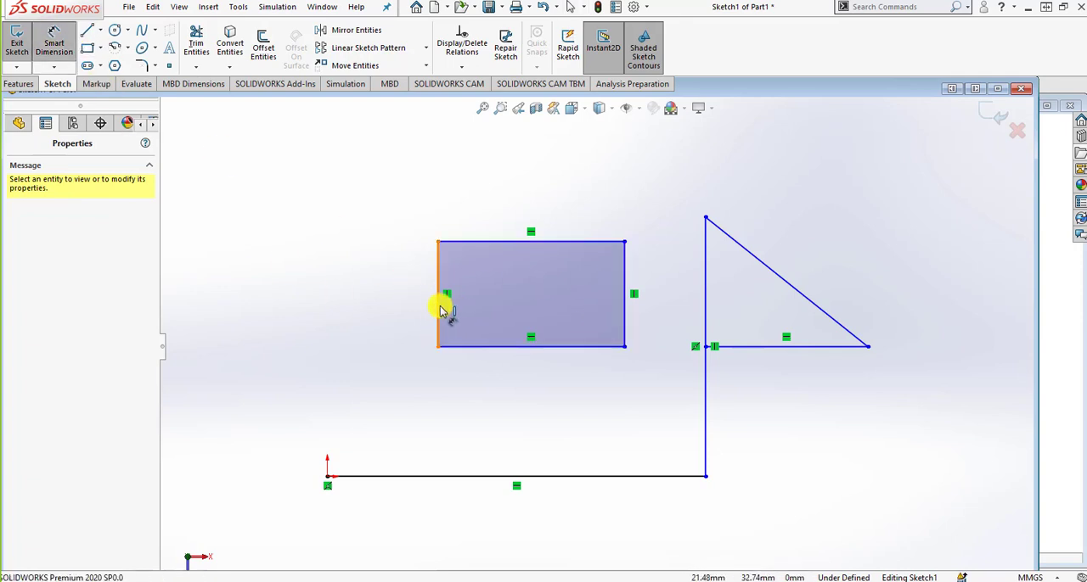
{"action": "left_click", "coordinate": [441, 310]}
{"action": "left_click", "coordinate": [384, 289]}
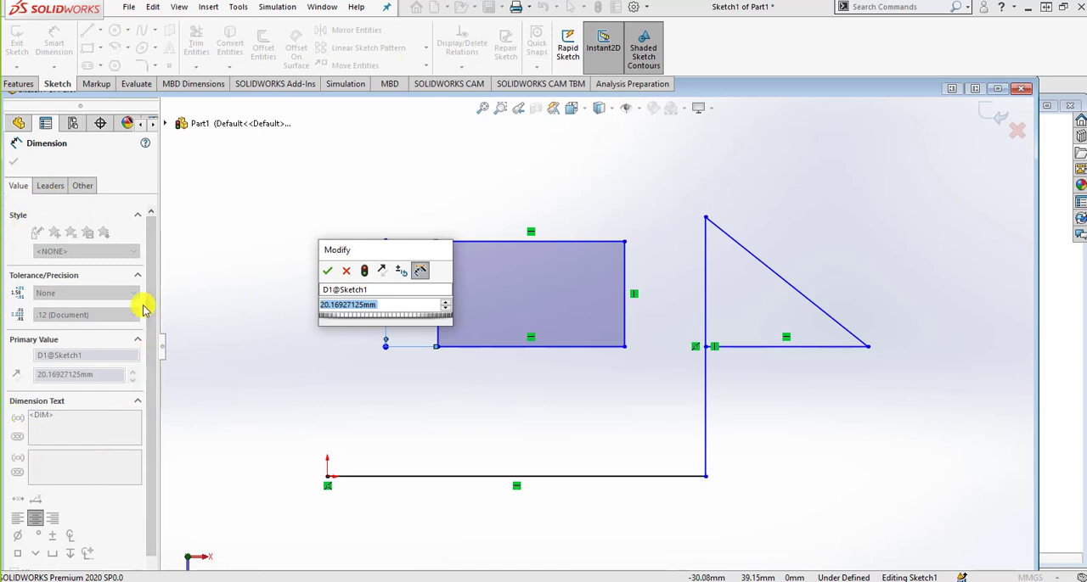
{"action": "left_click", "coordinate": [333, 278]}
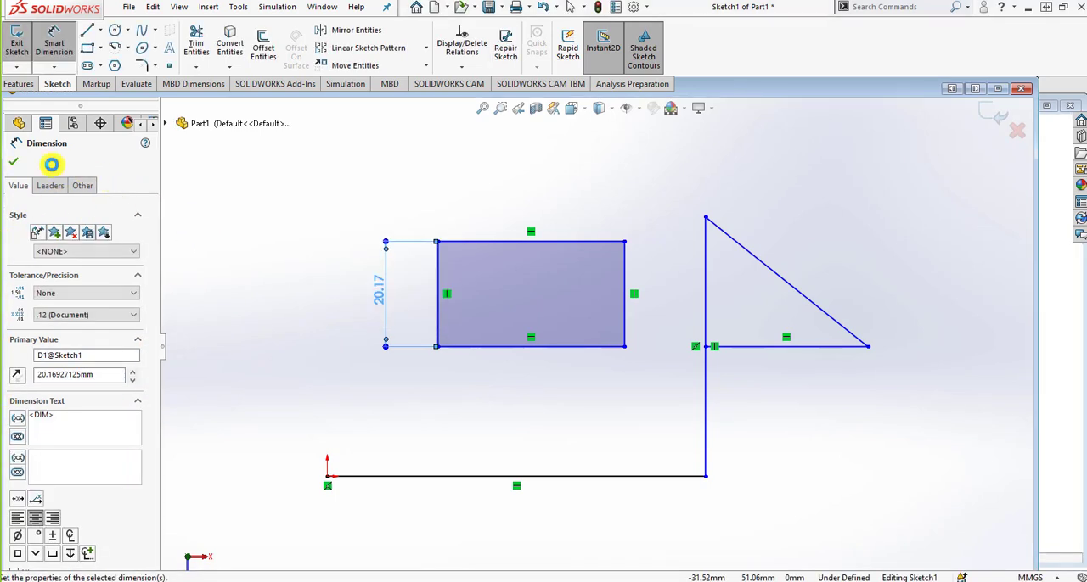
{"action": "left_click", "coordinate": [13, 160]}
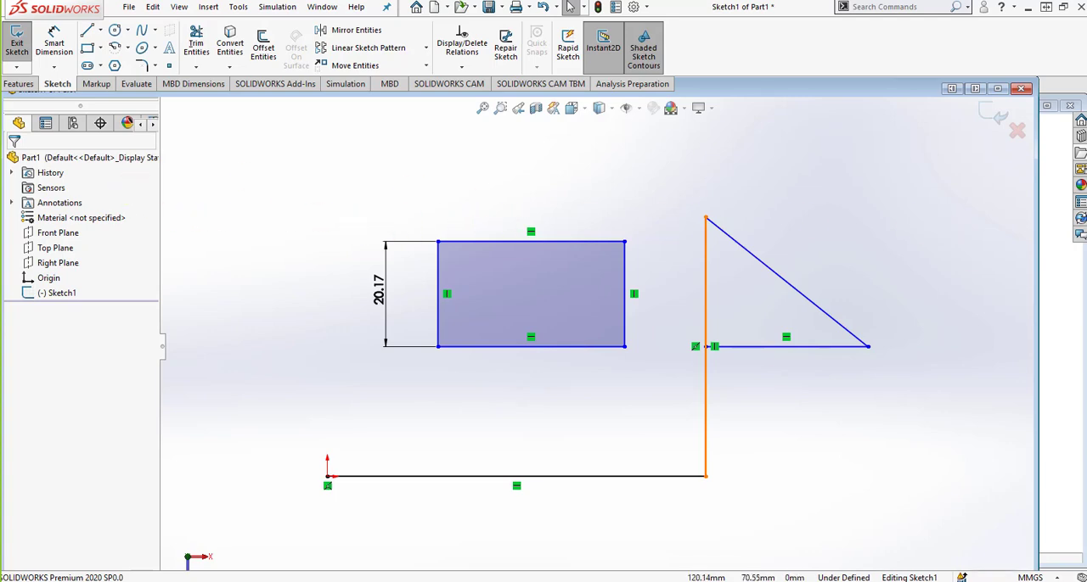
Switch to the PowerPoint slide show for the Configuration Manager slide, and return to SOLIDWORKS to view Part1's configurations.
{"action": "left_click_drag", "start_coordinate": [1086, 42], "coordinate": [324, 20]}
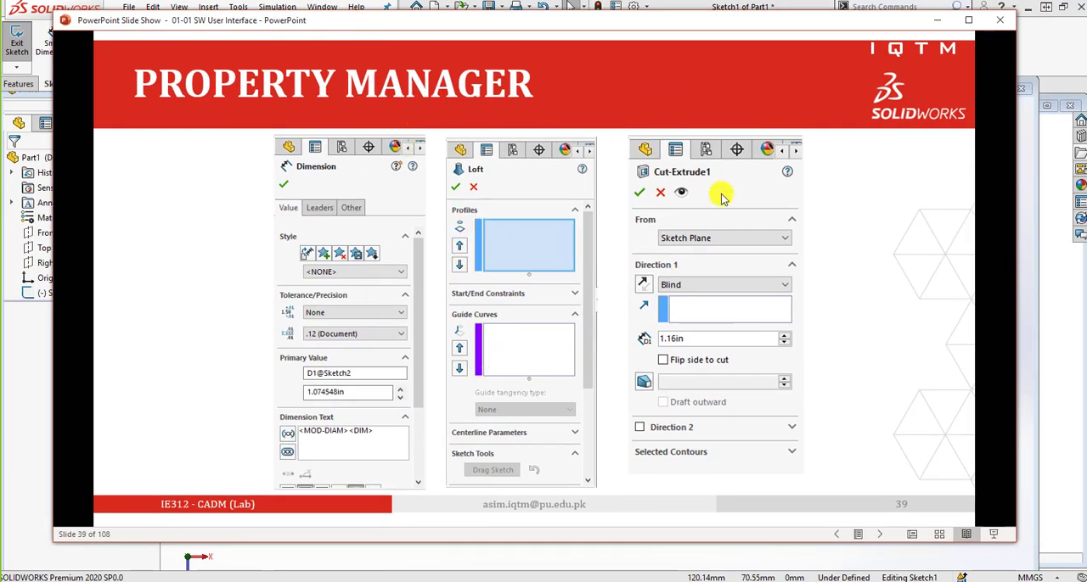
{"action": "left_click", "coordinate": [859, 293]}
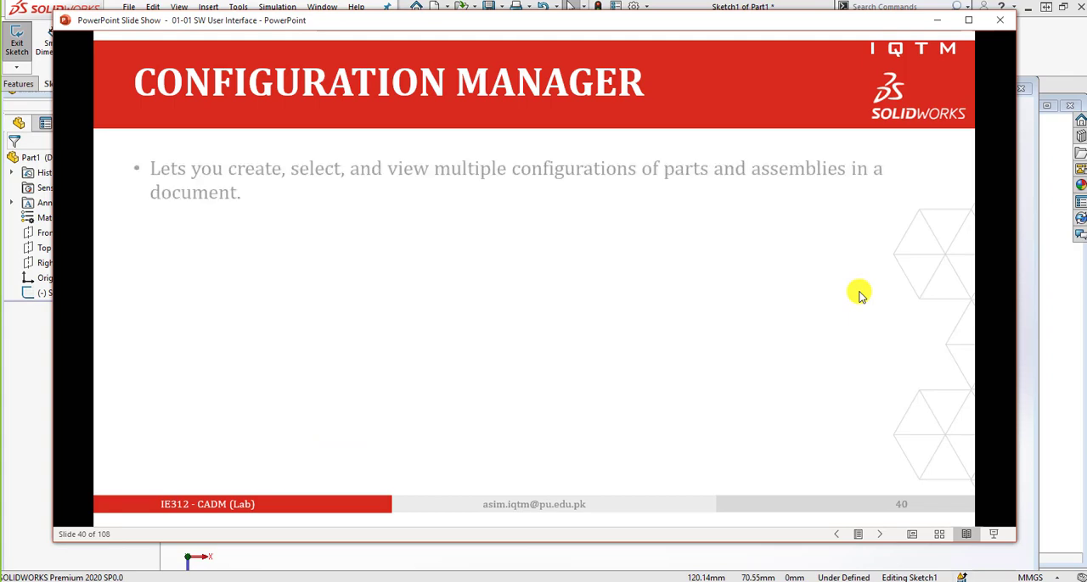
{"action": "left_click", "coordinate": [570, 7]}
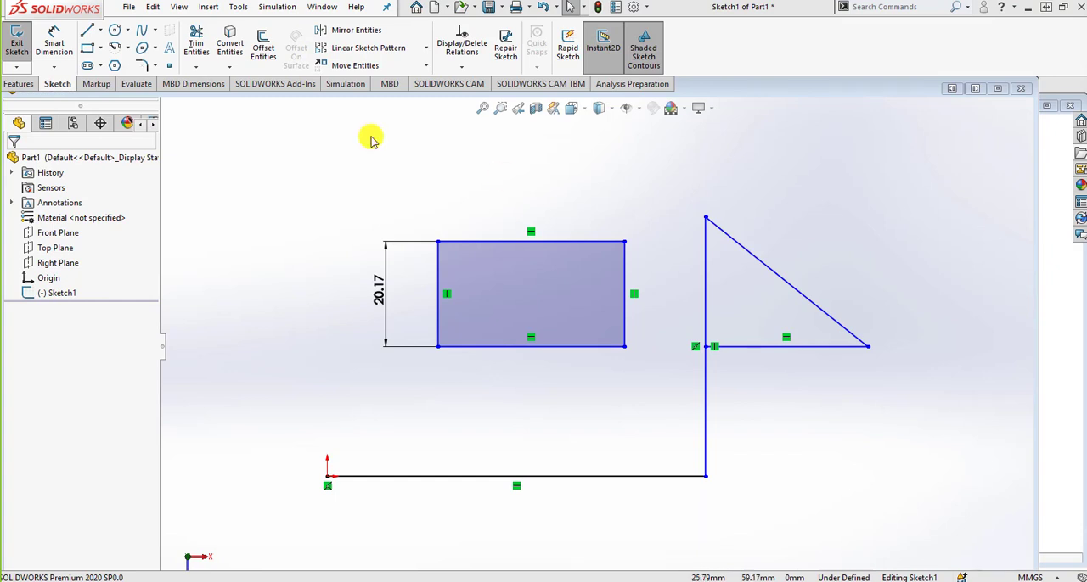
{"action": "left_click", "coordinate": [73, 123]}
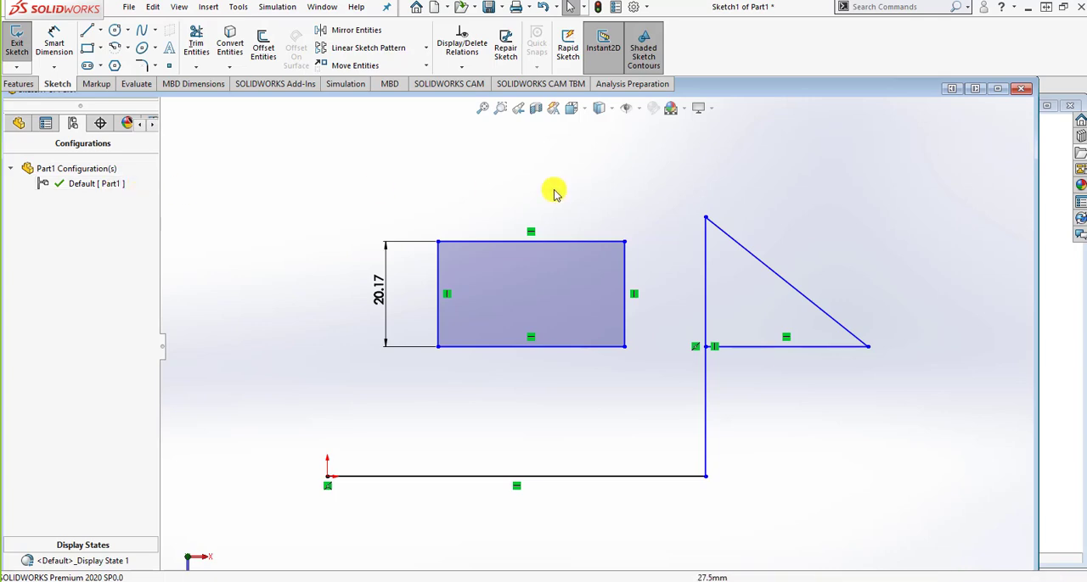
Switch to the PowerPoint slide show and read the Configuration Manager and DimXpert Manager slides.
{"action": "left_click_drag", "start_coordinate": [1086, 17], "coordinate": [336, 20]}
{"action": "scroll", "coordinate": [501, 223], "scroll_direction": "down", "scroll_amount": 1}
{"action": "scroll", "coordinate": [525, 265], "scroll_direction": "down", "scroll_amount": 1}
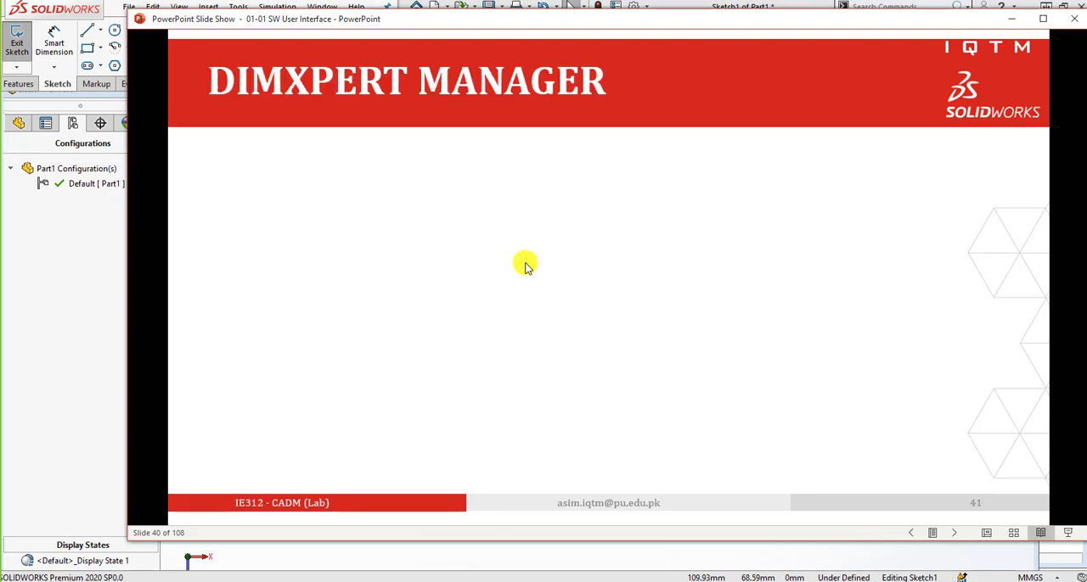
{"action": "scroll", "coordinate": [752, 365], "scroll_direction": "up", "scroll_amount": 1}
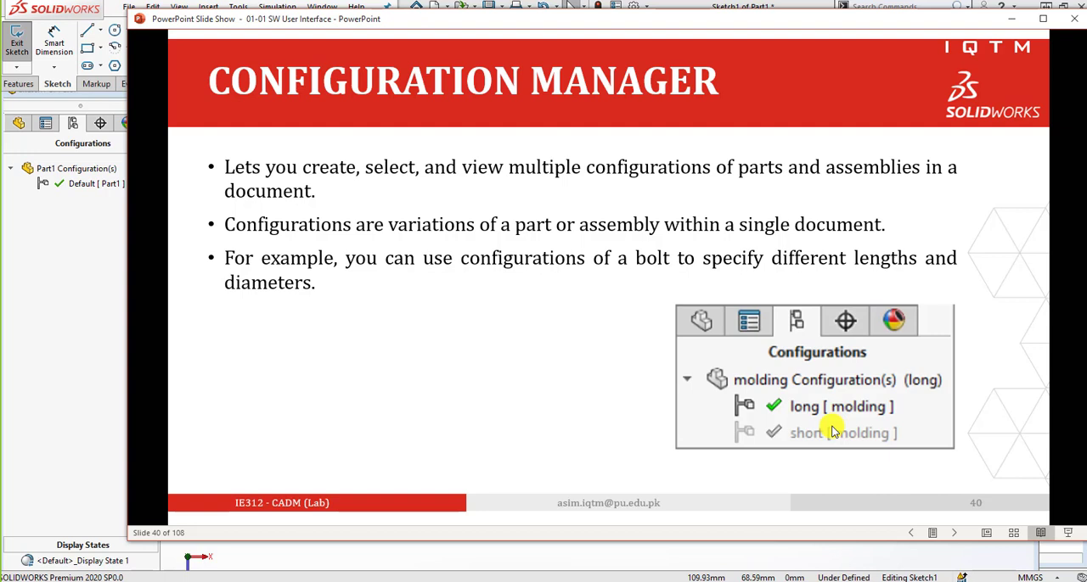
{"action": "scroll", "coordinate": [832, 428], "scroll_direction": "down", "scroll_amount": 1}
{"action": "scroll", "coordinate": [832, 427], "scroll_direction": "down", "scroll_amount": 1}
{"action": "scroll", "coordinate": [764, 382], "scroll_direction": "down", "scroll_amount": 1}
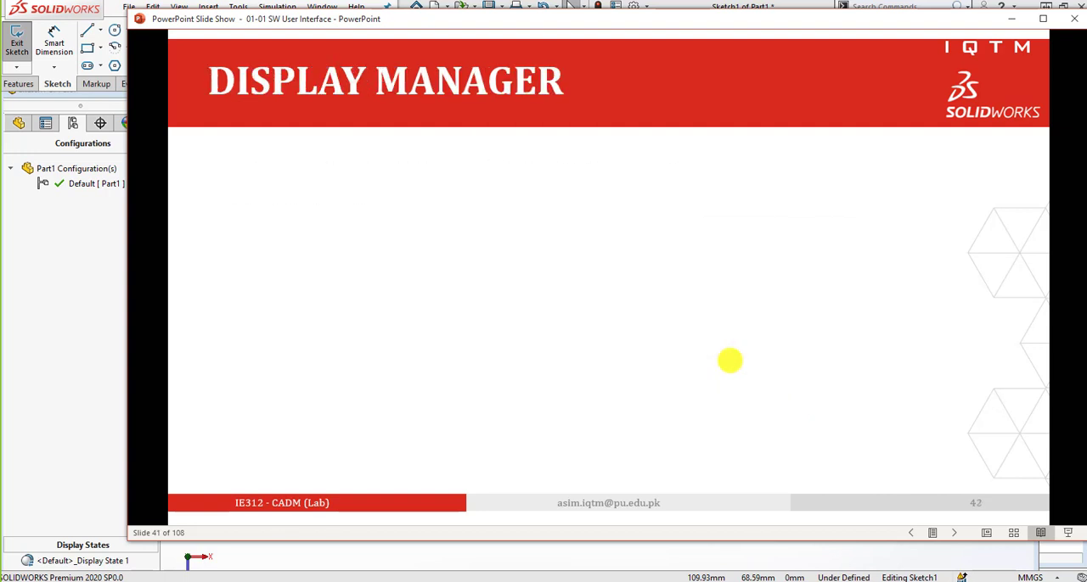
{"action": "scroll", "coordinate": [730, 361], "scroll_direction": "up", "scroll_amount": 1}
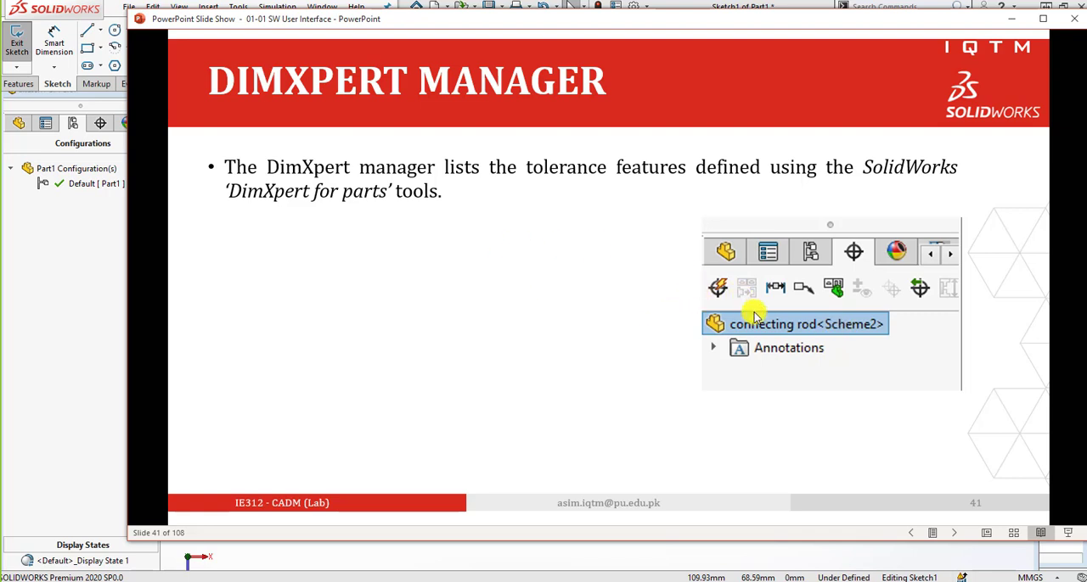
Read the Display Manager slide, move the slide show aside, and switch to SOLIDWORKS to view Part1's appearances in the DisplayManager.
{"action": "left_click", "coordinate": [631, 297]}
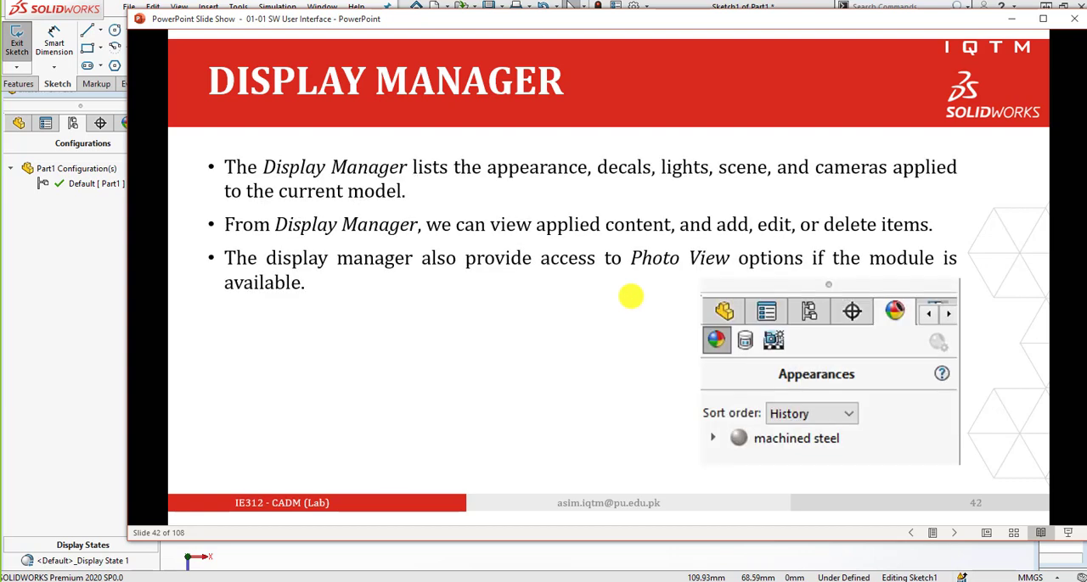
{"action": "left_click_drag", "start_coordinate": [539, 20], "coordinate": [466, 64]}
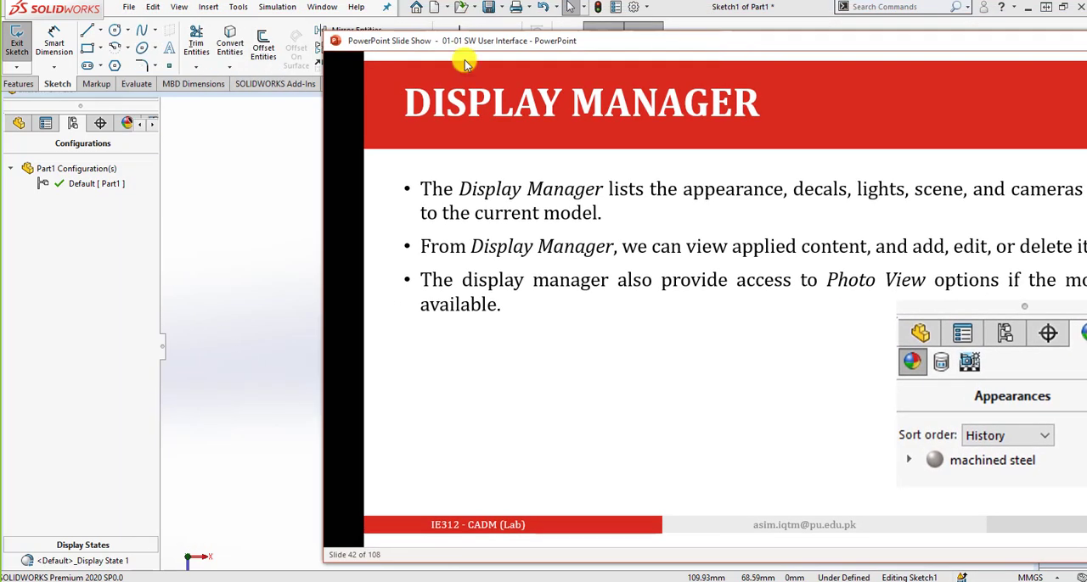
{"action": "left_click", "coordinate": [127, 123]}
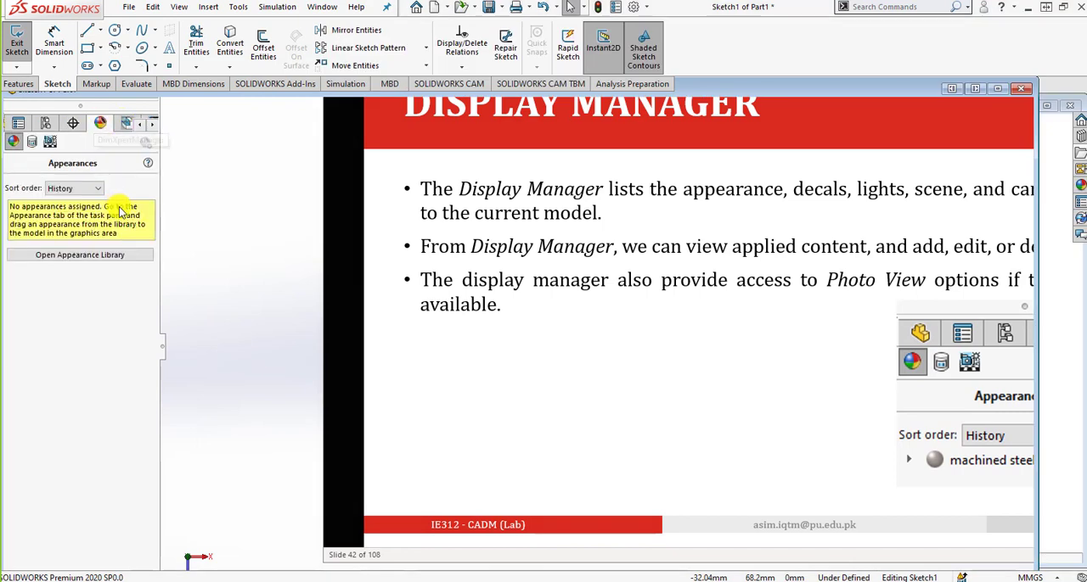
View the part's decals, then its scene, lights and cameras, and return to its appearances in the DisplayManager.
{"action": "left_click", "coordinate": [34, 143]}
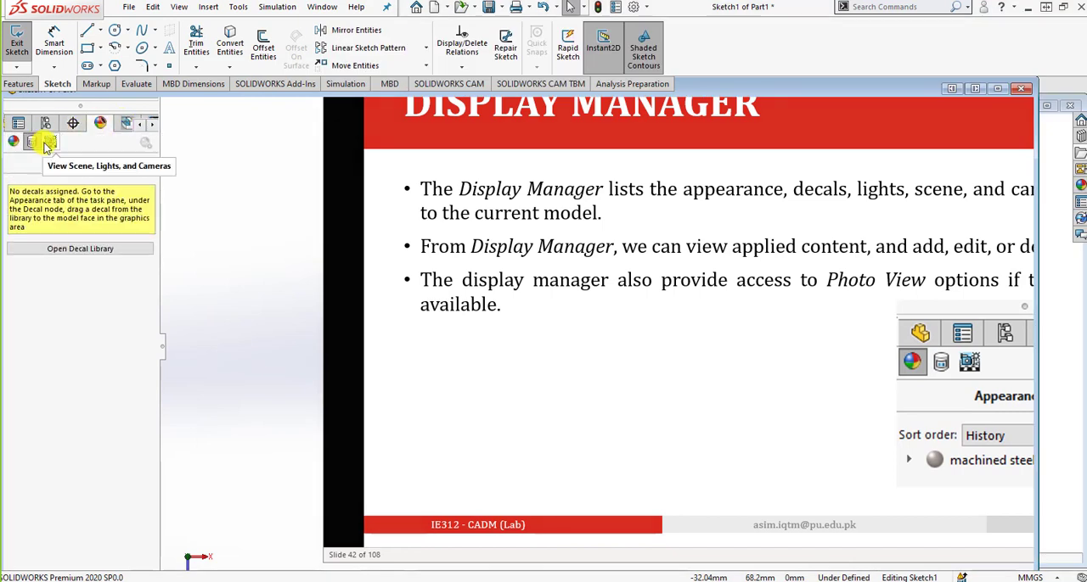
{"action": "left_click", "coordinate": [49, 144]}
{"action": "left_click", "coordinate": [11, 142]}
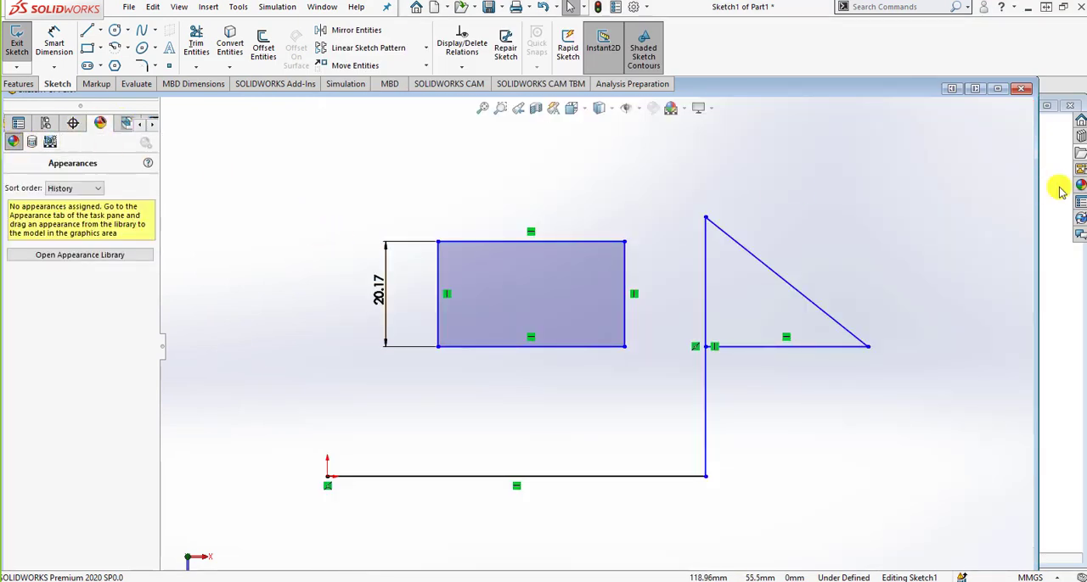
Switch to the PowerPoint slide show to read the Graphics Area slide, and return to SOLIDWORKS to view the graphics area.
{"action": "left_click_drag", "start_coordinate": [1086, 39], "coordinate": [757, 51]}
{"action": "left_click", "coordinate": [794, 276]}
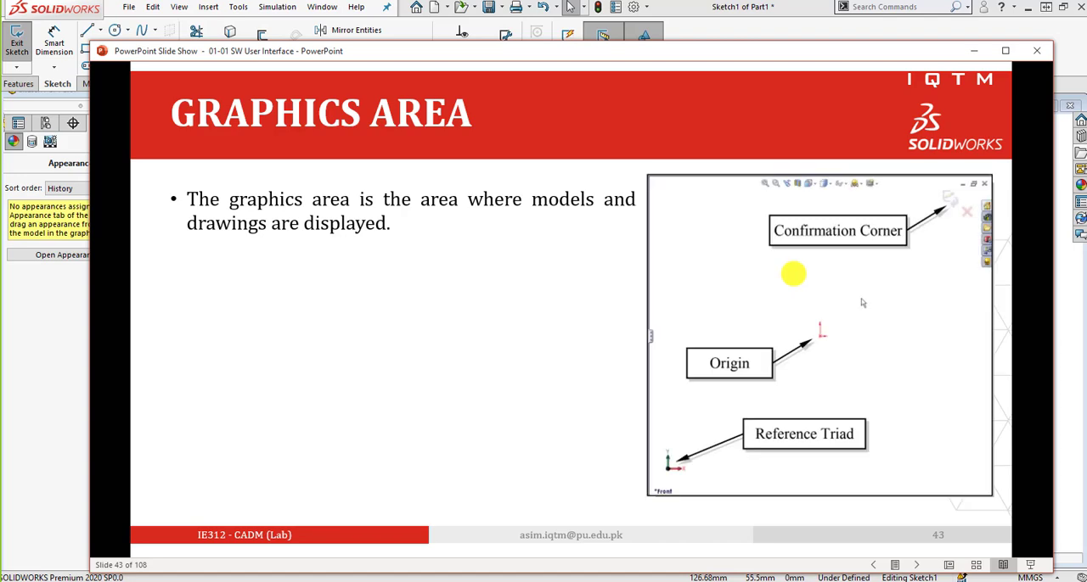
{"action": "left_click_drag", "start_coordinate": [728, 48], "coordinate": [1086, 51]}
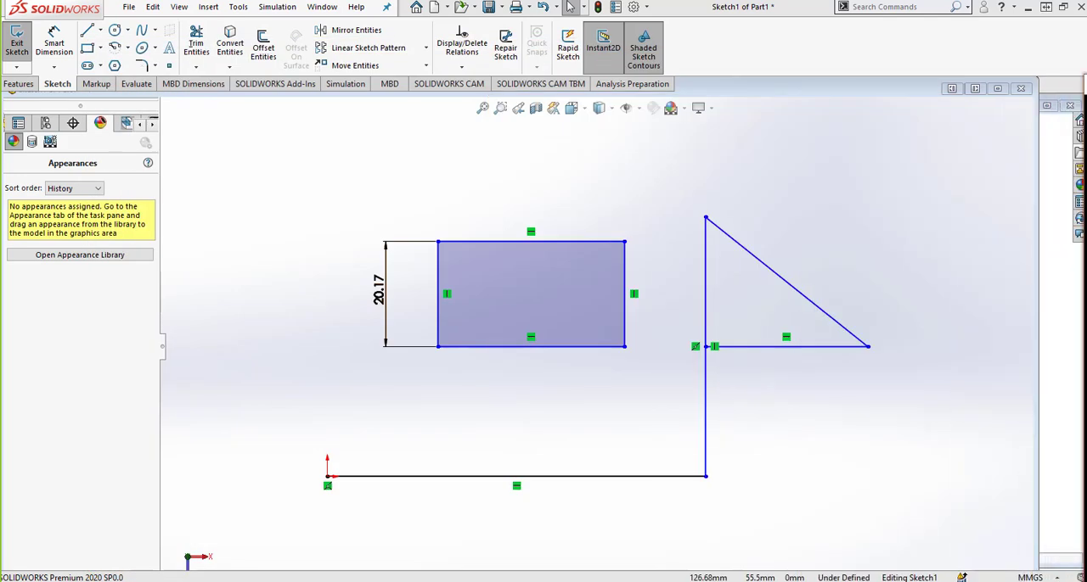
{"action": "left_click", "coordinate": [896, 173]}
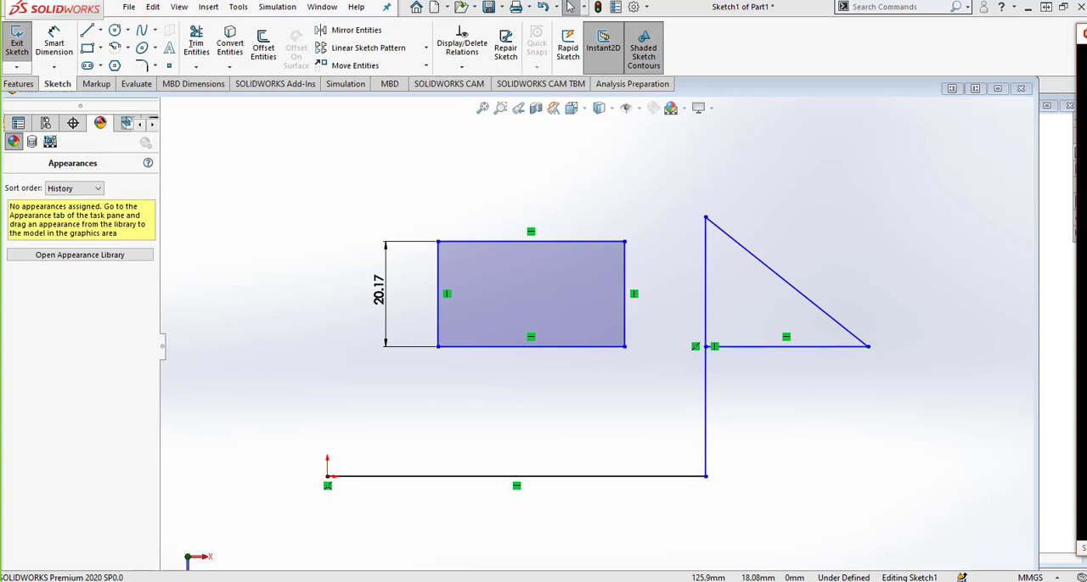
Bring back the PowerPoint slide show, read the Confirmation Corner slides, and return to SOLIDWORKS to see the confirmation corner.
{"action": "left_click_drag", "start_coordinate": [1083, 38], "coordinate": [243, 41]}
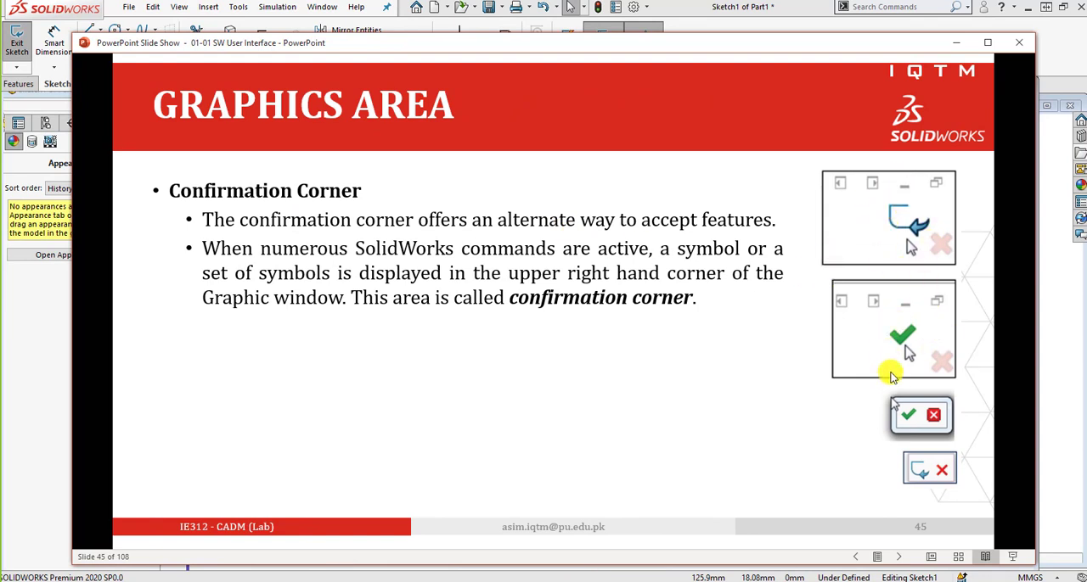
{"action": "left_click", "coordinate": [919, 475]}
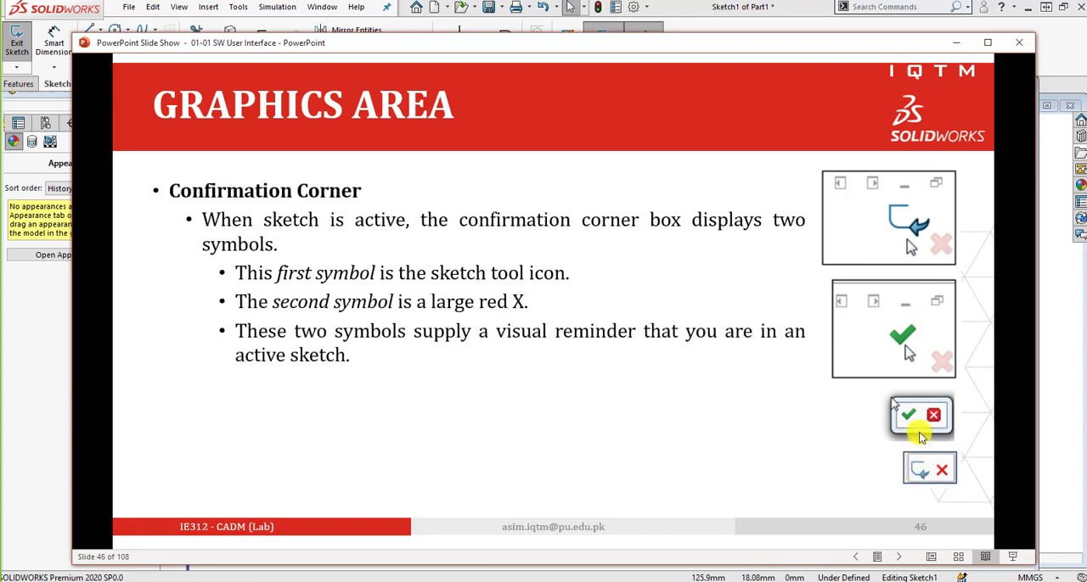
{"action": "left_click", "coordinate": [920, 434]}
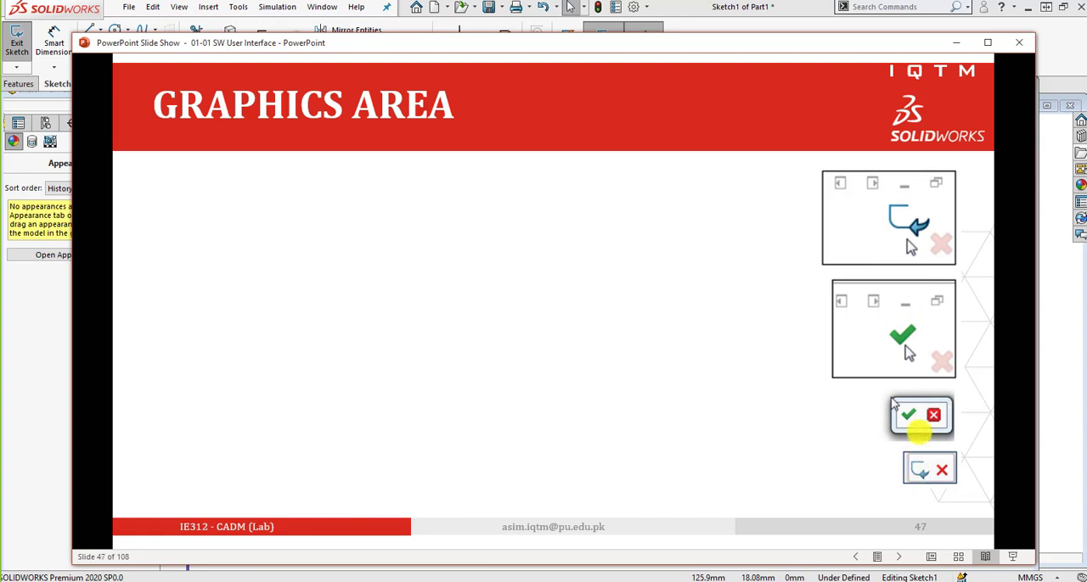
{"action": "scroll", "coordinate": [919, 433], "scroll_direction": "up", "scroll_amount": 1}
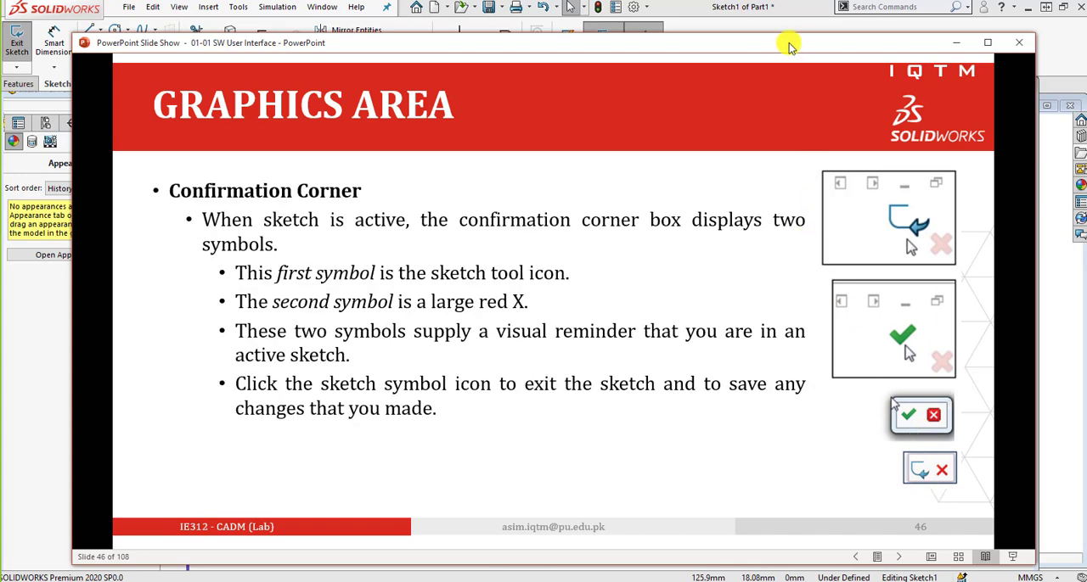
{"action": "left_click_drag", "start_coordinate": [789, 47], "coordinate": [1086, 44]}
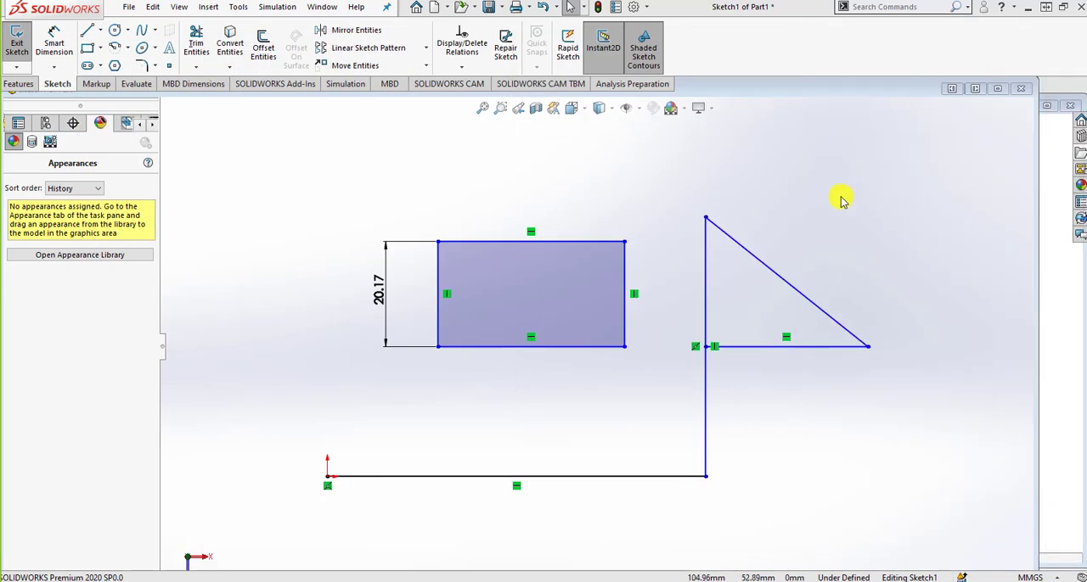
Maximize the part window and trim away the rectangle, triangle and vertical line, keeping only the horizontal base line from the origin.
{"action": "left_click", "coordinate": [997, 88]}
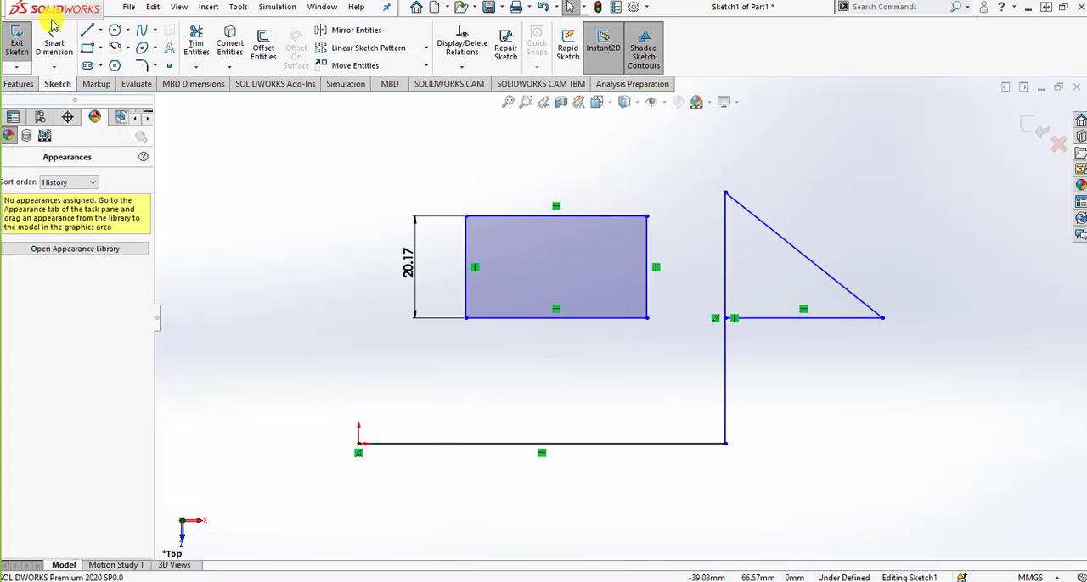
{"action": "left_click", "coordinate": [196, 43]}
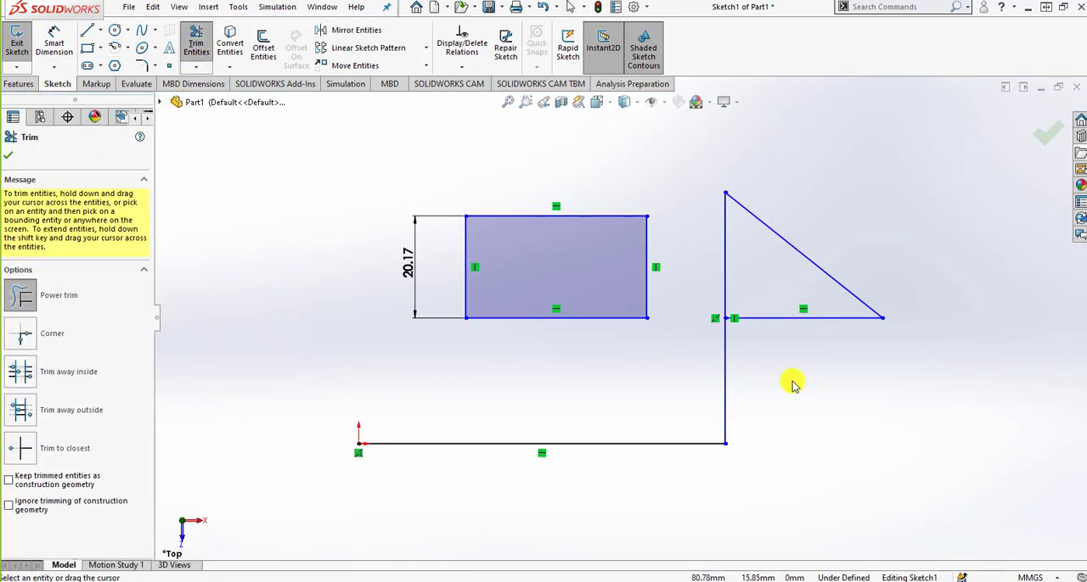
{"action": "mouse_move", "coordinate": [791, 384]}
{"action": "left_mouse_down"}
{"action": "mouse_move", "coordinate": [788, 243]}
{"action": "mouse_move", "coordinate": [728, 357]}
{"action": "mouse_move", "coordinate": [553, 303]}
{"action": "mouse_move", "coordinate": [448, 251]}
{"action": "mouse_move", "coordinate": [552, 311]}
{"action": "left_mouse_up"}
Draw three lines from the origin to the base line's other end, closing a rectangle about 27 mm high.
{"action": "left_click", "coordinate": [88, 30]}
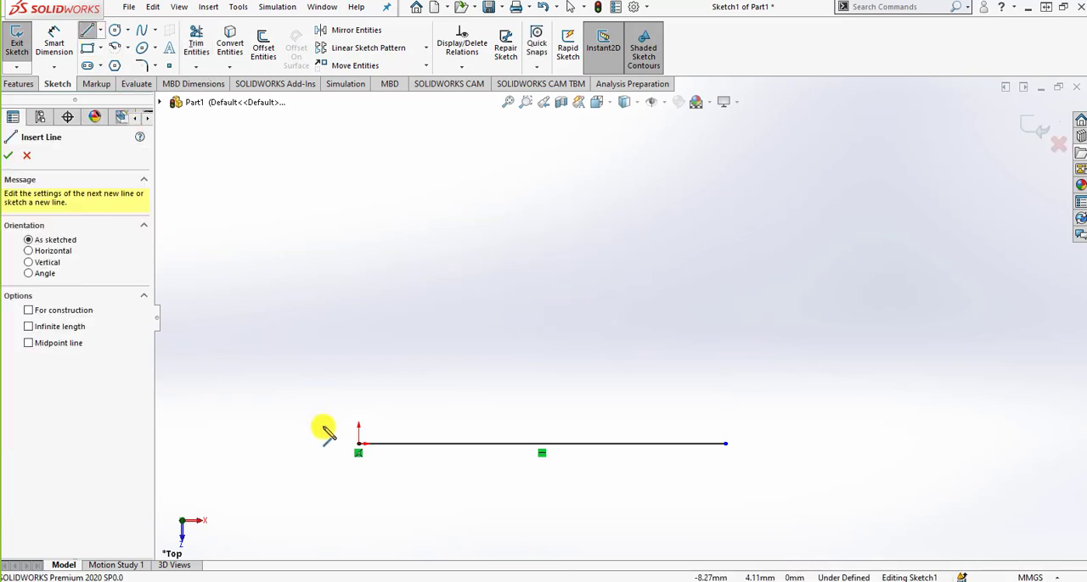
{"action": "left_click", "coordinate": [358, 443]}
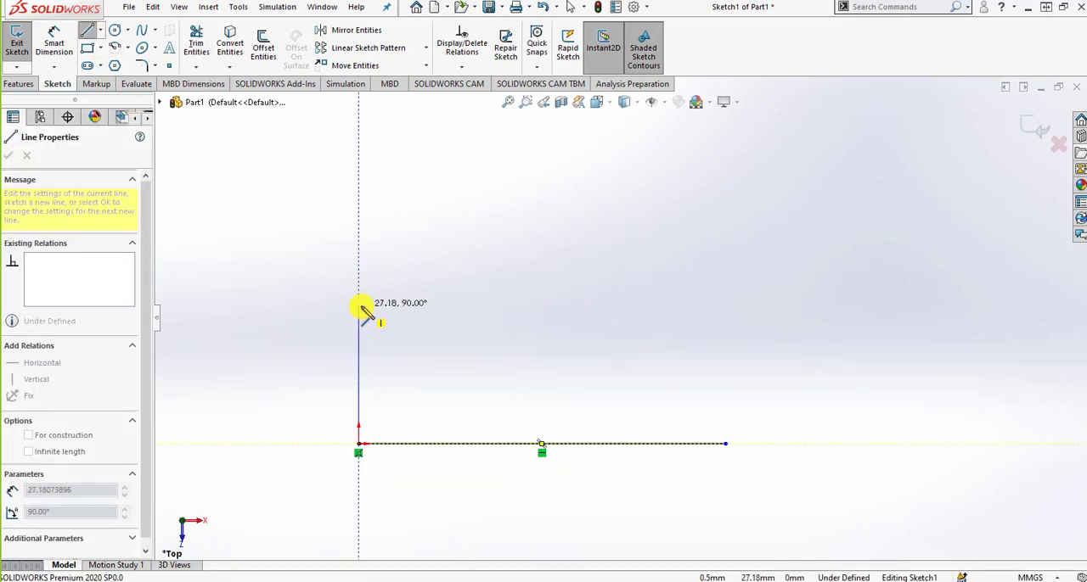
{"action": "left_click", "coordinate": [359, 307]}
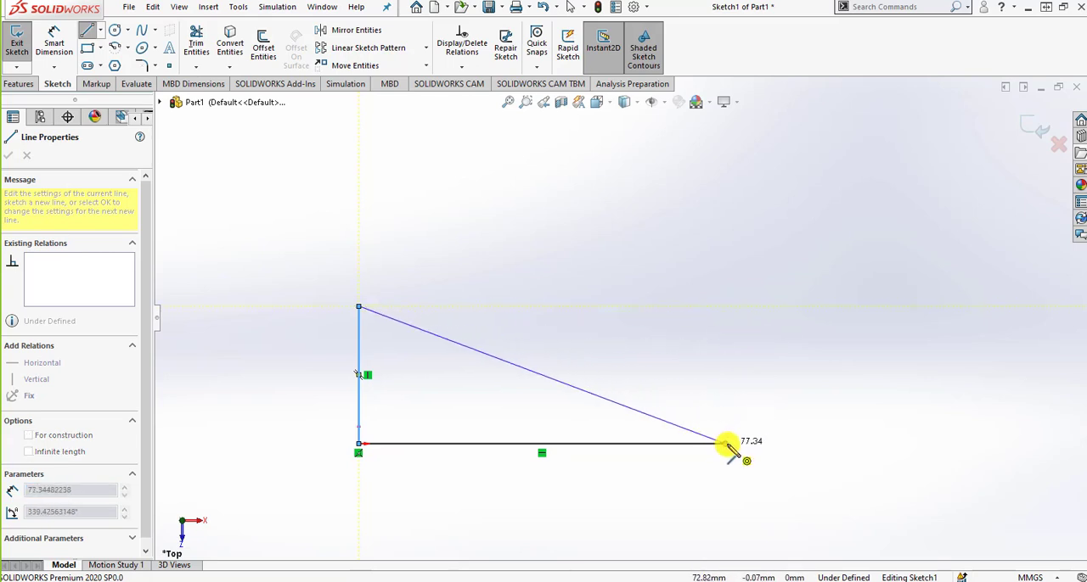
{"action": "left_click", "coordinate": [724, 306]}
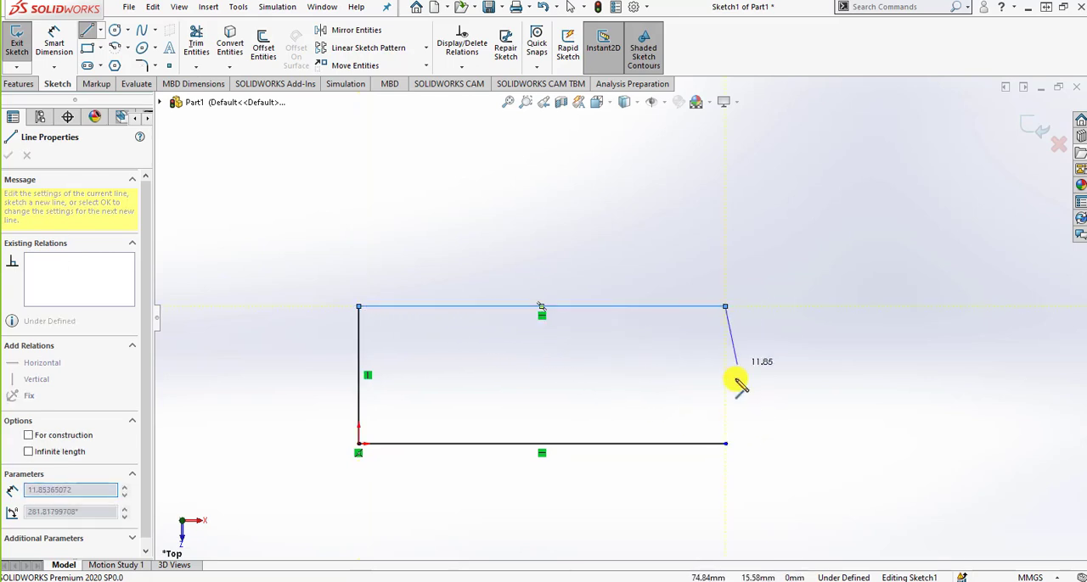
{"action": "left_click", "coordinate": [724, 443]}
Extrude the rectangle as a Blind boss 10 mm deep and accept it from the confirmation corner.
{"action": "left_click", "coordinate": [17, 84]}
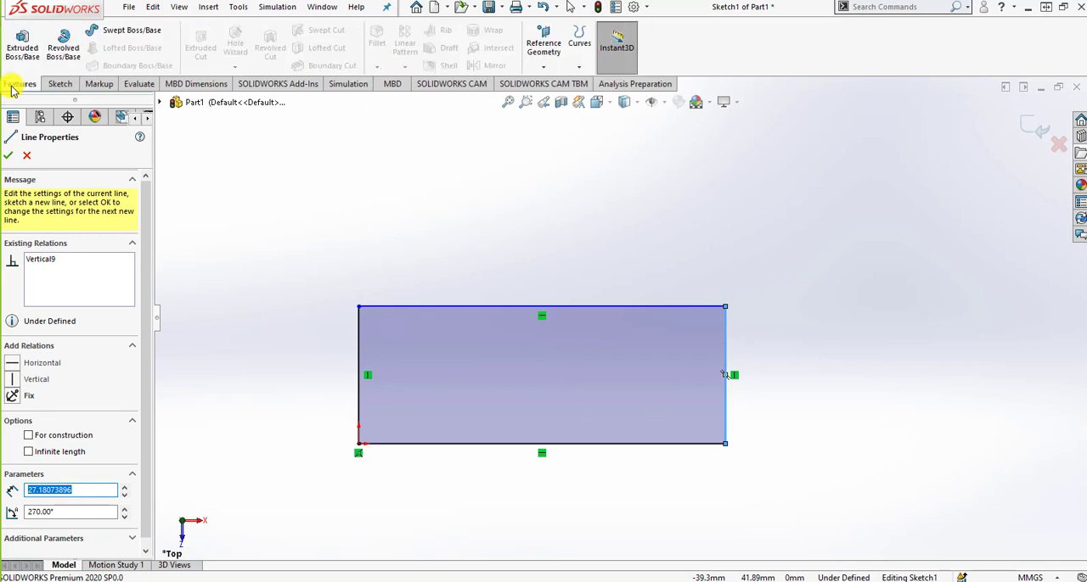
{"action": "left_click", "coordinate": [22, 44]}
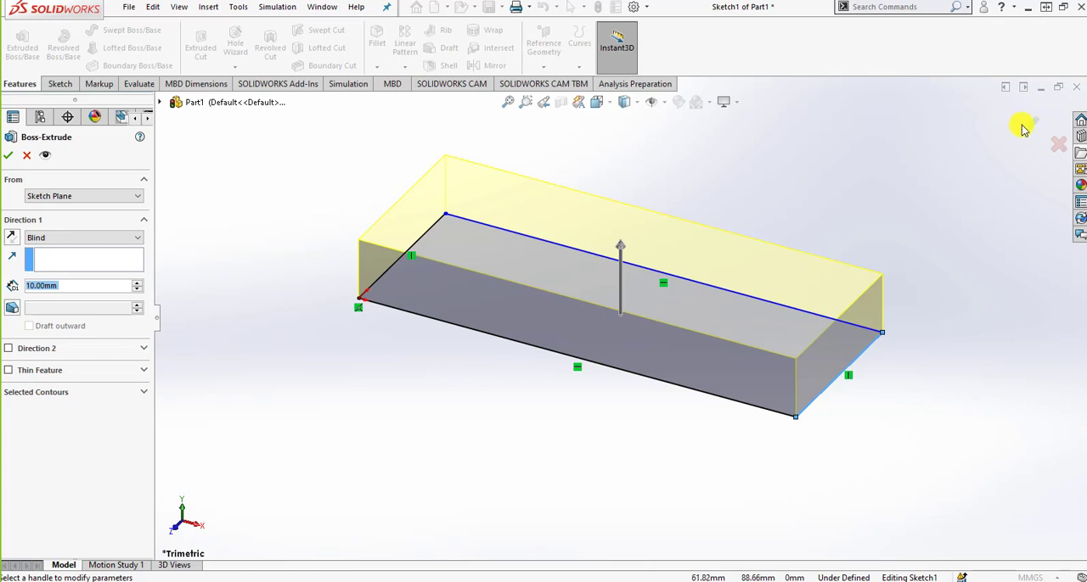
{"action": "left_click", "coordinate": [1024, 124]}
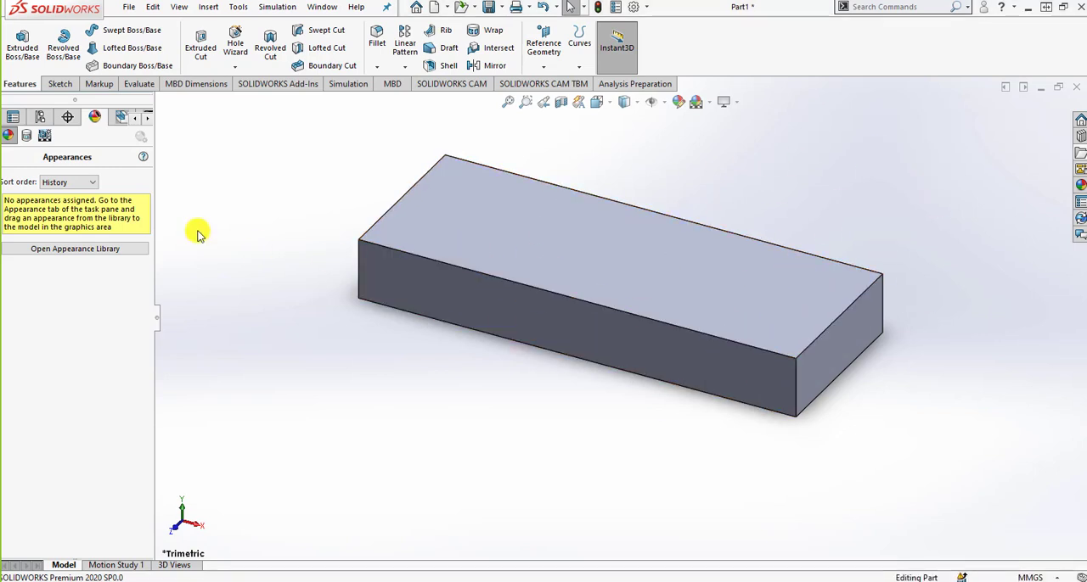
Show the PropertyManager and select the block's top and front faces in turn to examine them.
{"action": "left_click", "coordinate": [13, 116]}
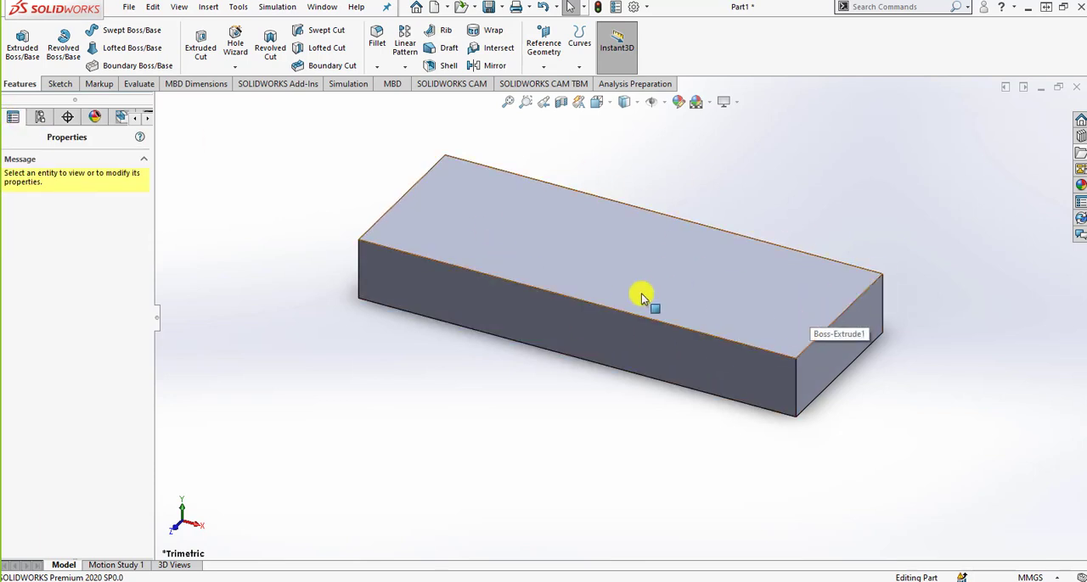
{"action": "left_click", "coordinate": [617, 260]}
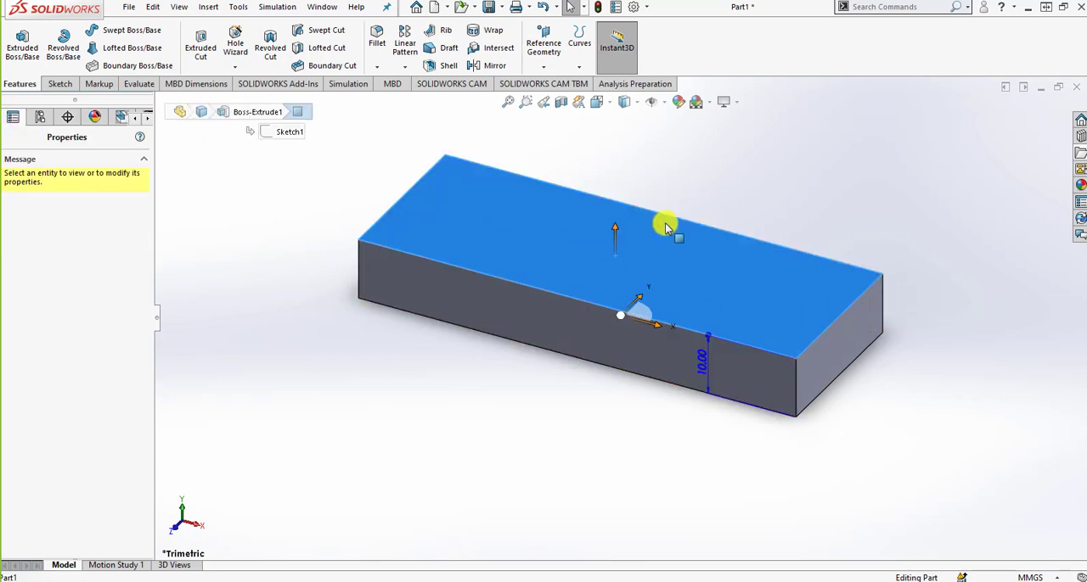
{"action": "key", "text": "Escape"}
{"action": "left_click", "coordinate": [642, 251]}
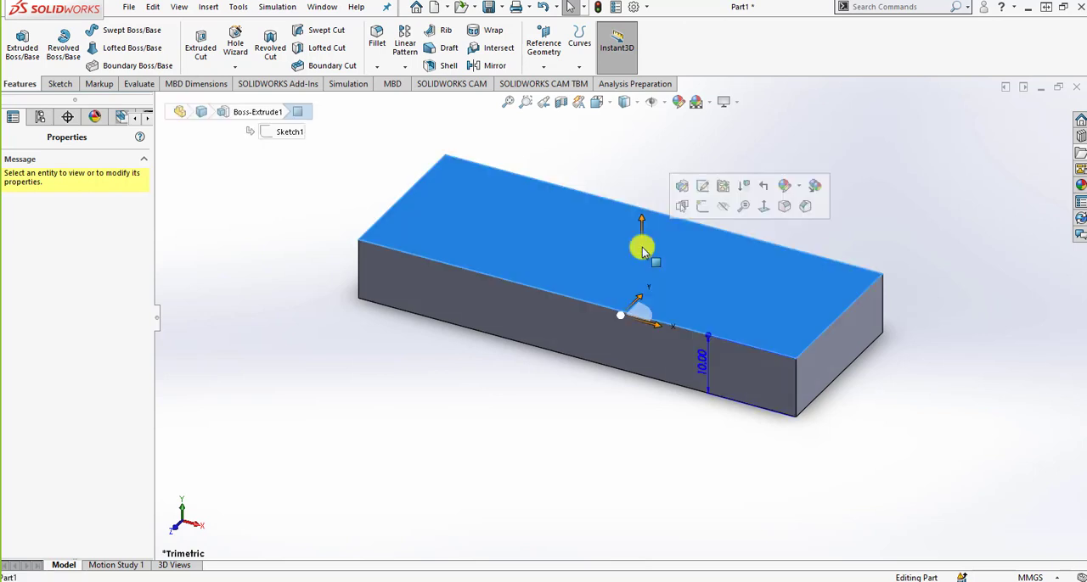
{"action": "left_click", "coordinate": [519, 365]}
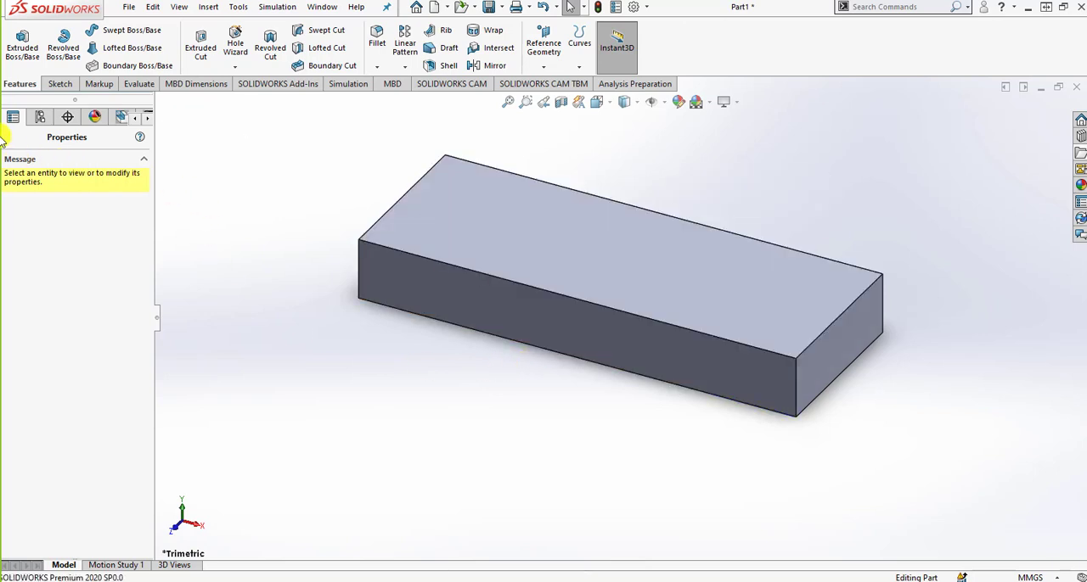
{"action": "left_click", "coordinate": [563, 341]}
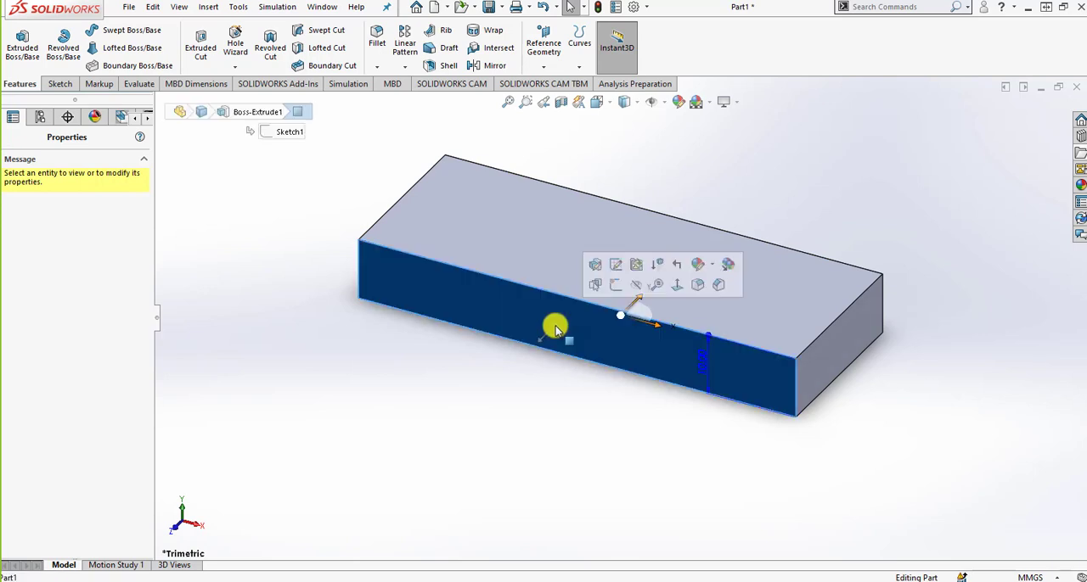
Show the FeatureManager tree, expand Boss-Extrude1 to its sketch, and select the feature to highlight it on the model.
{"action": "left_click", "coordinate": [134, 117]}
{"action": "left_click", "coordinate": [14, 117]}
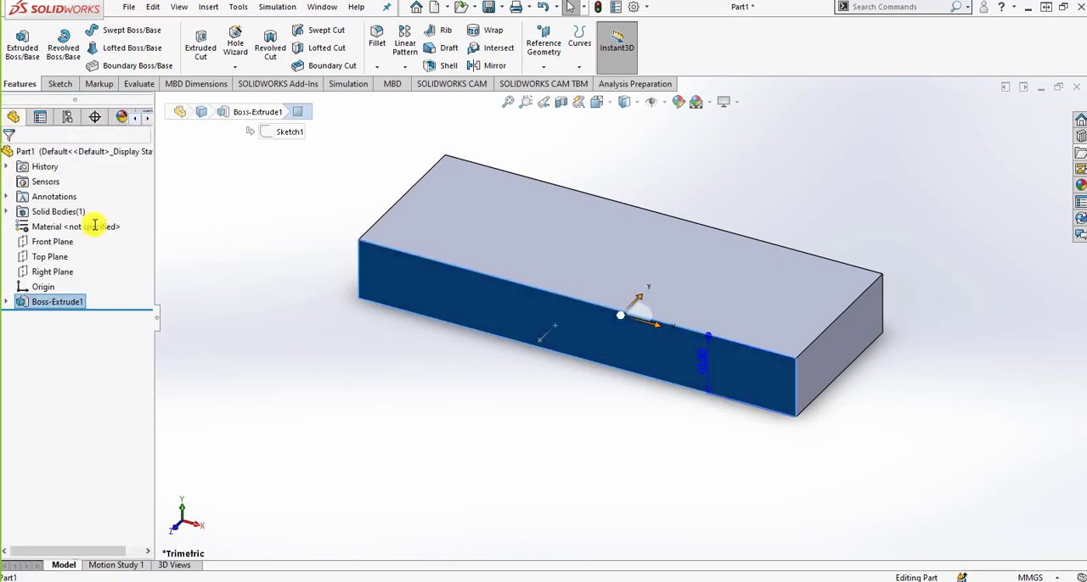
{"action": "left_click", "coordinate": [56, 302]}
{"action": "left_click", "coordinate": [9, 303]}
{"action": "left_click", "coordinate": [56, 303]}
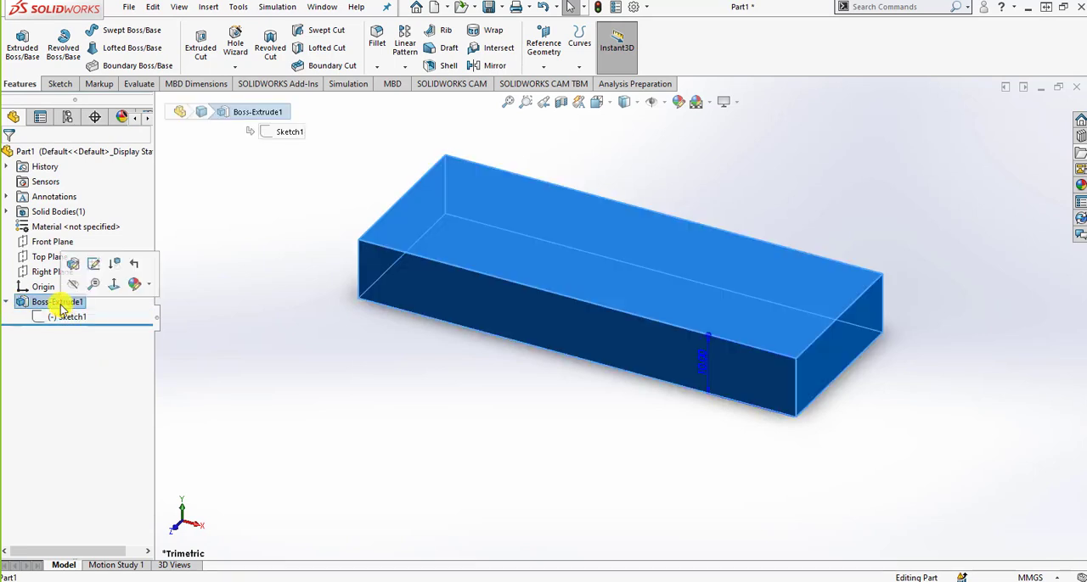
{"action": "left_click", "coordinate": [499, 394]}
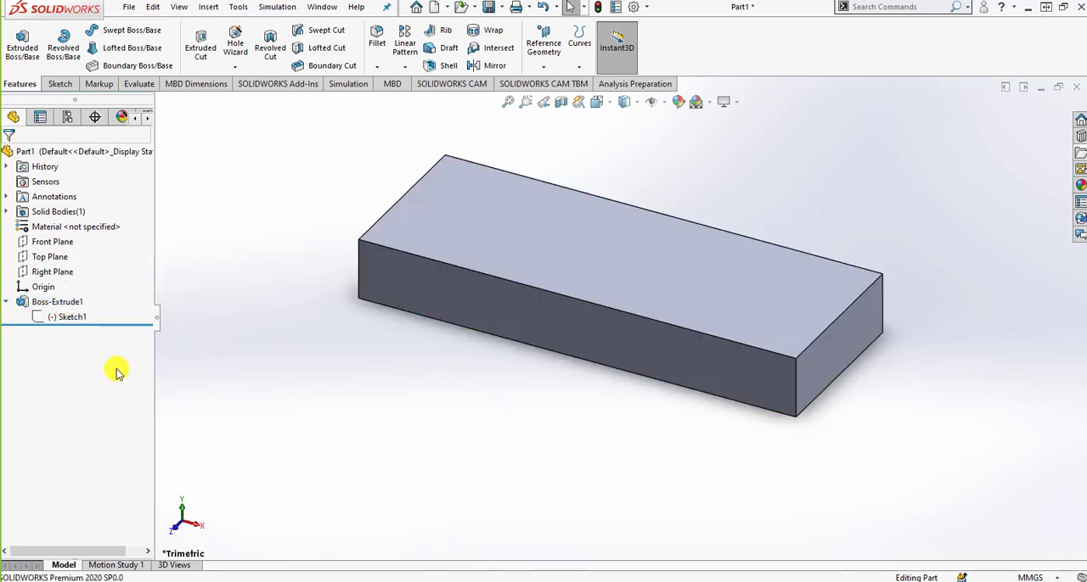
Edit Sketch1 of Boss-Extrude1, reshape the rectangle by its corners to about 53 by 32 mm, and exit the sketch.
{"action": "left_click", "coordinate": [71, 317]}
{"action": "left_click", "coordinate": [82, 273]}
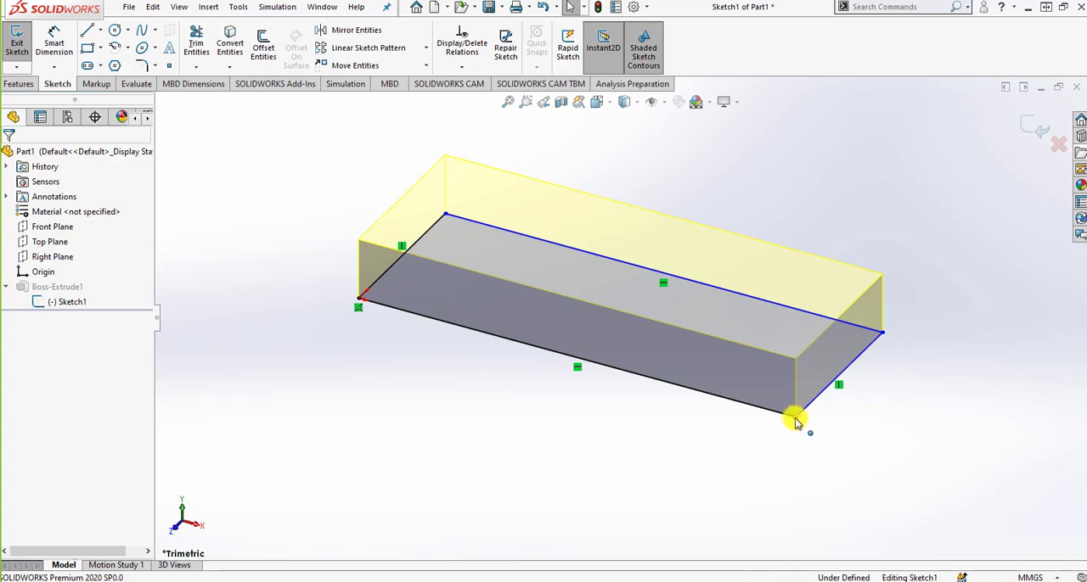
{"action": "left_click_drag", "start_coordinate": [796, 416], "coordinate": [667, 380]}
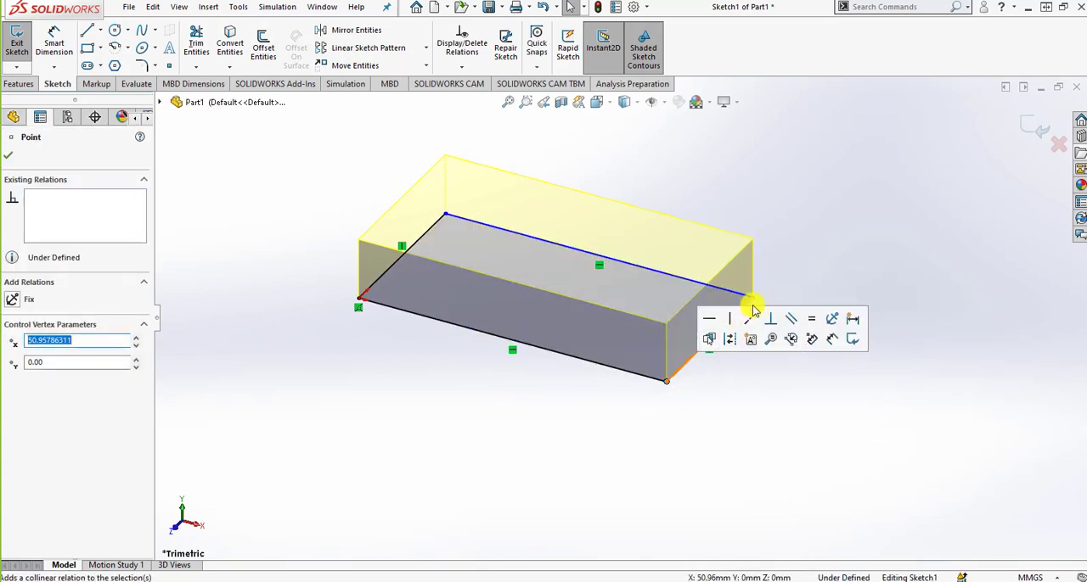
{"action": "mouse_move", "coordinate": [750, 297]}
{"action": "left_mouse_down"}
{"action": "mouse_move", "coordinate": [725, 316]}
{"action": "mouse_move", "coordinate": [779, 287]}
{"action": "left_mouse_up"}
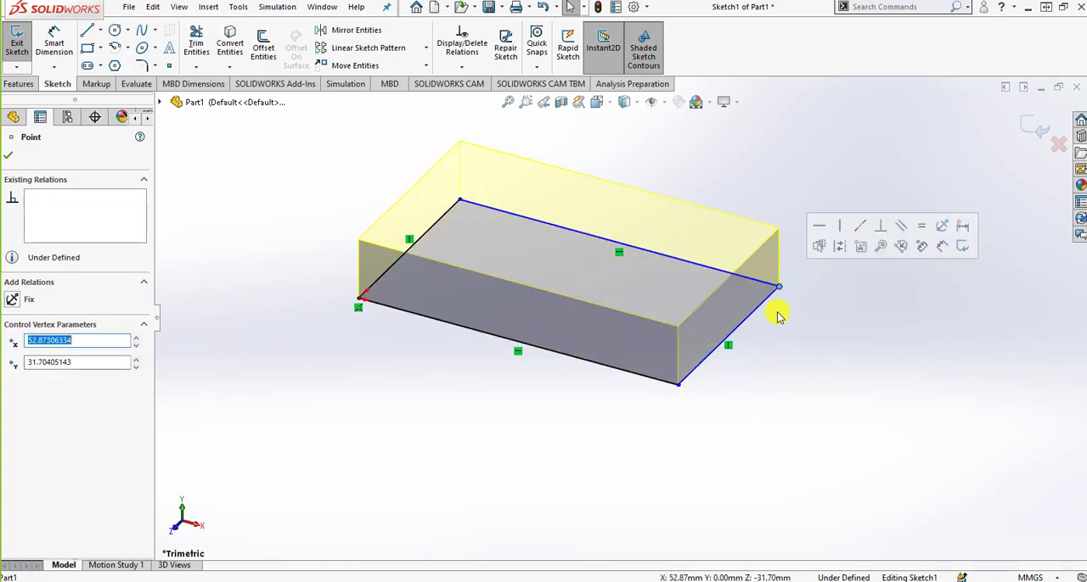
{"action": "left_click", "coordinate": [8, 155]}
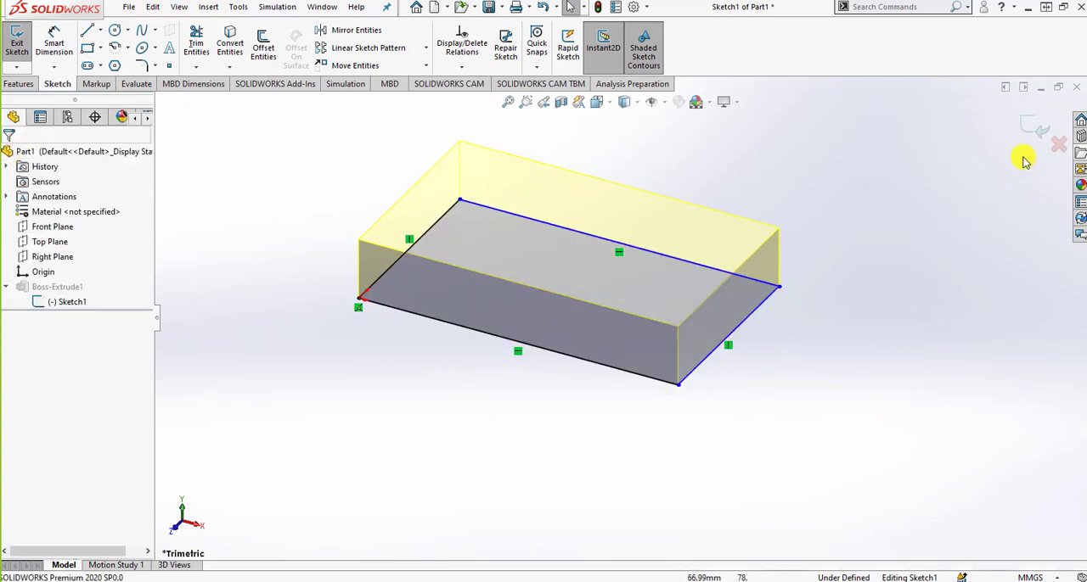
{"action": "left_click", "coordinate": [1035, 128]}
{"action": "left_click", "coordinate": [611, 230]}
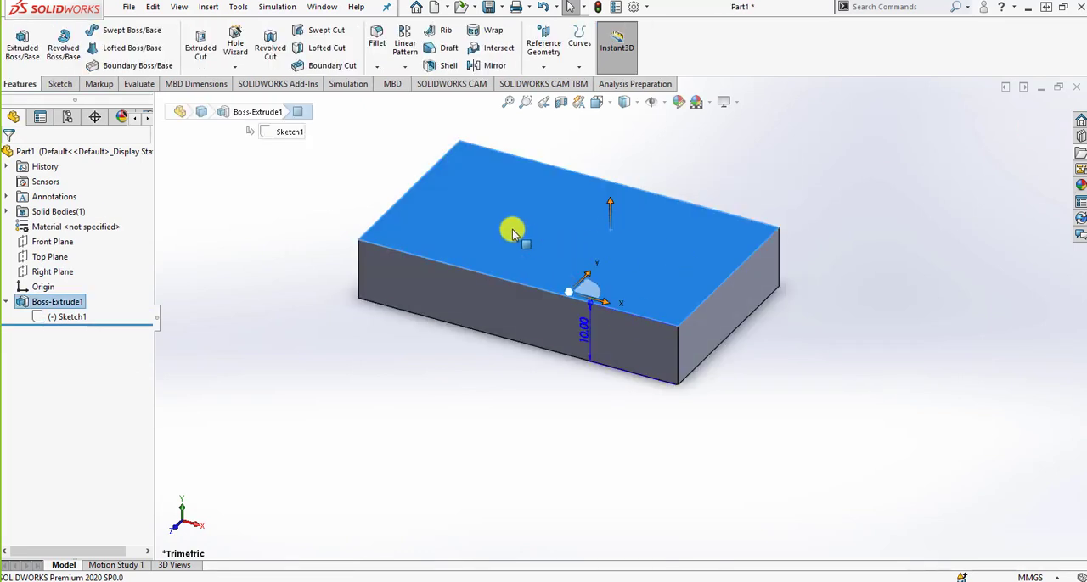
{"action": "left_click", "coordinate": [508, 340]}
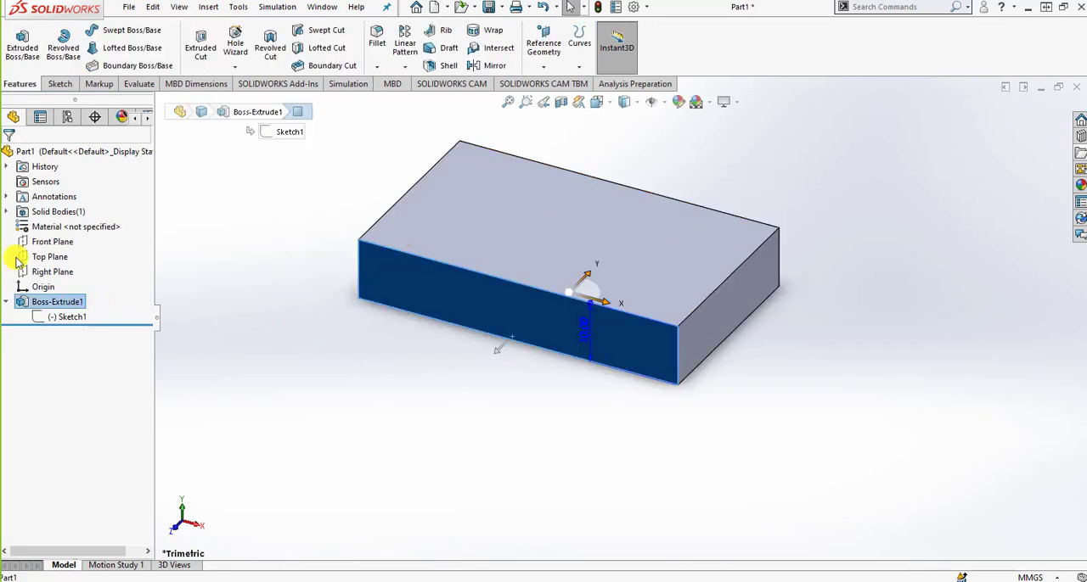
Select the Top Plane and enlarge its displayed outline beyond the block's base.
{"action": "left_click", "coordinate": [44, 256]}
{"action": "middle_click_drag", "start_coordinate": [535, 472], "coordinate": [569, 386]}
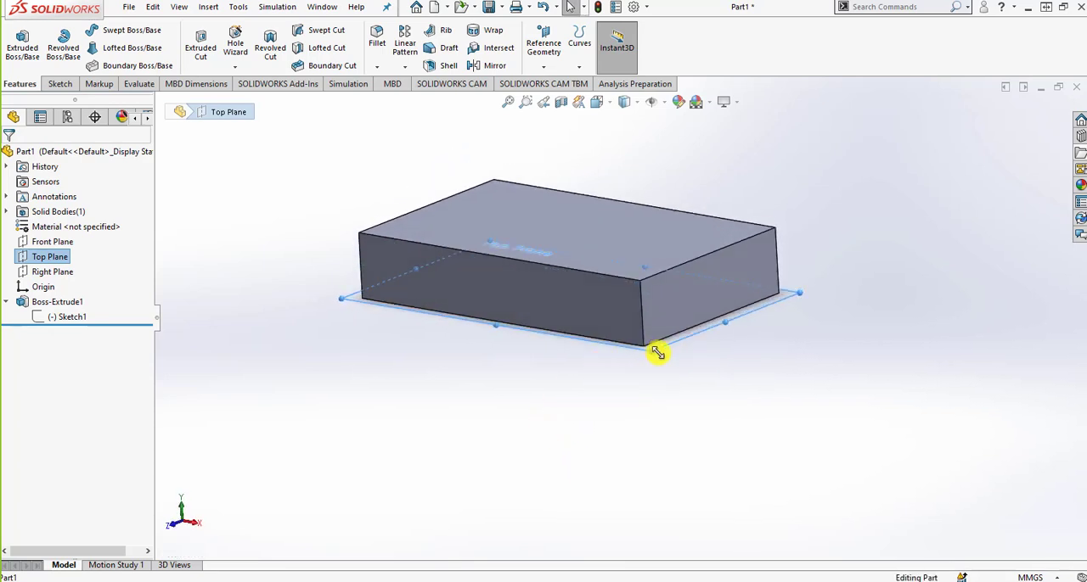
{"action": "mouse_move", "coordinate": [658, 352]}
{"action": "left_mouse_down"}
{"action": "mouse_move", "coordinate": [827, 487]}
{"action": "mouse_move", "coordinate": [575, 333]}
{"action": "mouse_move", "coordinate": [750, 498]}
{"action": "mouse_move", "coordinate": [642, 348]}
{"action": "mouse_move", "coordinate": [701, 444]}
{"action": "mouse_move", "coordinate": [663, 359]}
{"action": "left_mouse_up"}
{"action": "middle_click_drag", "start_coordinate": [662, 359], "coordinate": [596, 353]}
{"action": "middle_click_drag", "start_coordinate": [322, 319], "coordinate": [476, 399]}
{"action": "left_click", "coordinate": [60, 84]}
{"action": "left_click", "coordinate": [115, 31]}
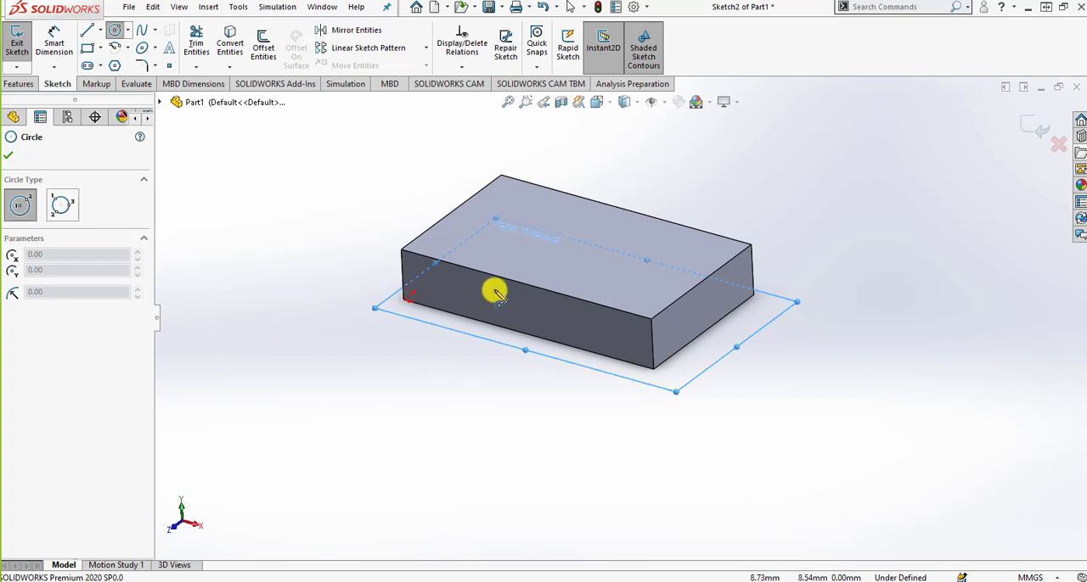
{"action": "middle_click_drag", "start_coordinate": [636, 371], "coordinate": [772, 296]}
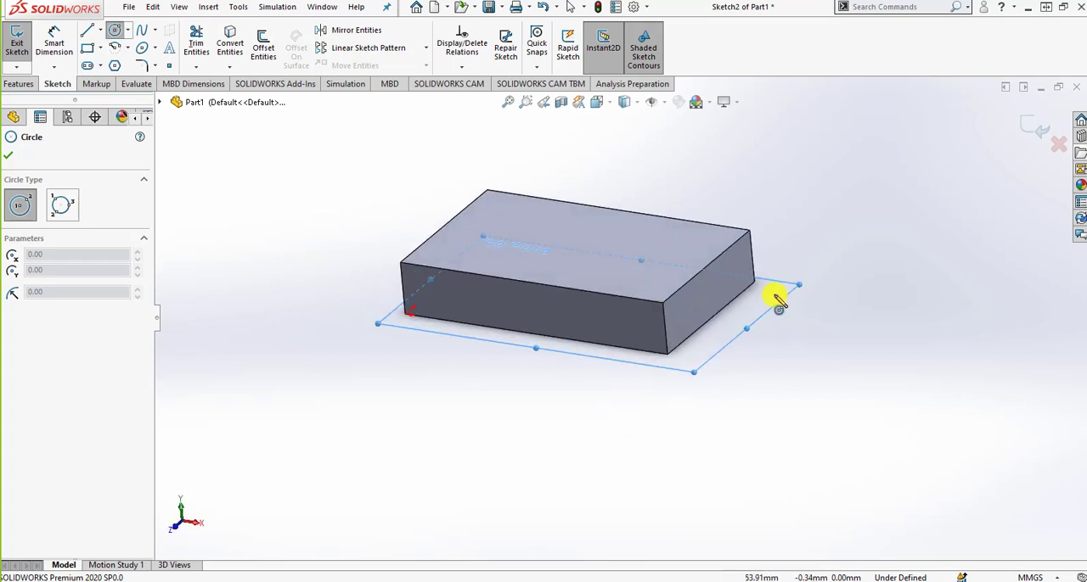
{"action": "left_click", "coordinate": [1058, 145]}
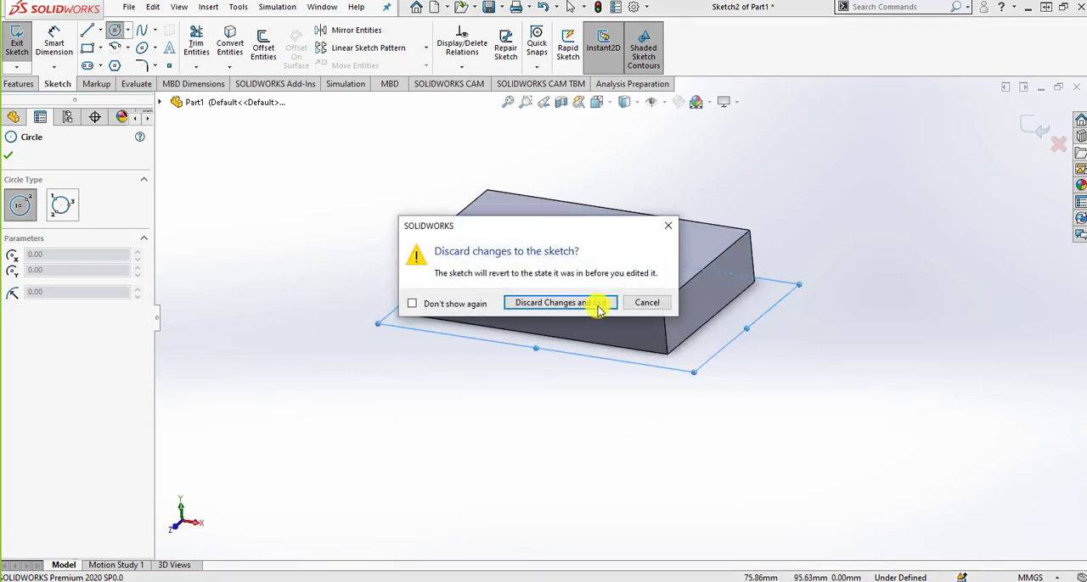
{"action": "left_click", "coordinate": [580, 304]}
Start a sketch on the block's top face, view it from the top, and draw a central circle of about 6.29 mm radius.
{"action": "left_click", "coordinate": [587, 238]}
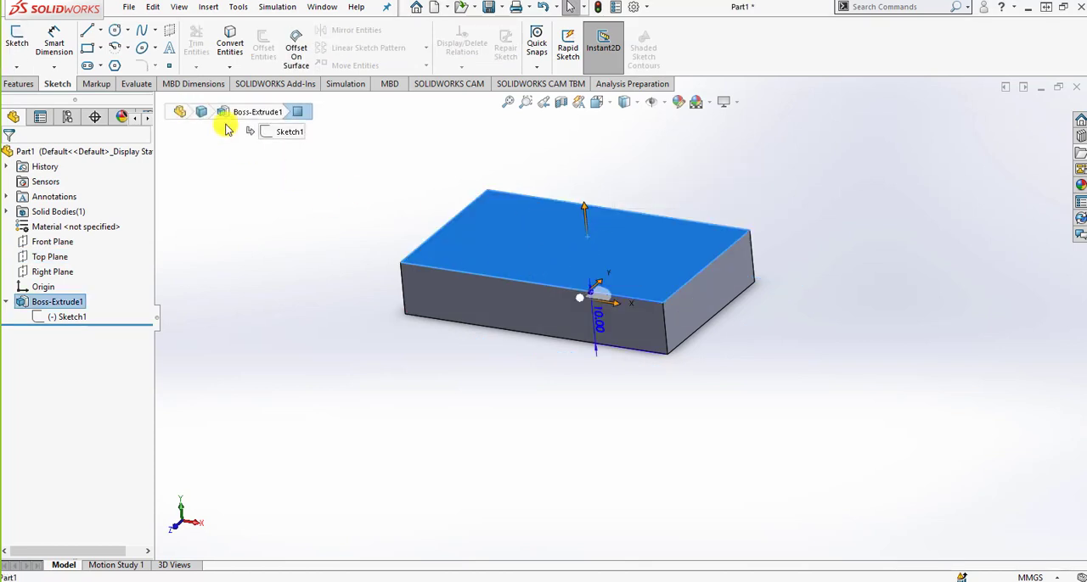
{"action": "left_click", "coordinate": [126, 32]}
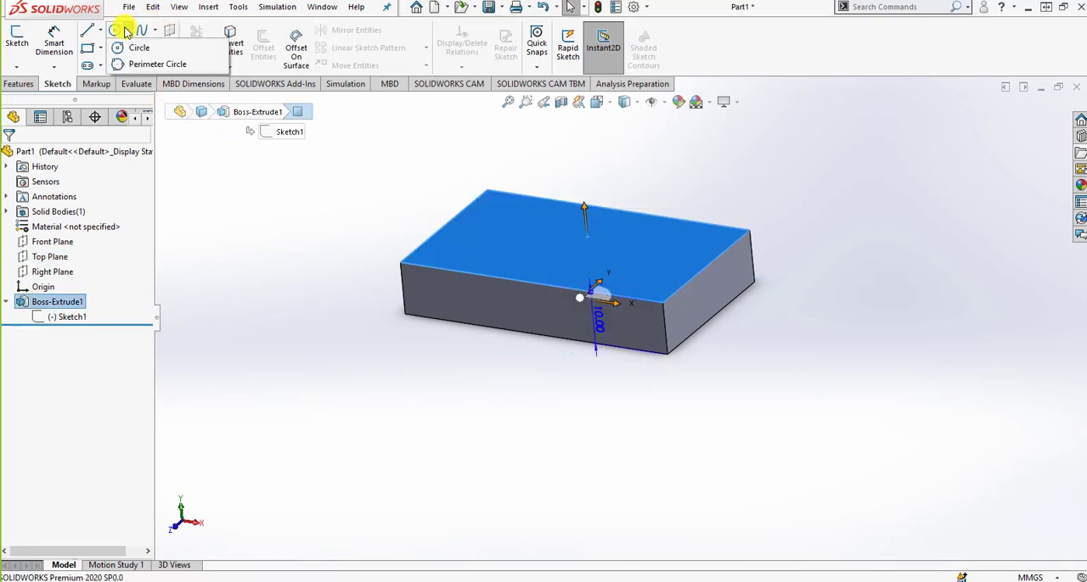
{"action": "left_click", "coordinate": [136, 48]}
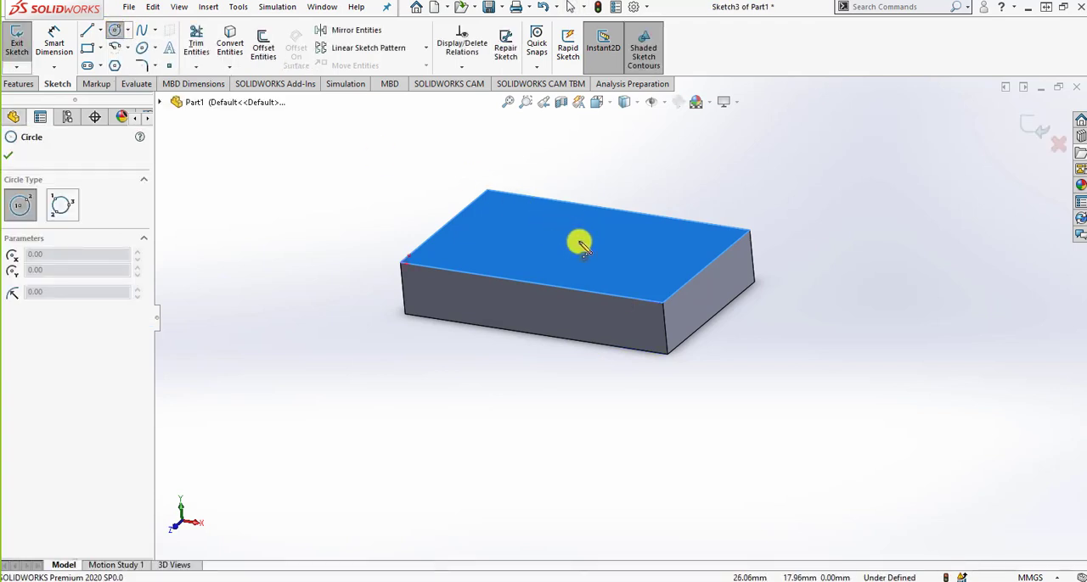
{"action": "left_click", "coordinate": [604, 109]}
{"action": "left_click", "coordinate": [761, 201]}
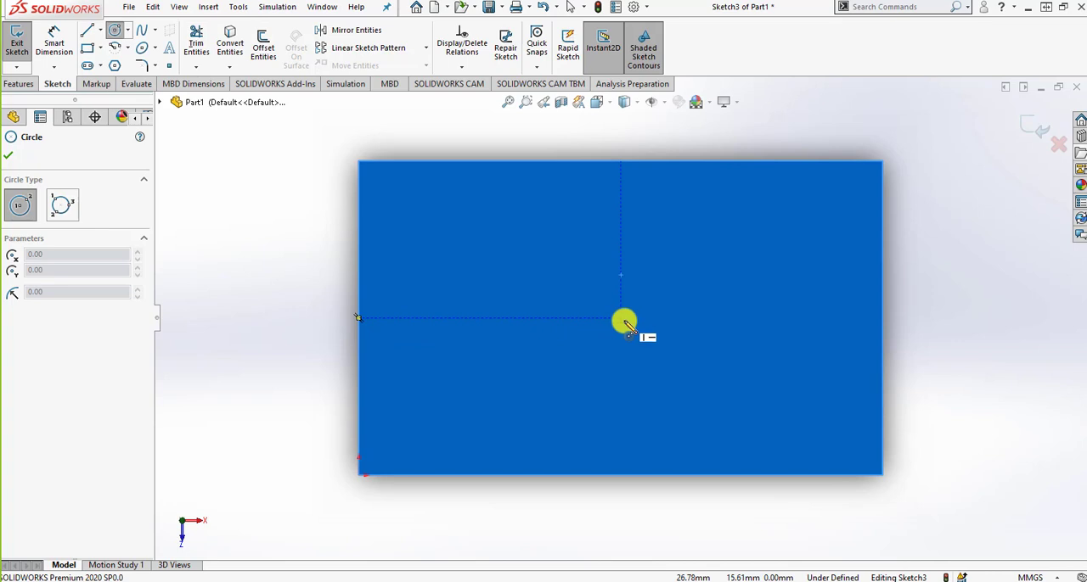
{"action": "left_click", "coordinate": [624, 323]}
{"action": "left_click", "coordinate": [637, 257]}
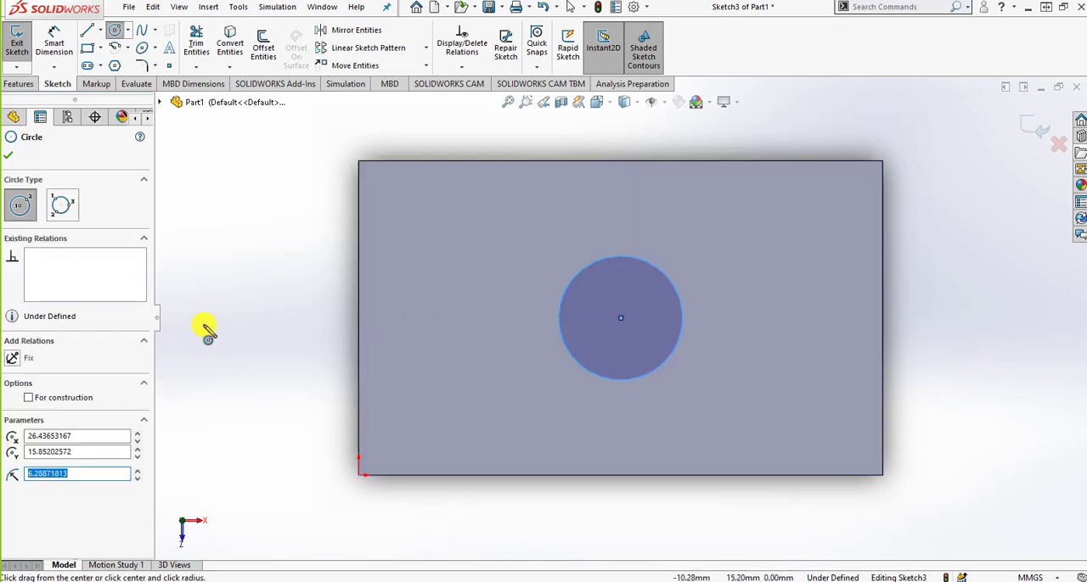
Cut-extrude the circle from the block's top face to a blind depth of 4 mm.
{"action": "middle_click_drag", "start_coordinate": [402, 359], "coordinate": [420, 226]}
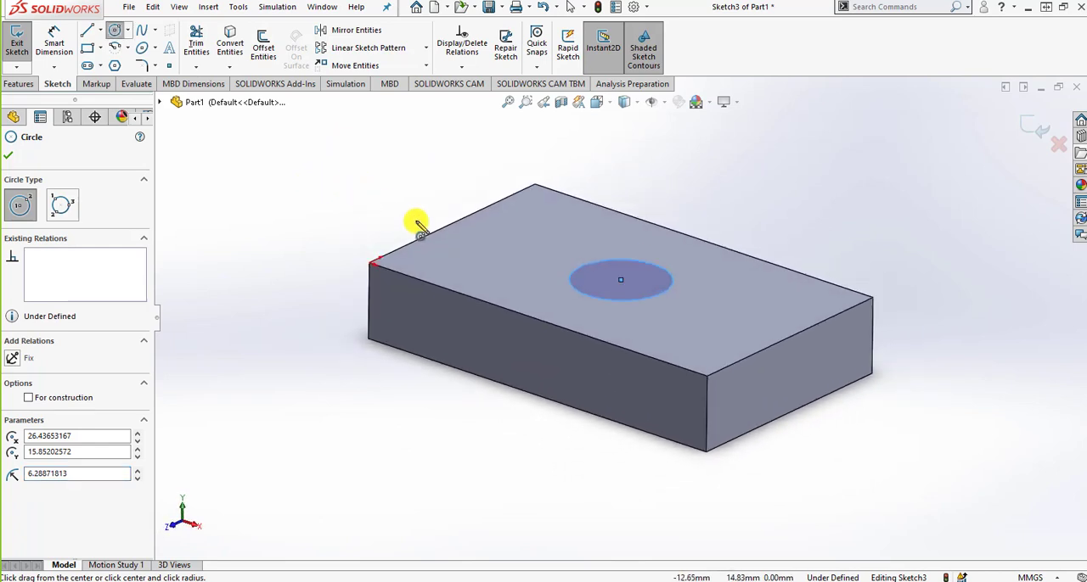
{"action": "left_click", "coordinate": [19, 83]}
{"action": "left_click", "coordinate": [64, 44]}
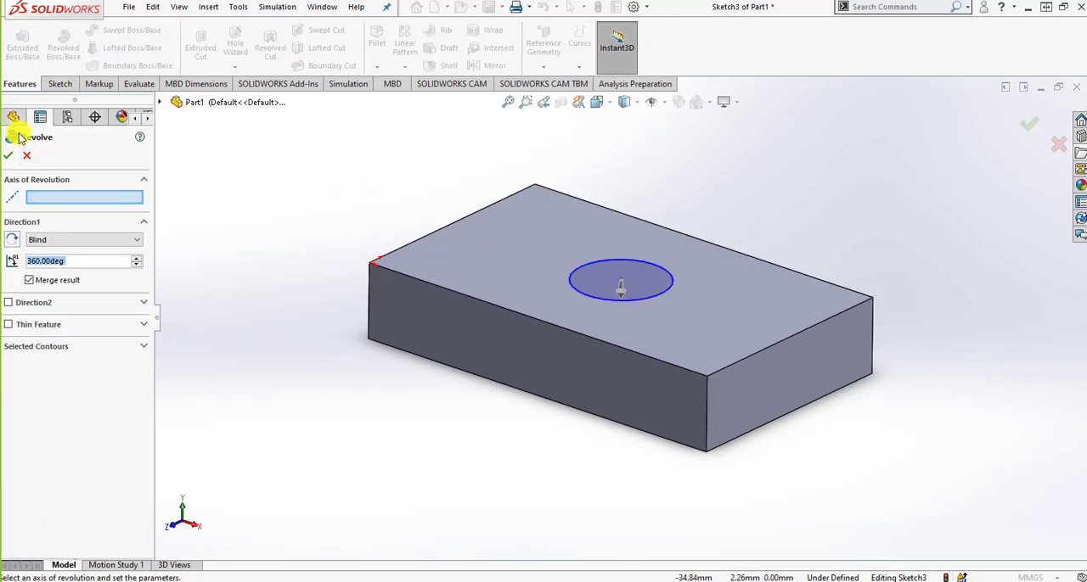
{"action": "left_click", "coordinate": [27, 156]}
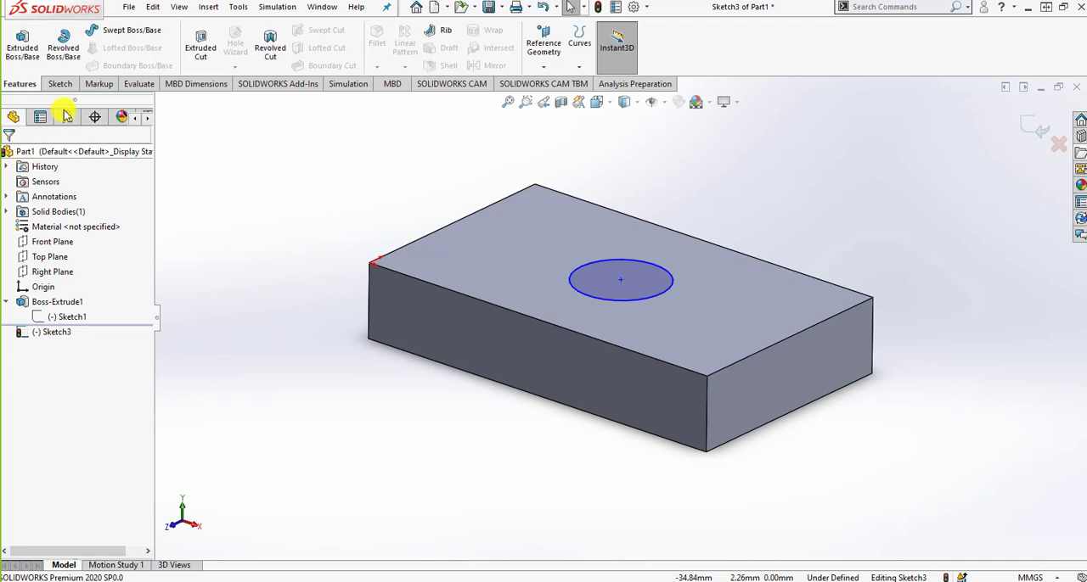
{"action": "left_click", "coordinate": [210, 46]}
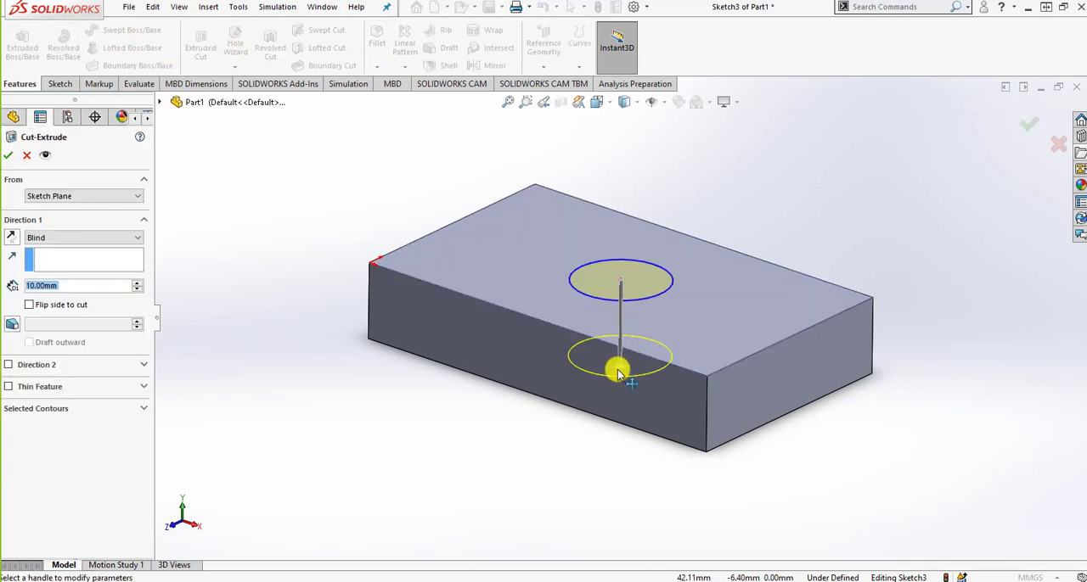
{"action": "left_click_drag", "start_coordinate": [618, 373], "coordinate": [621, 319]}
{"action": "middle_click_drag", "start_coordinate": [674, 351], "coordinate": [732, 339]}
{"action": "left_click", "coordinate": [1029, 125]}
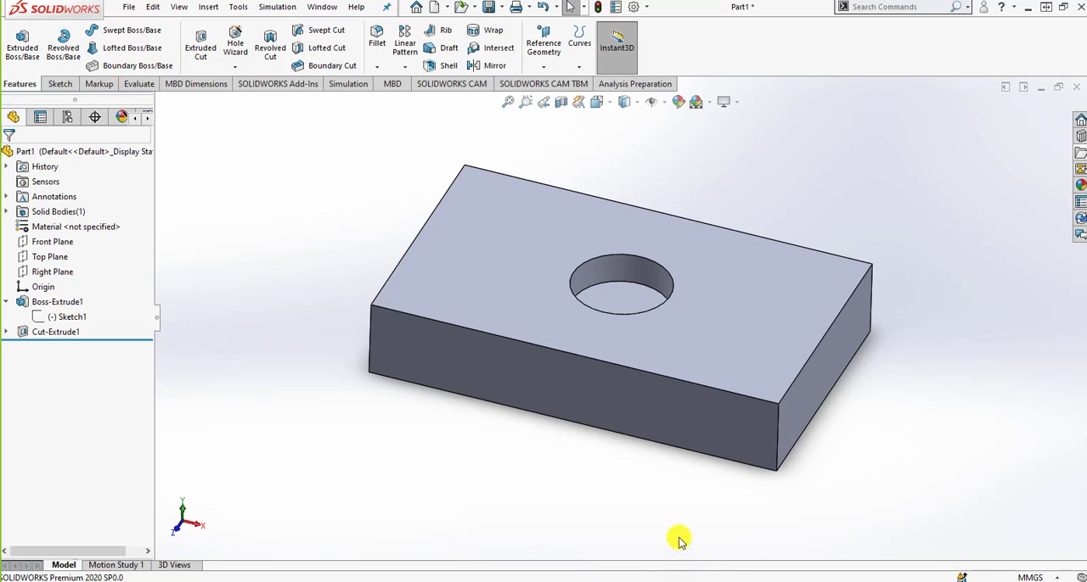
Select the block's top face, open the circular cut's feature definition to review its settings, and close it.
{"action": "left_click", "coordinate": [732, 359]}
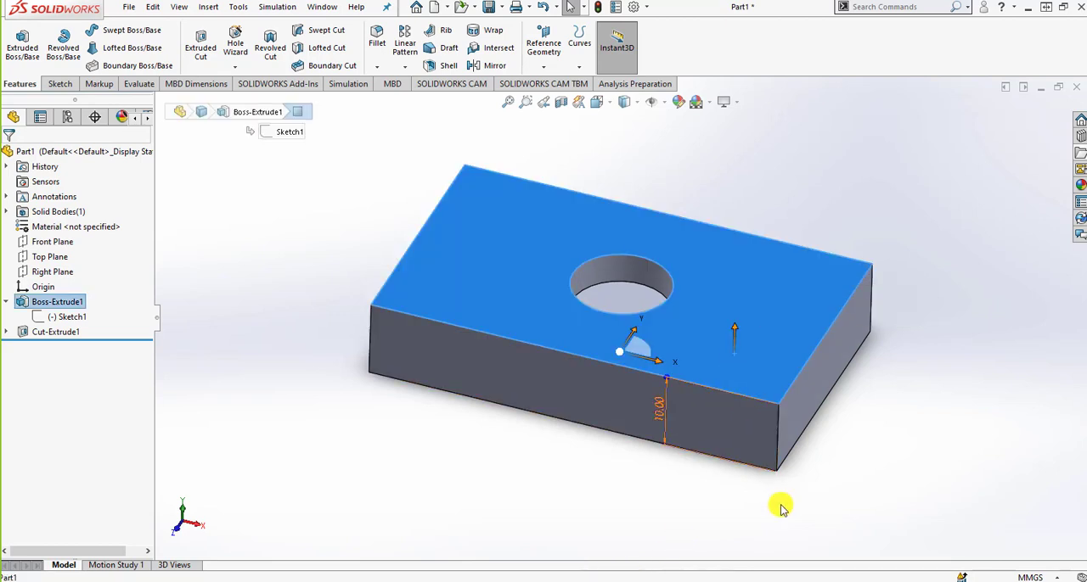
{"action": "left_click", "coordinate": [56, 332]}
{"action": "left_click", "coordinate": [61, 297]}
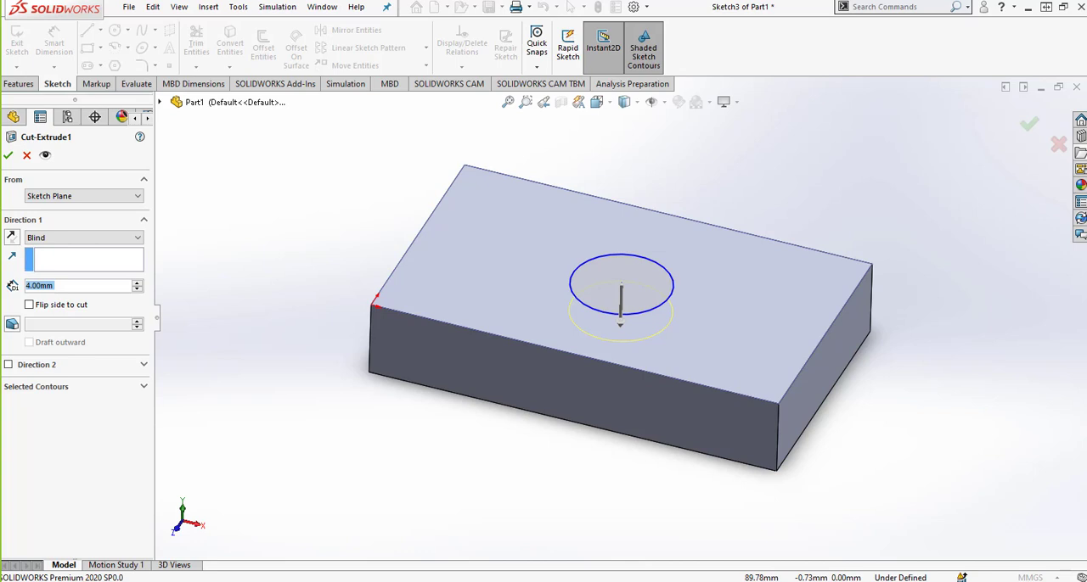
{"action": "left_click", "coordinate": [9, 153]}
Show Motion Study 1, open the Animation Wizard to examine its animation types, and cancel it.
{"action": "left_click", "coordinate": [123, 565]}
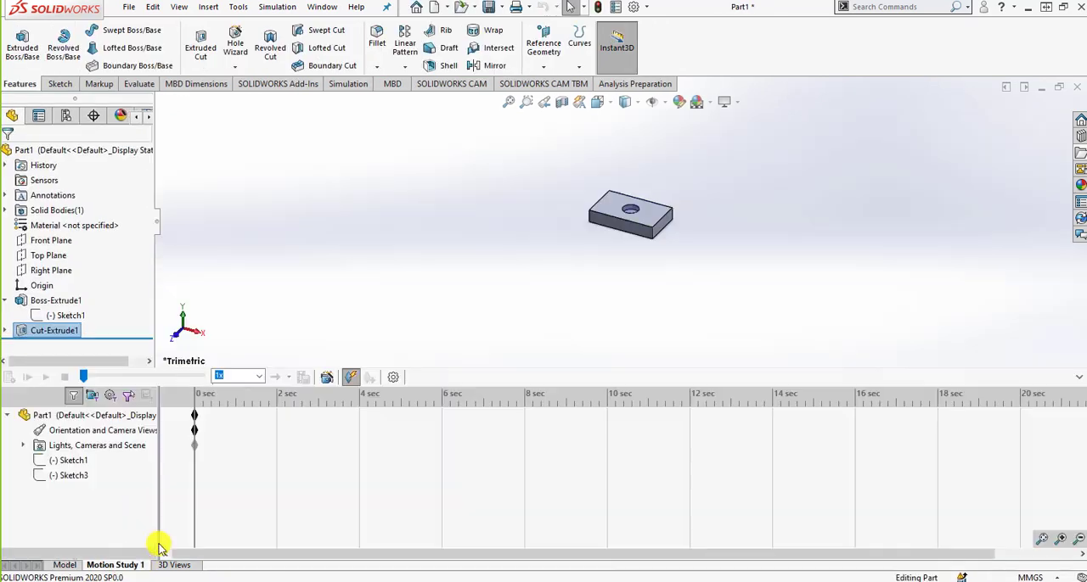
{"action": "middle_click_drag", "start_coordinate": [745, 170], "coordinate": [572, 162]}
{"action": "scroll", "coordinate": [570, 159], "scroll_direction": "down", "scroll_amount": 1}
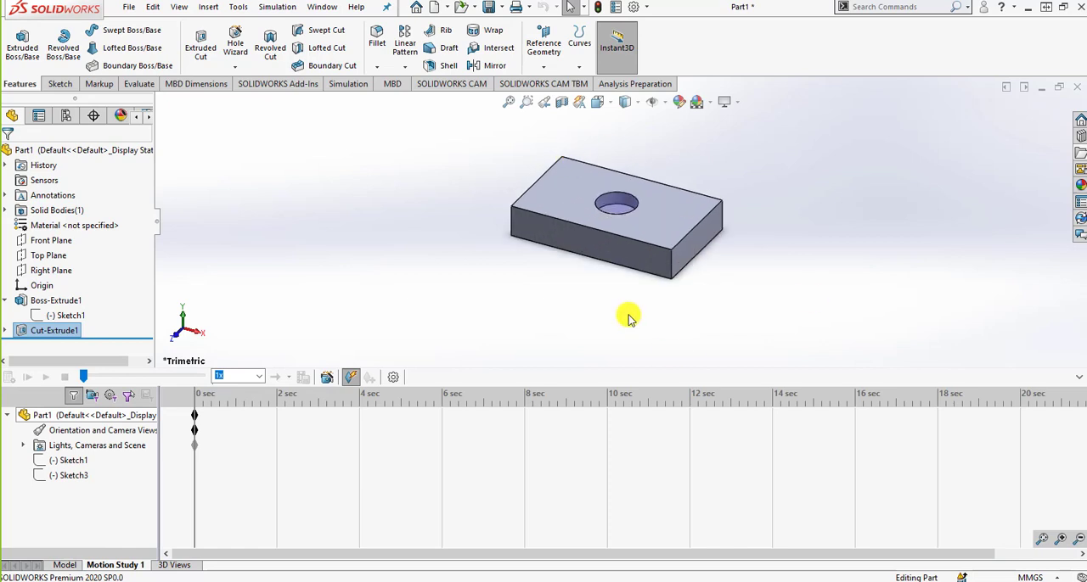
{"action": "left_click", "coordinate": [330, 377]}
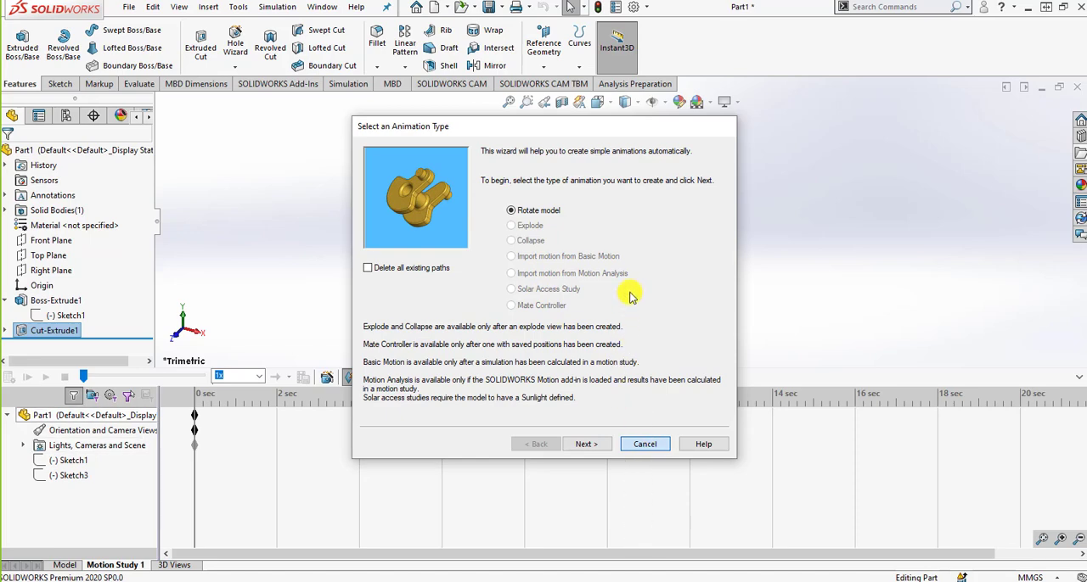
{"action": "left_click", "coordinate": [327, 377]}
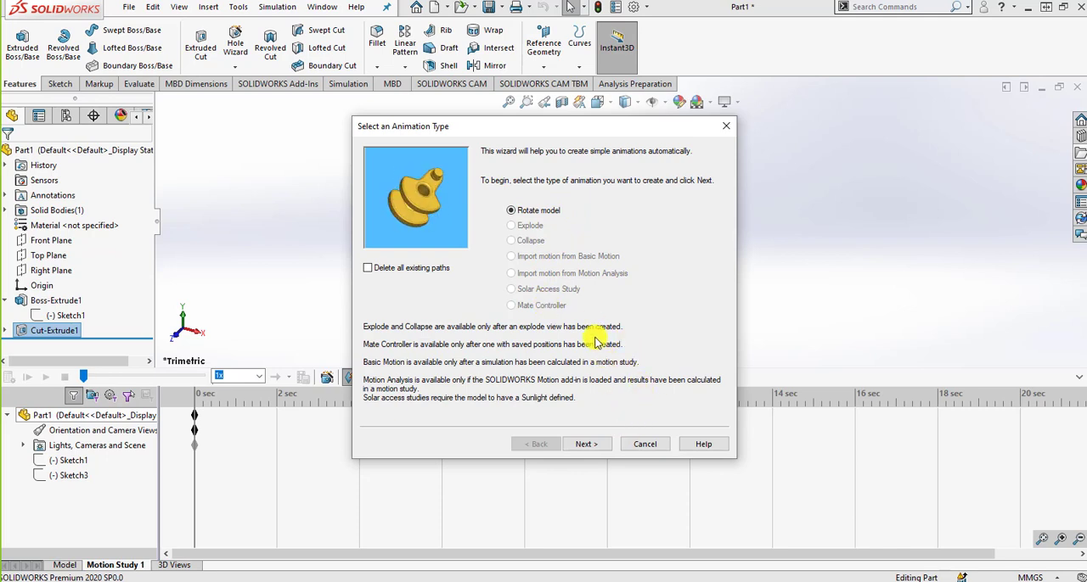
{"action": "left_click", "coordinate": [649, 444]}
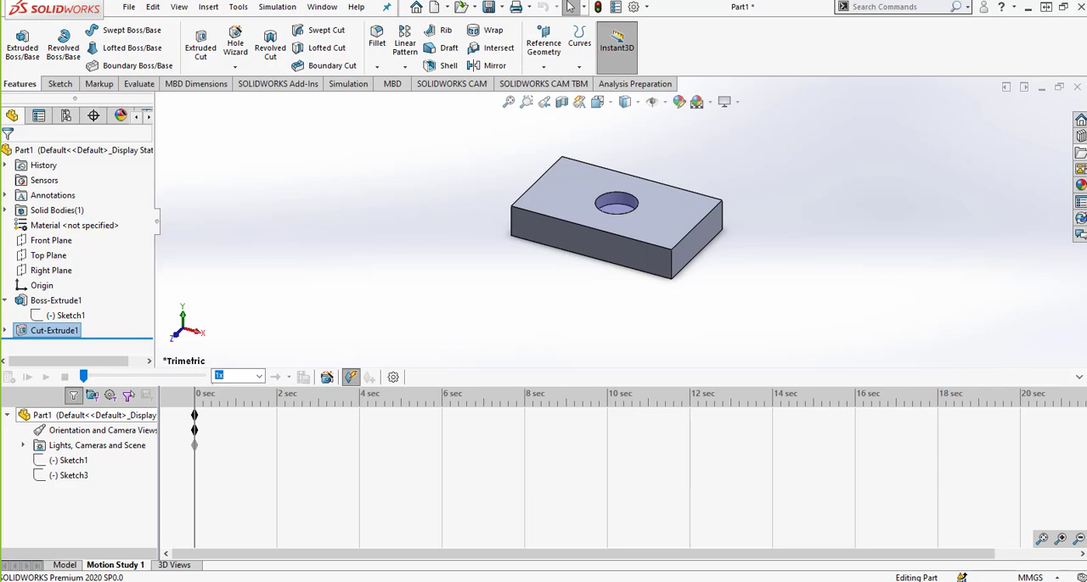
{"action": "left_click_drag", "start_coordinate": [1085, 24], "coordinate": [338, 26]}
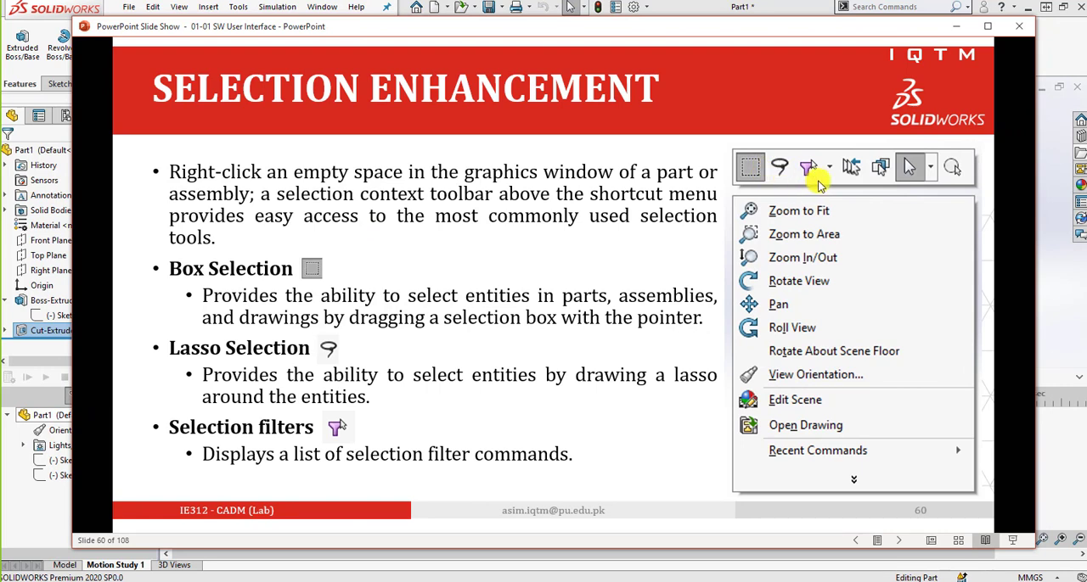
{"action": "left_click", "coordinate": [594, 268]}
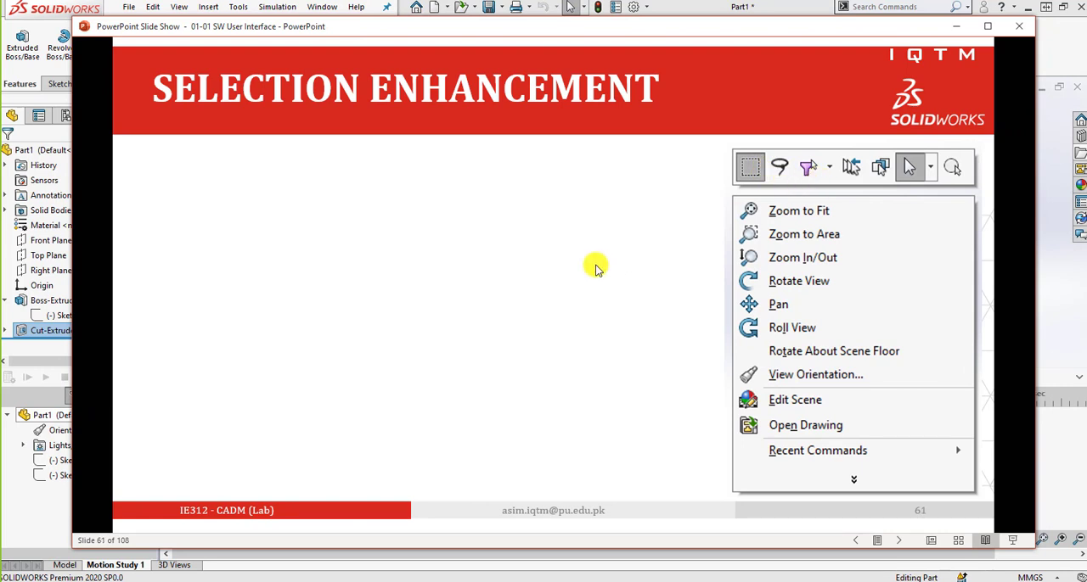
{"action": "left_click", "coordinate": [596, 266]}
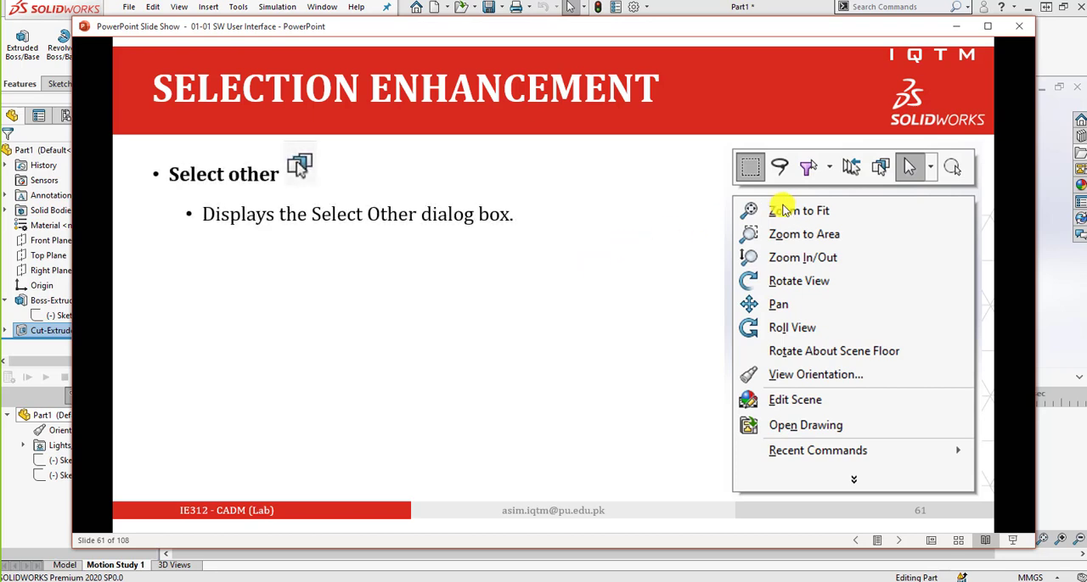
{"action": "left_click", "coordinate": [652, 211]}
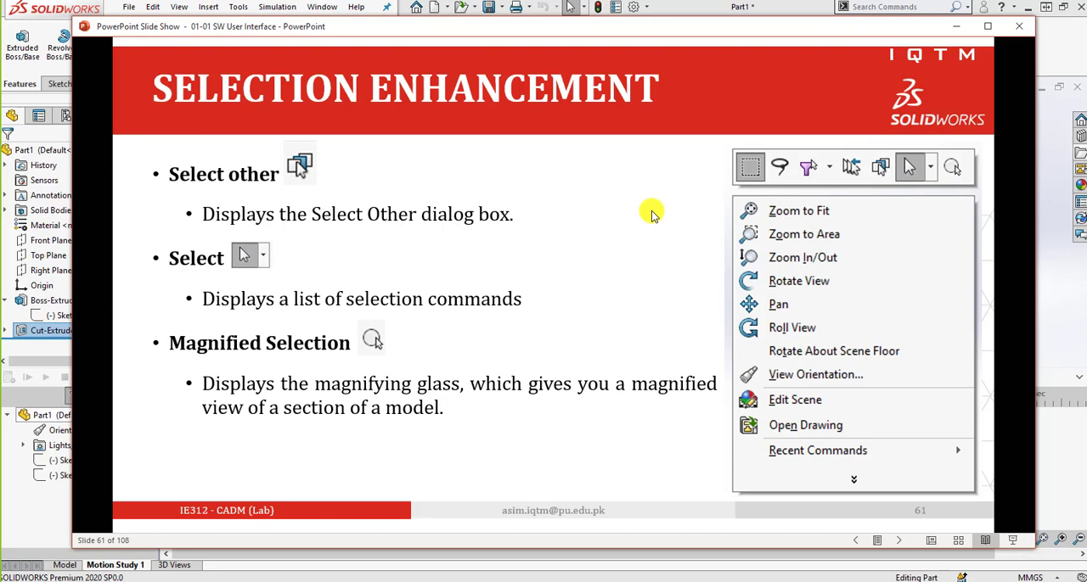
{"action": "left_click_drag", "start_coordinate": [781, 29], "coordinate": [770, 241]}
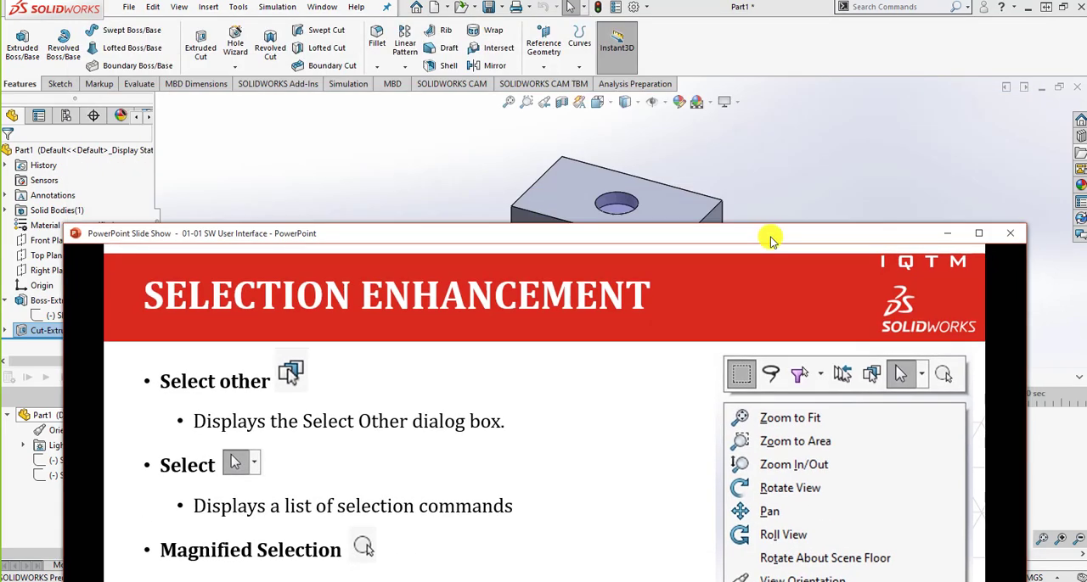
Switch to the SOLIDWORKS model view, inspect the block's front corner with Magnified Selection, and close the magnifying glass.
{"action": "left_click", "coordinate": [417, 153]}
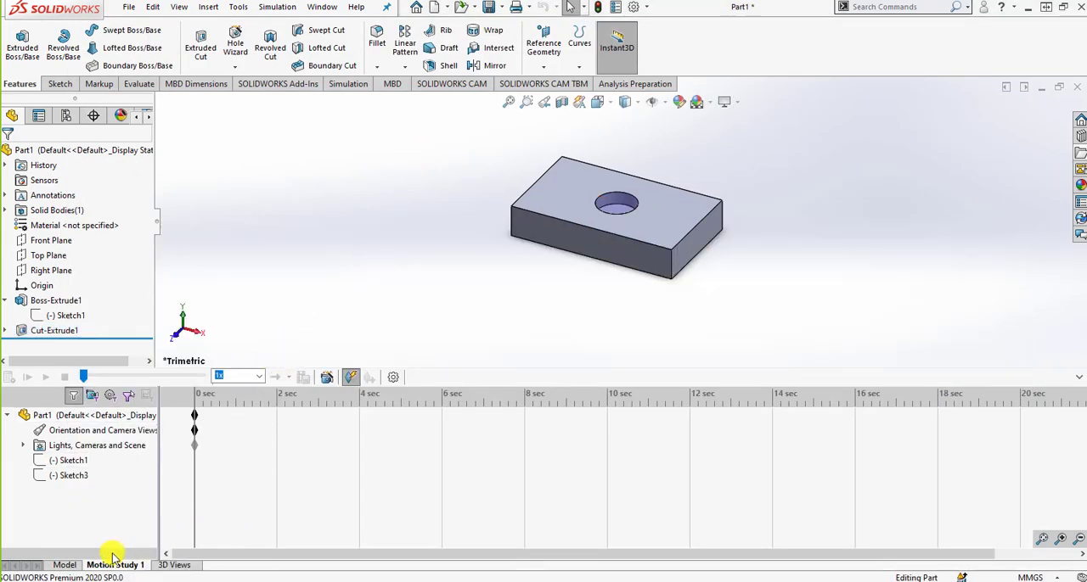
{"action": "left_click", "coordinate": [70, 566]}
{"action": "right_click", "coordinate": [334, 219]}
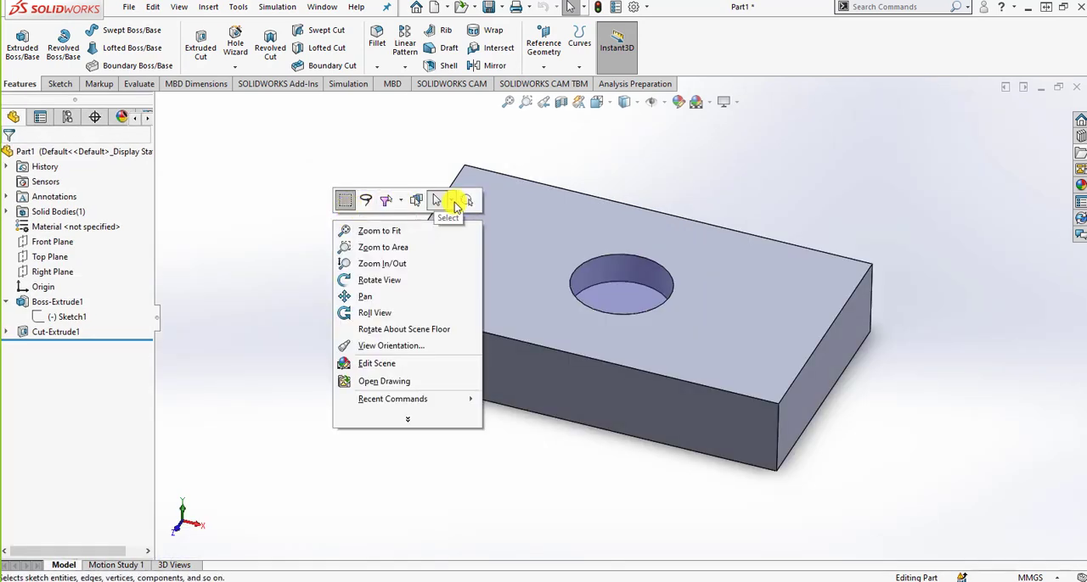
{"action": "left_click", "coordinate": [472, 204]}
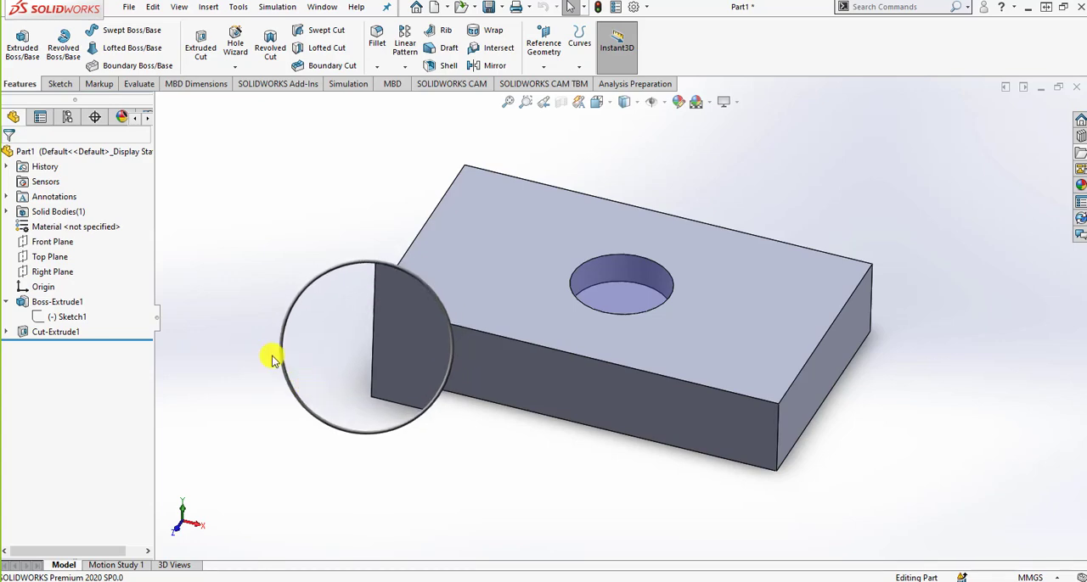
{"action": "right_click", "coordinate": [259, 306]}
{"action": "left_click", "coordinate": [392, 285]}
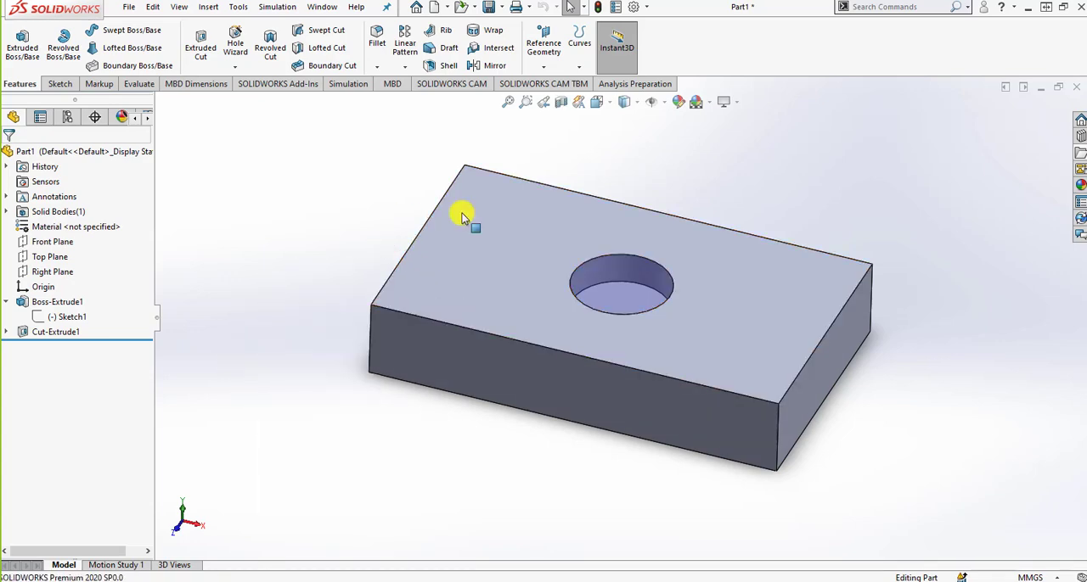
{"action": "left_click", "coordinate": [628, 581]}
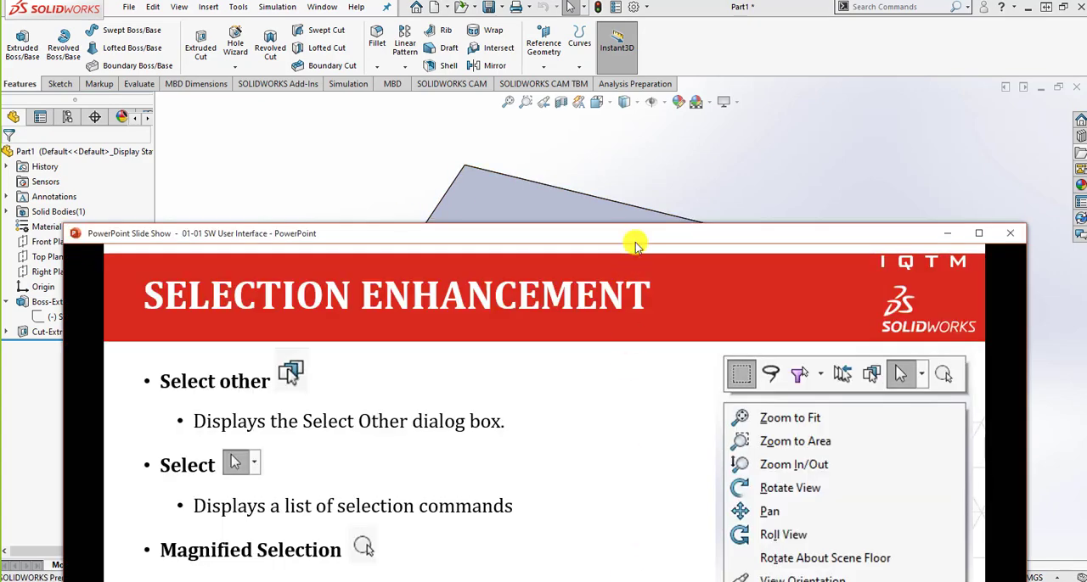
{"action": "left_click_drag", "start_coordinate": [637, 234], "coordinate": [644, 66]}
{"action": "left_click", "coordinate": [652, 239]}
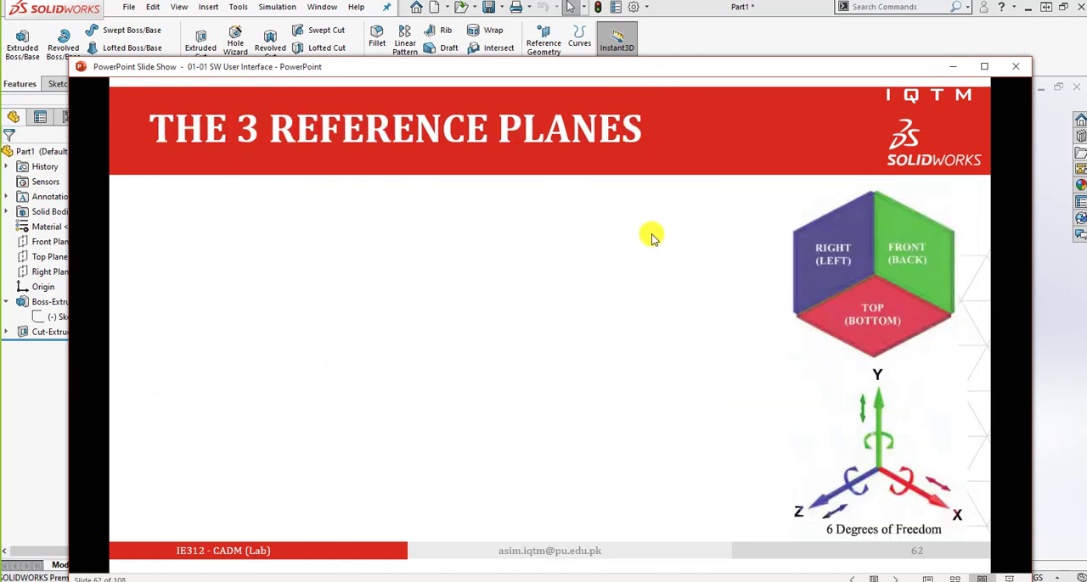
{"action": "left_click", "coordinate": [659, 271]}
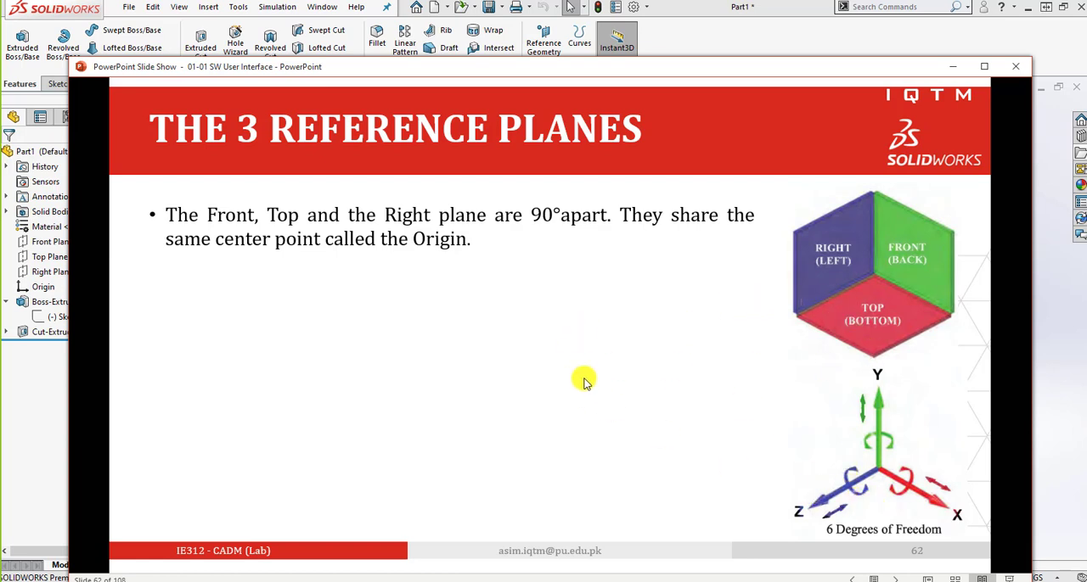
{"action": "left_click", "coordinate": [592, 361]}
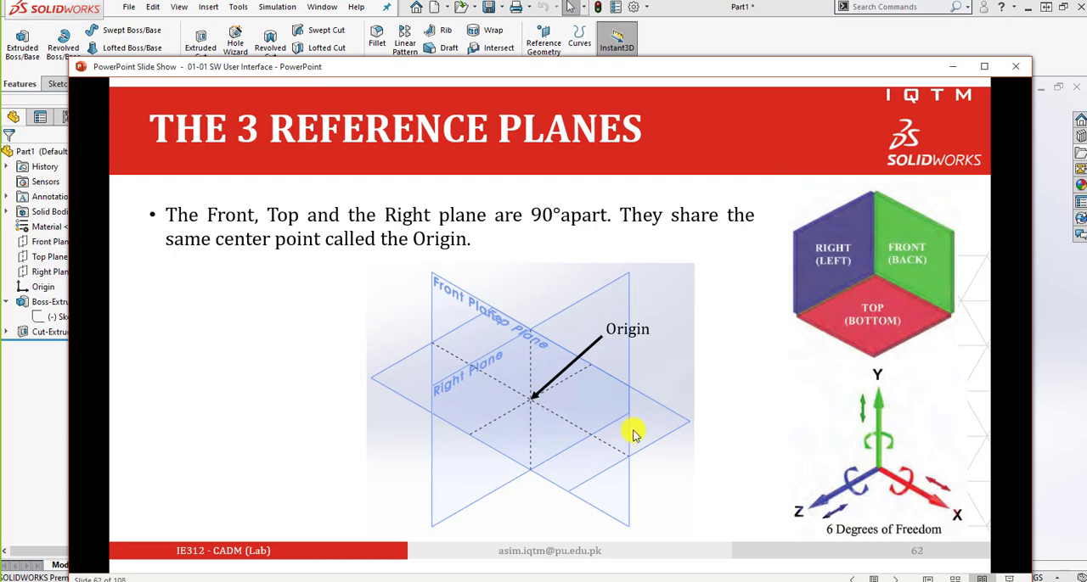
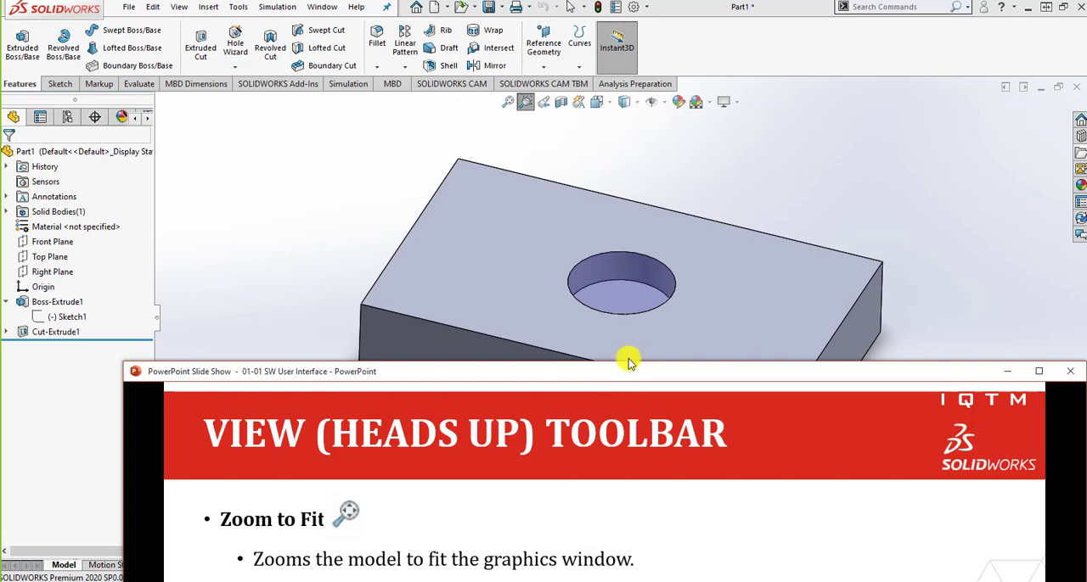
Reposition the slide show, switch to SOLIDWORKS, restore the previous view, and zoom to fit the whole block.
{"action": "left_click_drag", "start_coordinate": [626, 371], "coordinate": [612, 130]}
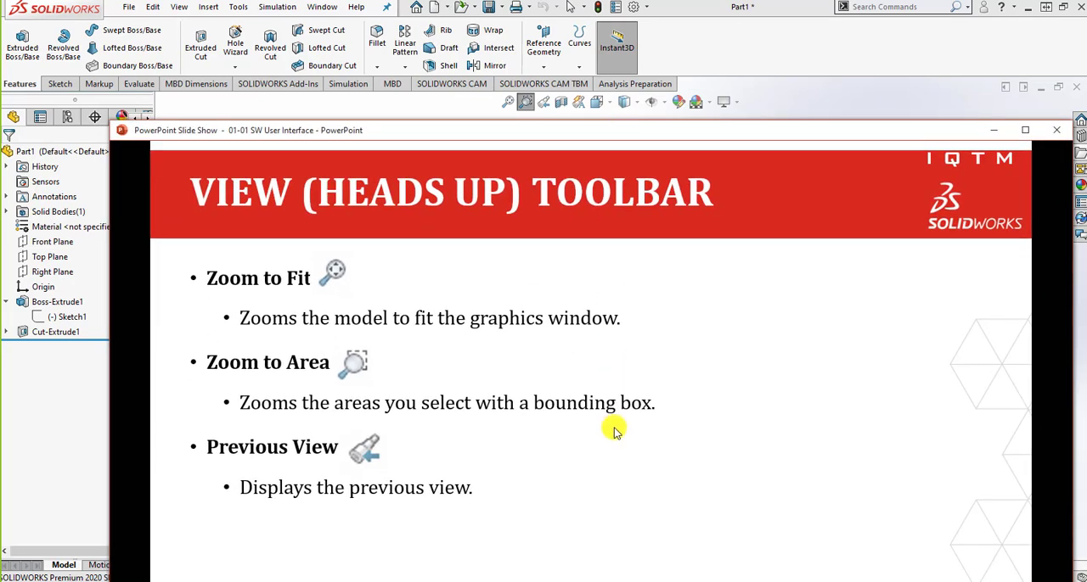
{"action": "left_click", "coordinate": [547, 103]}
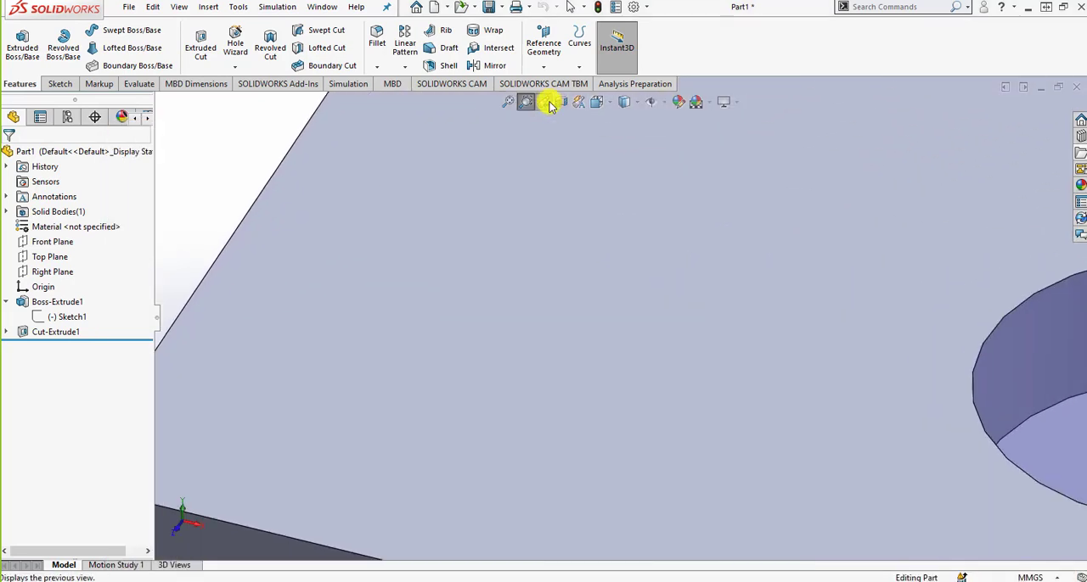
{"action": "left_click", "coordinate": [508, 102]}
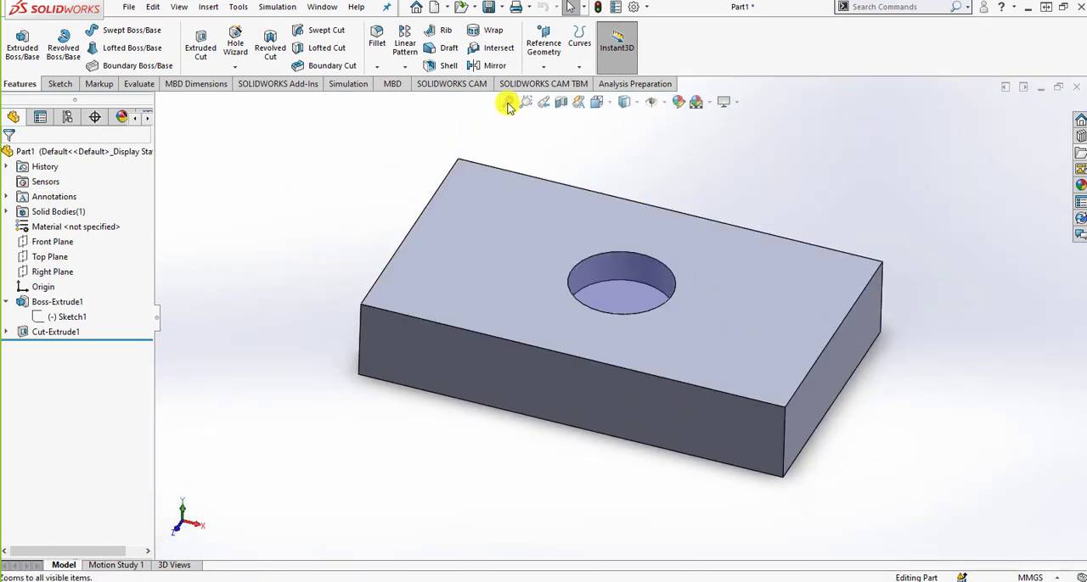
Switch to the PowerPoint slide show, return to the slide explaining the zoom tools and Previous View, and reposition its window.
{"action": "left_click", "coordinate": [592, 581]}
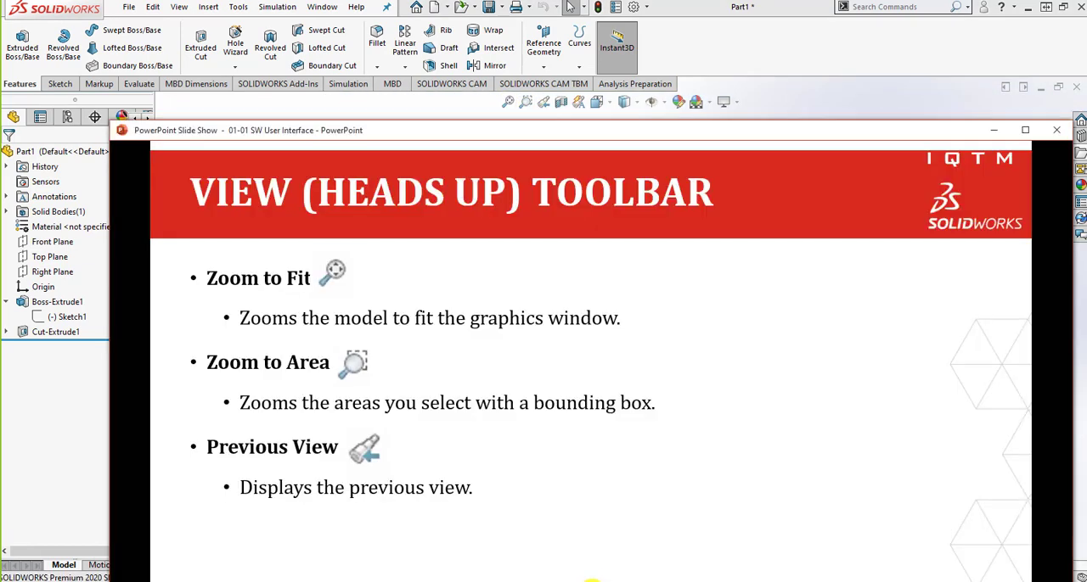
{"action": "left_click", "coordinate": [533, 331]}
{"action": "left_click", "coordinate": [532, 331]}
{"action": "left_click", "coordinate": [532, 332]}
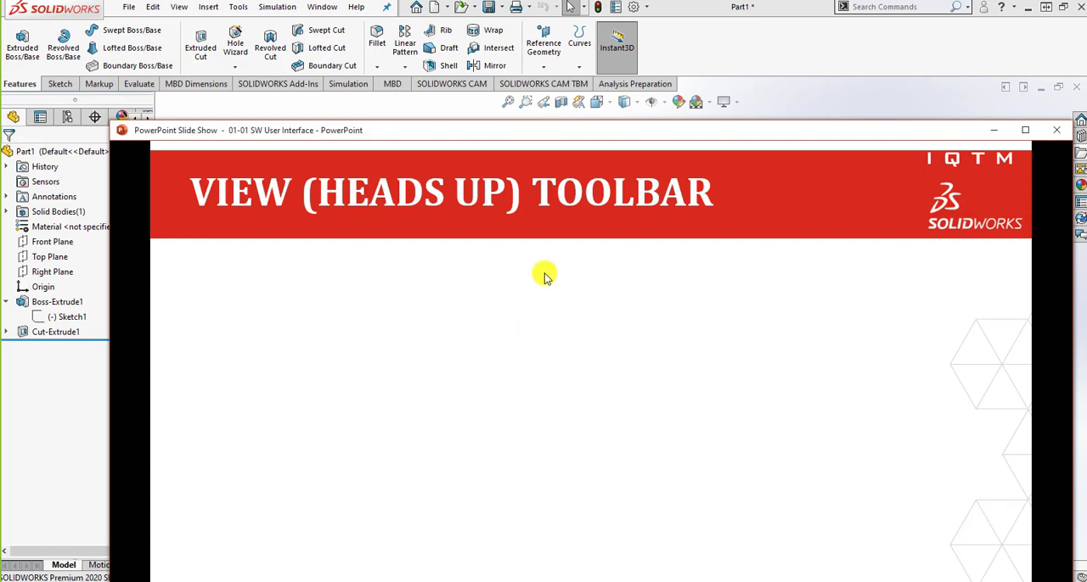
{"action": "scroll", "coordinate": [544, 274], "scroll_direction": "up", "scroll_amount": 1}
{"action": "left_click_drag", "start_coordinate": [583, 136], "coordinate": [626, 235]}
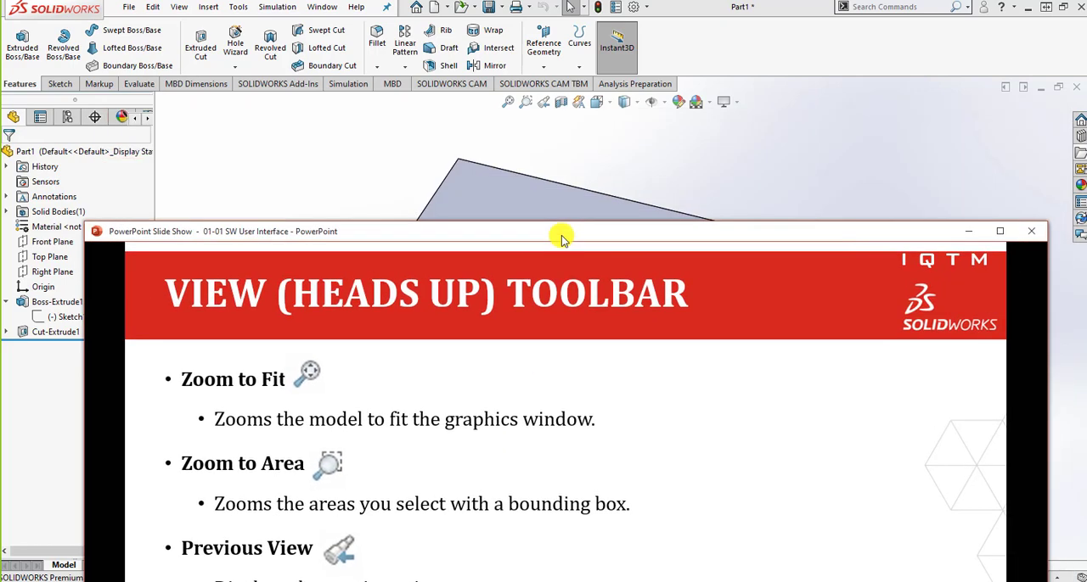
In SOLIDWORKS, preview a section view on the Front Plane offset about -15 mm, and switch it to a raised Top Plane section.
{"action": "left_click", "coordinate": [561, 103]}
{"action": "left_click", "coordinate": [561, 103]}
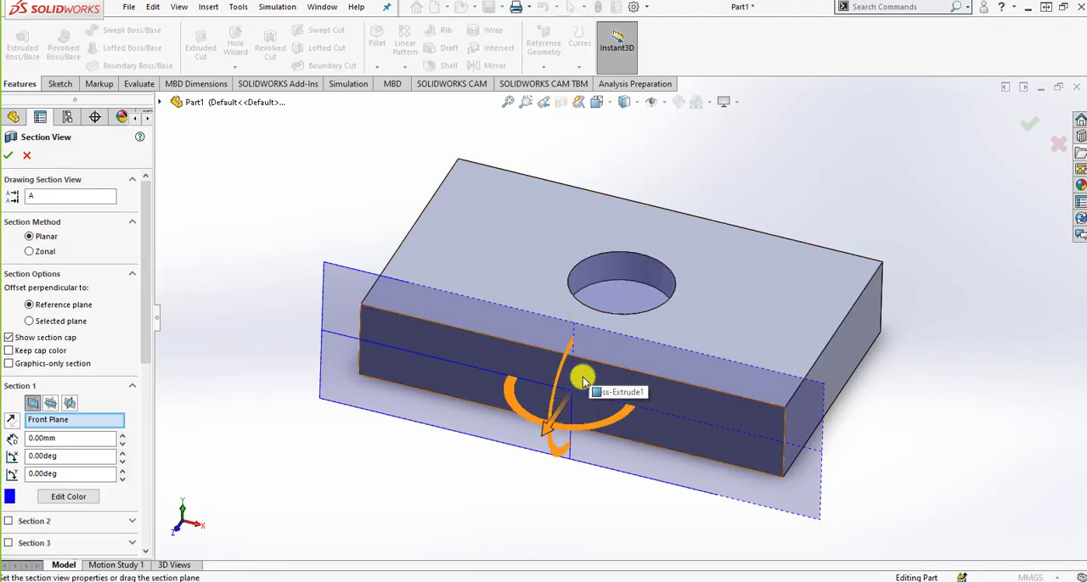
{"action": "left_click_drag", "start_coordinate": [552, 424], "coordinate": [600, 363]}
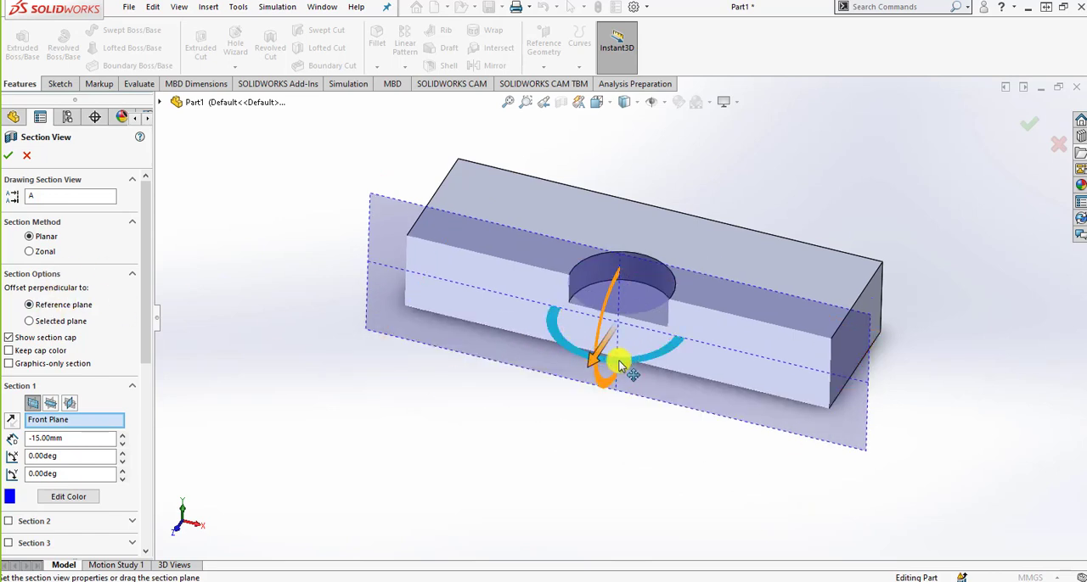
{"action": "mouse_move", "coordinate": [595, 370]}
{"action": "left_mouse_down"}
{"action": "mouse_move", "coordinate": [623, 308]}
{"action": "mouse_move", "coordinate": [594, 350]}
{"action": "left_mouse_up"}
{"action": "left_click", "coordinate": [51, 404]}
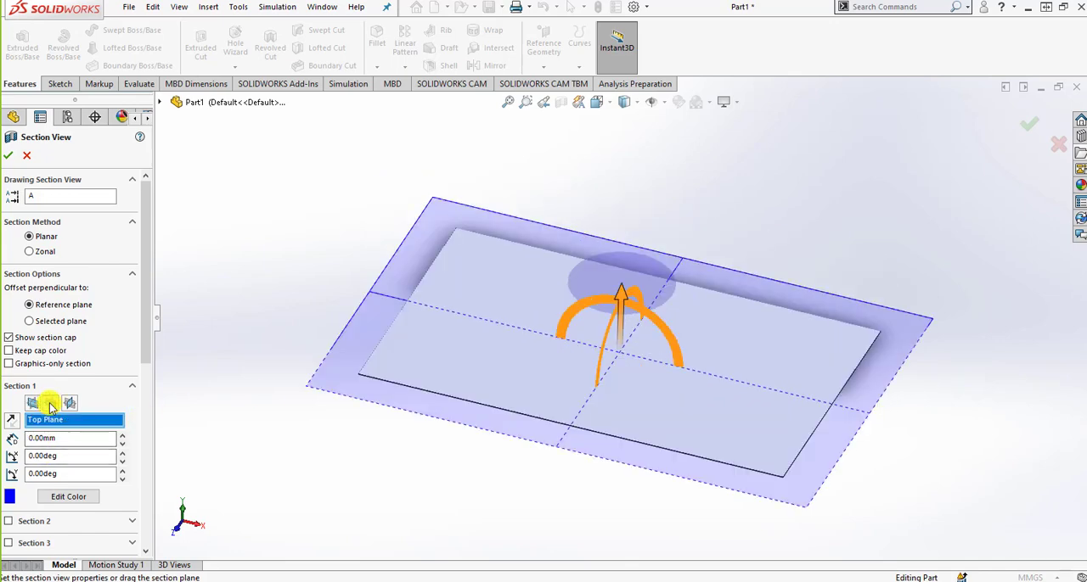
{"action": "left_click_drag", "start_coordinate": [625, 297], "coordinate": [620, 221]}
Section the block on the Right Plane with a 28 mm offset, apply the section view, and turn it off.
{"action": "left_click", "coordinate": [70, 403]}
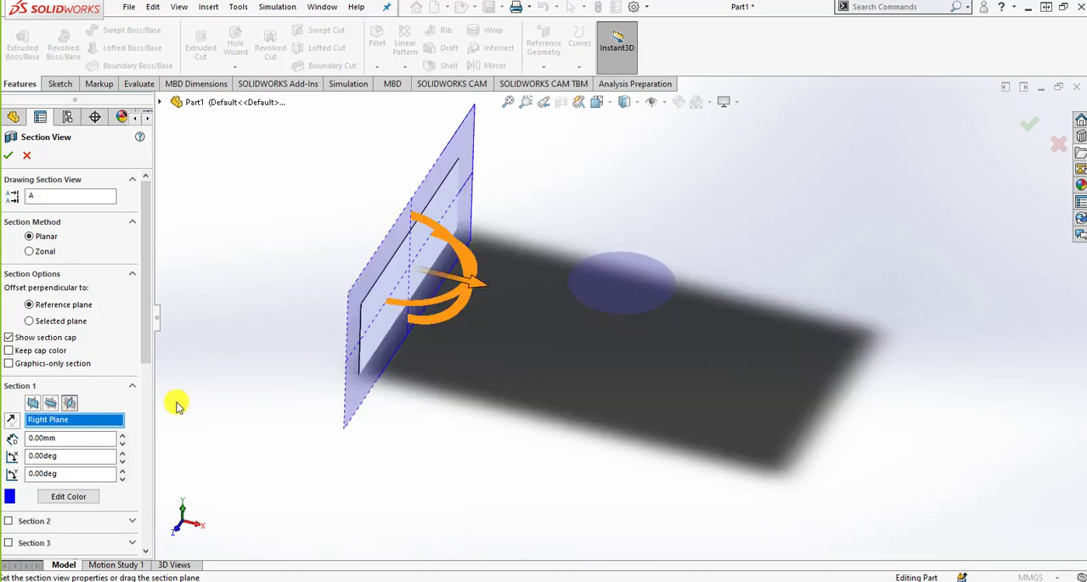
{"action": "left_click_drag", "start_coordinate": [478, 284], "coordinate": [713, 310]}
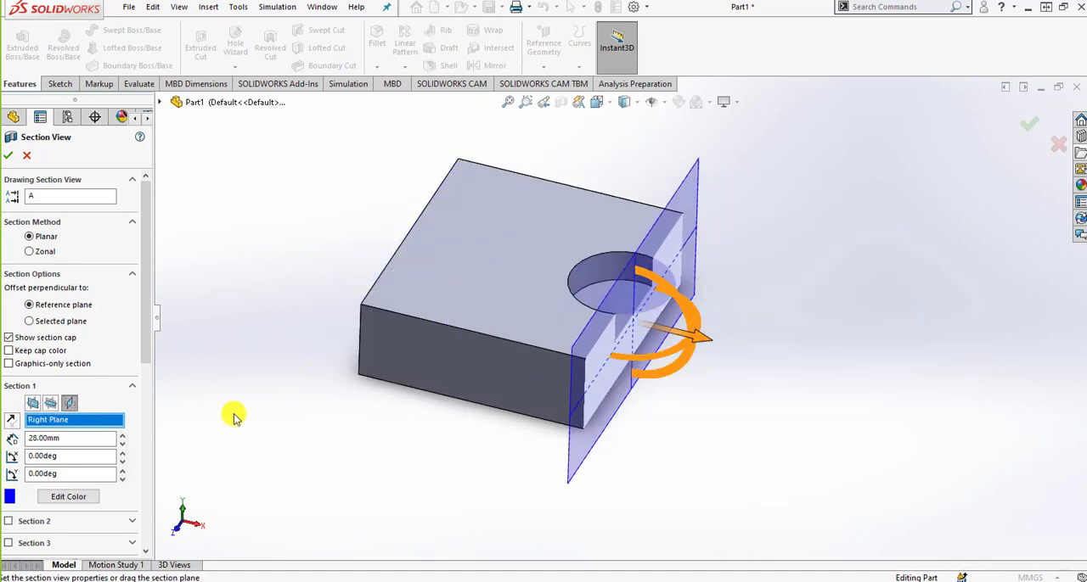
{"action": "left_click", "coordinate": [8, 155]}
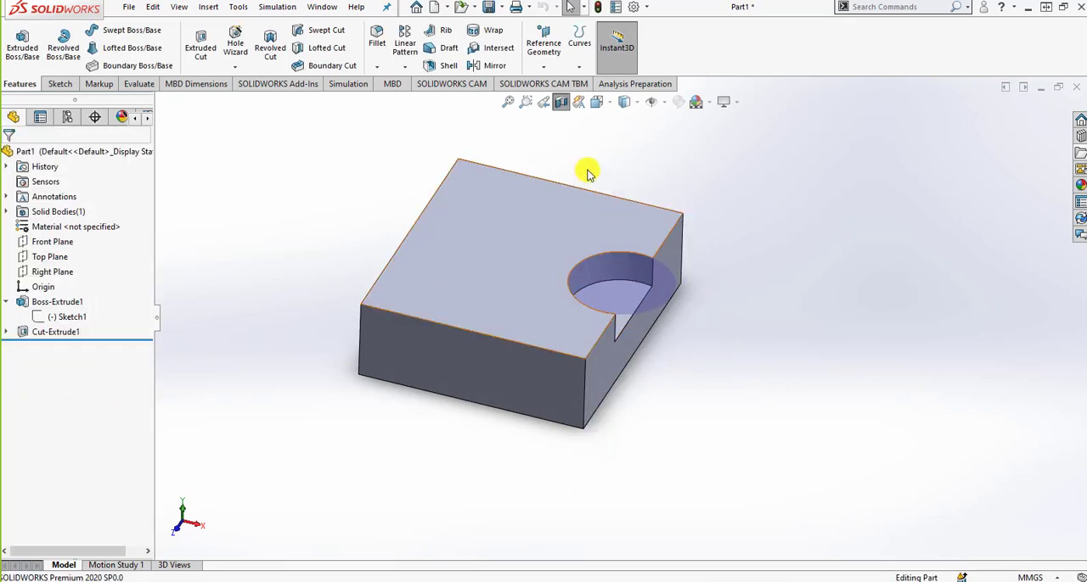
{"action": "left_click", "coordinate": [556, 103]}
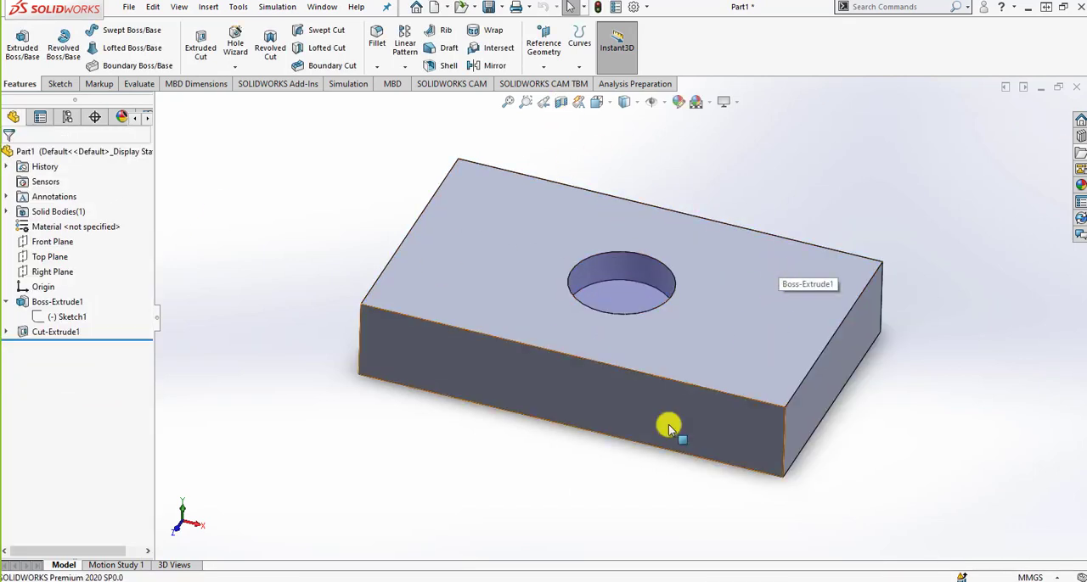
Switch to the PowerPoint slide show and advance to slide 67 to show the View Orientation Box and its options.
{"action": "left_click", "coordinate": [700, 581]}
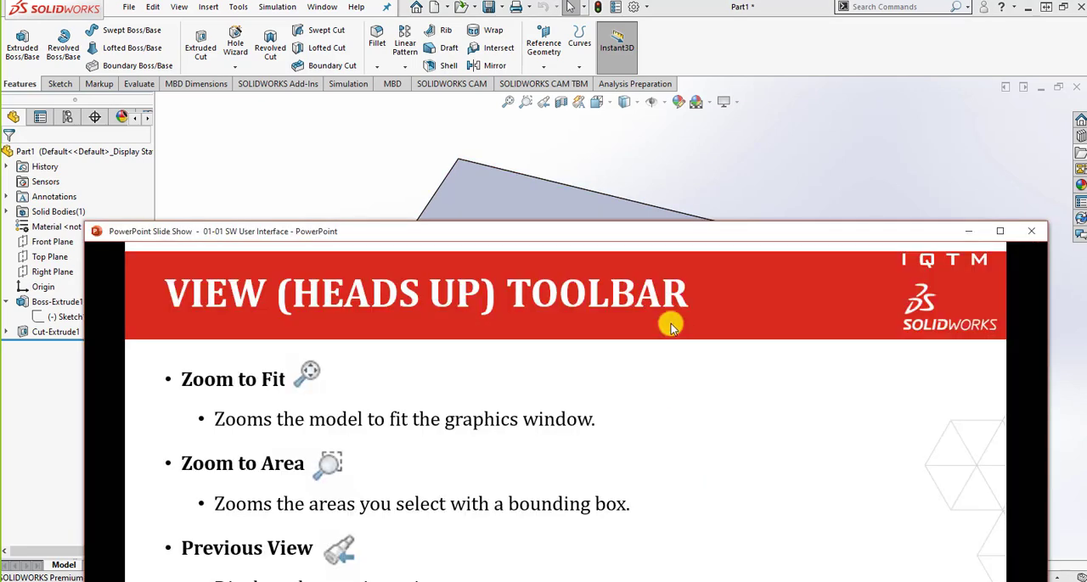
{"action": "left_click_drag", "start_coordinate": [697, 236], "coordinate": [683, 67]}
{"action": "left_click", "coordinate": [674, 321]}
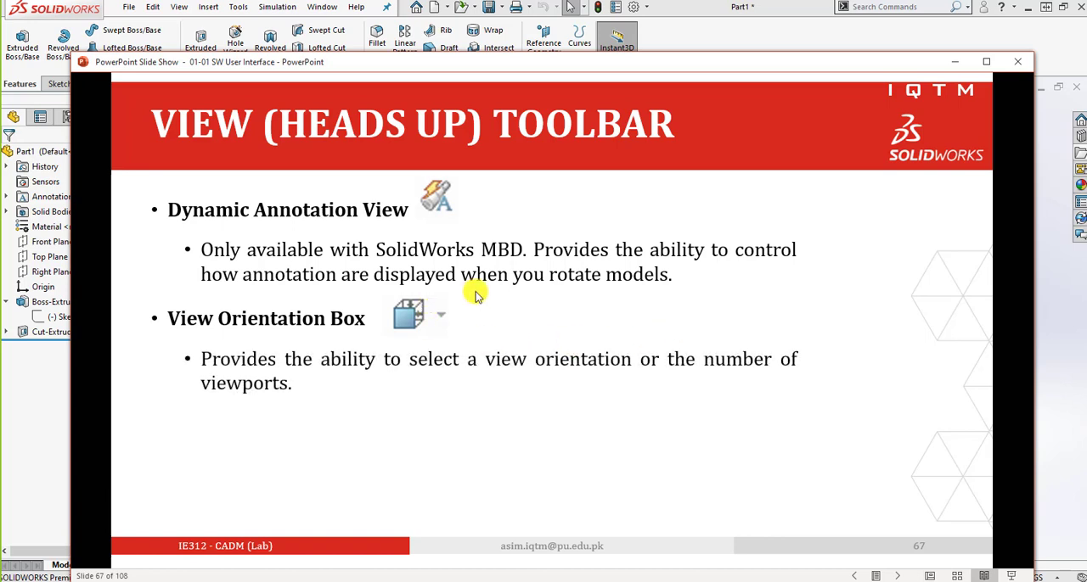
{"action": "left_click", "coordinate": [459, 340]}
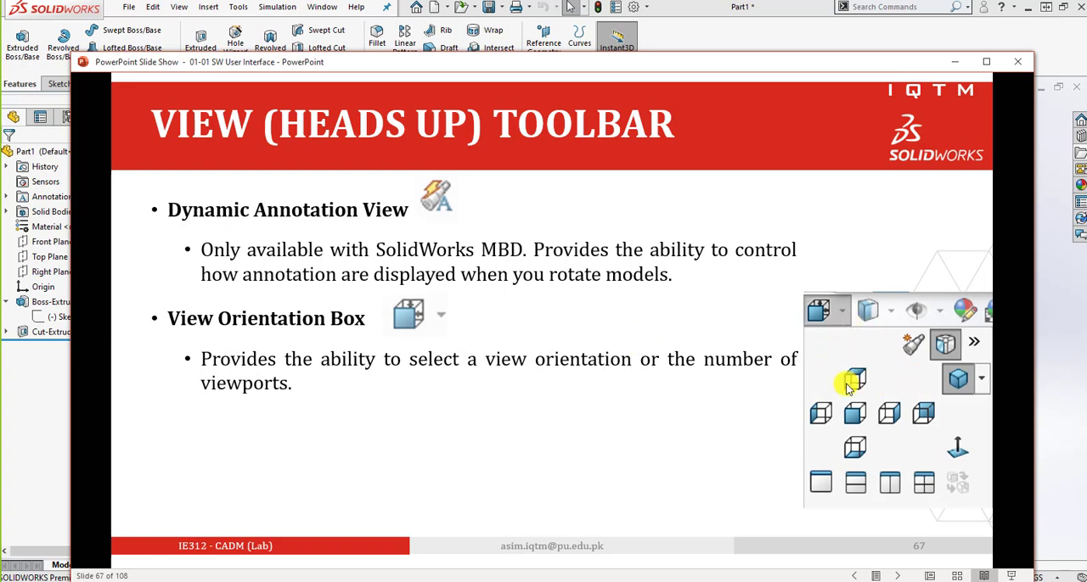
Switch to SOLIDWORKS and view the block in the Front, Top and Right orientations.
{"action": "left_click", "coordinate": [1055, 187]}
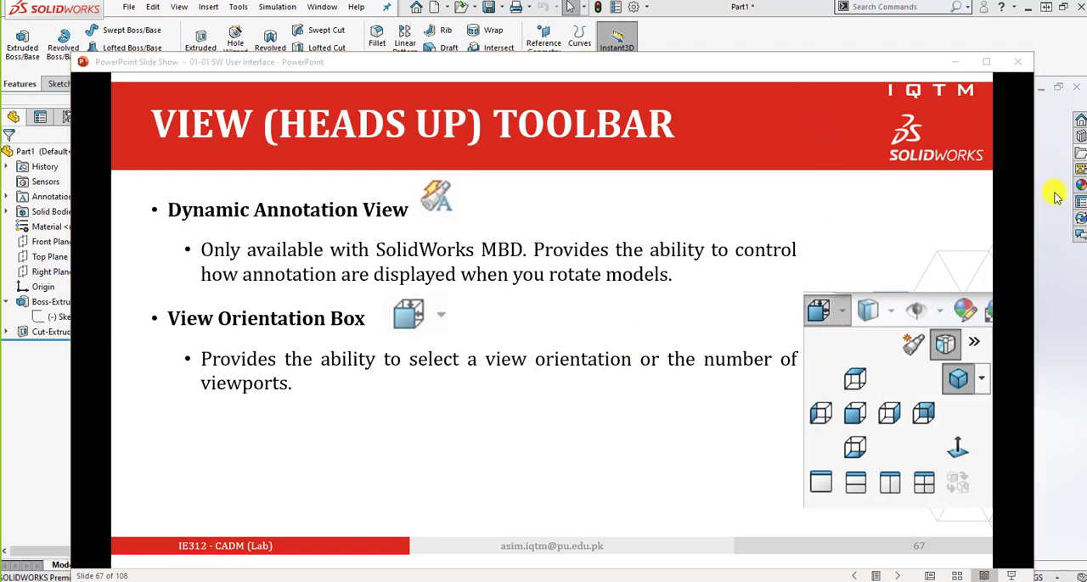
{"action": "left_click", "coordinate": [598, 105]}
{"action": "left_click", "coordinate": [606, 163]}
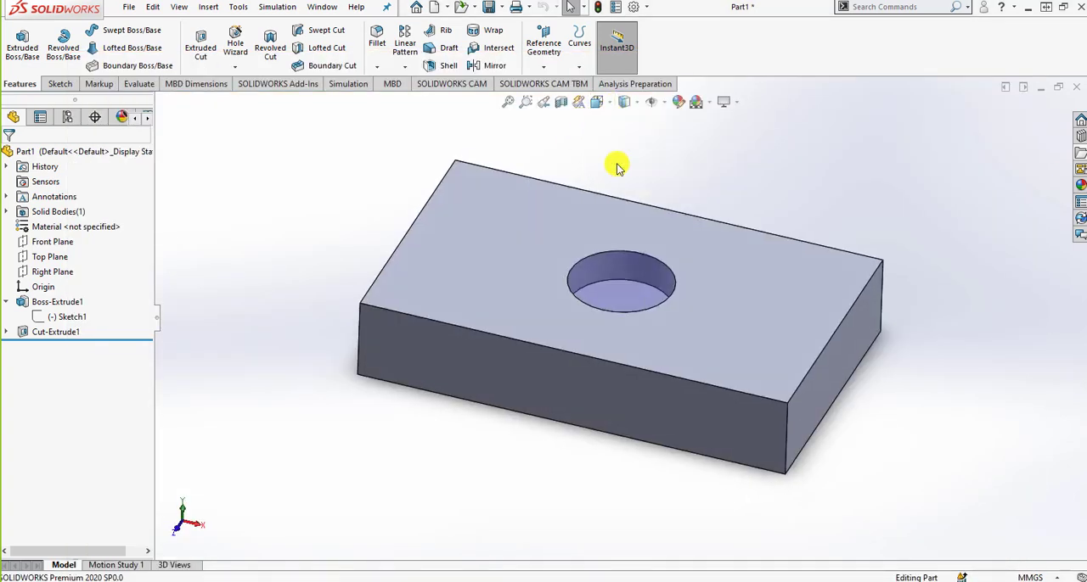
{"action": "left_click", "coordinate": [598, 103]}
{"action": "left_click", "coordinate": [609, 141]}
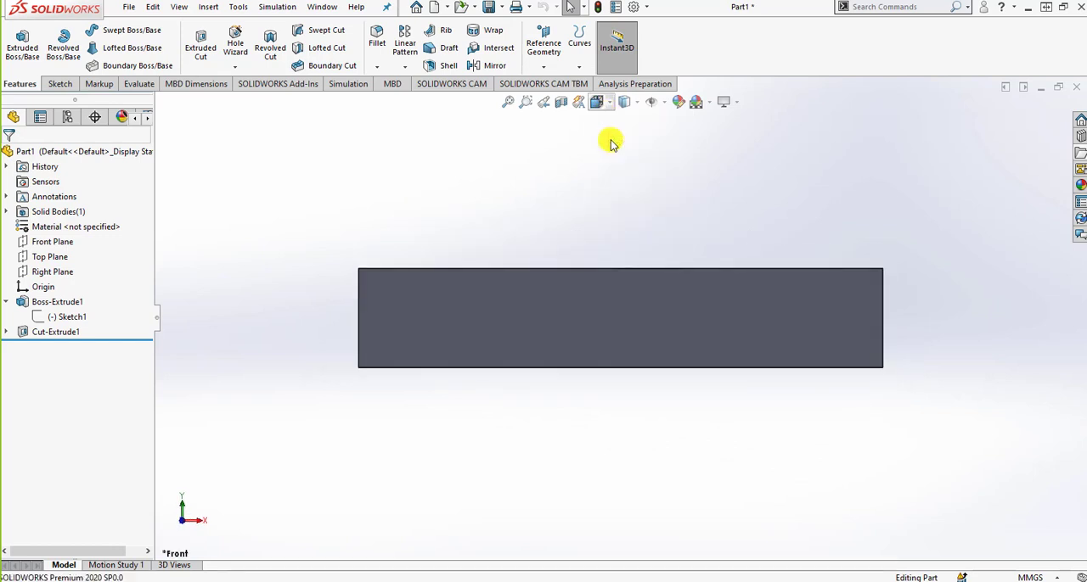
{"action": "left_click", "coordinate": [600, 104]}
{"action": "left_click", "coordinate": [639, 163]}
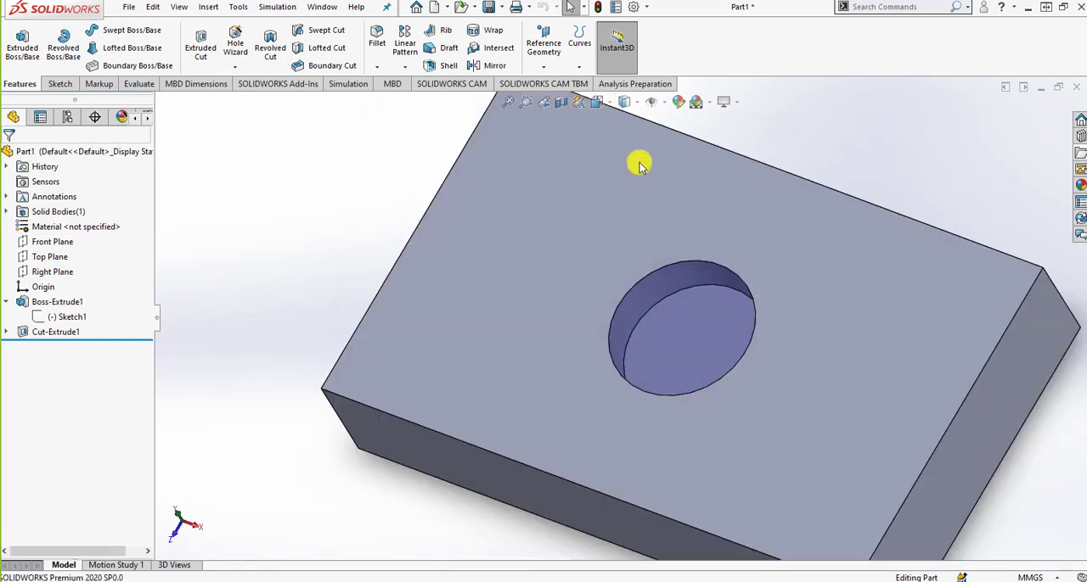
View the block in the Isometric and Dimetric orientations, and rotate it slightly to look further onto its top face.
{"action": "left_click", "coordinate": [598, 102]}
{"action": "left_click", "coordinate": [660, 145]}
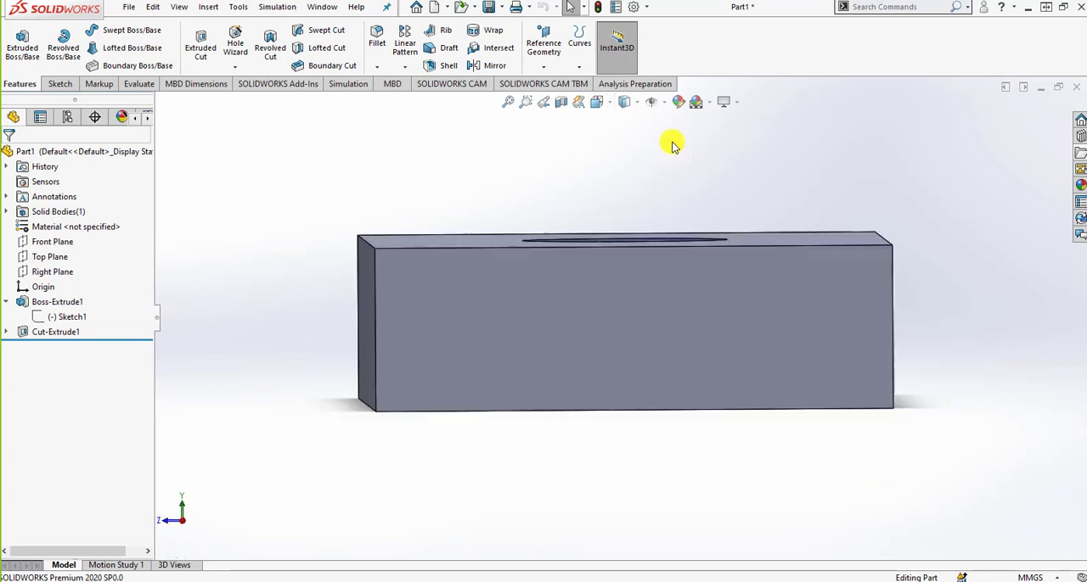
{"action": "left_click", "coordinate": [608, 104]}
{"action": "left_click", "coordinate": [688, 141]}
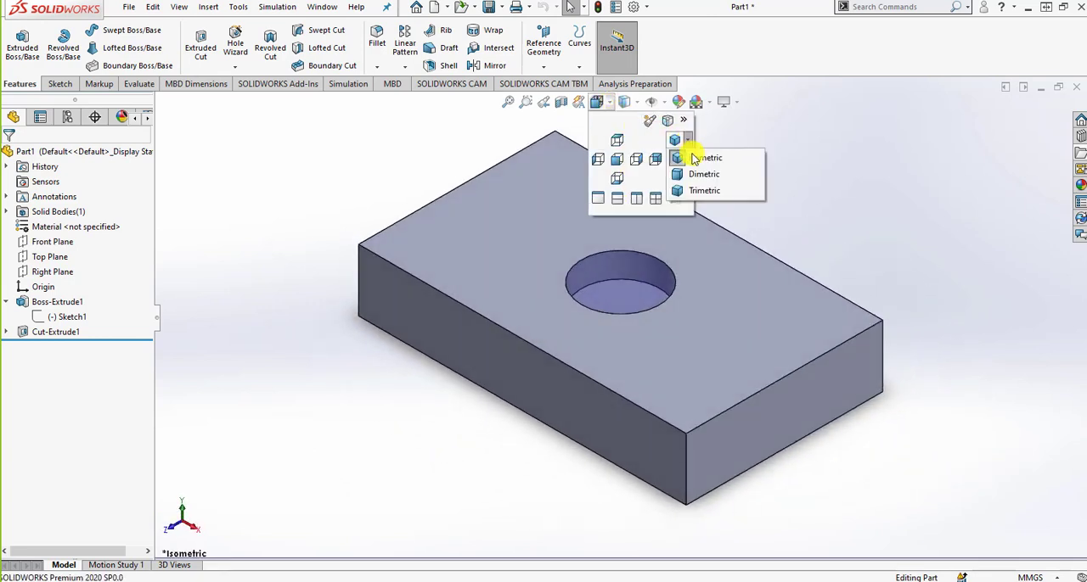
{"action": "left_click", "coordinate": [711, 180]}
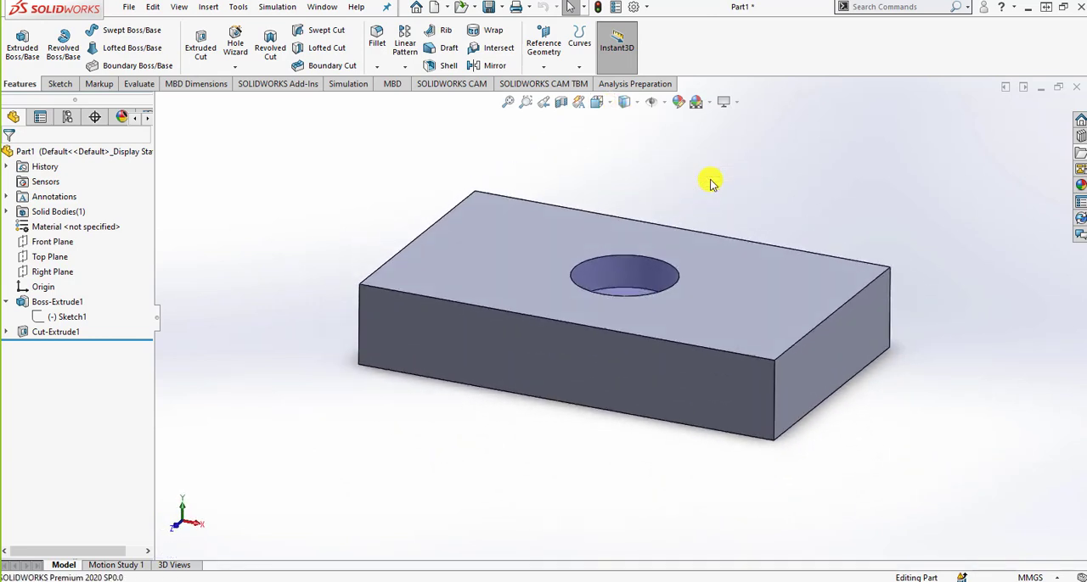
{"action": "middle_click_drag", "start_coordinate": [655, 170], "coordinate": [651, 194]}
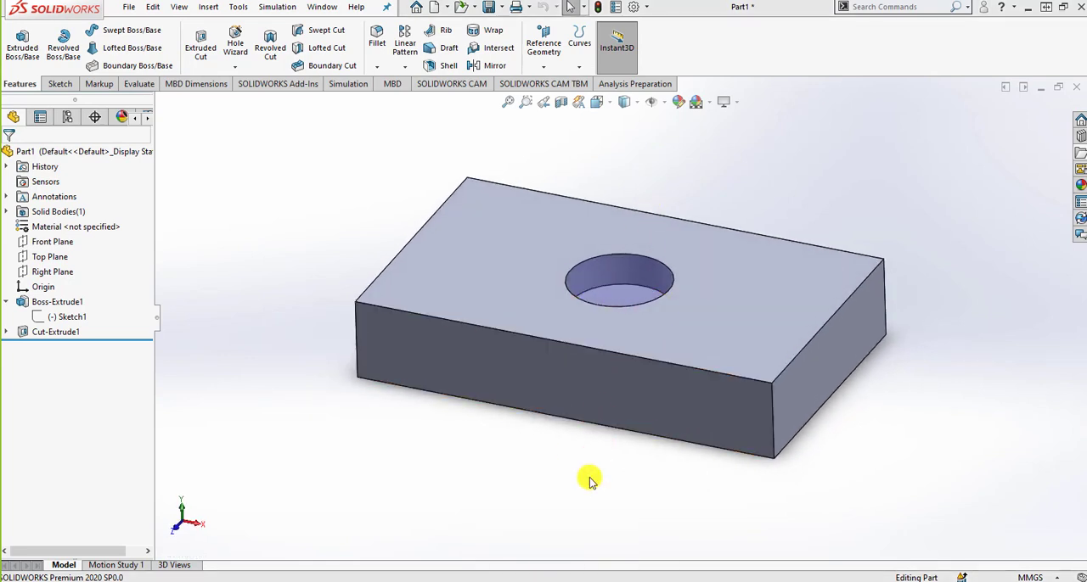
Review slide 68 in PowerPoint, return to SOLIDWORKS, and set the block to Isometric with the View Selector.
{"action": "key", "text": "alt+Tab"}
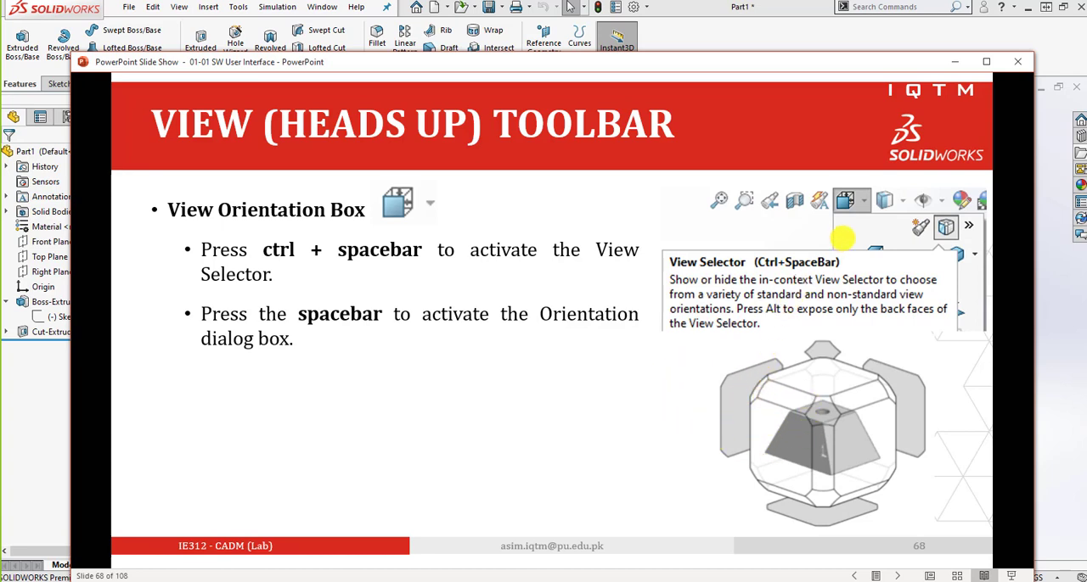
{"action": "left_click", "coordinate": [674, 40]}
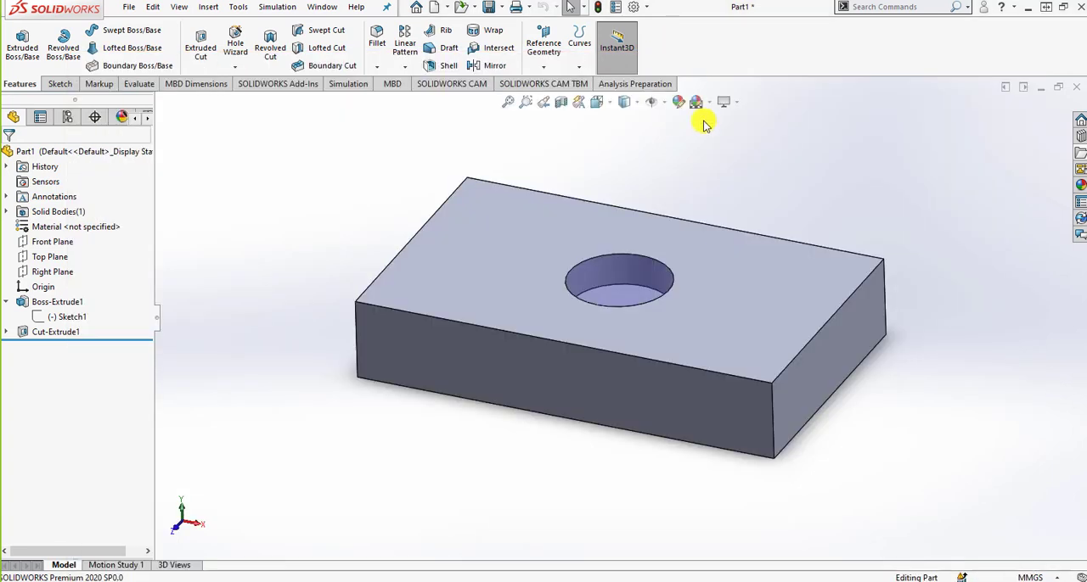
{"action": "key", "text": "ctrl+space"}
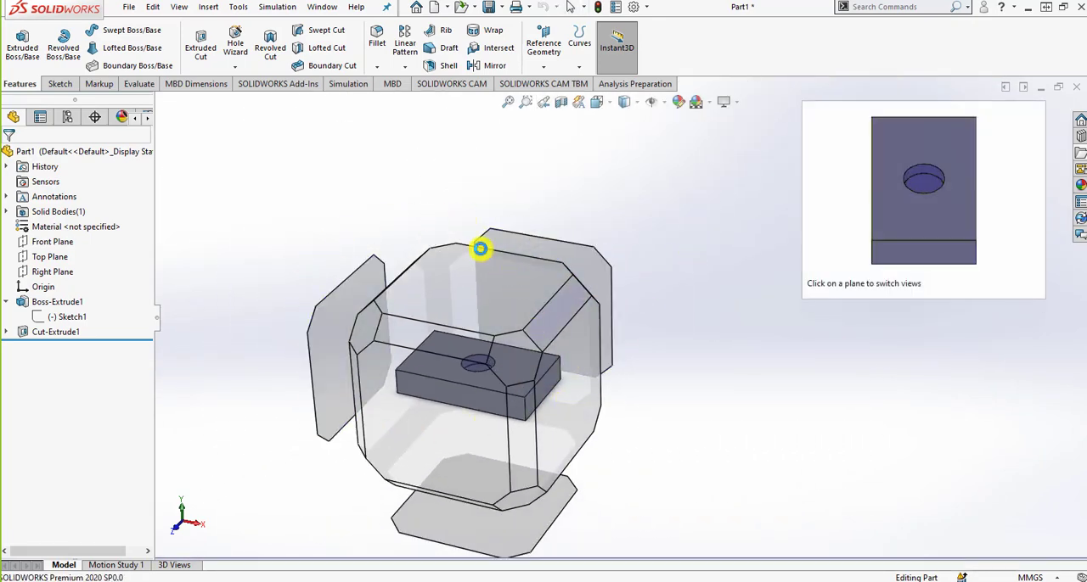
{"action": "left_click", "coordinate": [531, 363]}
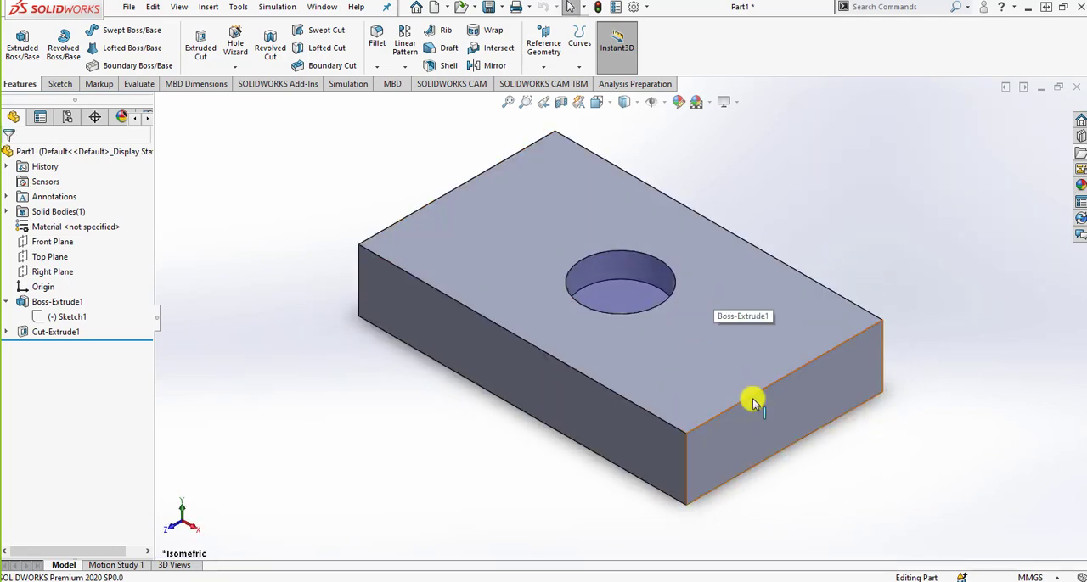
Open the Orientation dialog, show the in-context View Selector around the block from it, and close the dialog.
{"action": "key", "text": "space"}
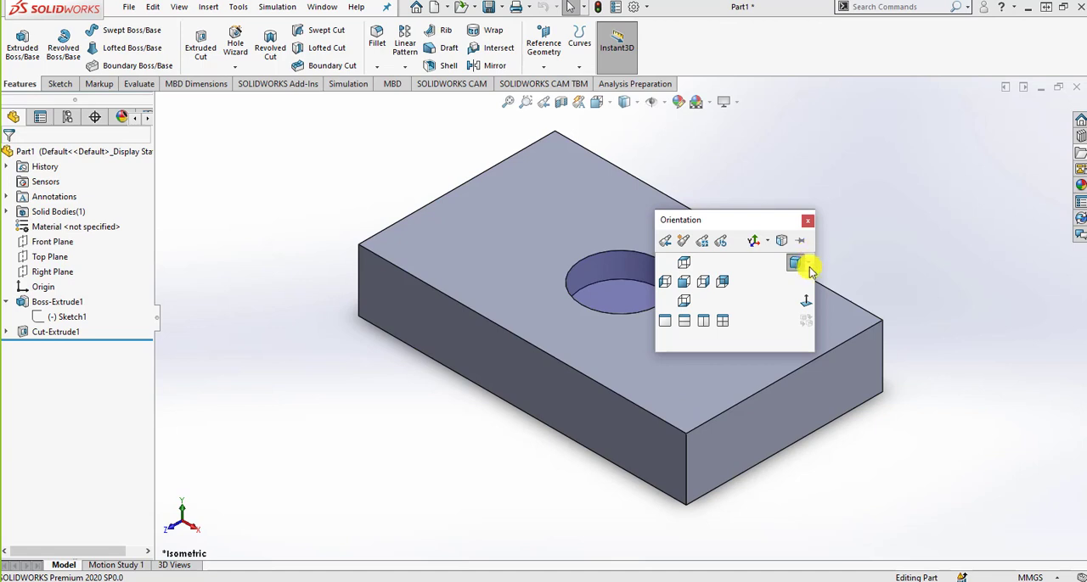
{"action": "left_click", "coordinate": [792, 263]}
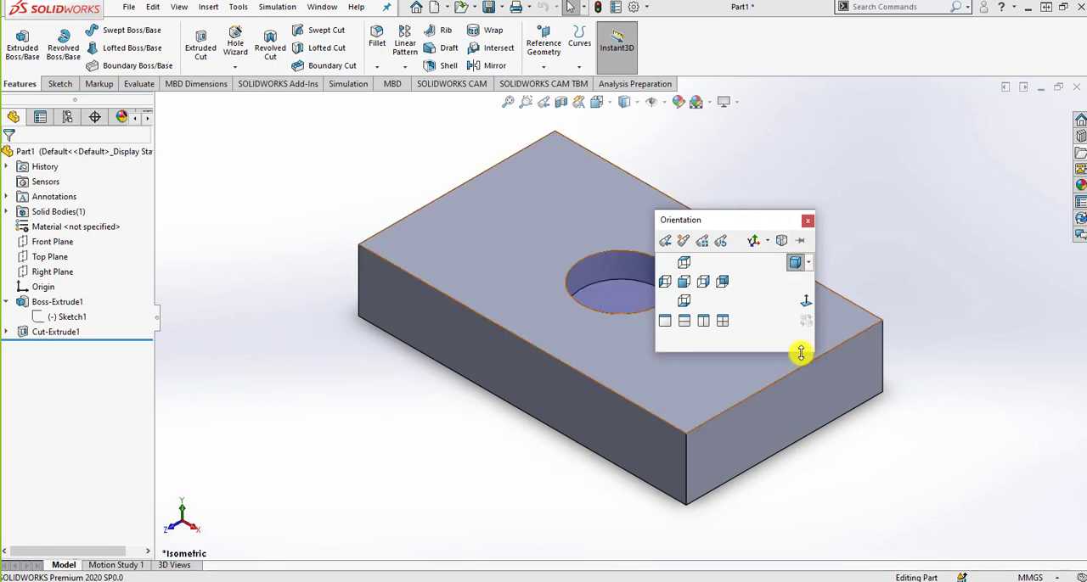
{"action": "left_click", "coordinate": [782, 242]}
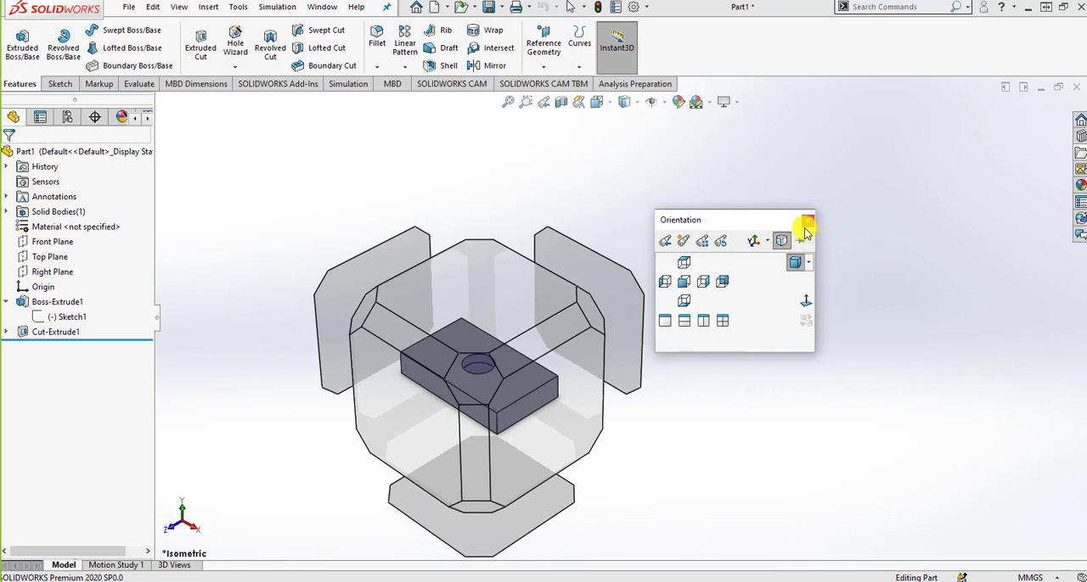
{"action": "left_click", "coordinate": [808, 222]}
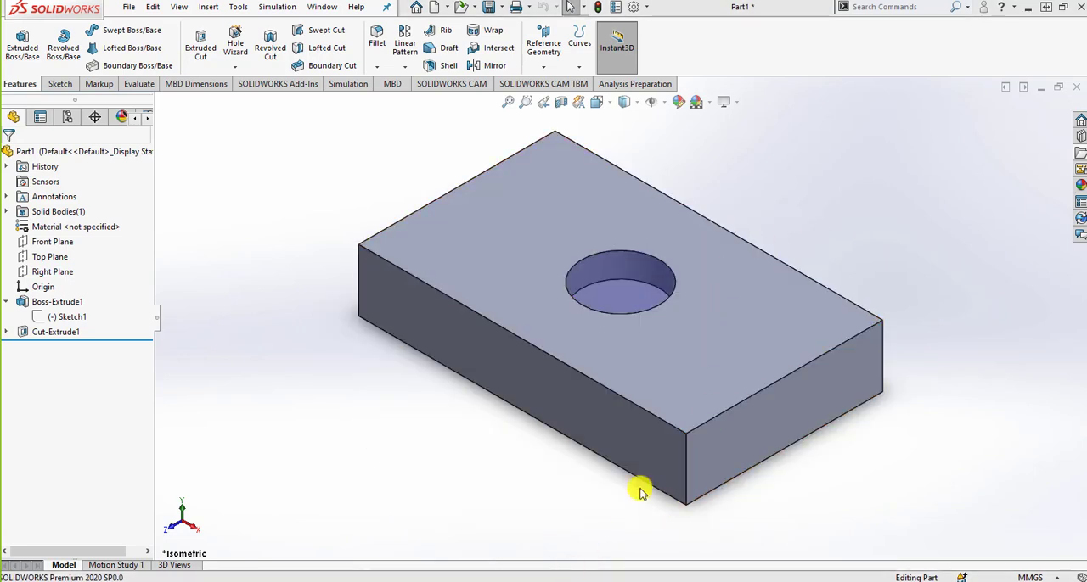
Switch to the PowerPoint slide show and advance through the View Orientation points to slide 69 on Display Style.
{"action": "mouse_move", "coordinate": [503, 574]}
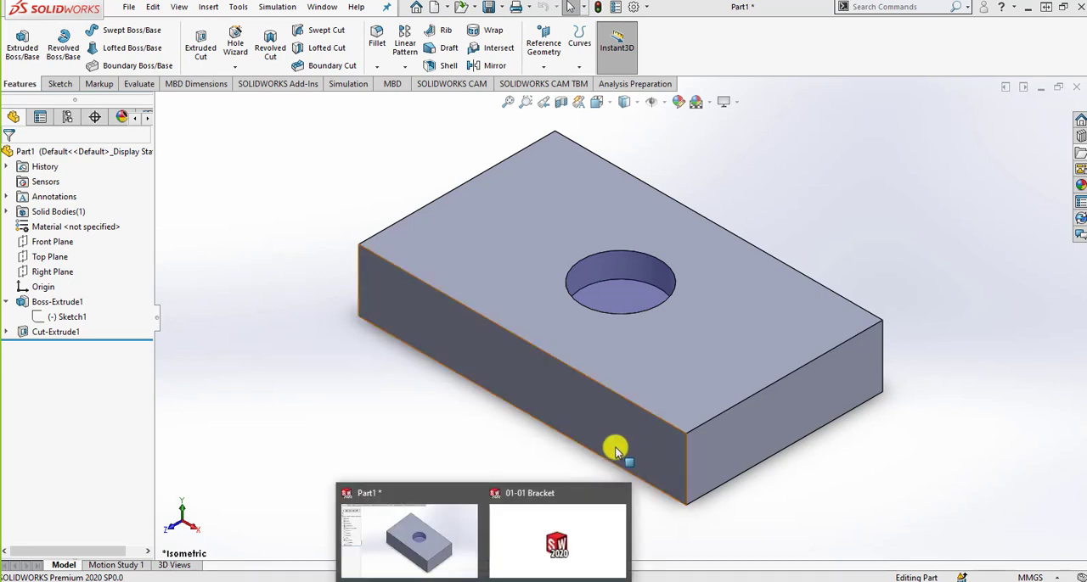
{"action": "left_click", "coordinate": [544, 535]}
{"action": "left_click", "coordinate": [646, 362]}
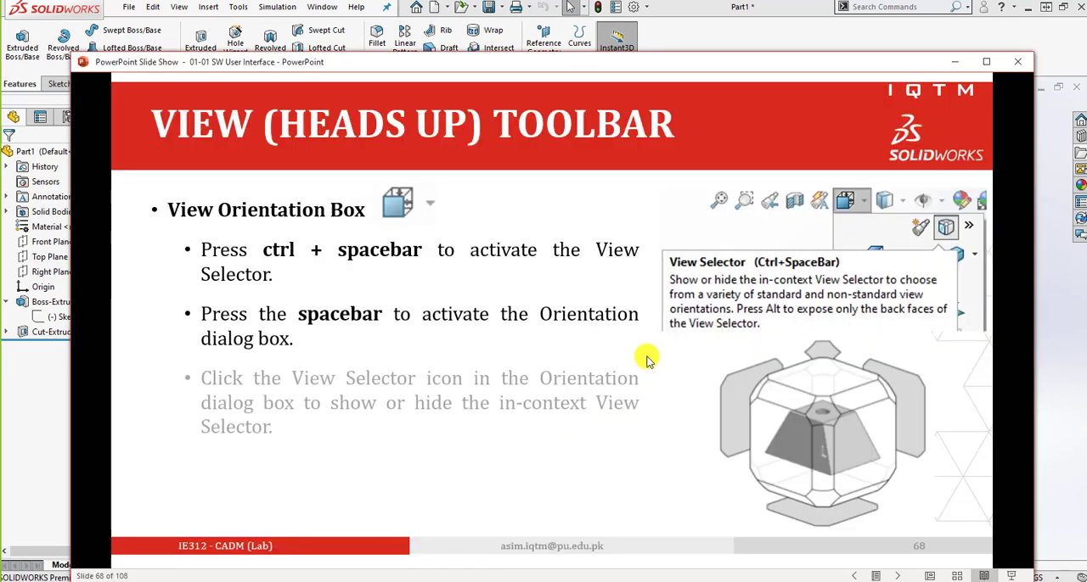
{"action": "left_click", "coordinate": [647, 362]}
{"action": "left_click", "coordinate": [647, 362]}
{"action": "left_click", "coordinate": [647, 362]}
{"action": "left_click", "coordinate": [647, 362]}
{"action": "left_click", "coordinate": [647, 361]}
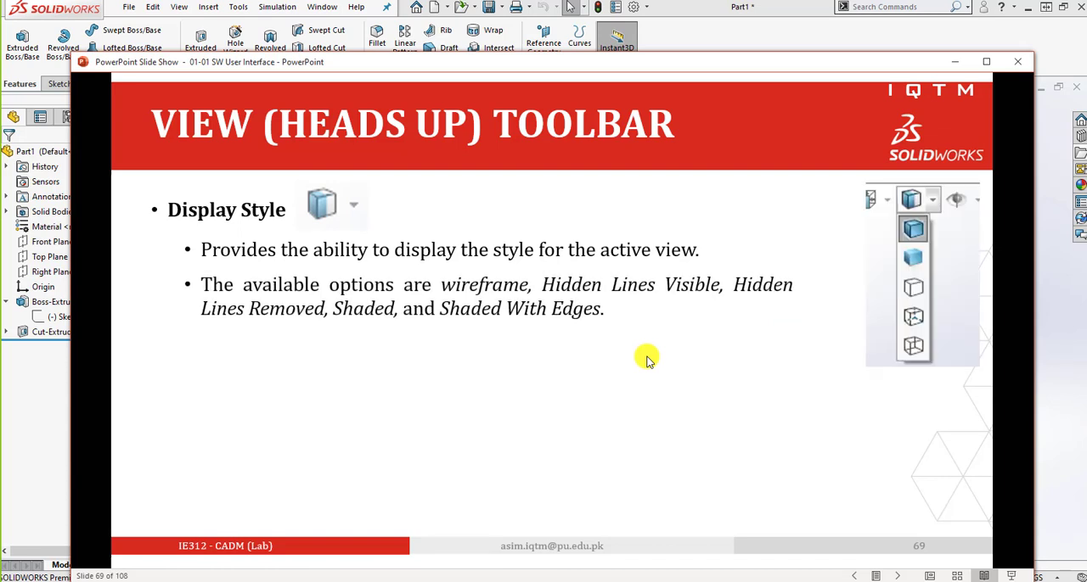
Advance to slide 70, return to SOLIDWORKS, and show the block in Hidden Lines Visible, Wireframe and Shaded With Edges.
{"action": "left_click", "coordinate": [646, 360]}
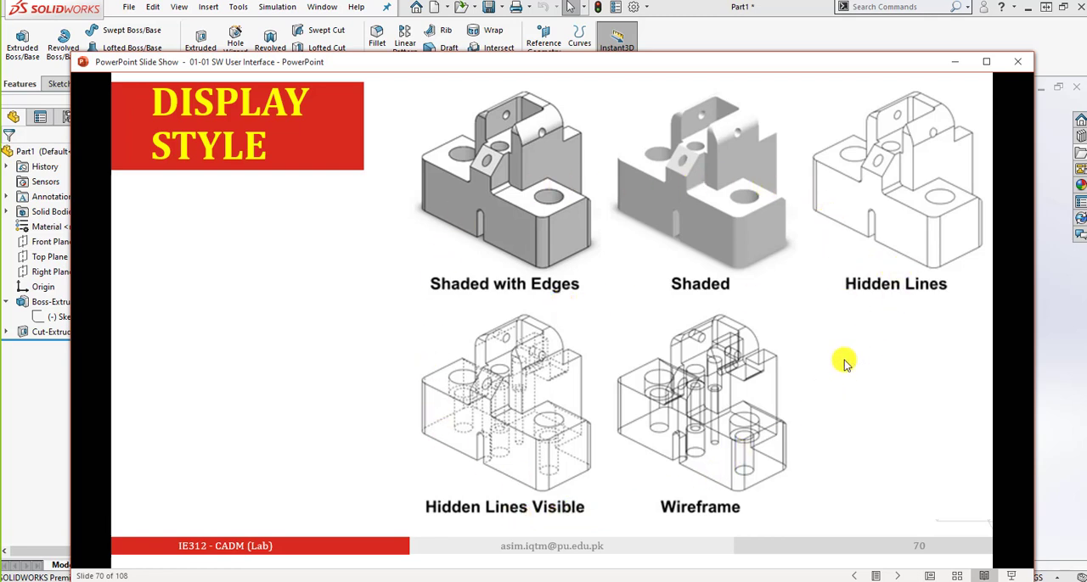
{"action": "left_click", "coordinate": [728, 25]}
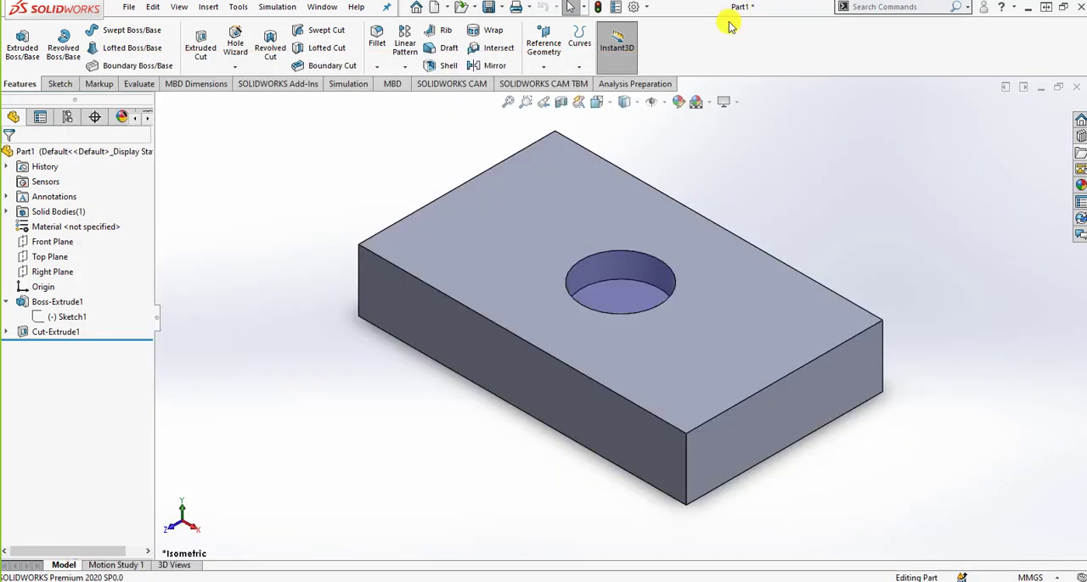
{"action": "left_click", "coordinate": [630, 102]}
{"action": "left_click", "coordinate": [630, 182]}
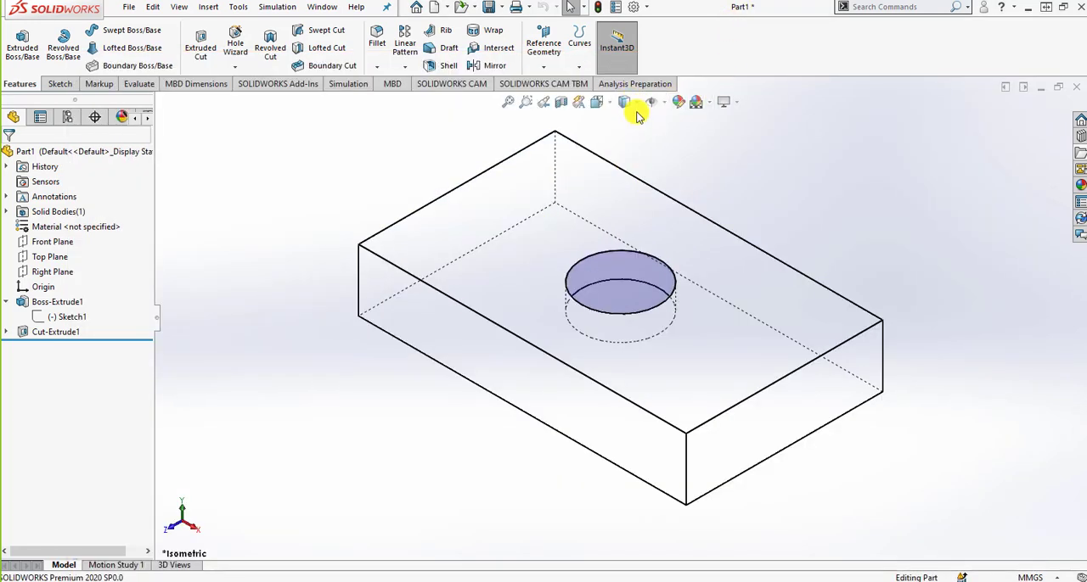
{"action": "left_click", "coordinate": [627, 103]}
{"action": "left_click", "coordinate": [624, 196]}
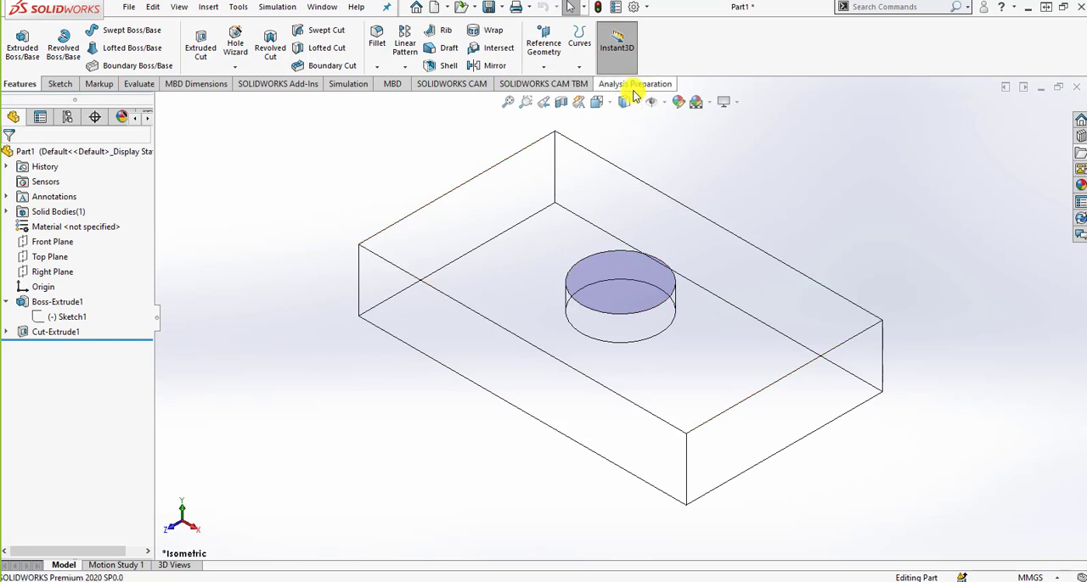
{"action": "left_click", "coordinate": [627, 103]}
{"action": "left_click", "coordinate": [626, 159]}
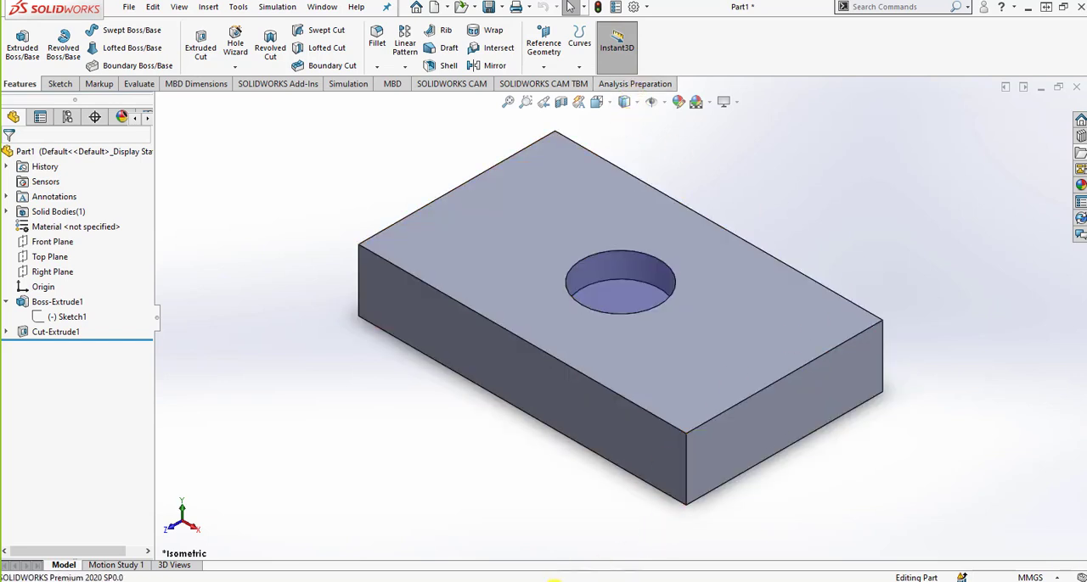
Switch to the PowerPoint slide show and advance through the Hide/Show Items points on slide 71 to View Center of Mass.
{"action": "left_click", "coordinate": [553, 580]}
{"action": "left_click", "coordinate": [673, 401]}
{"action": "left_click", "coordinate": [672, 401]}
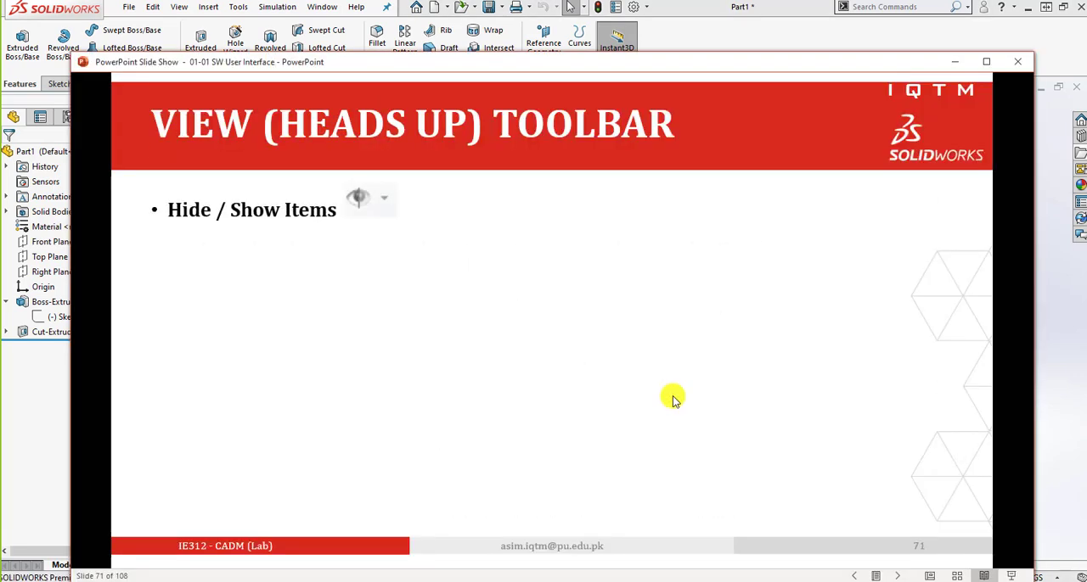
{"action": "left_click", "coordinate": [638, 350]}
{"action": "scroll", "coordinate": [638, 351], "scroll_direction": "up", "scroll_amount": 1}
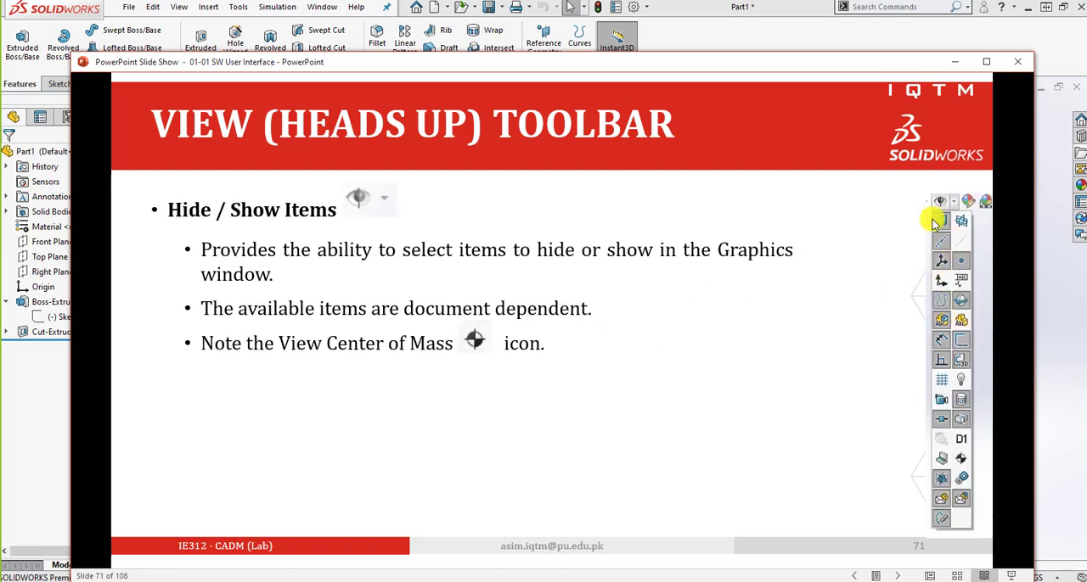
Return to SOLIDWORKS, look over the available Hide/Show Items options, and close them.
{"action": "left_click", "coordinate": [777, 34]}
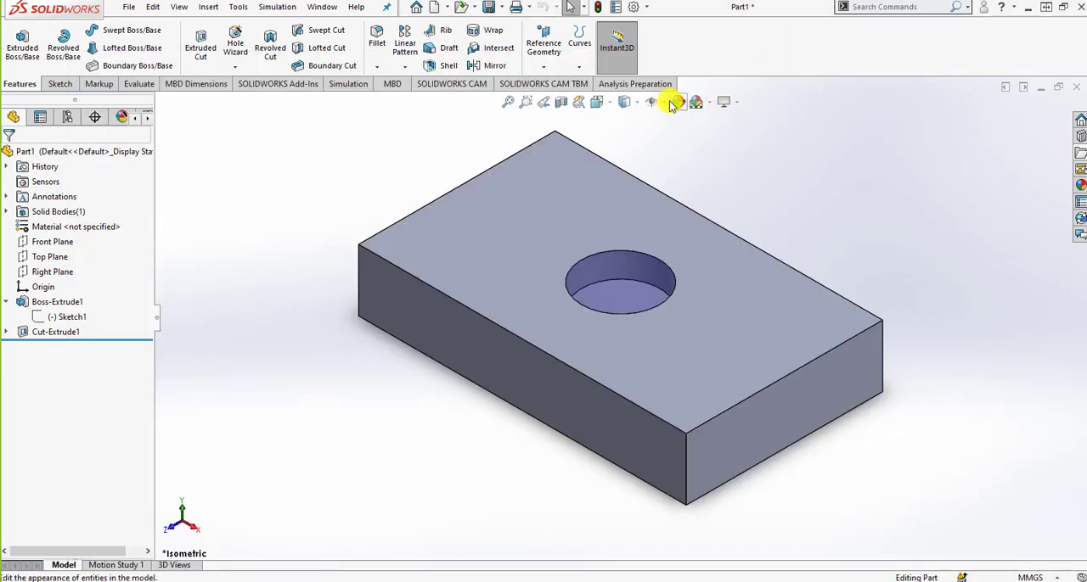
{"action": "left_click", "coordinate": [661, 102]}
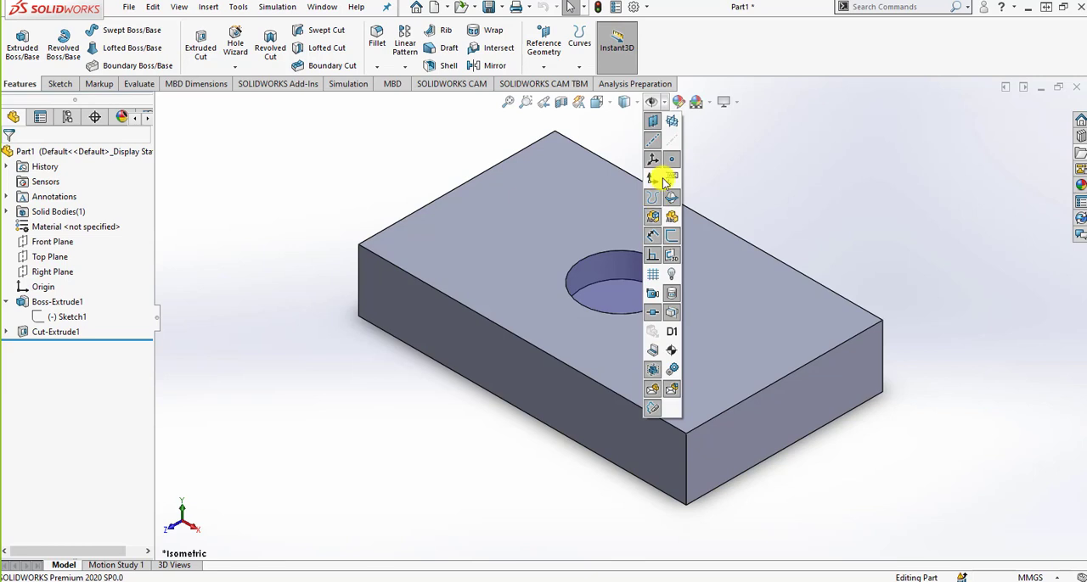
{"action": "left_click", "coordinate": [791, 188]}
Switch to the PowerPoint slide show and advance through slides 72 and 73 to slide 74 on adding a custom view.
{"action": "left_click", "coordinate": [515, 580]}
{"action": "left_click", "coordinate": [622, 437]}
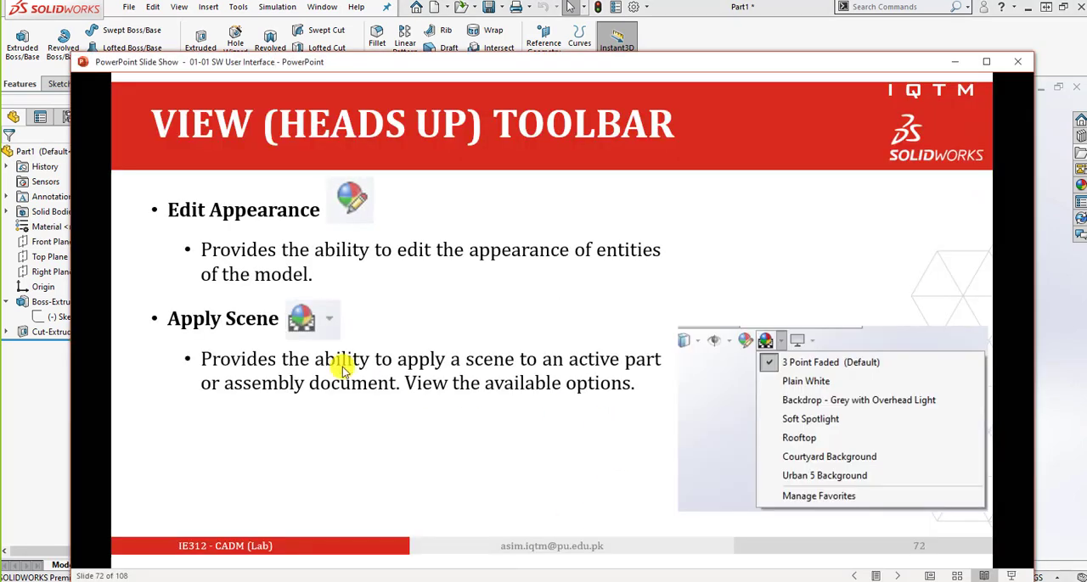
{"action": "left_click", "coordinate": [647, 395]}
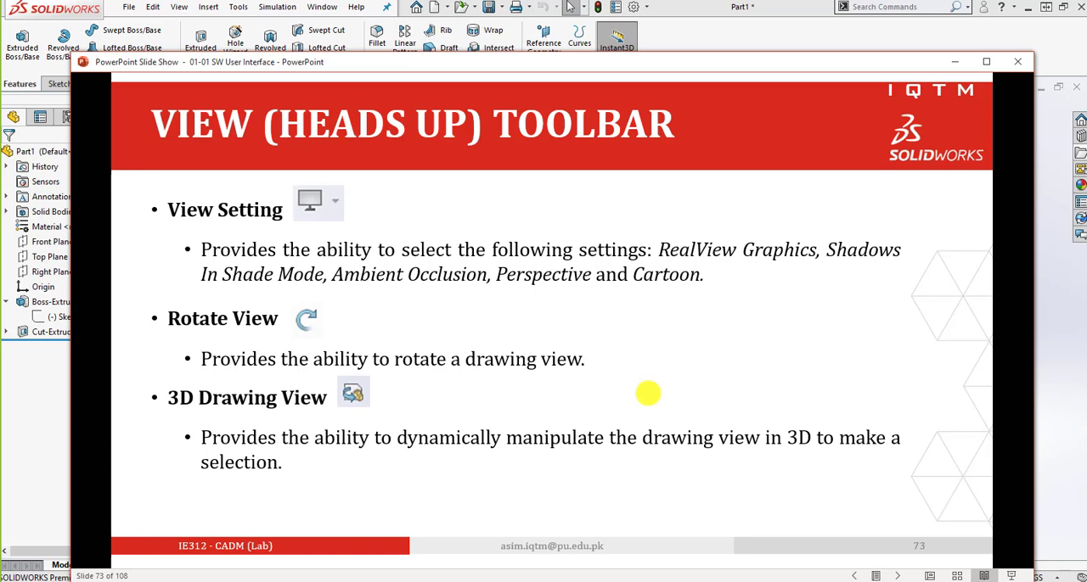
{"action": "left_click", "coordinate": [648, 393]}
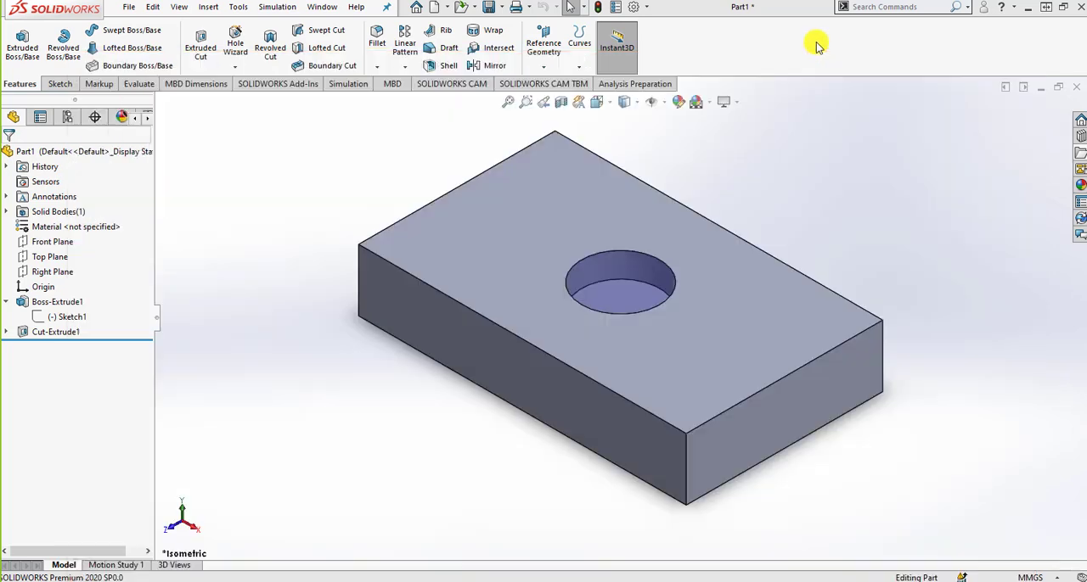
Return to SOLIDWORKS, turn off the in-context View Selector, and set the block to the Dimetric orientation.
{"action": "left_click", "coordinate": [818, 42]}
{"action": "right_click", "coordinate": [797, 210]}
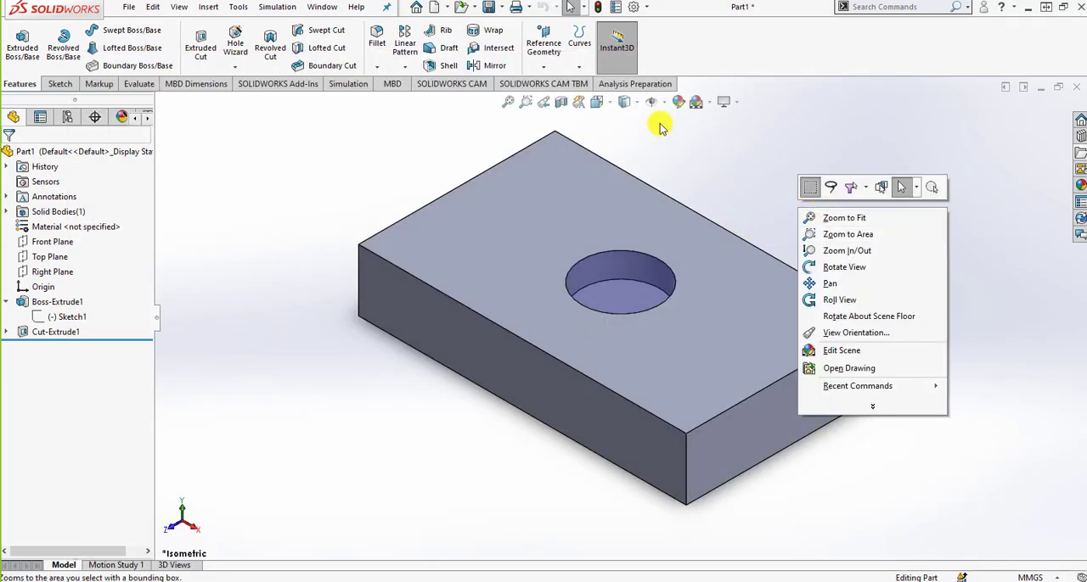
{"action": "left_click", "coordinate": [598, 102]}
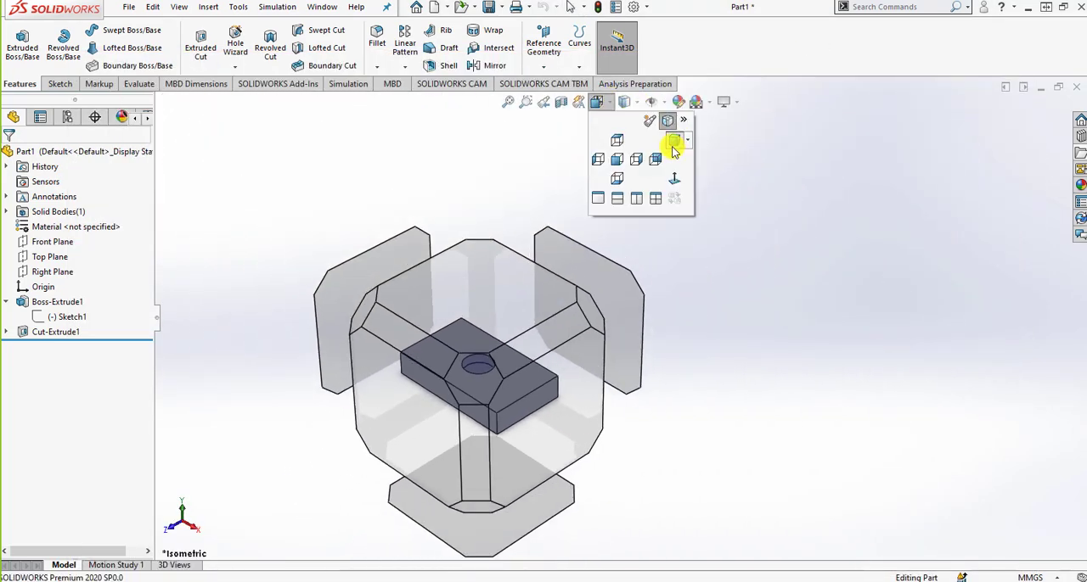
{"action": "left_click", "coordinate": [671, 127]}
{"action": "left_click", "coordinate": [598, 102]}
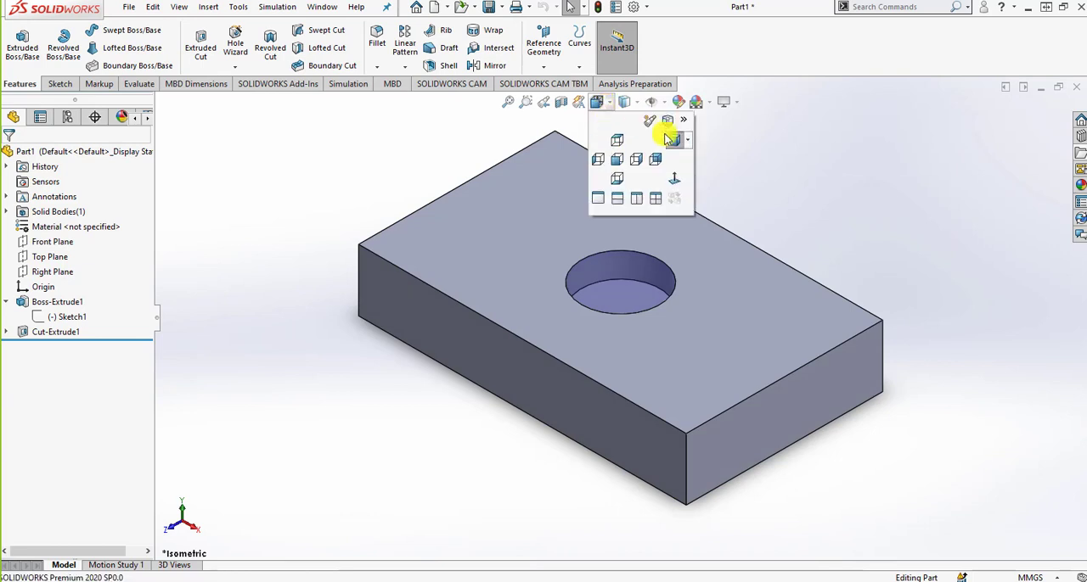
{"action": "left_click", "coordinate": [675, 142]}
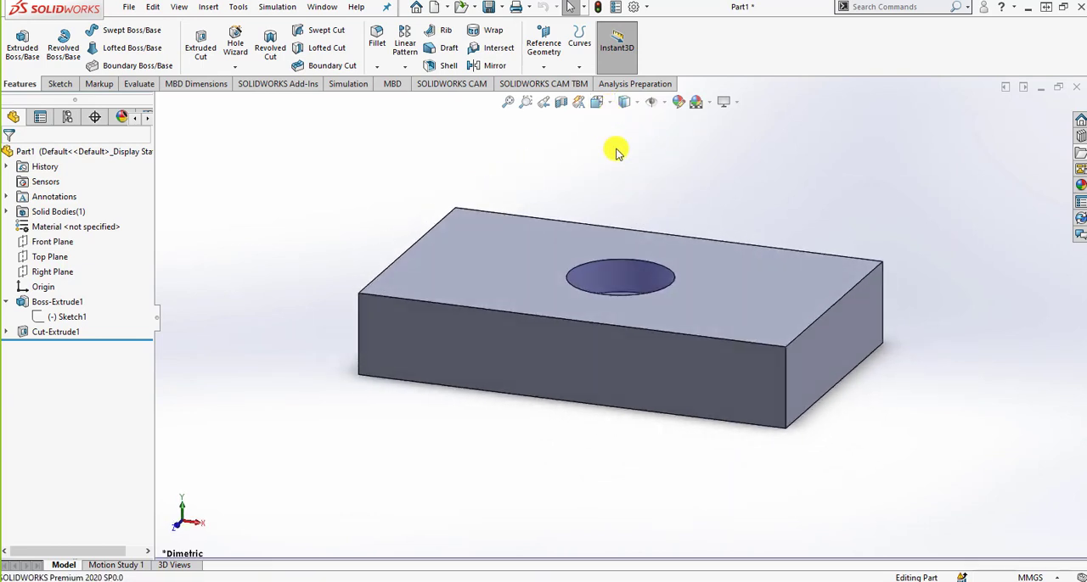
Save the current orientation as a custom view named ASD, and delete it from the Orientation dialog.
{"action": "key", "text": "space"}
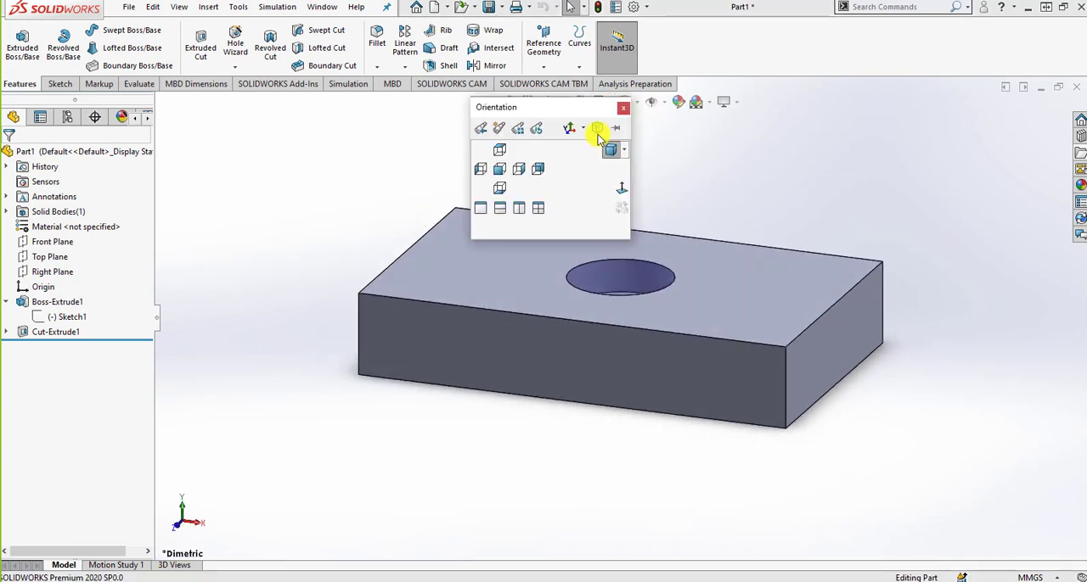
{"action": "left_click", "coordinate": [481, 128]}
{"action": "left_click_drag", "start_coordinate": [518, 136], "coordinate": [794, 183]}
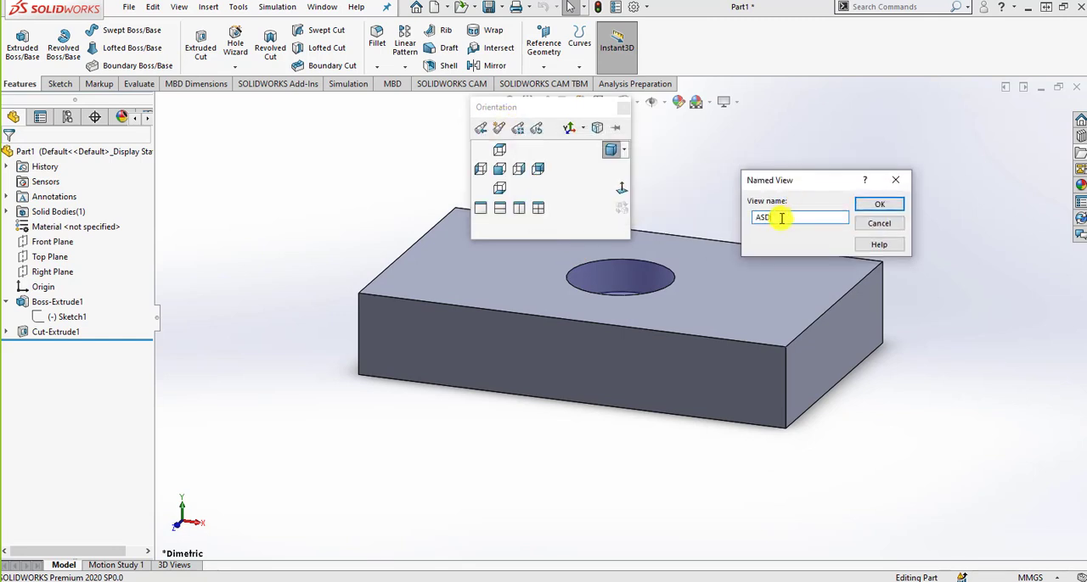
{"action": "left_click", "coordinate": [878, 205]}
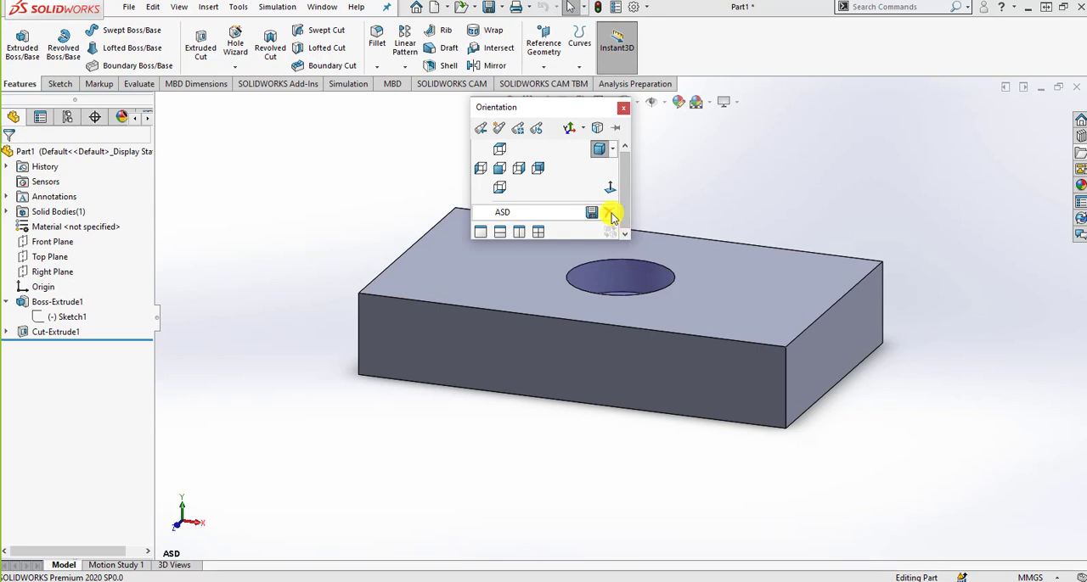
{"action": "left_click", "coordinate": [608, 212]}
{"action": "left_click", "coordinate": [576, 295]}
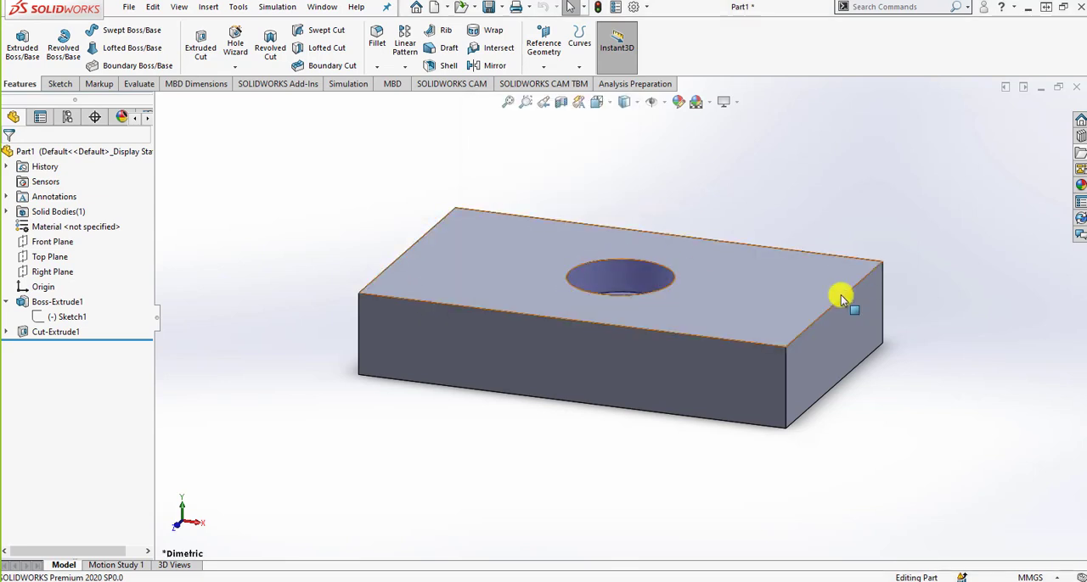
Advance the PowerPoint slide show to slide 75 on displaying a grid, and open the Grid/Snap document properties in SOLIDWORKS.
{"action": "left_click", "coordinate": [519, 581]}
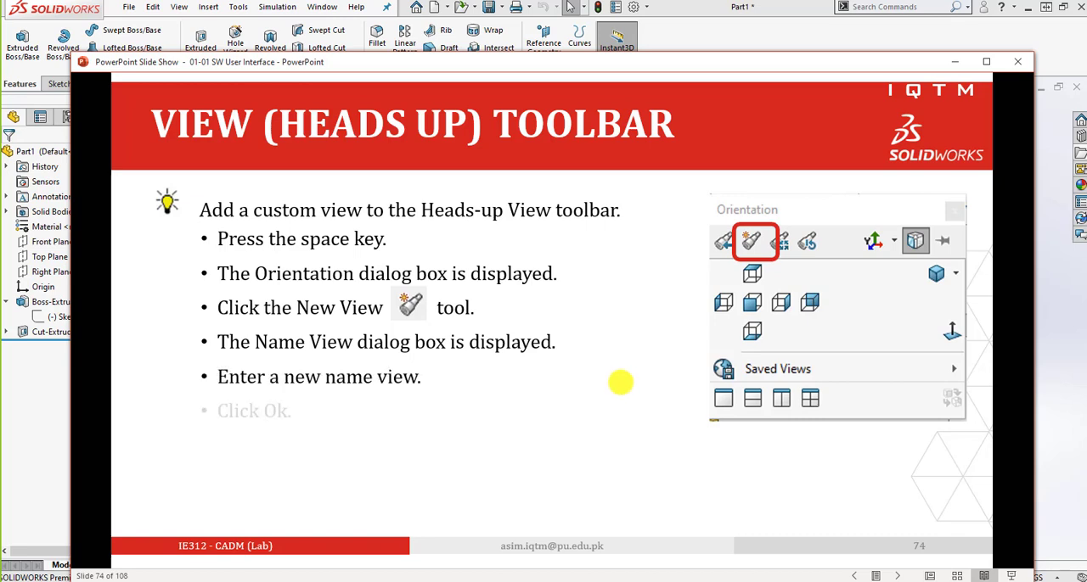
{"action": "left_click", "coordinate": [621, 383]}
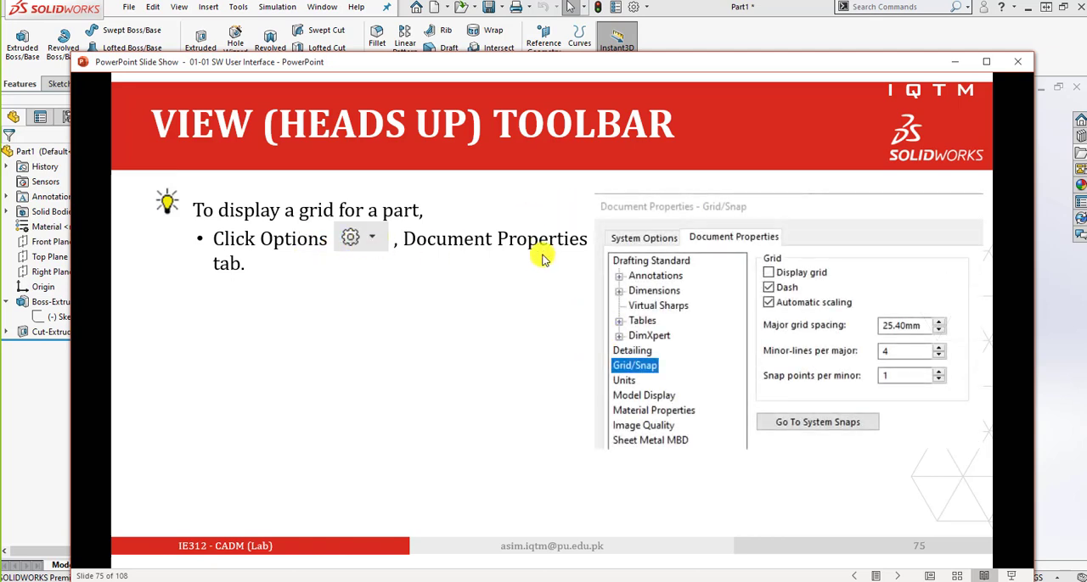
{"action": "left_click", "coordinate": [649, 7]}
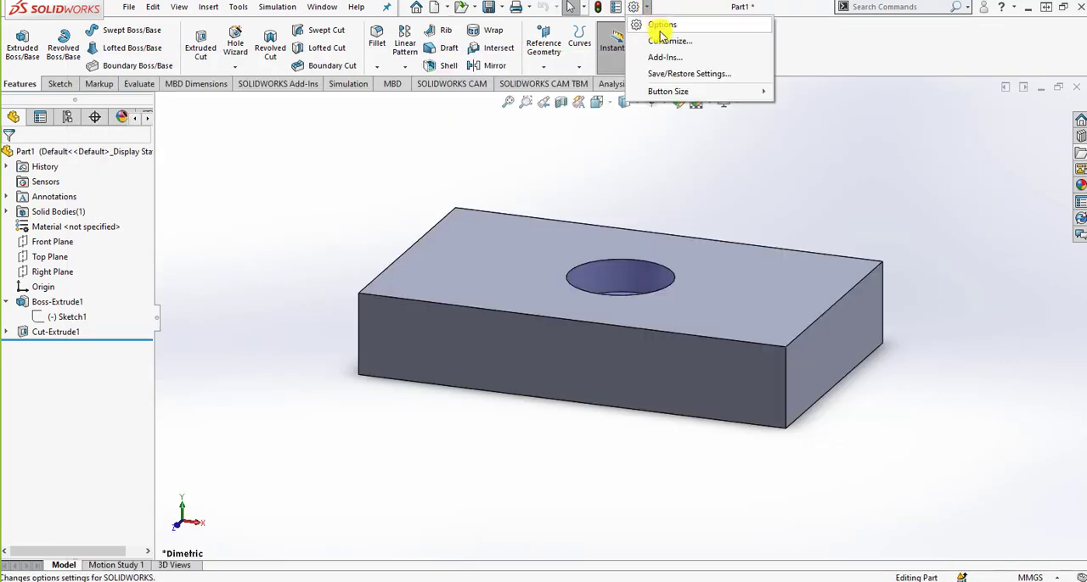
{"action": "left_click", "coordinate": [663, 27]}
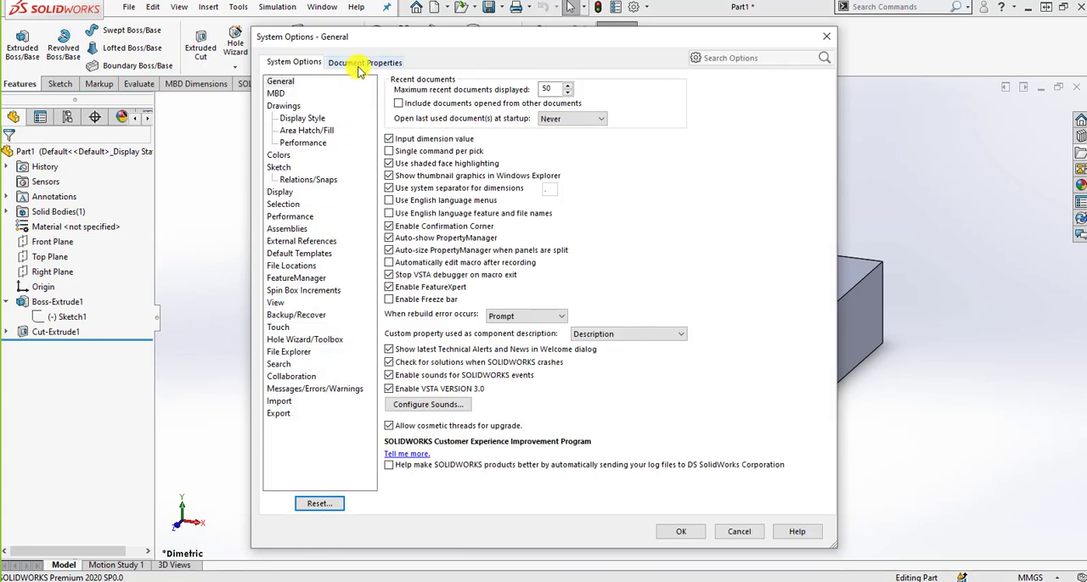
{"action": "left_click", "coordinate": [361, 63]}
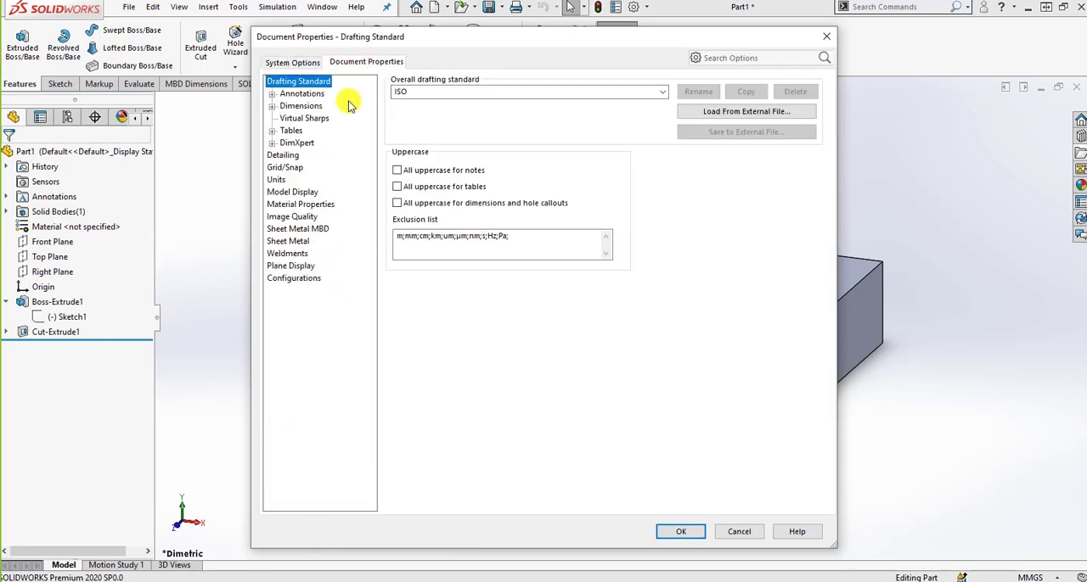
{"action": "left_click", "coordinate": [284, 156]}
{"action": "left_click", "coordinate": [285, 168]}
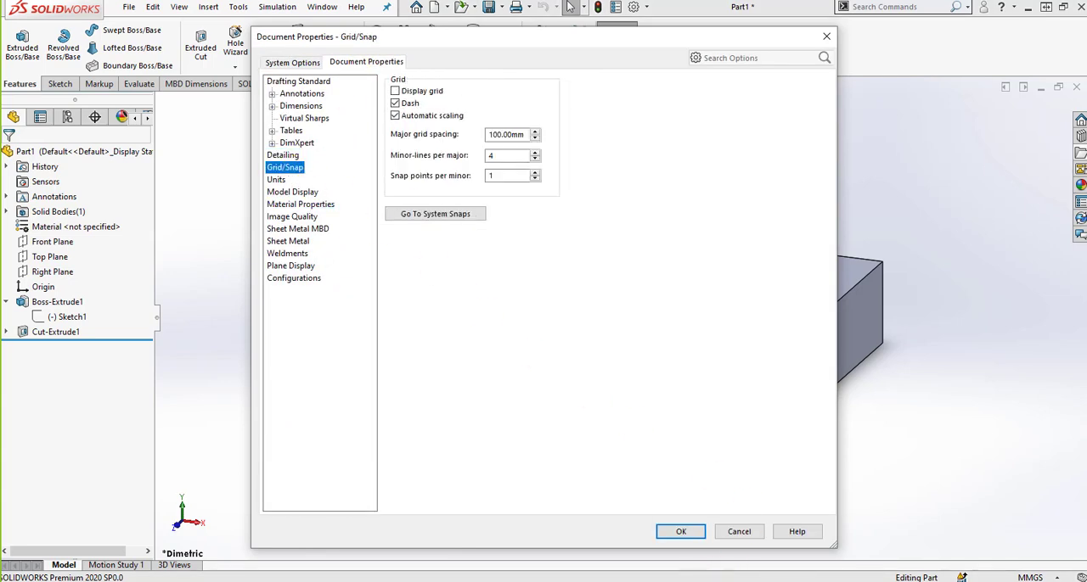
Review the Grid/Snaps point on slide 75 in PowerPoint, return to SOLIDWORKS, and turn on Display grid for the part.
{"action": "key", "text": "alt+Tab"}
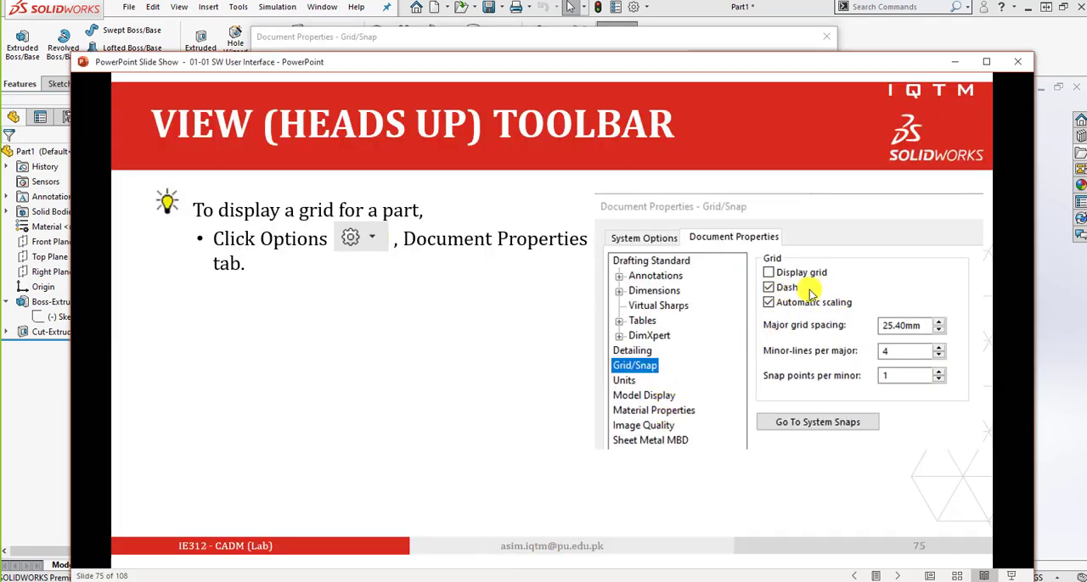
{"action": "left_click", "coordinate": [834, 362]}
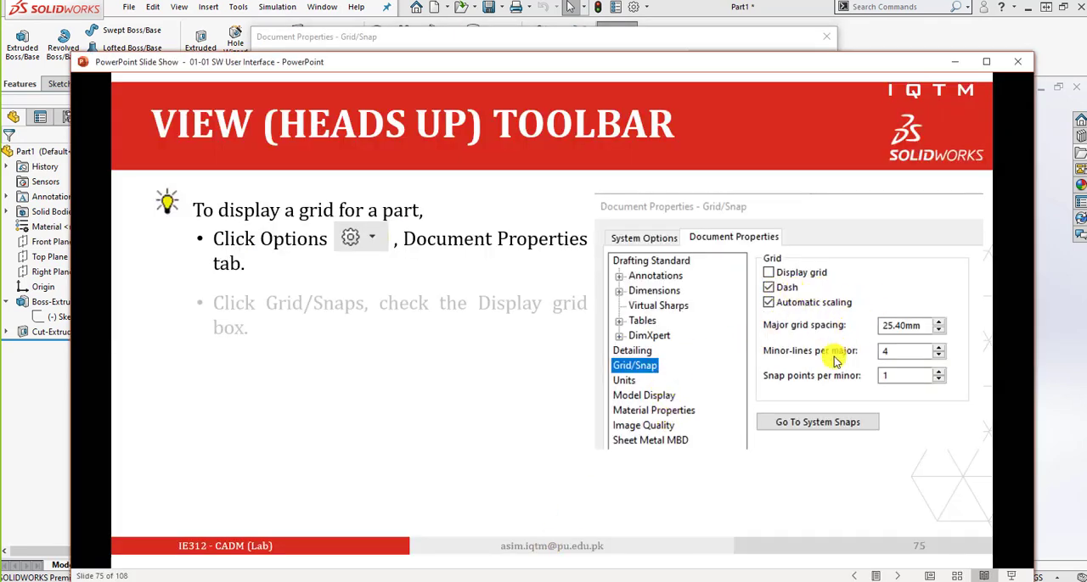
{"action": "left_click", "coordinate": [789, 357]}
{"action": "key", "text": "Left"}
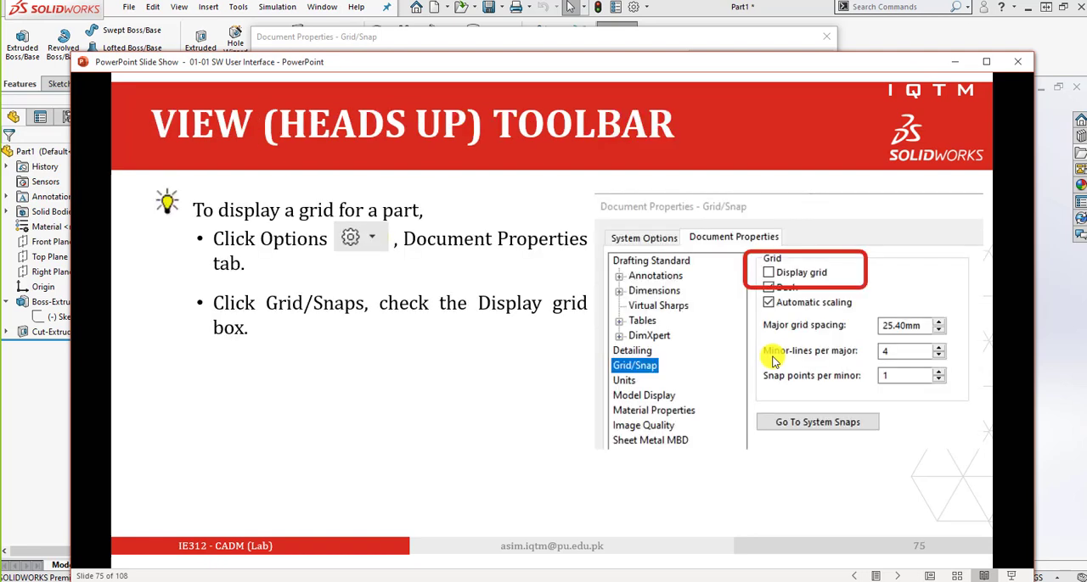
{"action": "left_click", "coordinate": [851, 48]}
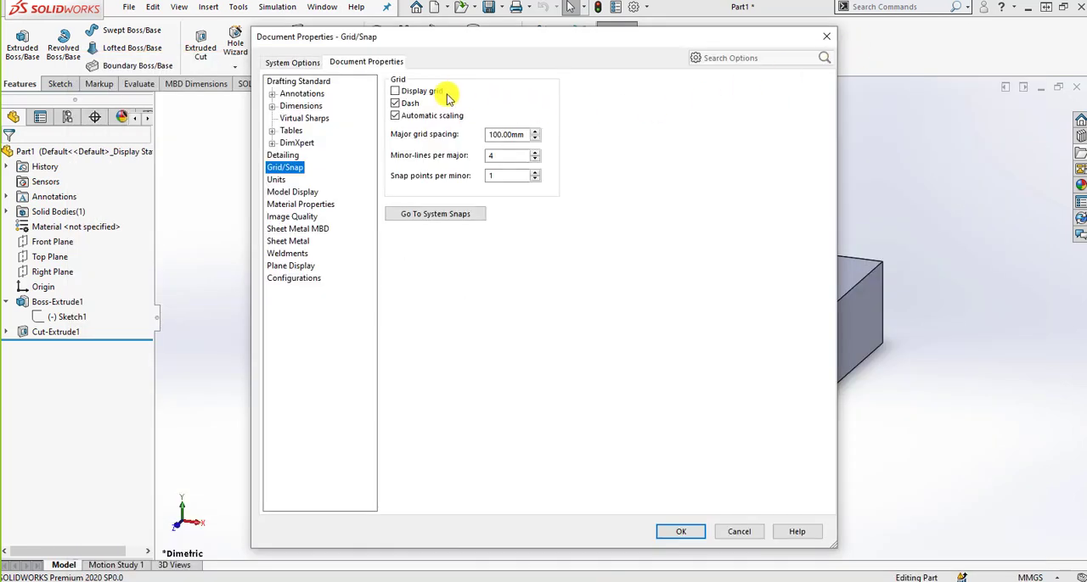
{"action": "left_click", "coordinate": [680, 532]}
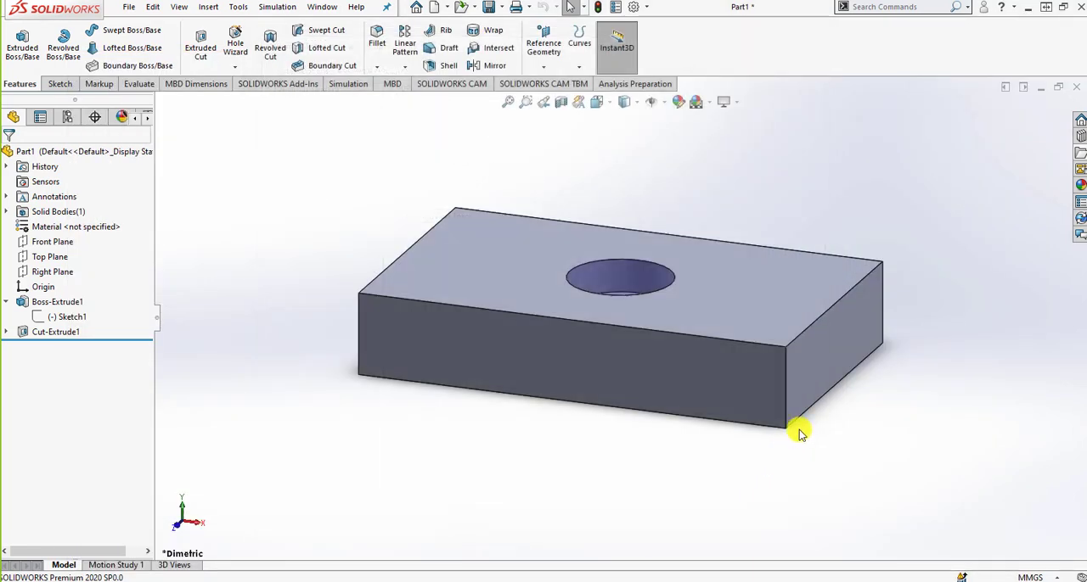
Rotate the block slightly, open Sketch1 of Boss-Extrude1 for editing to view the grid, and exit the sketch.
{"action": "middle_click_drag", "start_coordinate": [824, 352], "coordinate": [806, 416]}
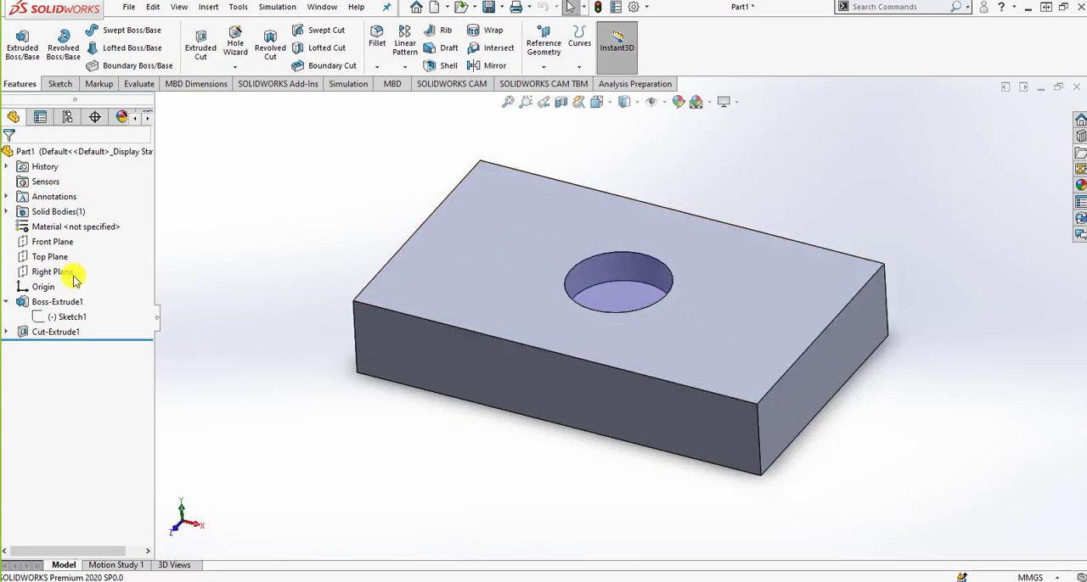
{"action": "left_click", "coordinate": [67, 316]}
{"action": "left_click", "coordinate": [80, 270]}
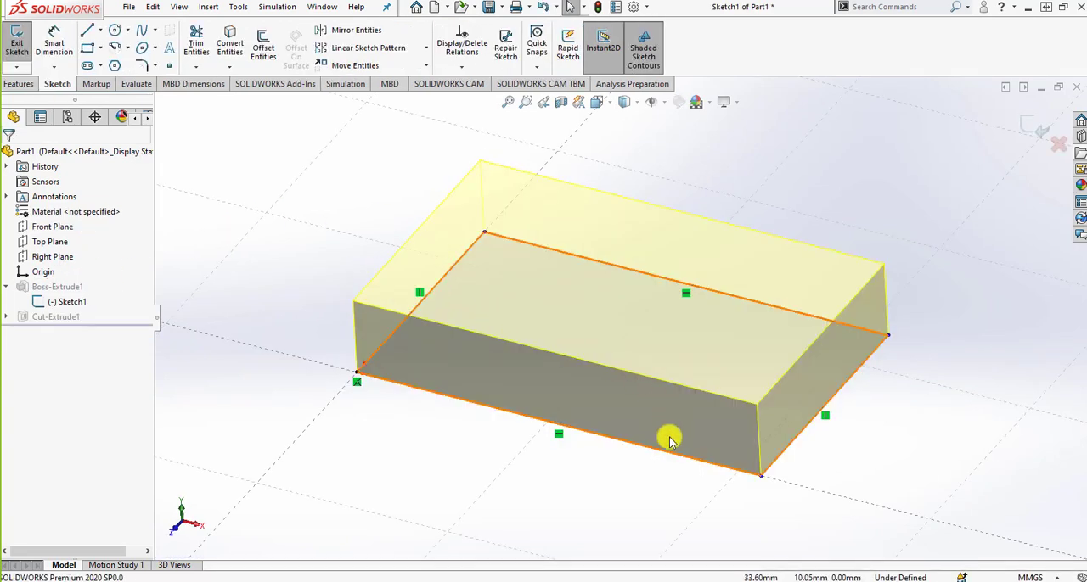
{"action": "left_click", "coordinate": [1041, 132]}
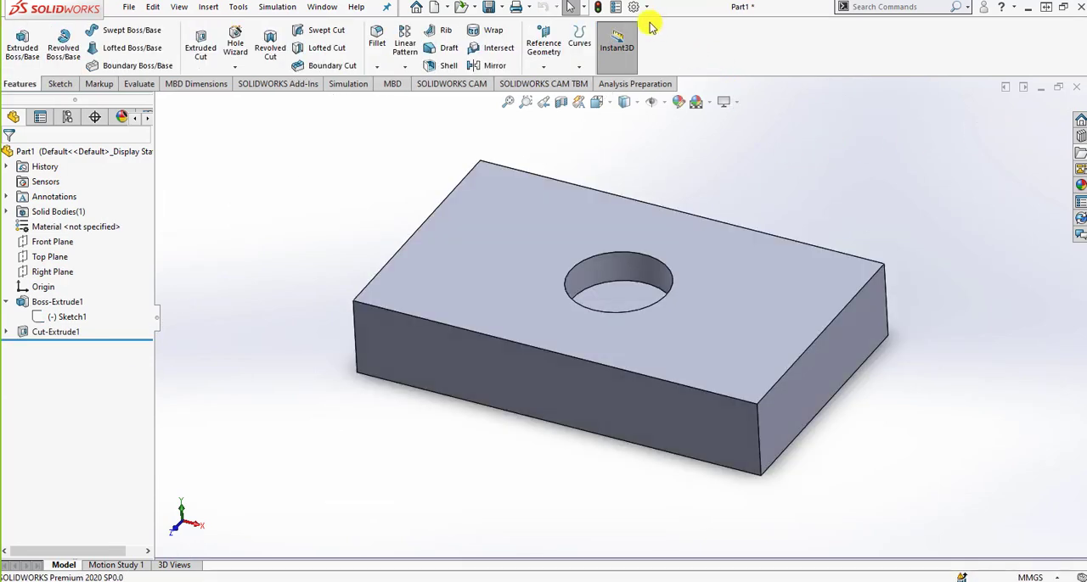
Turn off Display grid in the part's Grid/Snap document properties.
{"action": "left_click", "coordinate": [646, 7]}
{"action": "left_click", "coordinate": [661, 24]}
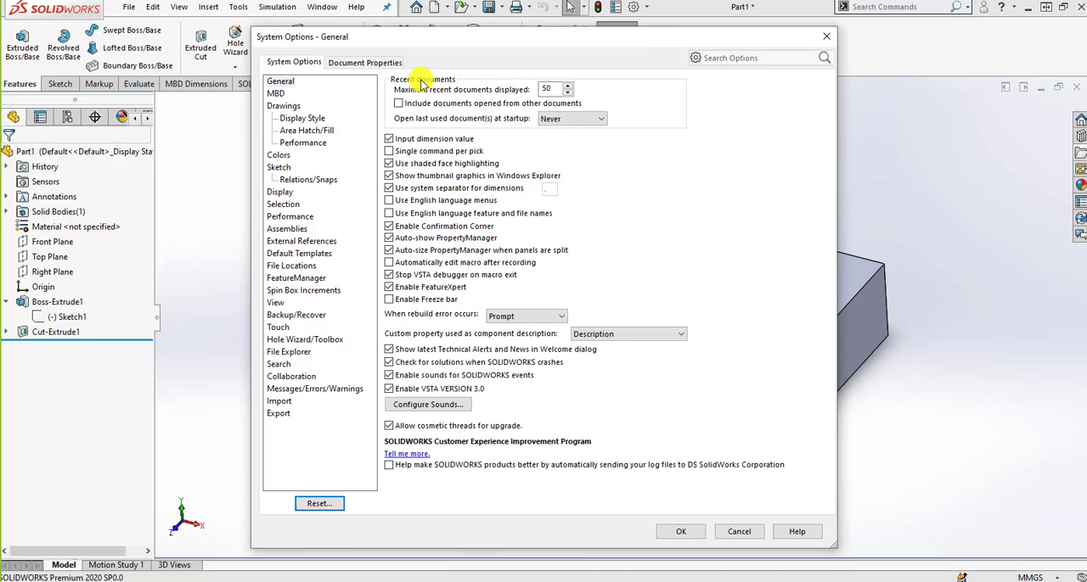
{"action": "left_click", "coordinate": [366, 64]}
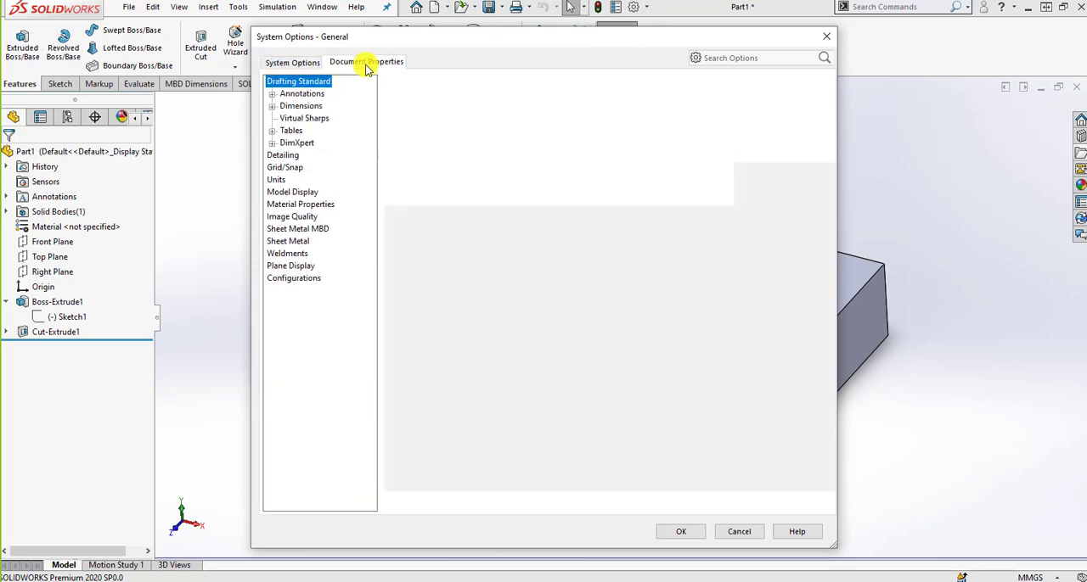
{"action": "left_click", "coordinate": [284, 168]}
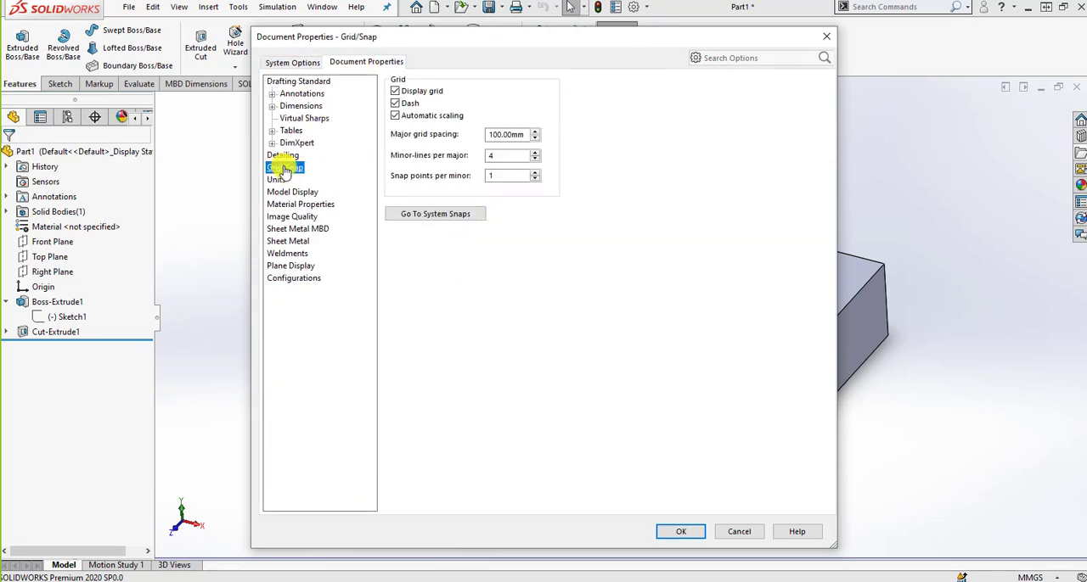
{"action": "left_click", "coordinate": [683, 532]}
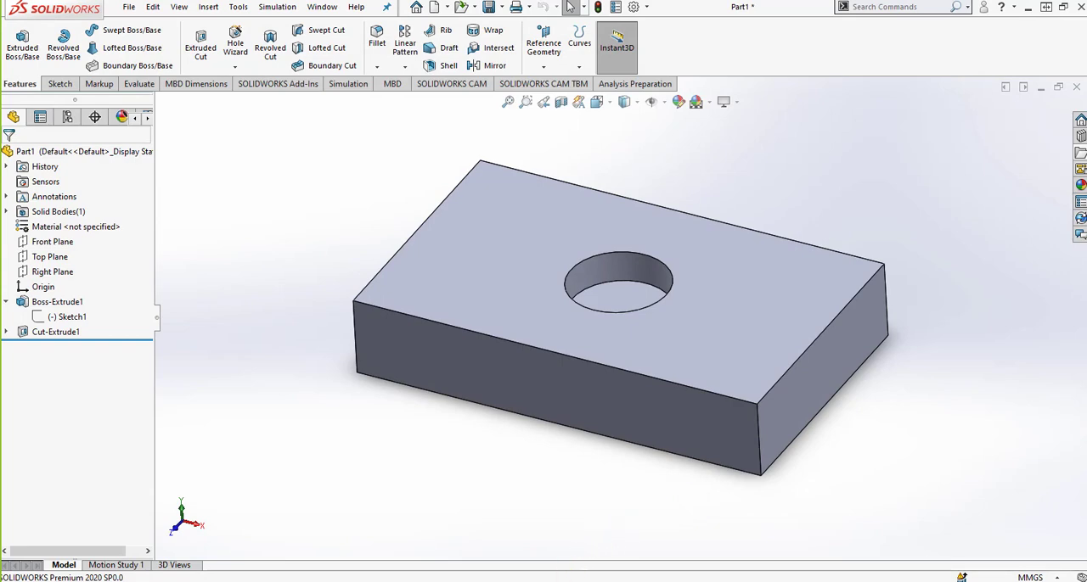
Switch to the PowerPoint slide show and advance through slide 76 on shortcut menus to the Breadcrumbs illustration on slide 78.
{"action": "key", "text": "alt+Tab"}
{"action": "left_click", "coordinate": [649, 352]}
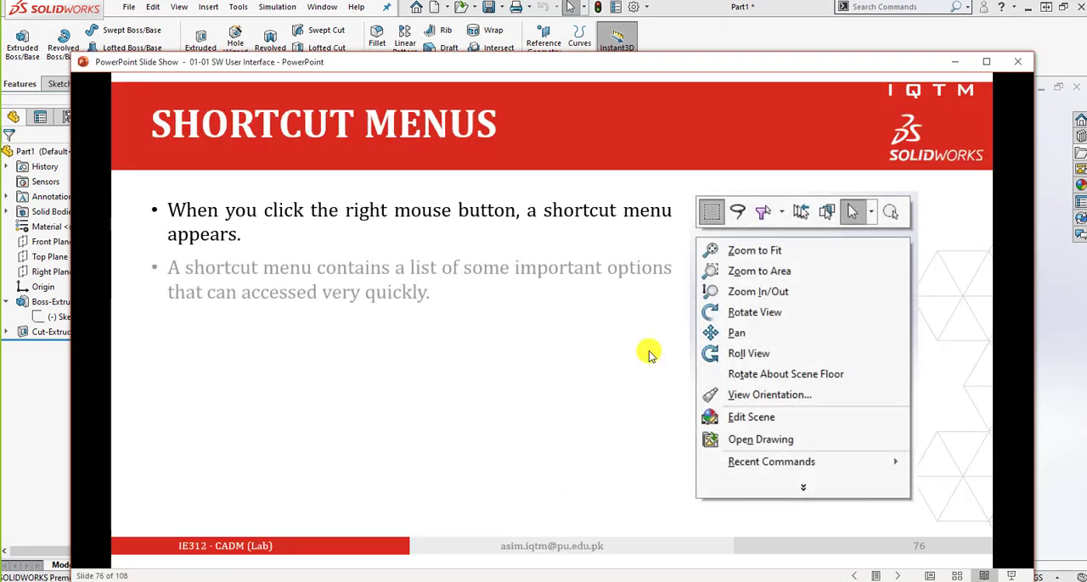
{"action": "scroll", "coordinate": [502, 329], "scroll_direction": "down", "scroll_amount": 1}
{"action": "scroll", "coordinate": [502, 330], "scroll_direction": "up", "scroll_amount": 1}
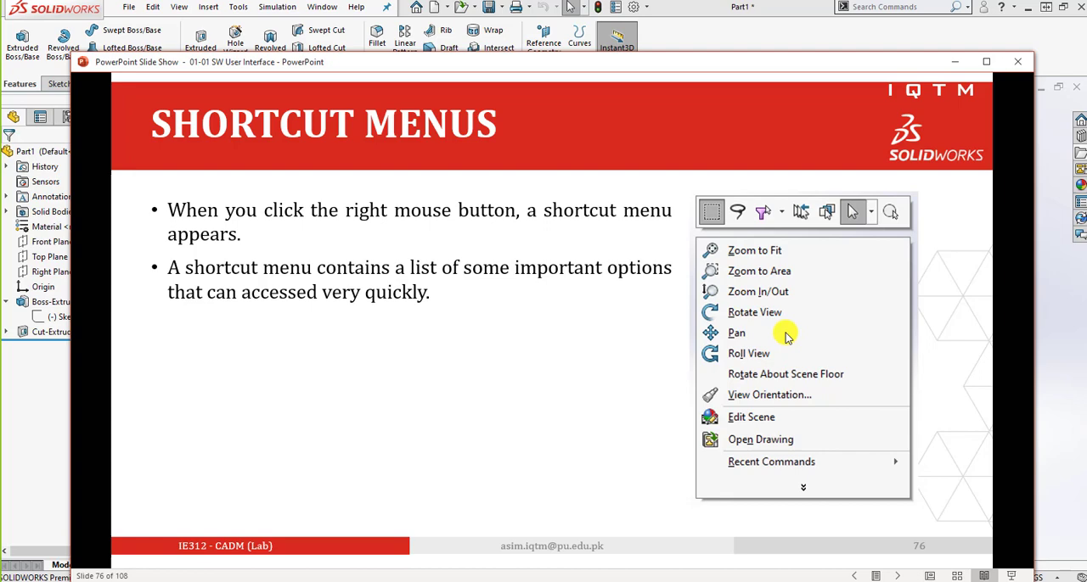
{"action": "left_click", "coordinate": [594, 353]}
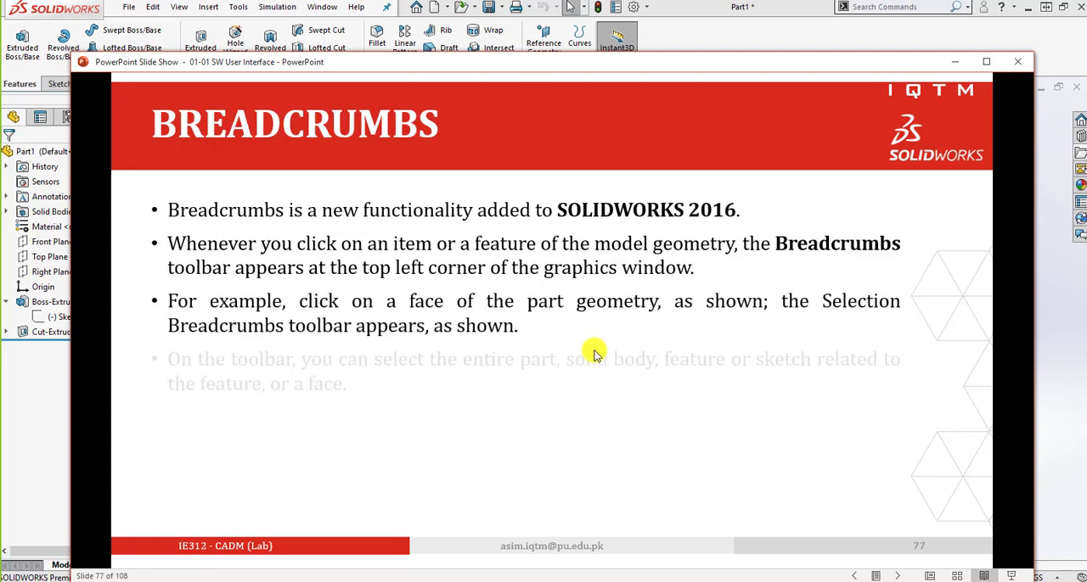
{"action": "left_click", "coordinate": [595, 352]}
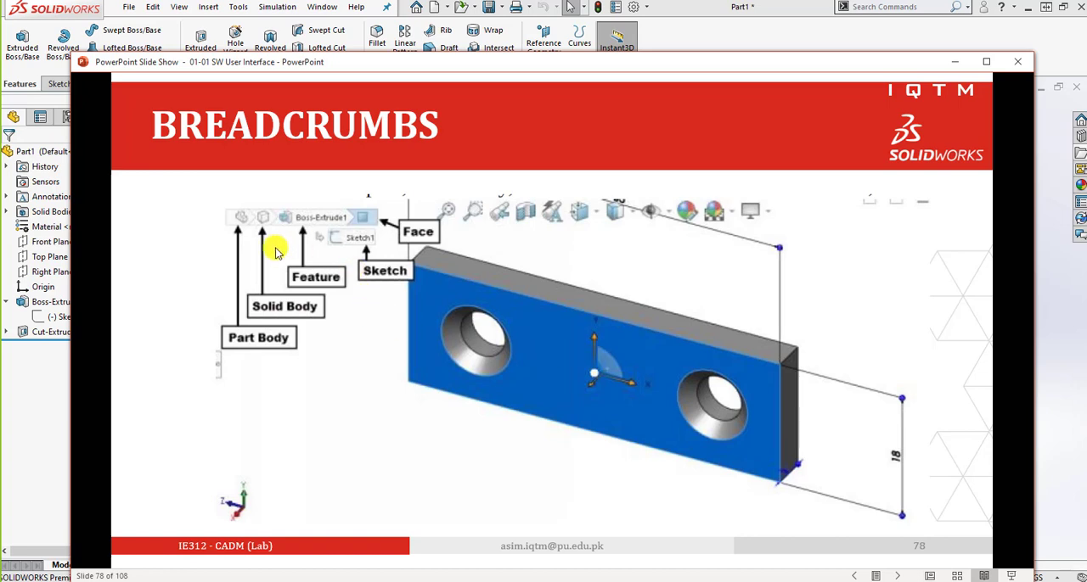
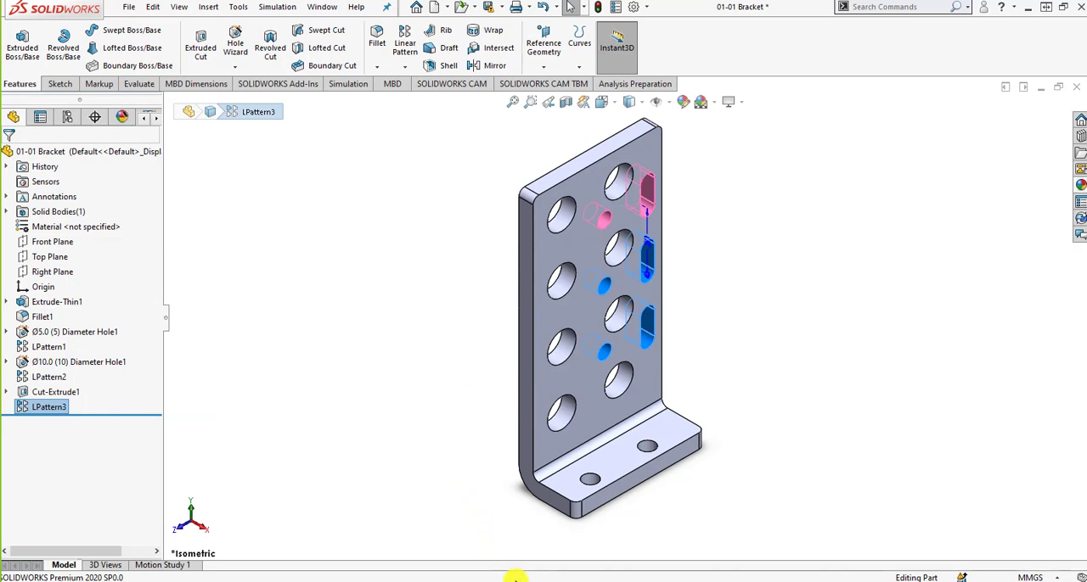
Switch to the PowerPoint slide show and review slides 92 to 96 on the FeatureManager rollback bar, trying the bar in SOLIDWORKS along the way.
{"action": "left_click", "coordinate": [532, 544]}
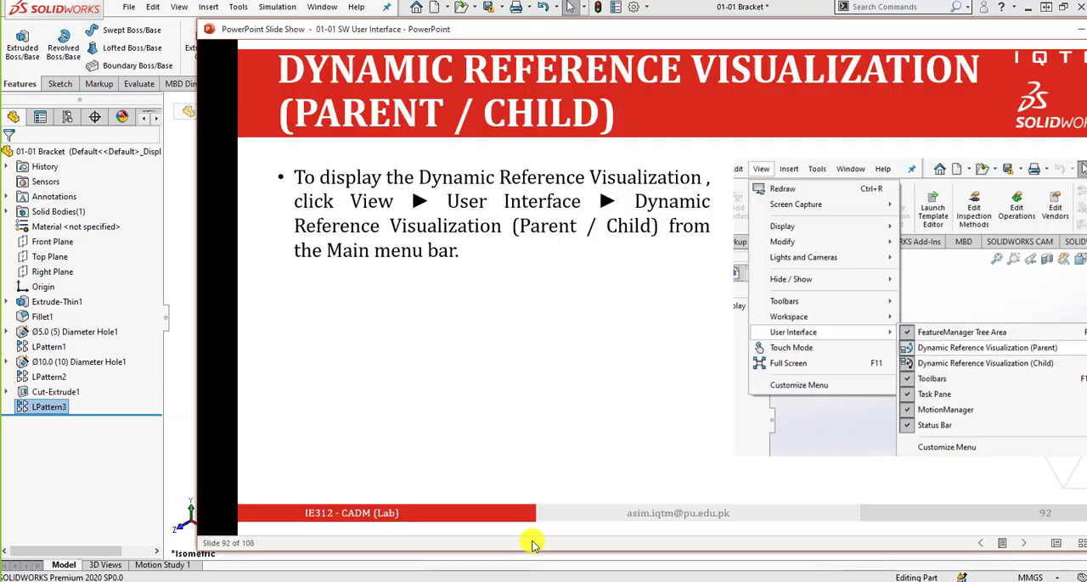
{"action": "left_click", "coordinate": [620, 391]}
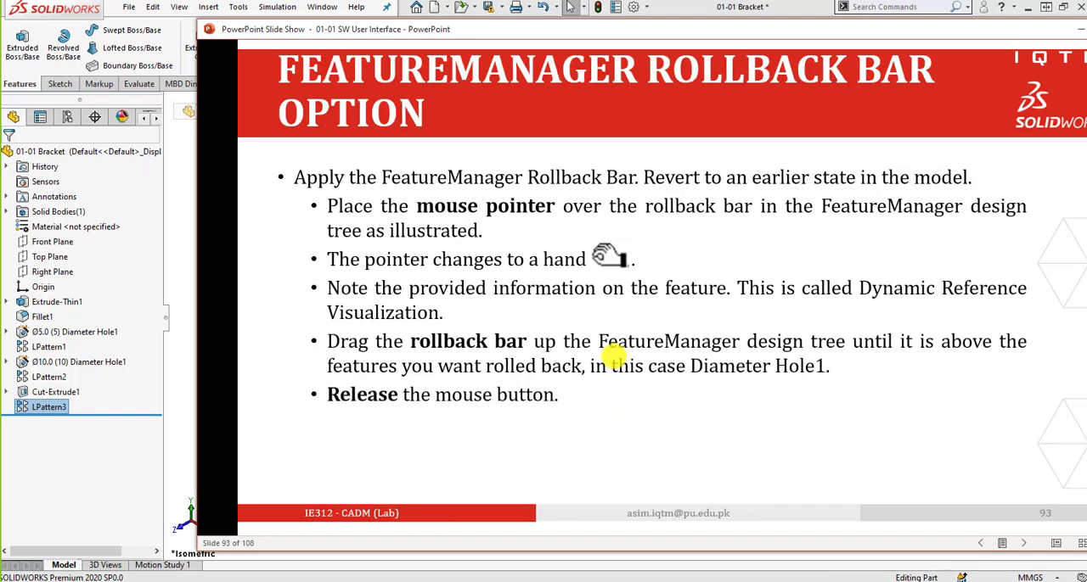
{"action": "left_click", "coordinate": [613, 356]}
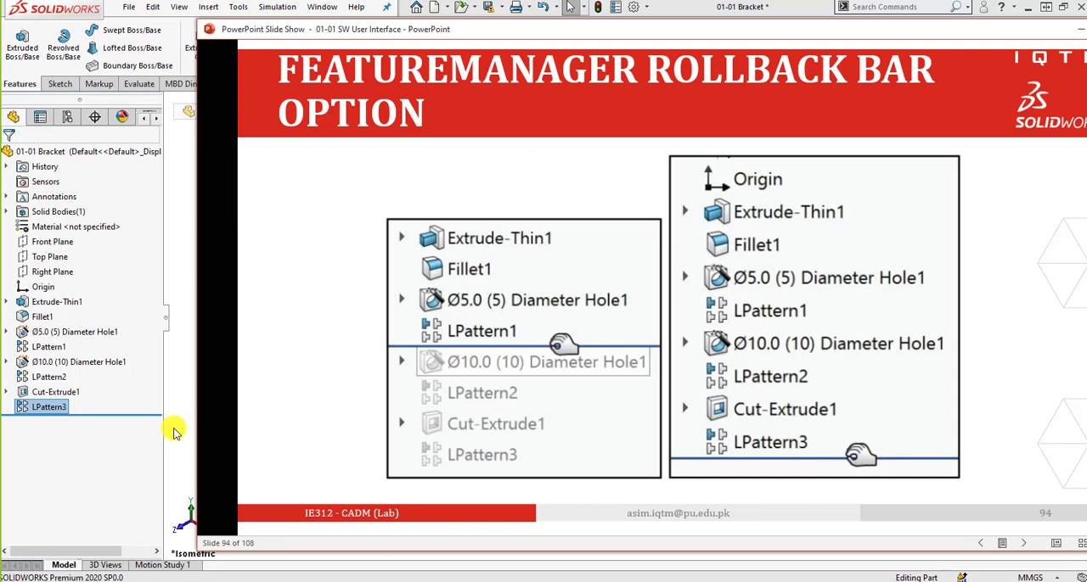
{"action": "mouse_move", "coordinate": [146, 415]}
{"action": "left_mouse_down"}
{"action": "mouse_move", "coordinate": [143, 366]}
{"action": "mouse_move", "coordinate": [131, 418]}
{"action": "left_mouse_up"}
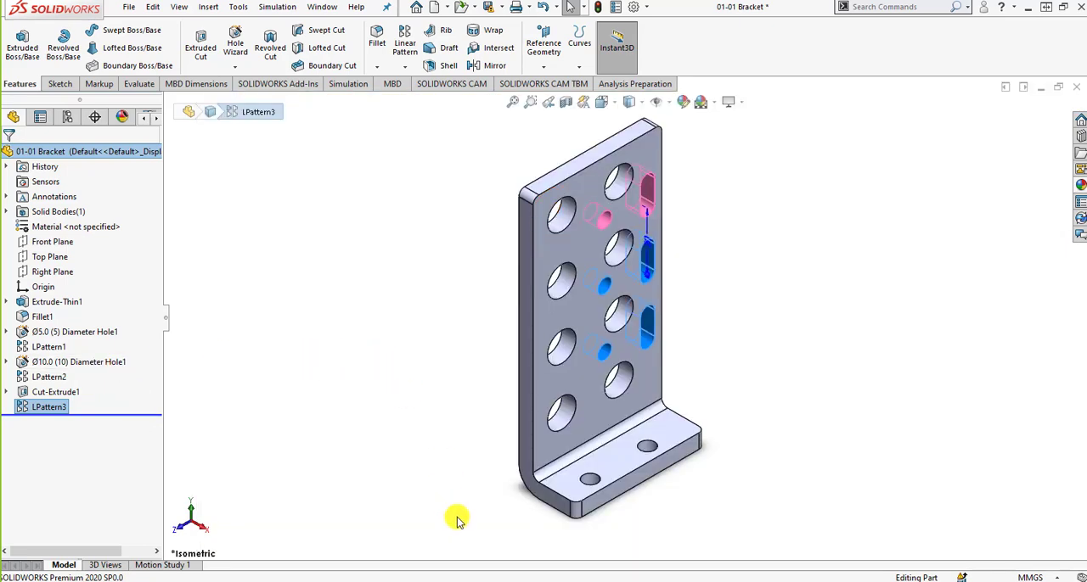
{"action": "left_click", "coordinate": [501, 581]}
{"action": "left_click", "coordinate": [641, 381]}
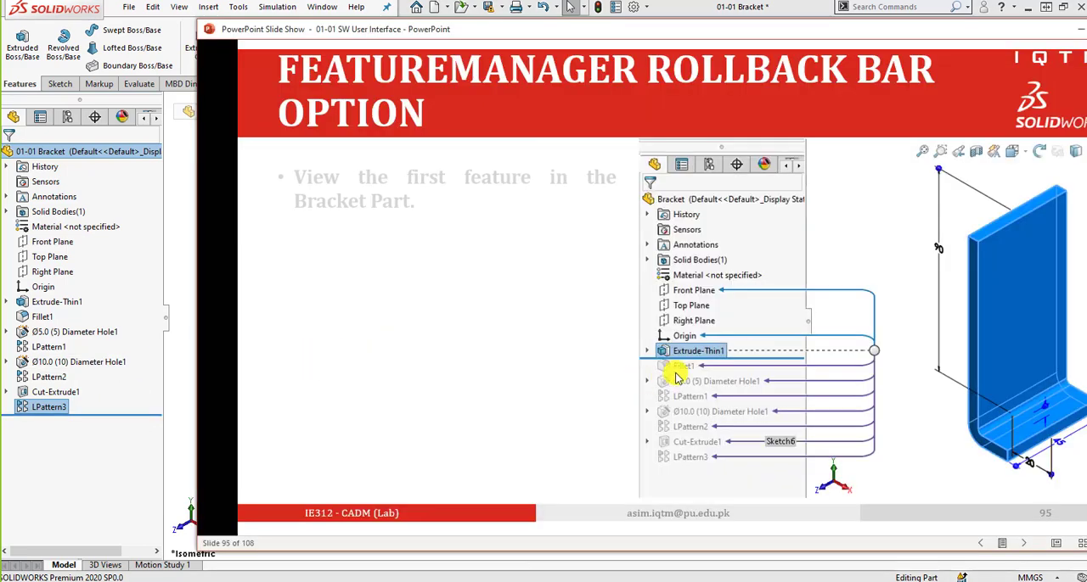
{"action": "left_click", "coordinate": [756, 352]}
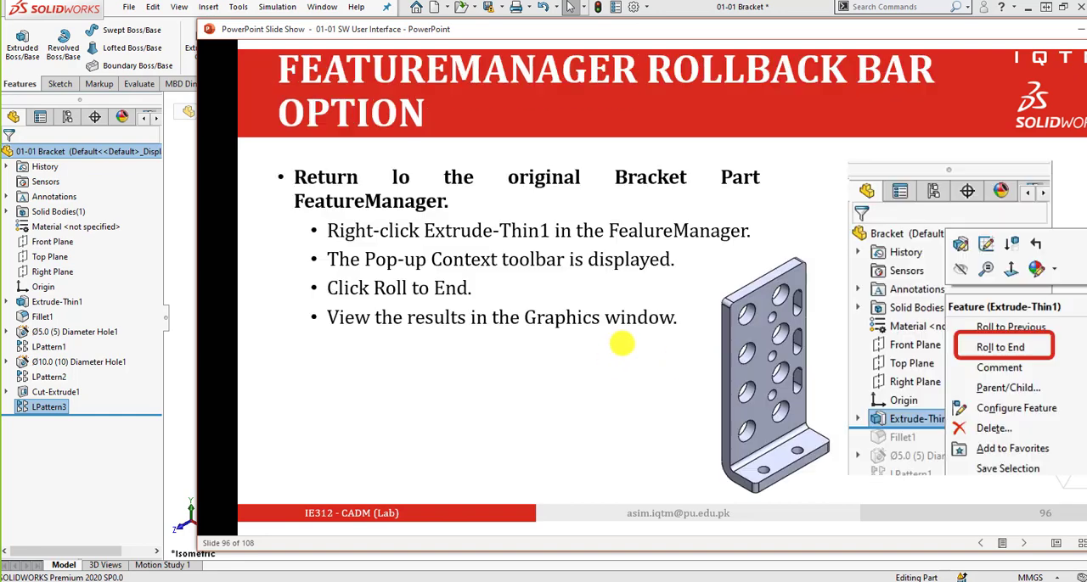
Roll the bracket back to just after Fillet1 in SOLIDWORKS and restore all features with Roll to End.
{"action": "left_click_drag", "start_coordinate": [141, 416], "coordinate": [132, 332]}
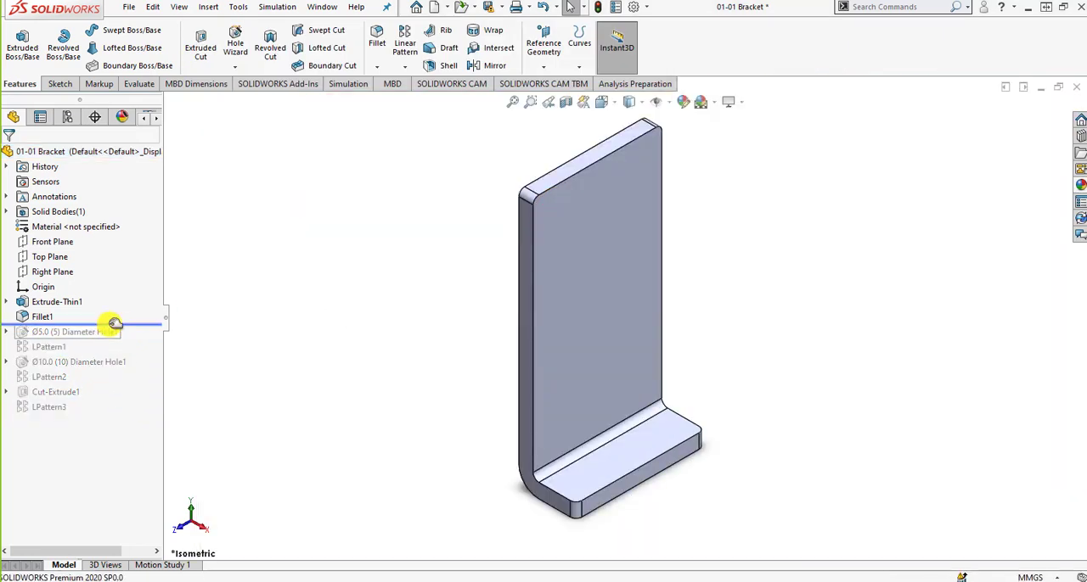
{"action": "right_click", "coordinate": [112, 327]}
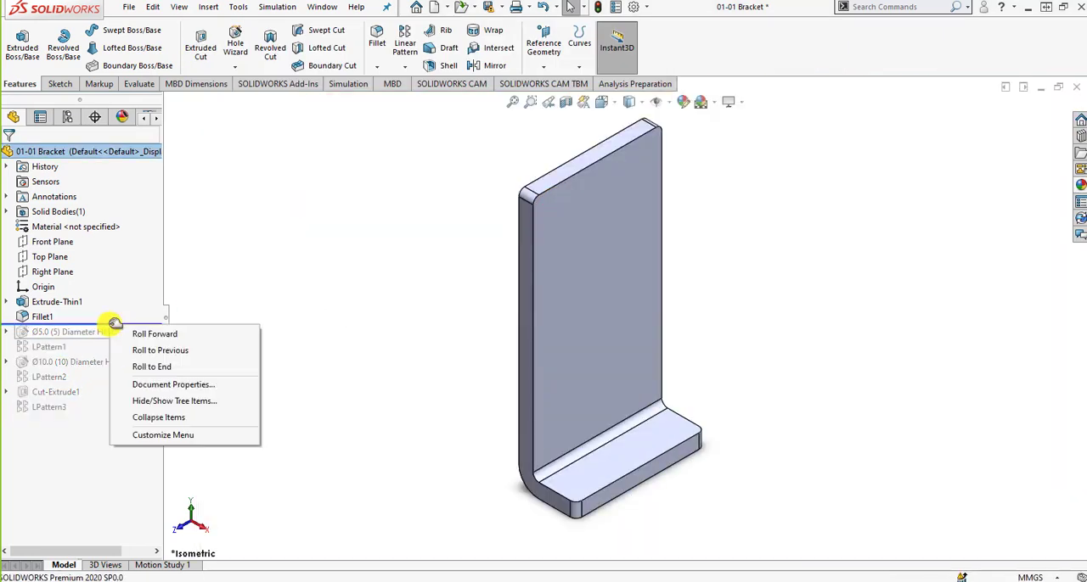
{"action": "left_click", "coordinate": [144, 367]}
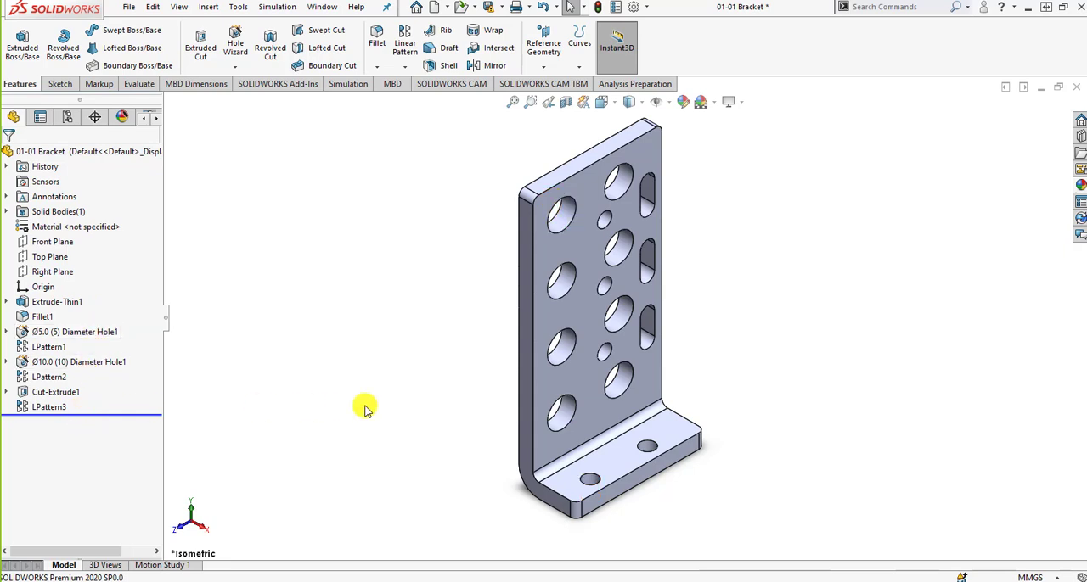
Return to the PowerPoint slide show and advance through the Mouse Functions slides to Mouse Gestures on slide 100.
{"action": "key", "text": "alt+Tab"}
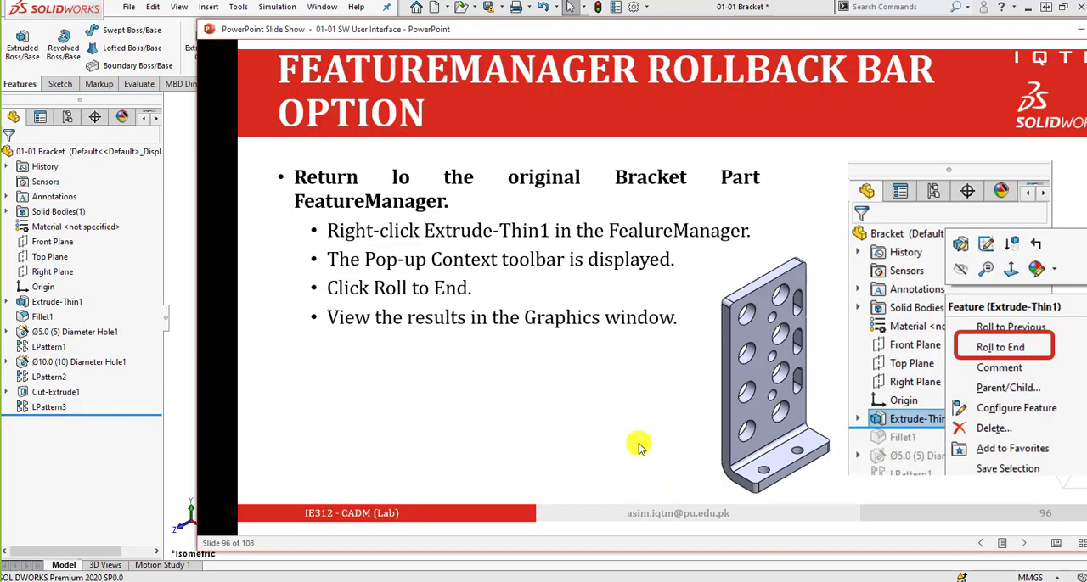
{"action": "left_click", "coordinate": [695, 406]}
{"action": "left_click", "coordinate": [695, 360]}
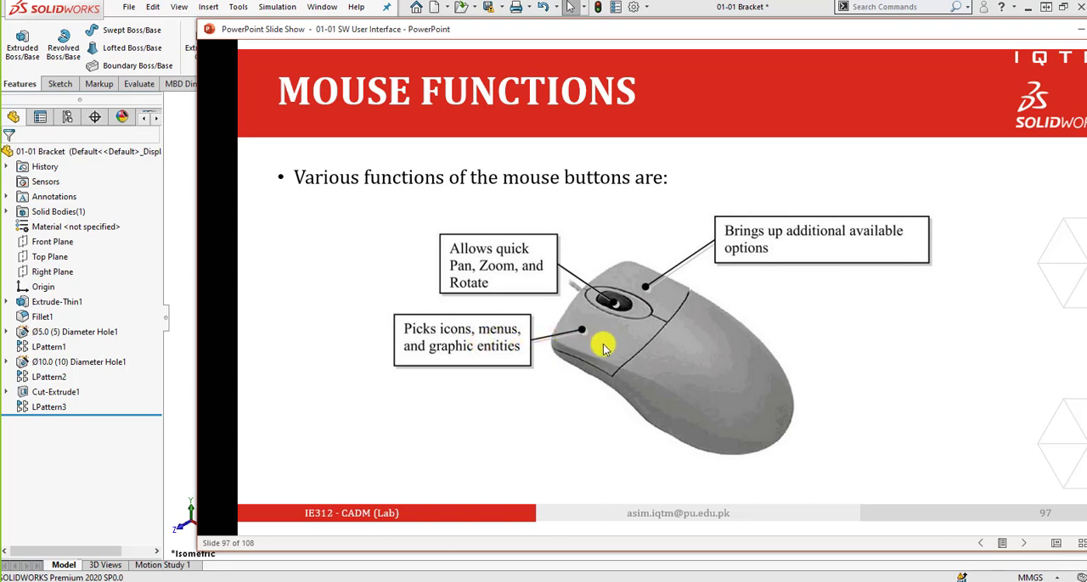
{"action": "left_click", "coordinate": [633, 287]}
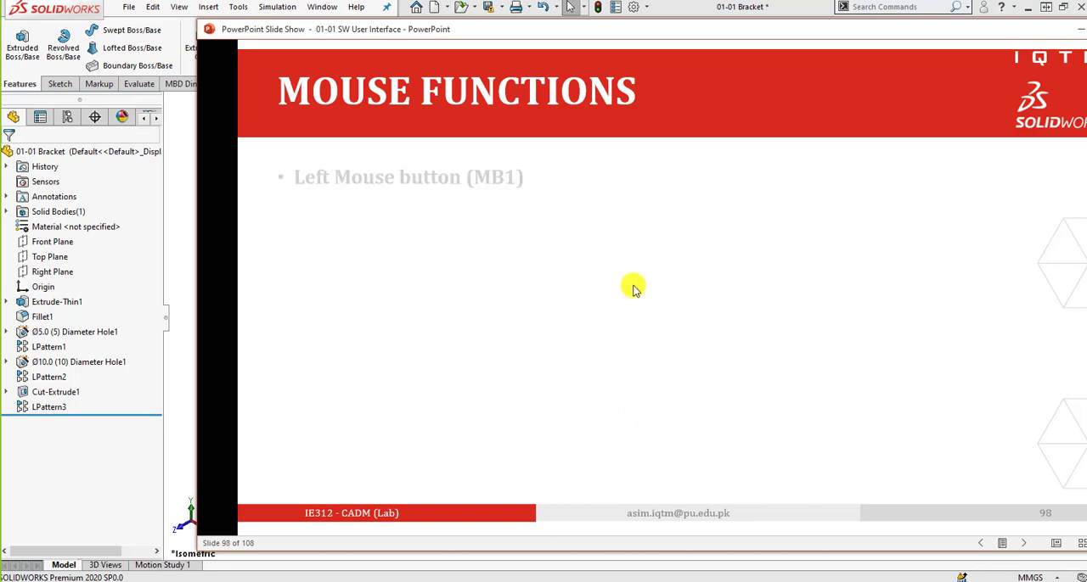
{"action": "left_click", "coordinate": [633, 288]}
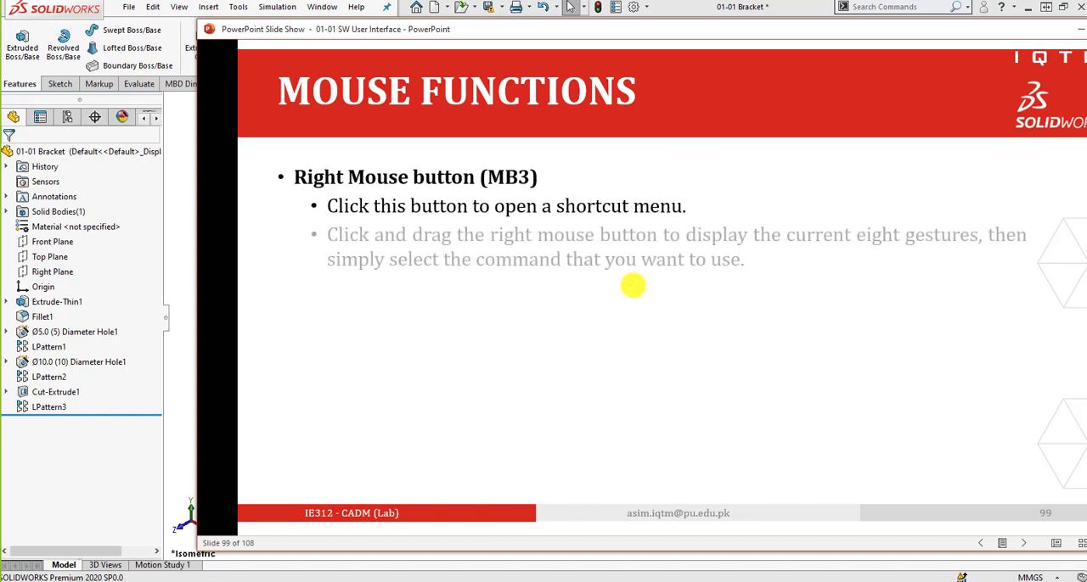
{"action": "left_click", "coordinate": [632, 287]}
{"action": "left_click", "coordinate": [633, 285]}
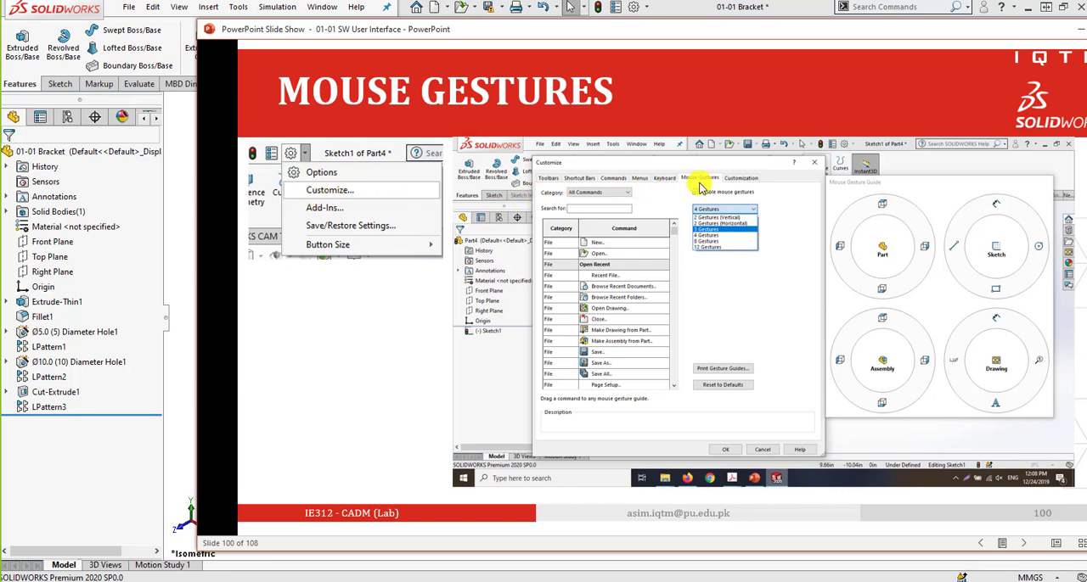
Open the mouse gesture customization in SOLIDWORKS and set the guide to 8 Gestures.
{"action": "left_click", "coordinate": [646, 9]}
{"action": "left_click", "coordinate": [655, 41]}
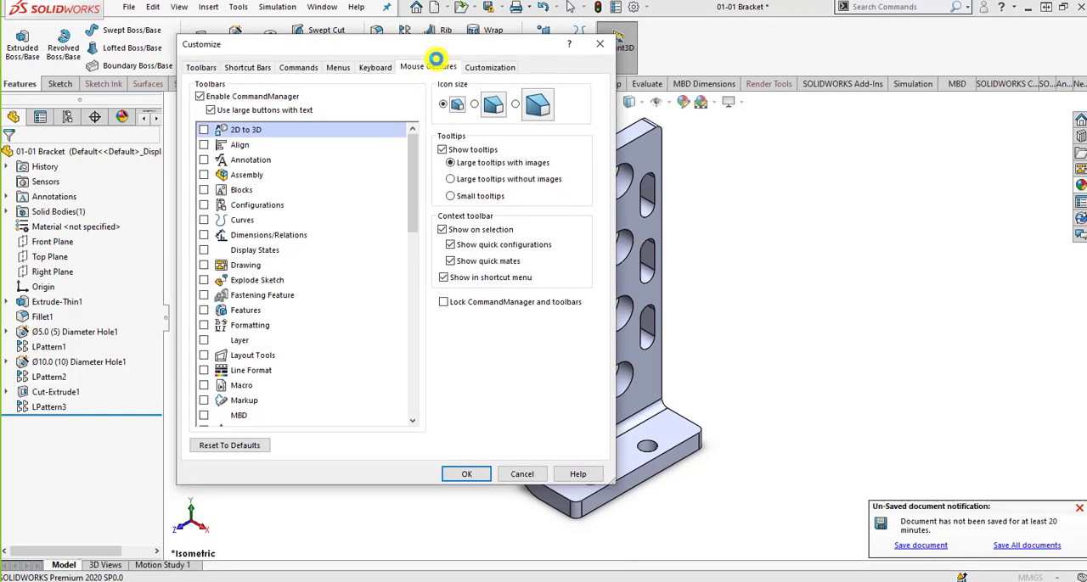
{"action": "left_click", "coordinate": [435, 61]}
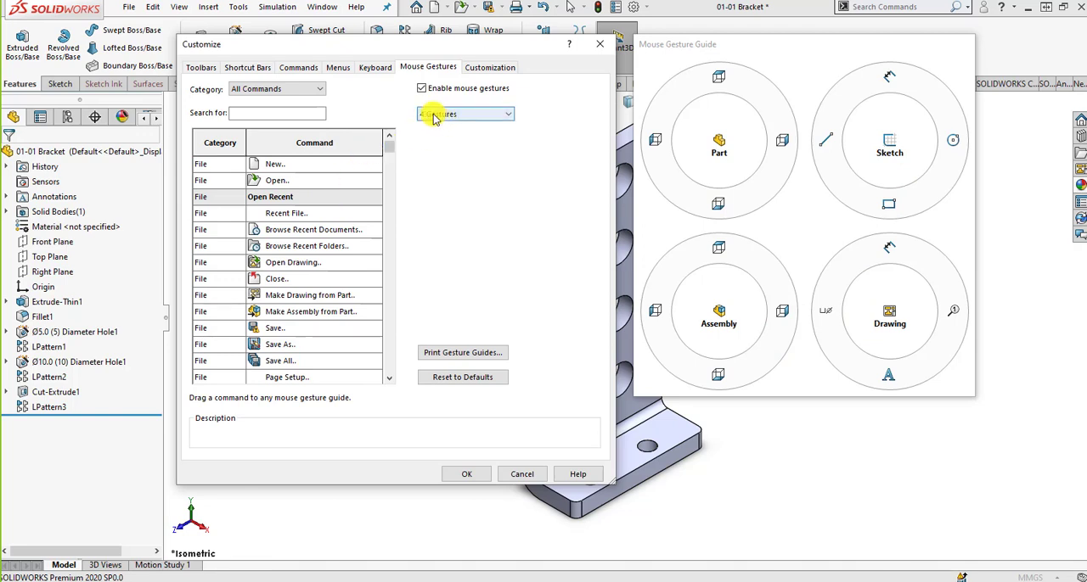
{"action": "left_click", "coordinate": [502, 119]}
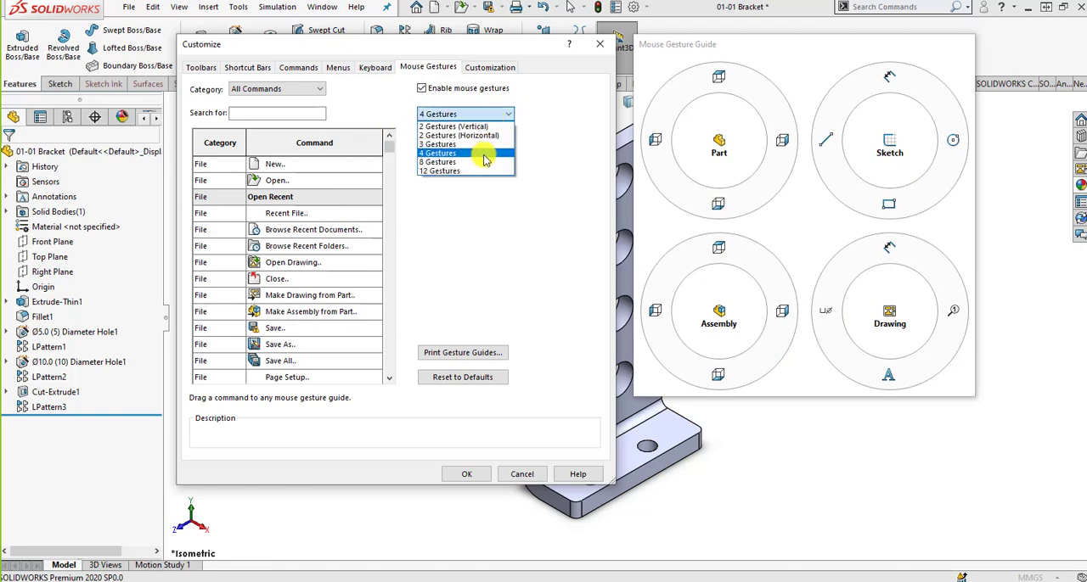
{"action": "left_click", "coordinate": [479, 162]}
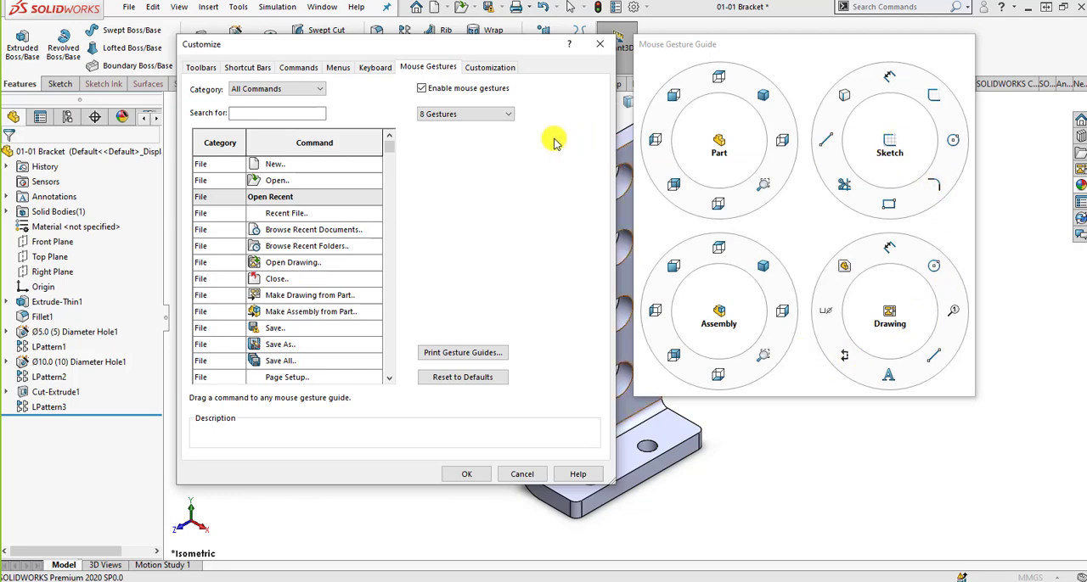
Try the 12 Gestures and 2 Gestures (Vertical) layouts and return the mouse gesture guide to 4 Gestures.
{"action": "left_click", "coordinate": [492, 117]}
{"action": "left_click", "coordinate": [482, 168]}
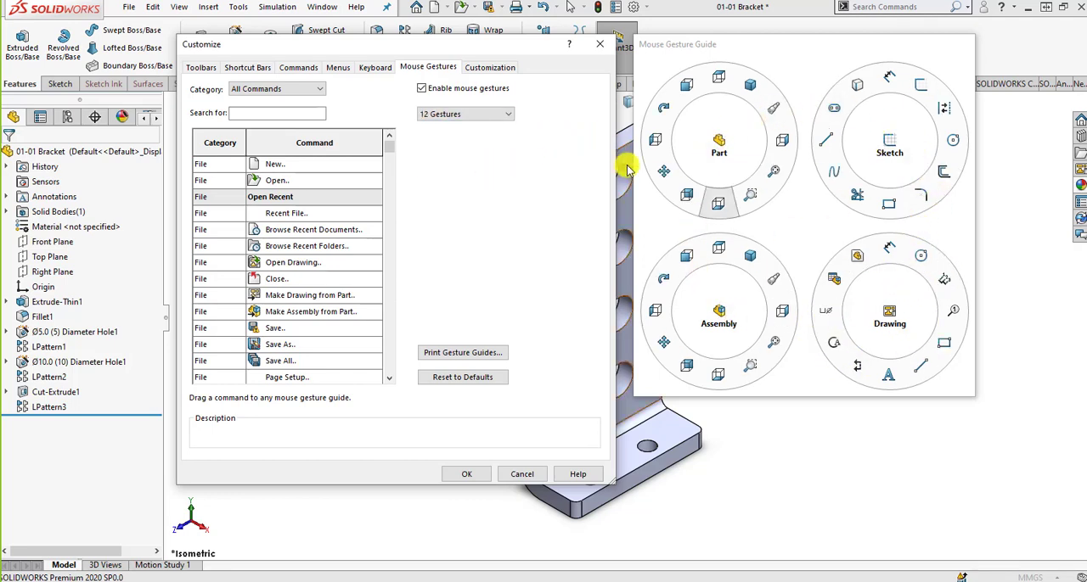
{"action": "left_click", "coordinate": [506, 117]}
{"action": "left_click", "coordinate": [492, 128]}
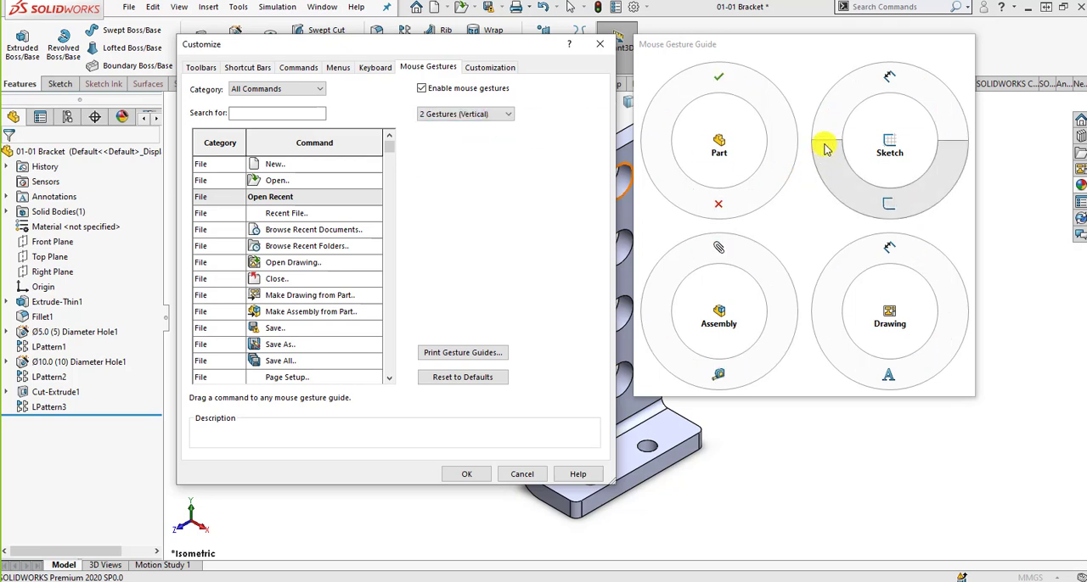
{"action": "left_click", "coordinate": [463, 114]}
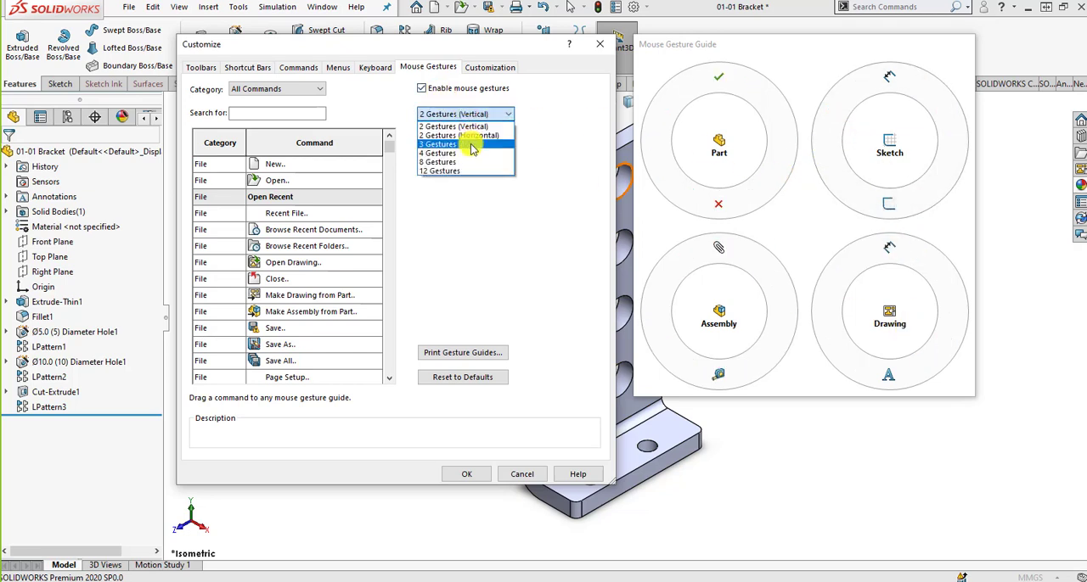
{"action": "left_click", "coordinate": [472, 153]}
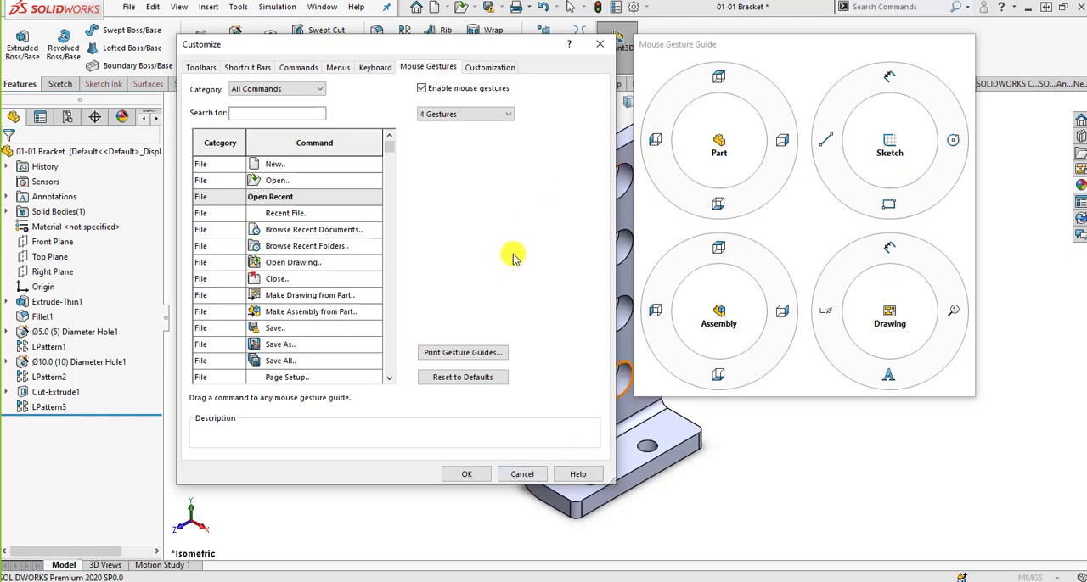
Try moving the rectangle command to the circle's sector of the Sketch gesture guide and put it back.
{"action": "left_click", "coordinate": [930, 200]}
{"action": "left_click_drag", "start_coordinate": [932, 199], "coordinate": [940, 184]}
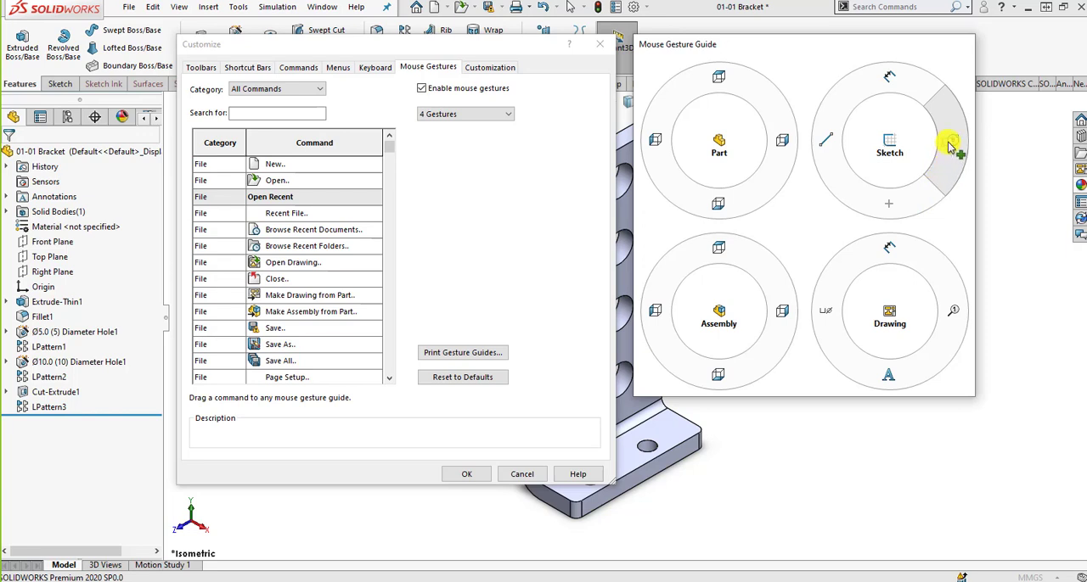
{"action": "mouse_move", "coordinate": [950, 148]}
{"action": "left_mouse_down"}
{"action": "mouse_move", "coordinate": [891, 206]}
{"action": "mouse_move", "coordinate": [829, 170]}
{"action": "mouse_move", "coordinate": [888, 204]}
{"action": "left_mouse_up"}
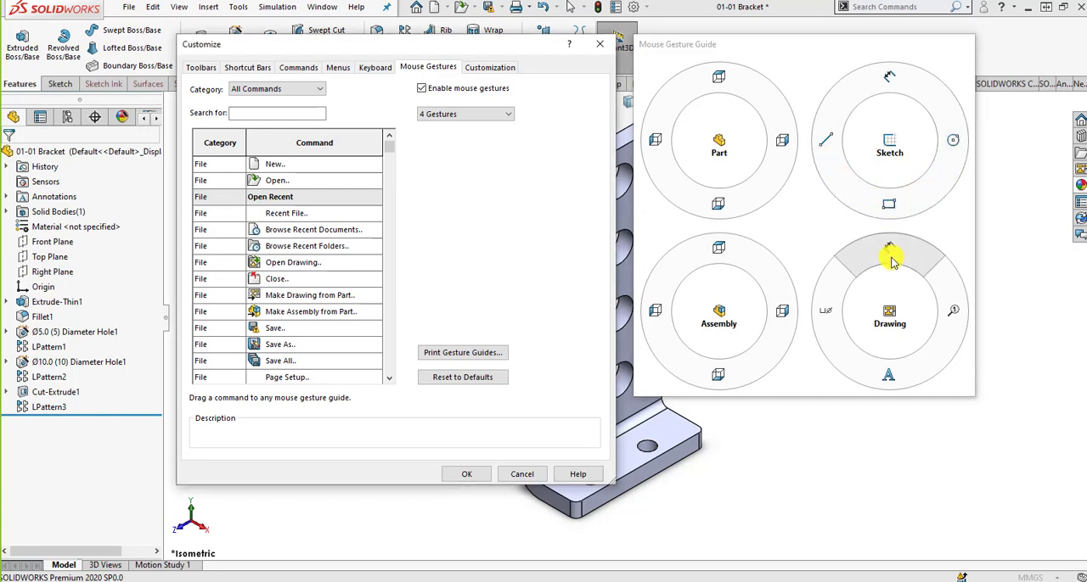
{"action": "mouse_move", "coordinate": [892, 262]}
{"action": "left_mouse_down"}
{"action": "mouse_move", "coordinate": [845, 250]}
{"action": "mouse_move", "coordinate": [828, 289]}
{"action": "mouse_move", "coordinate": [817, 222]}
{"action": "mouse_move", "coordinate": [886, 246]}
{"action": "left_mouse_up"}
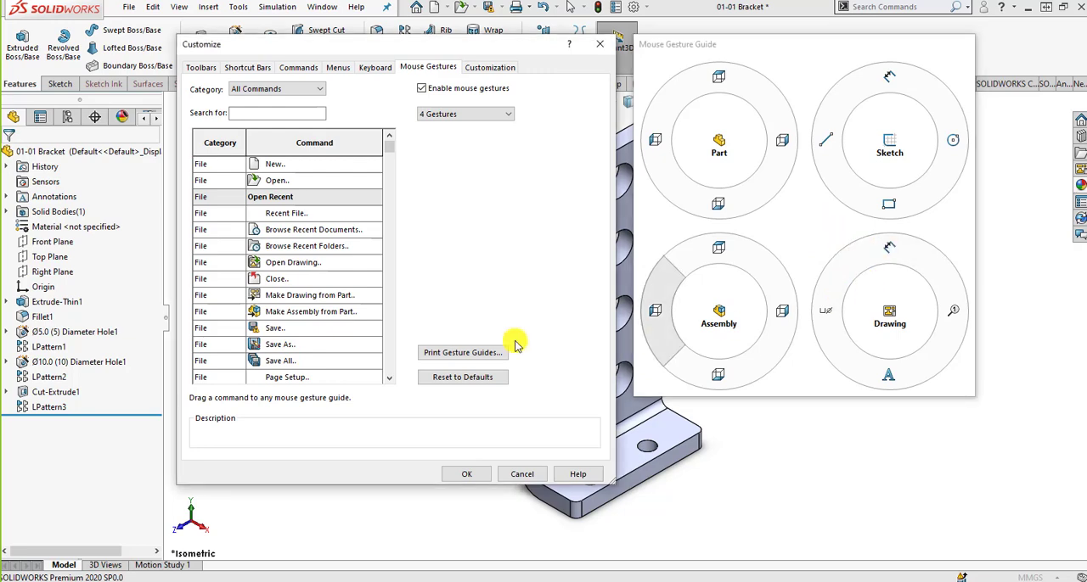
Look at the shortcut bar and mouse gesture customization pages, and cancel the Customize dialog.
{"action": "left_click", "coordinate": [255, 67]}
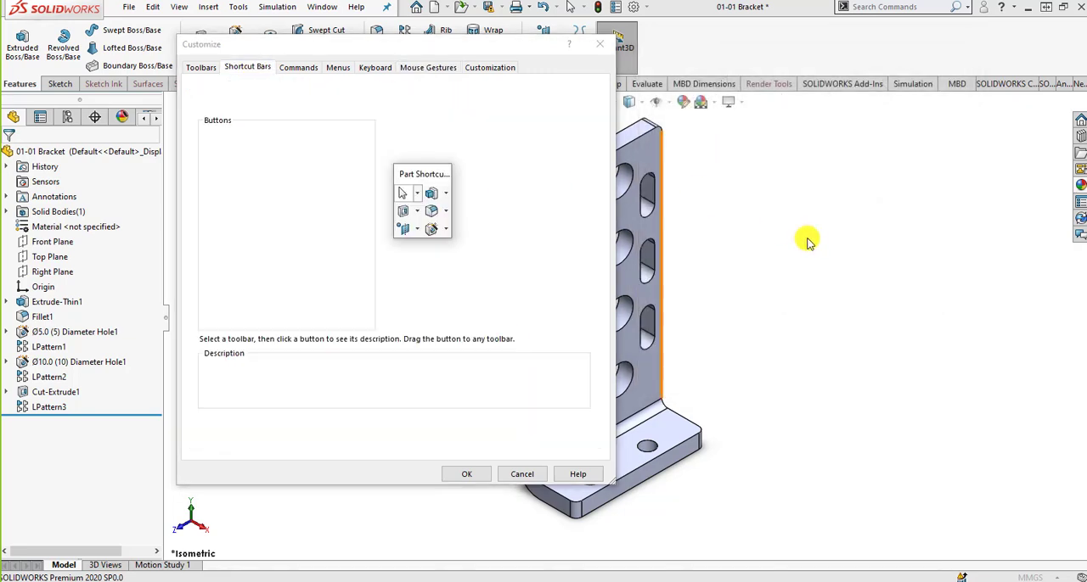
{"action": "left_click", "coordinate": [427, 70]}
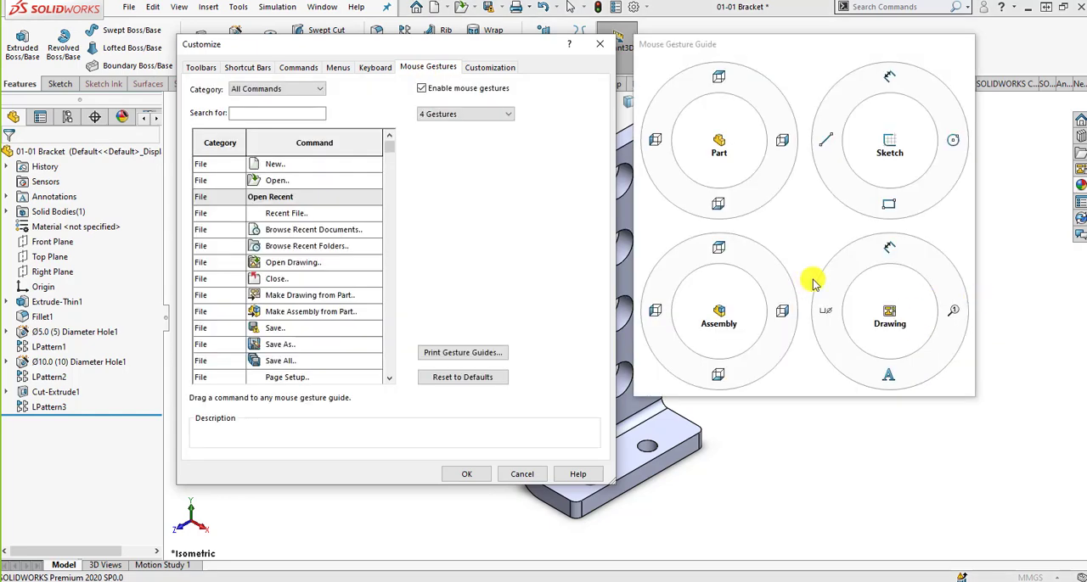
{"action": "left_click", "coordinate": [522, 473]}
Return to the PowerPoint slide show and advance from the gesture-count note on slide 100 to the customization slide 102.
{"action": "key", "text": "alt+Tab"}
{"action": "left_click", "coordinate": [663, 362]}
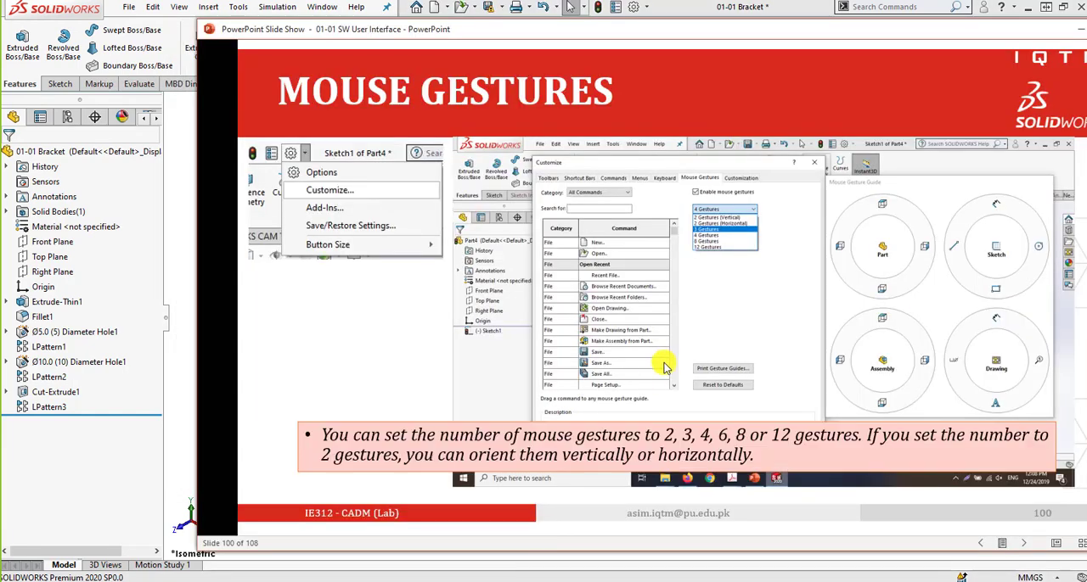
{"action": "left_click", "coordinate": [663, 362]}
{"action": "left_click", "coordinate": [663, 362]}
{"action": "left_click", "coordinate": [711, 326]}
{"action": "left_click", "coordinate": [718, 362]}
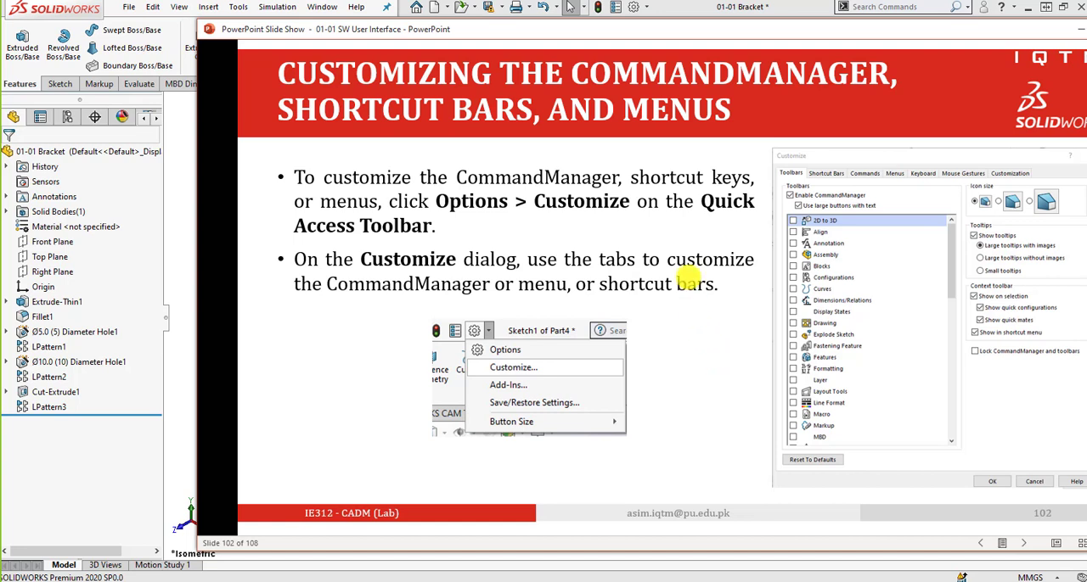
Open the SOLIDWORKS Customize dialog, try the medium icon size, and set the icons back to small.
{"action": "left_click", "coordinate": [640, 9]}
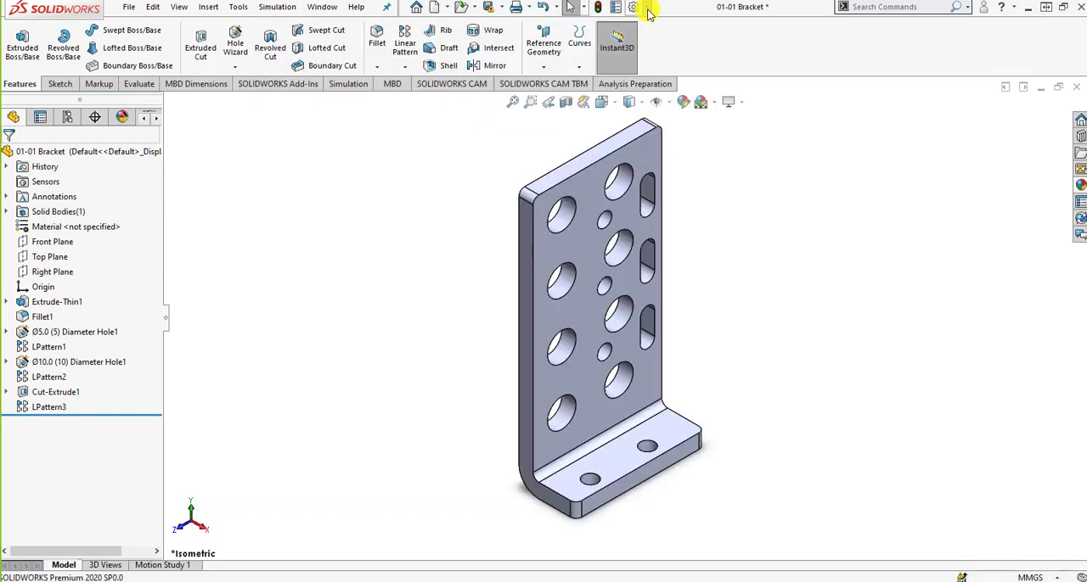
{"action": "left_click", "coordinate": [640, 9]}
{"action": "left_click", "coordinate": [650, 41]}
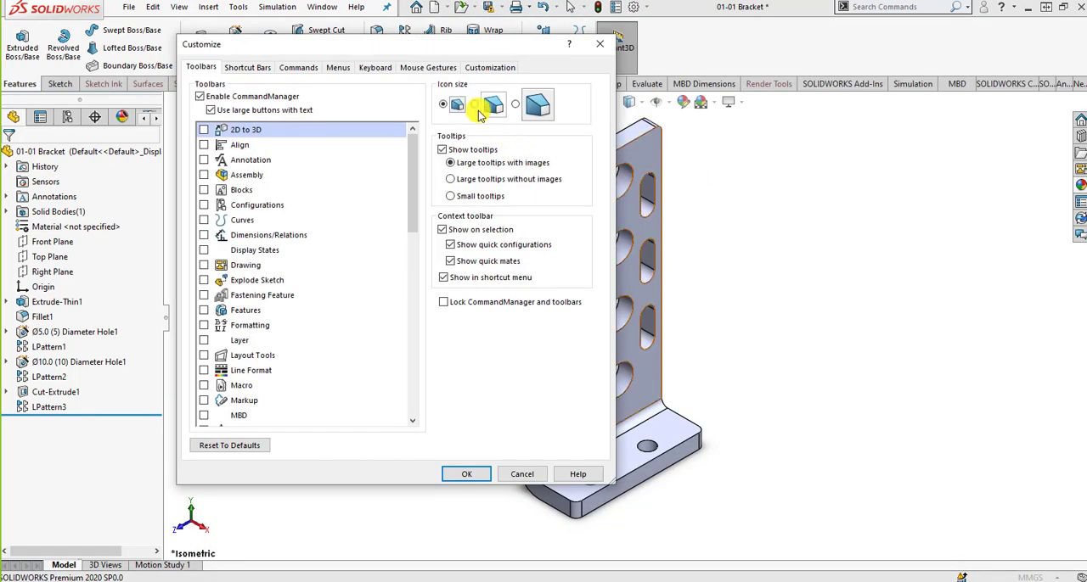
{"action": "left_click", "coordinate": [503, 106]}
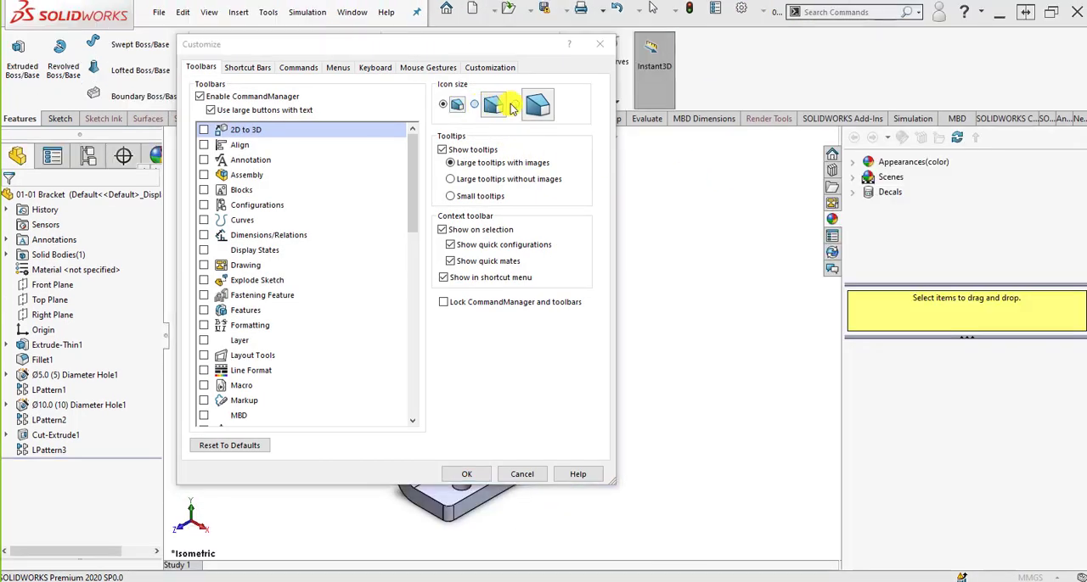
{"action": "left_click", "coordinate": [629, 297]}
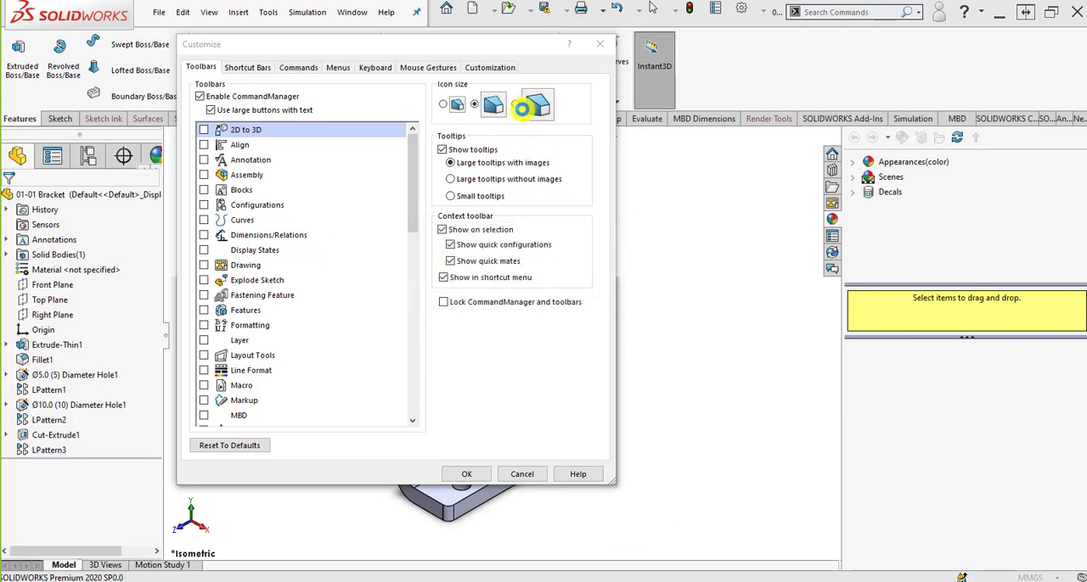
{"action": "left_click", "coordinate": [449, 105]}
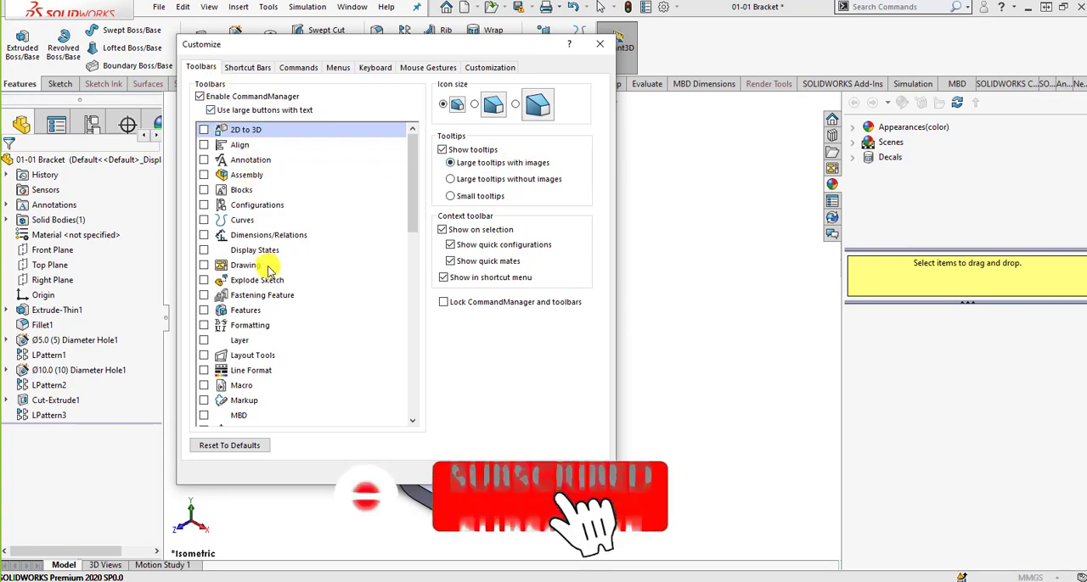
Examine the available toolbars and the part and assembly shortcut bar buttons, and cancel the Customize dialog.
{"action": "scroll", "coordinate": [270, 268], "scroll_direction": "down", "scroll_amount": 10}
{"action": "left_click", "coordinate": [250, 67]}
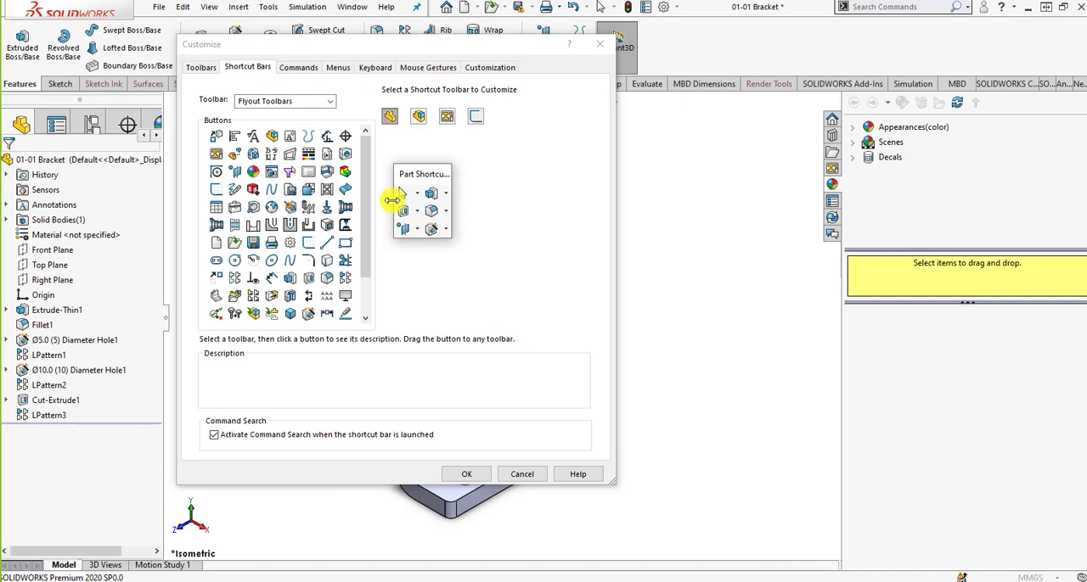
{"action": "left_click_drag", "start_coordinate": [291, 175], "coordinate": [440, 212]}
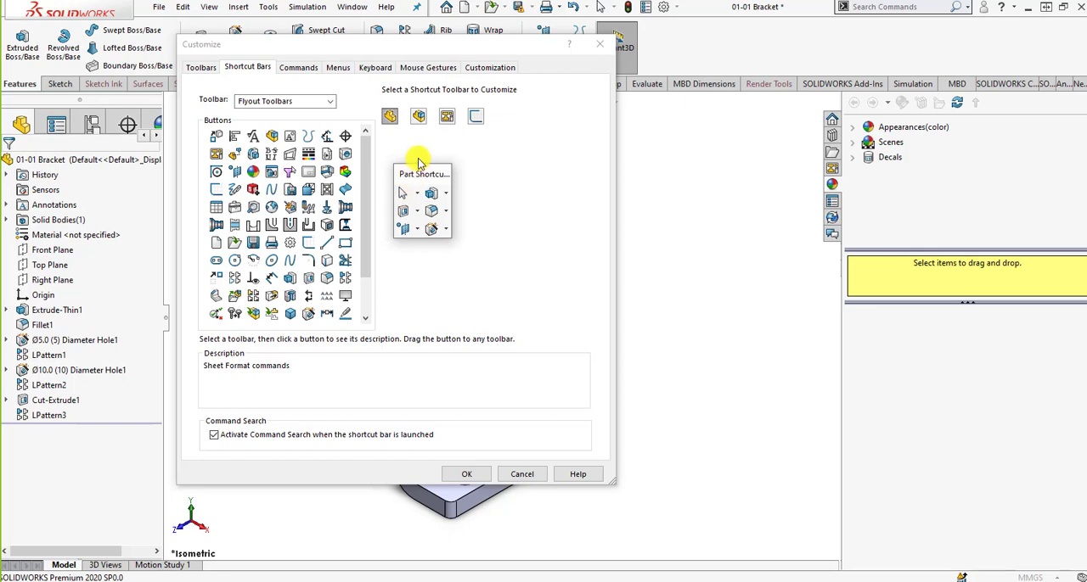
{"action": "left_click", "coordinate": [418, 116]}
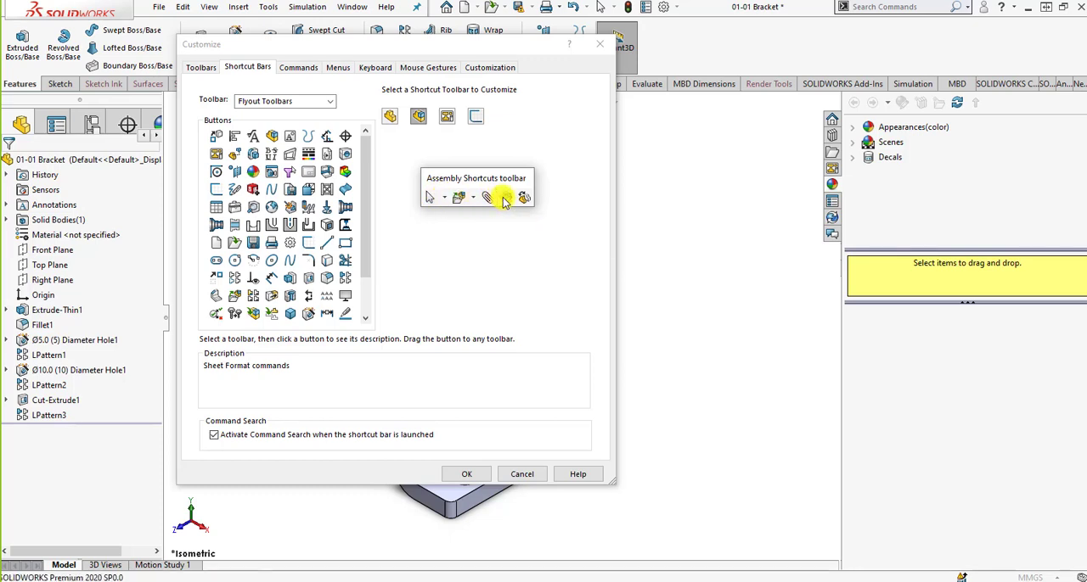
{"action": "left_click", "coordinate": [523, 472]}
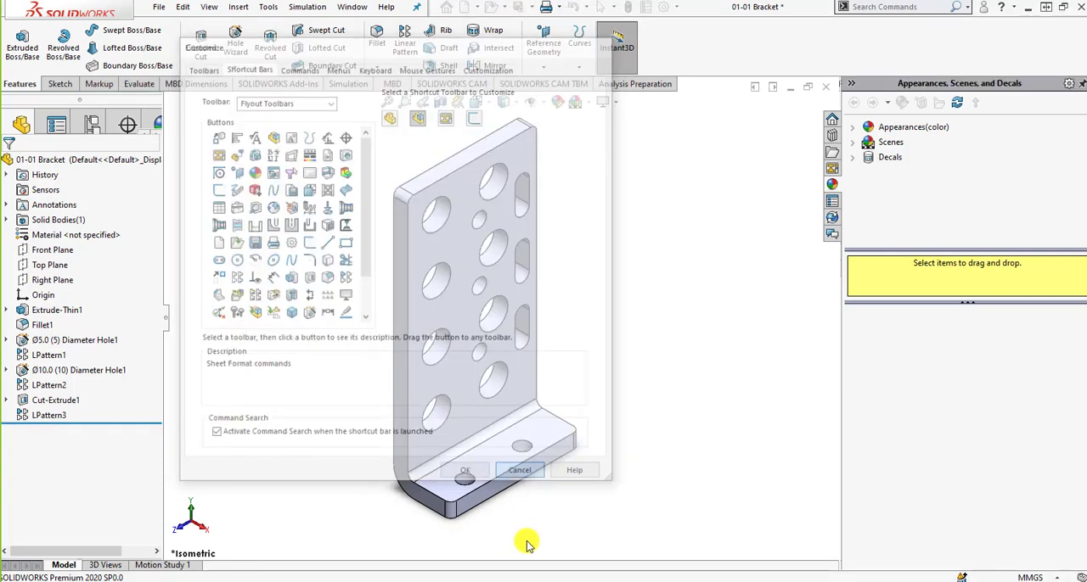
Switch to the PowerPoint slide show, review the SOLIDWORKS Help slide 103, and leave the presentation window.
{"action": "left_click", "coordinate": [522, 580]}
{"action": "left_click", "coordinate": [654, 368]}
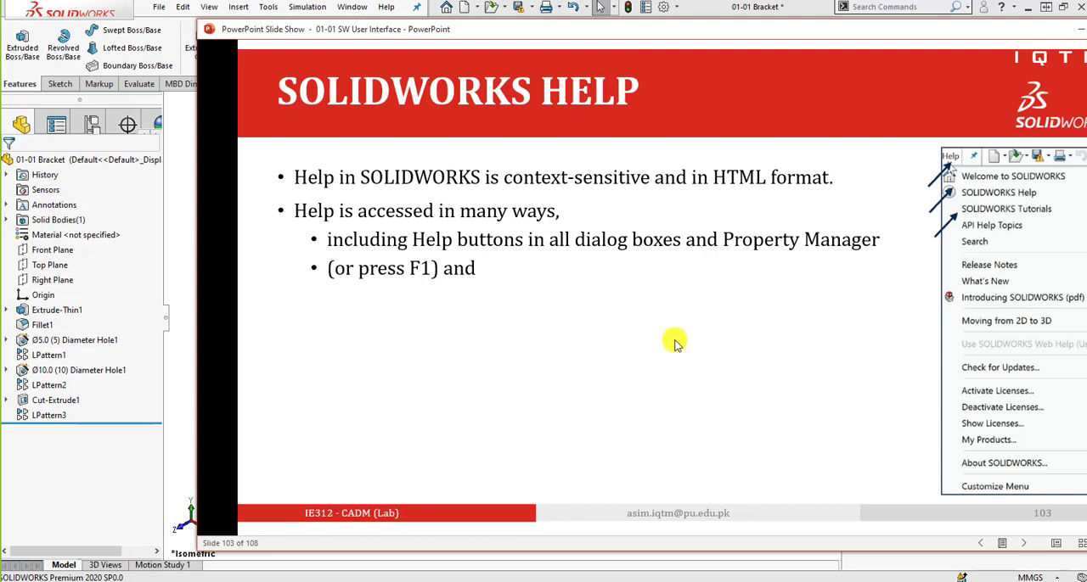
{"action": "key", "text": "alt+Tab"}
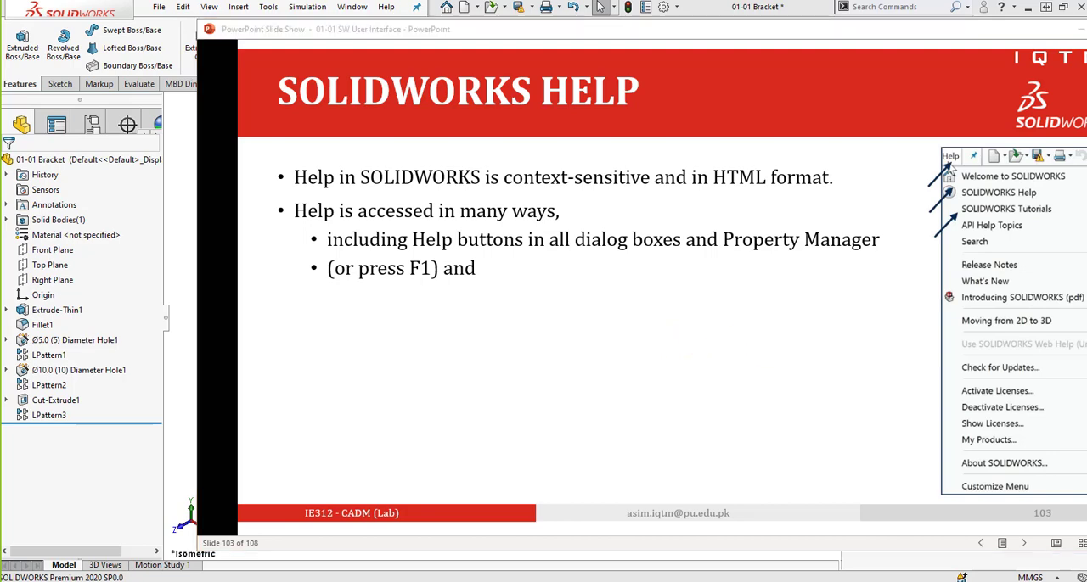